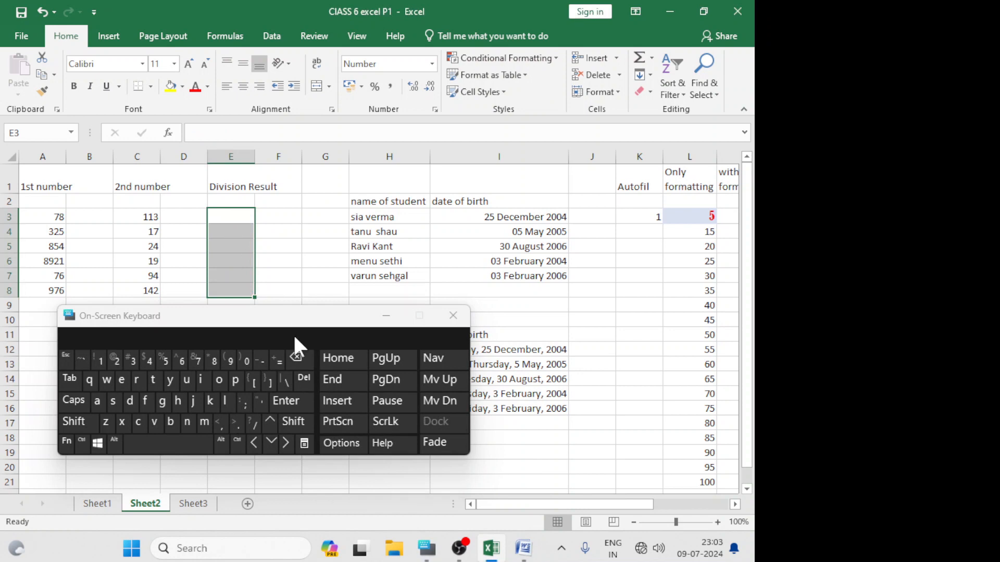
click(188, 232)
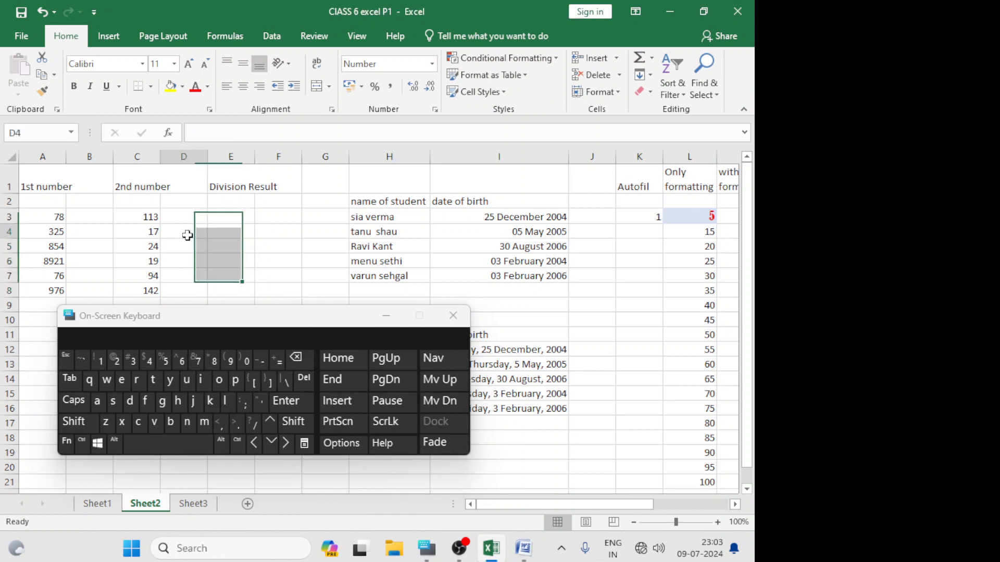
click(217, 216)
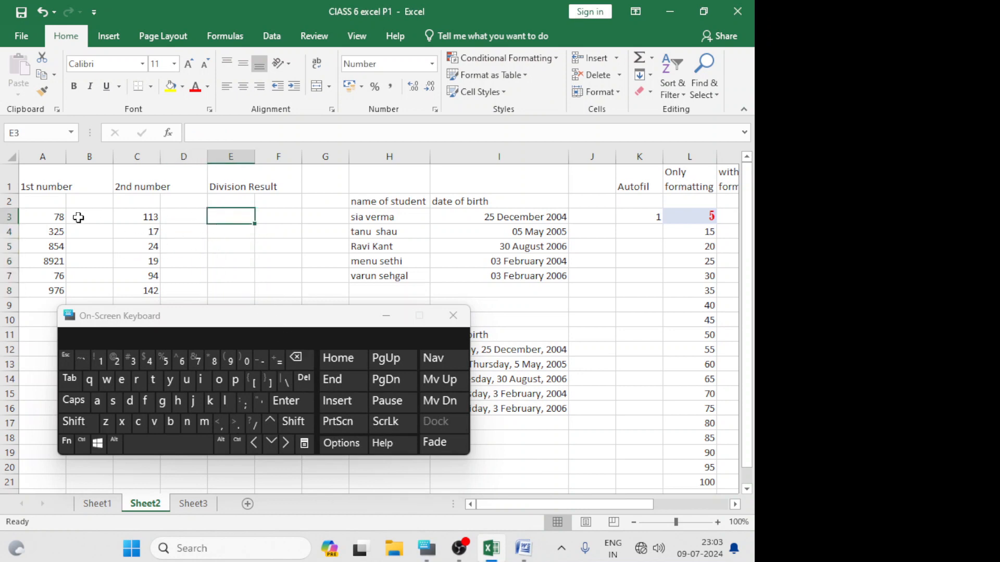
click(48, 217)
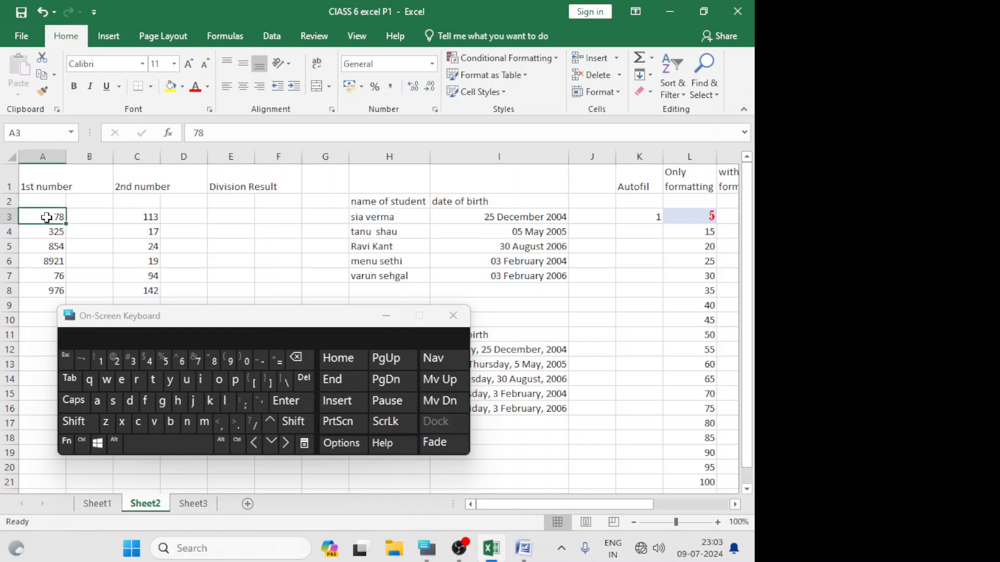
click(140, 219)
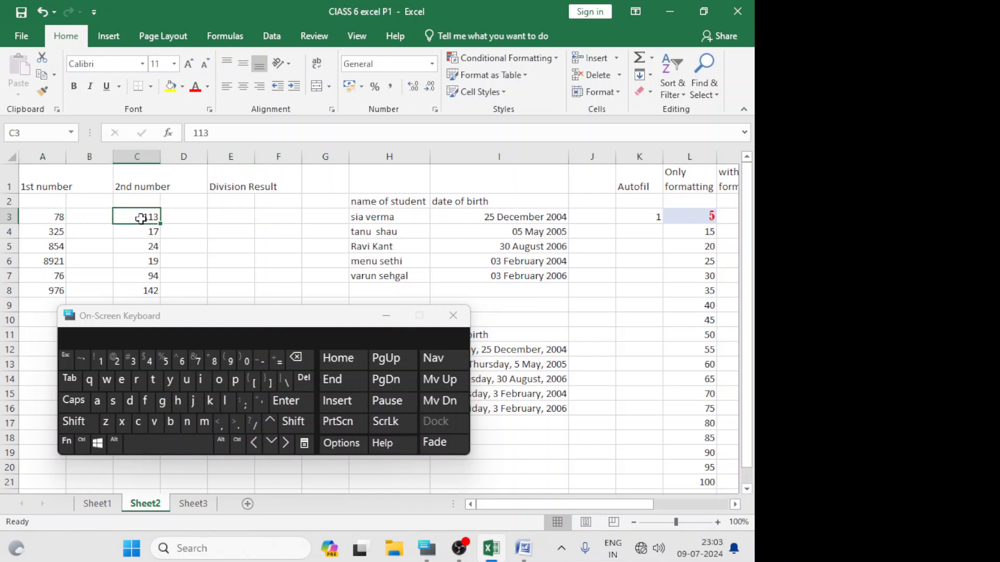
Enter the formula =A3/C3 in cell E3 to divide the 1st number by the 2nd number
click(222, 219)
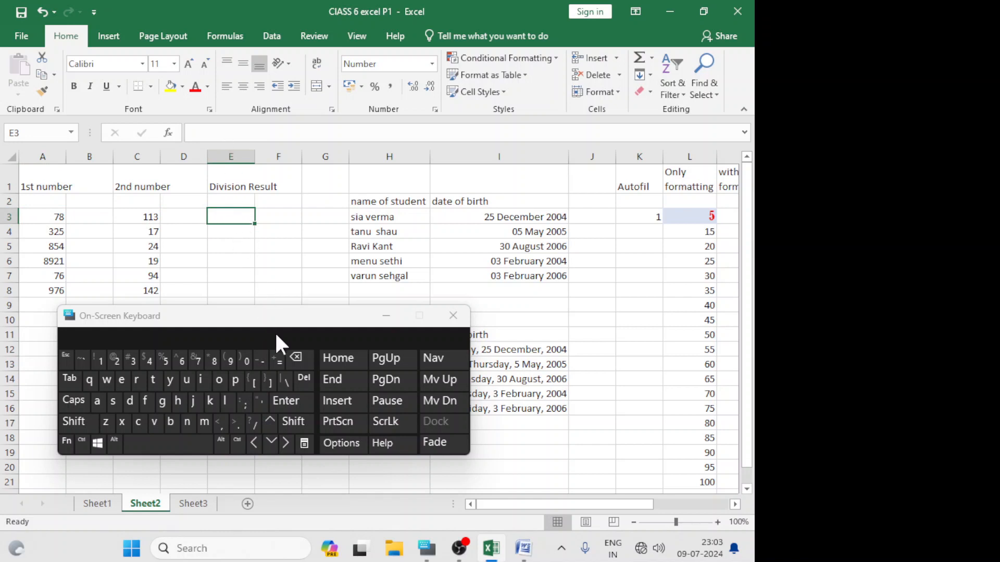
click(281, 364)
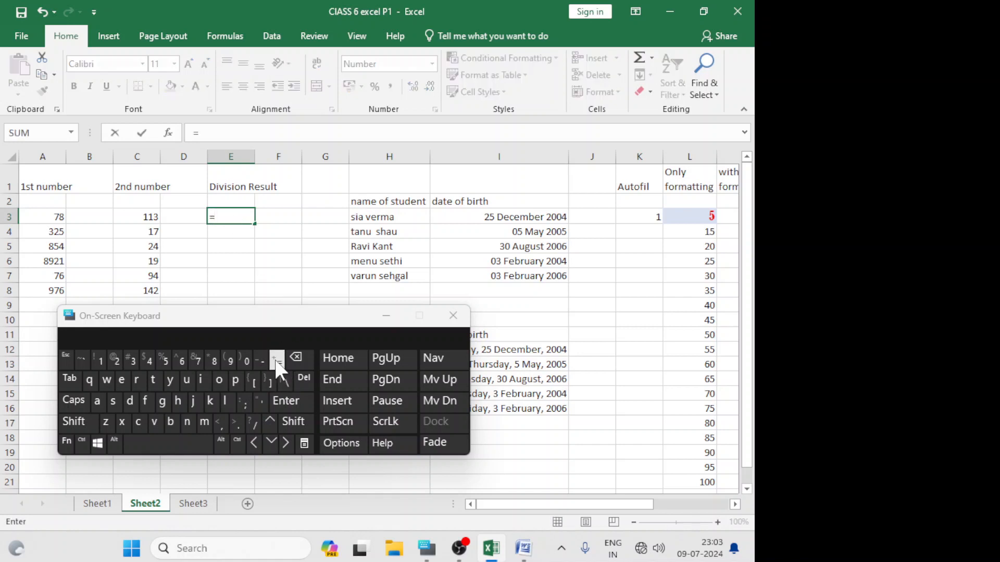
click(50, 218)
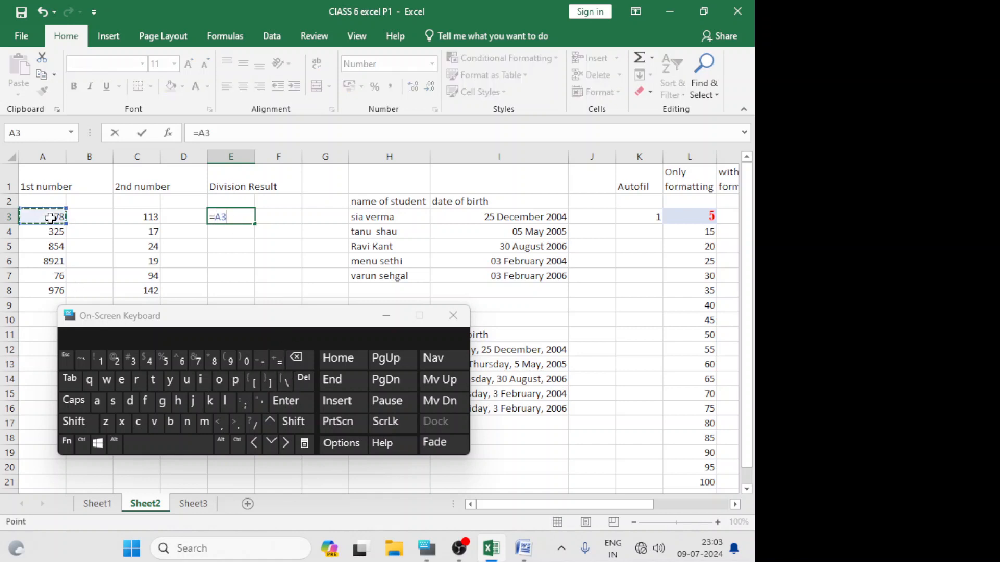
click(253, 422)
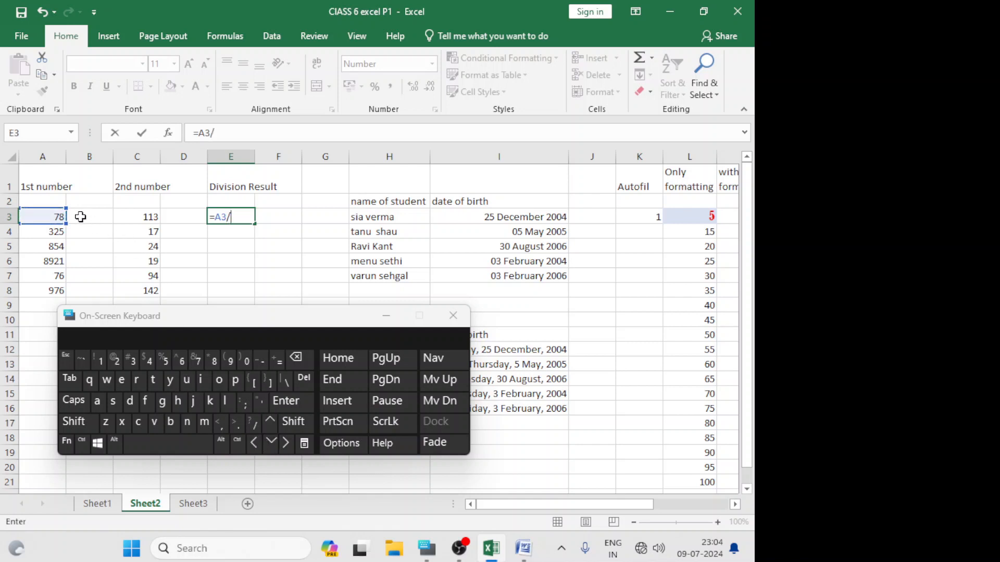
click(140, 216)
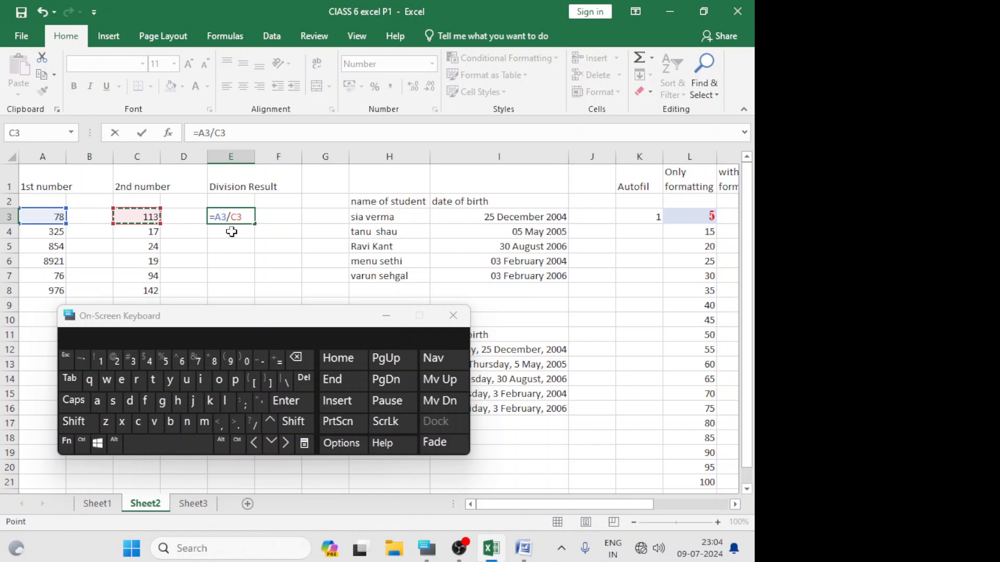
click(304, 404)
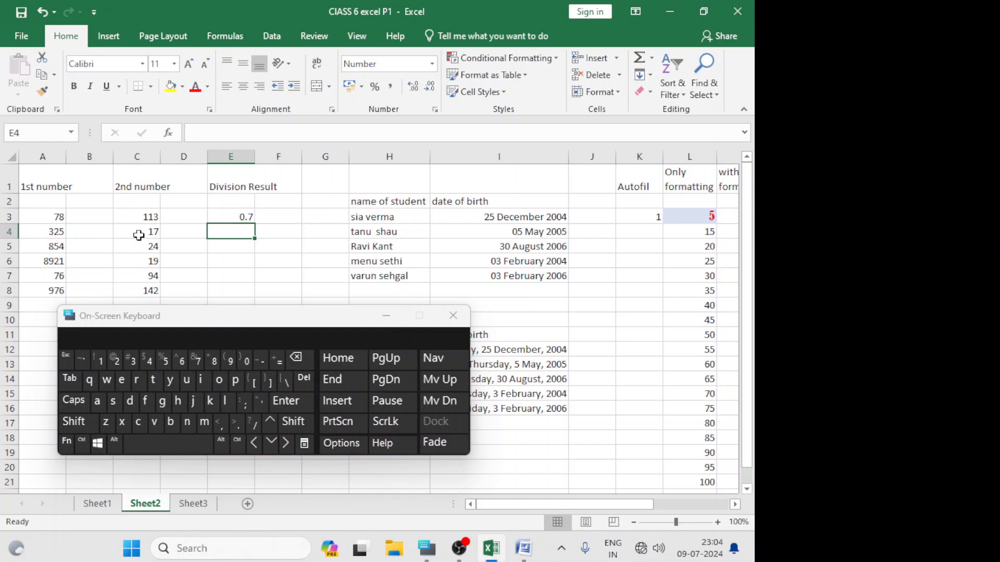
Enter the formula =A4/C4 in cell E4 for the second row's division result
click(277, 360)
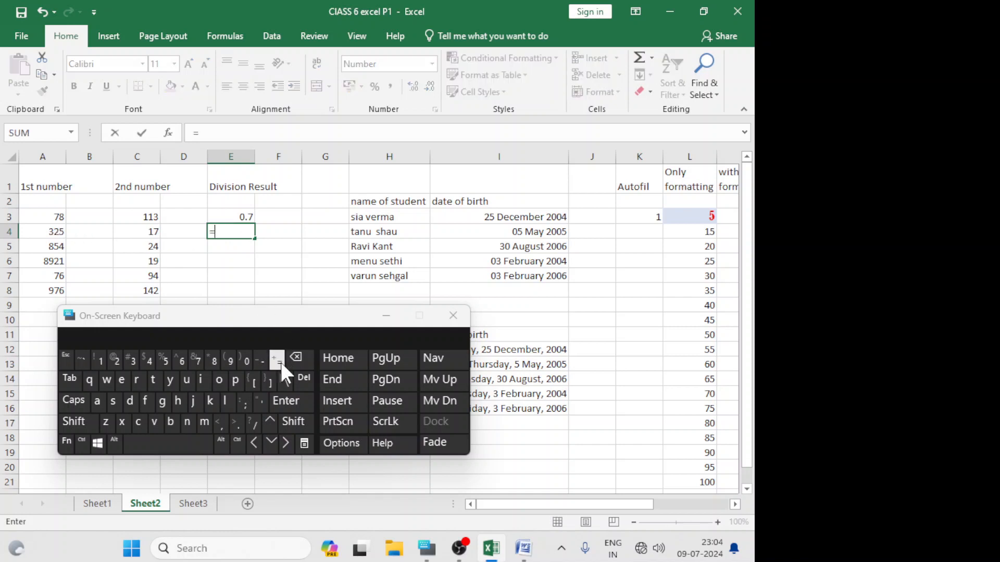
click(55, 232)
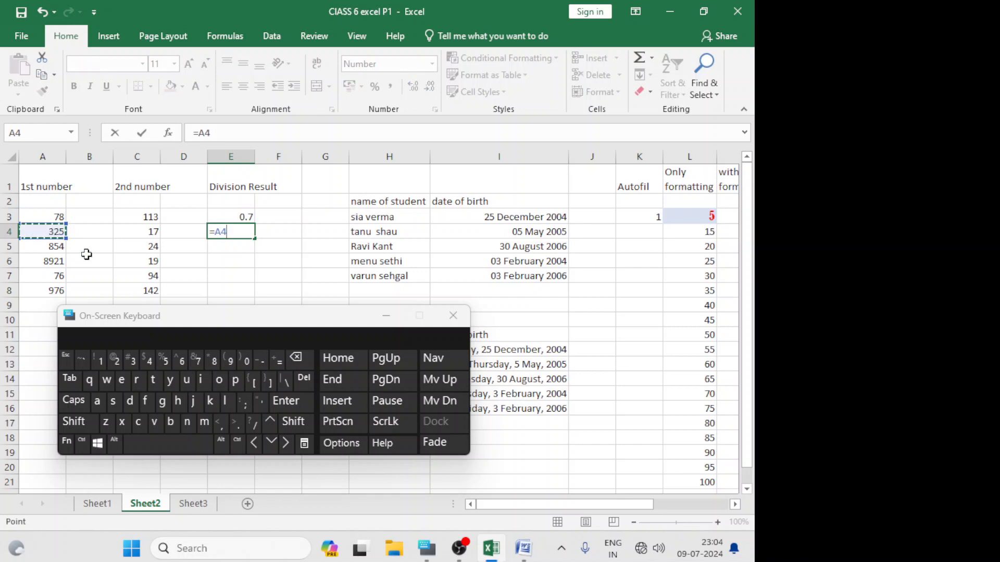
click(255, 422)
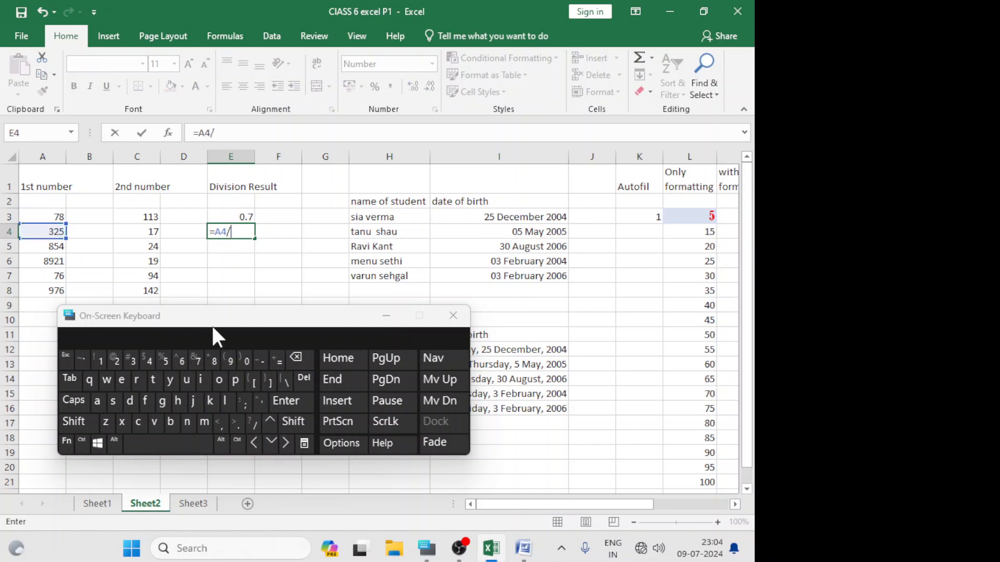
click(137, 231)
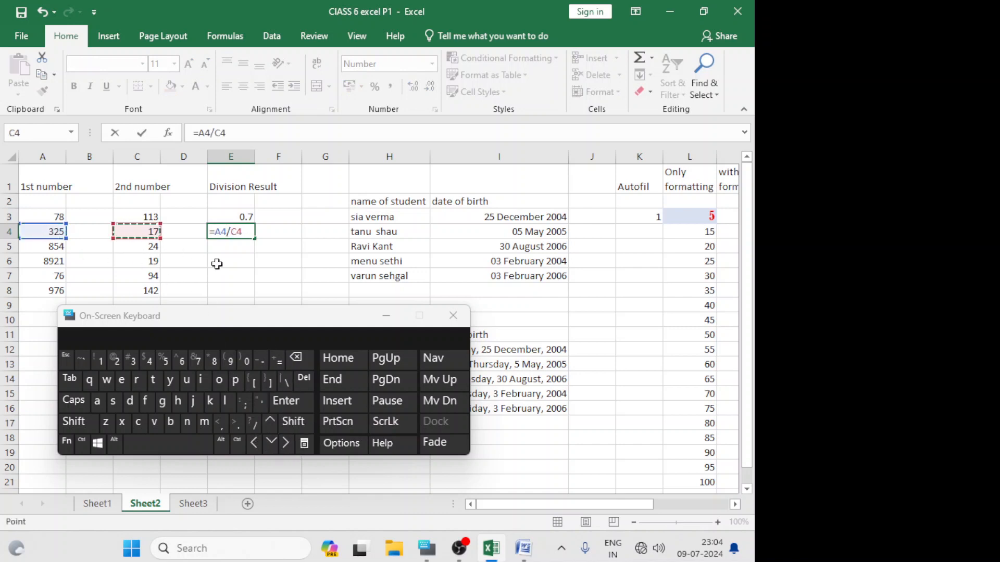
click(304, 405)
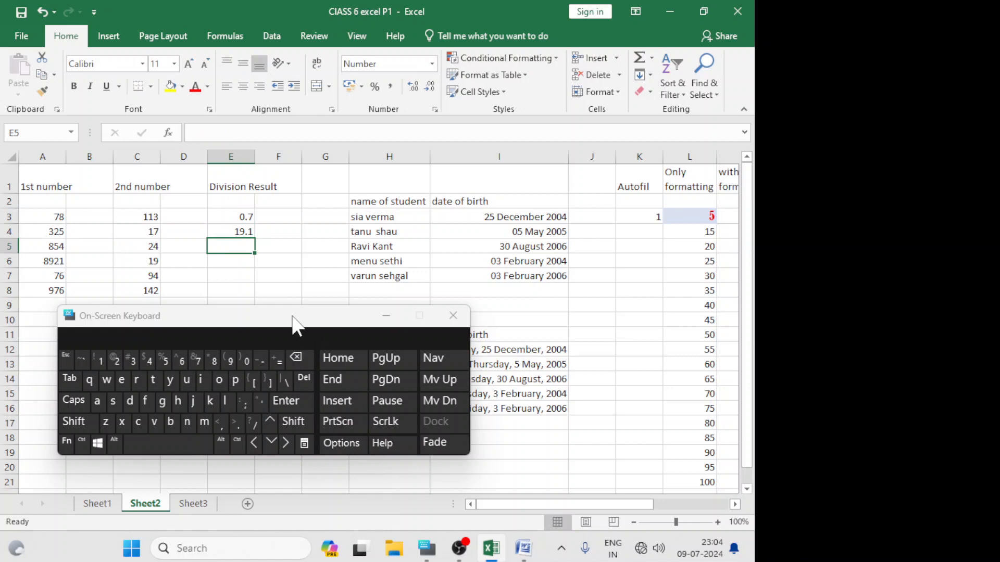
Fill the division formula from E4 down through E8, moving the on-screen keyboard clear of those rows
drag(287, 328, 289, 359)
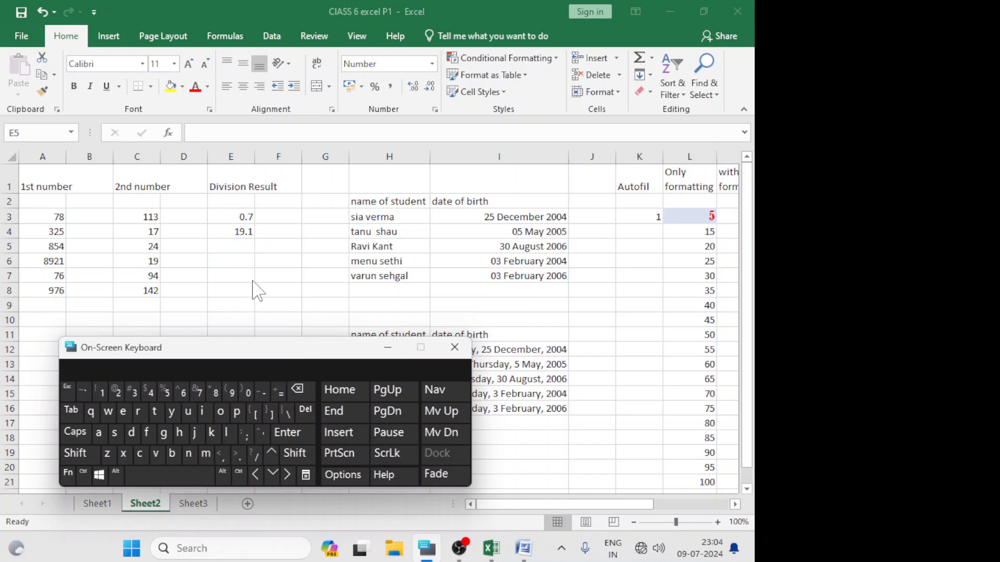
click(229, 232)
click(231, 231)
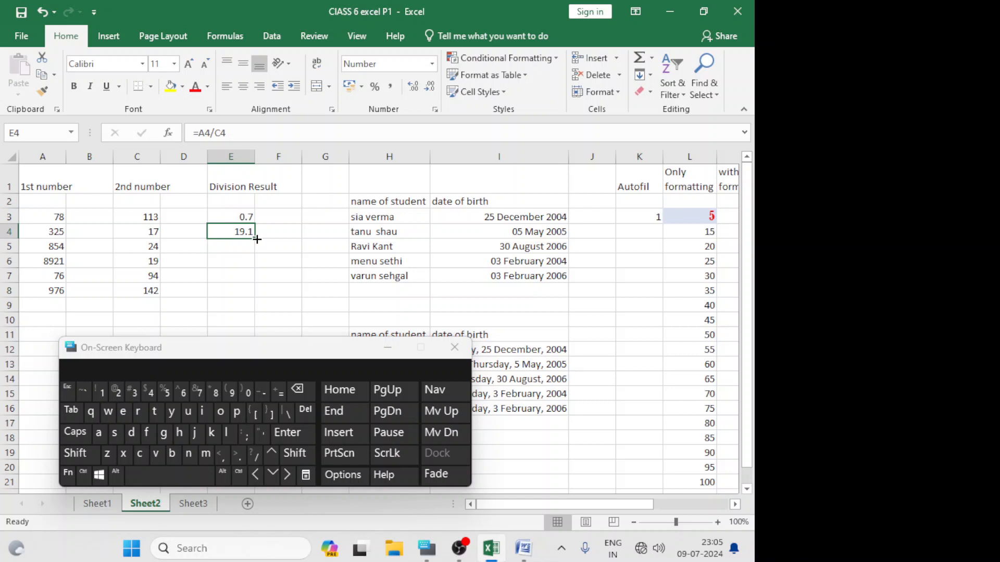
drag(256, 239, 258, 297)
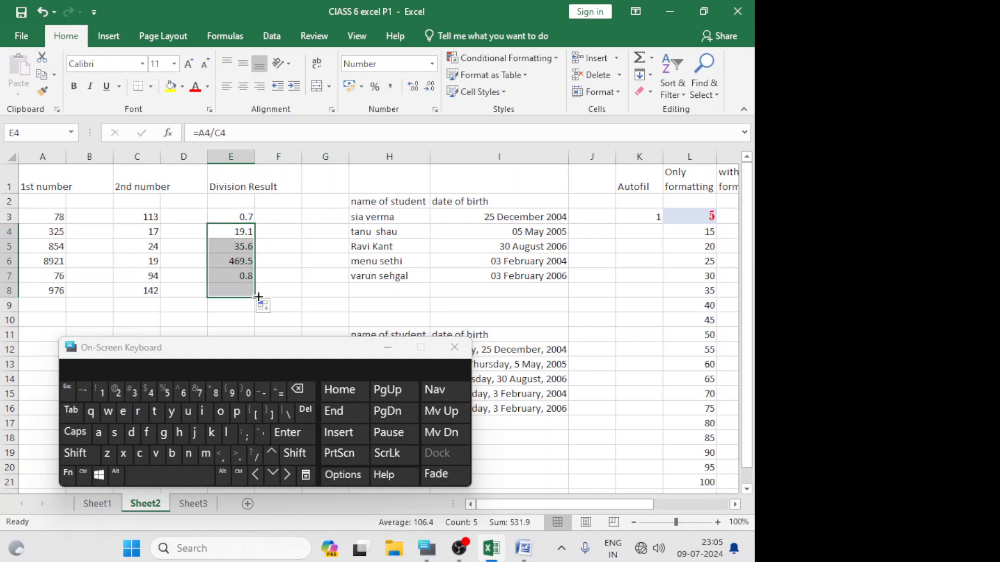
click(231, 311)
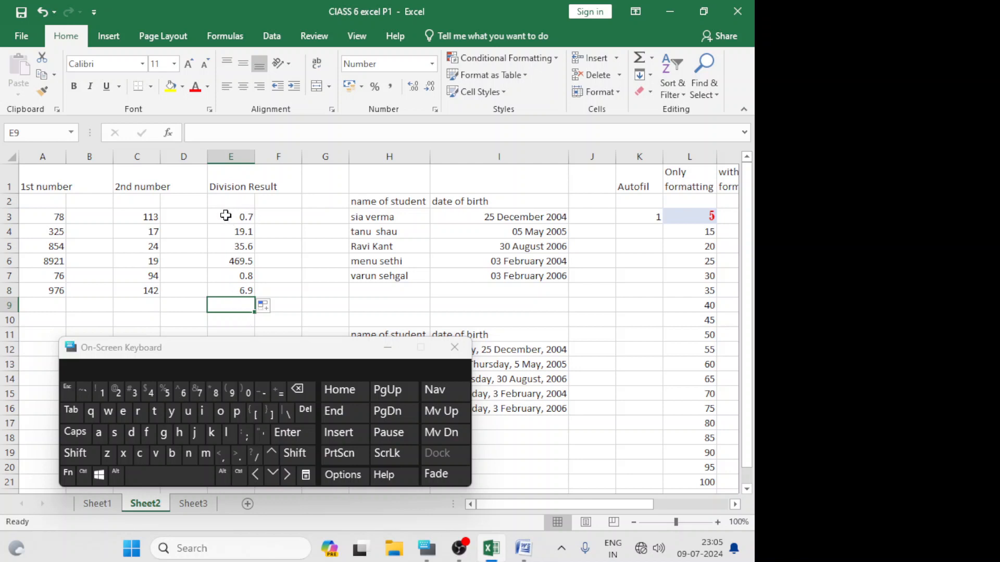
Open the Format Cells settings for the division results E3:E8, minimizing the on-screen keyboard
drag(226, 216, 230, 290)
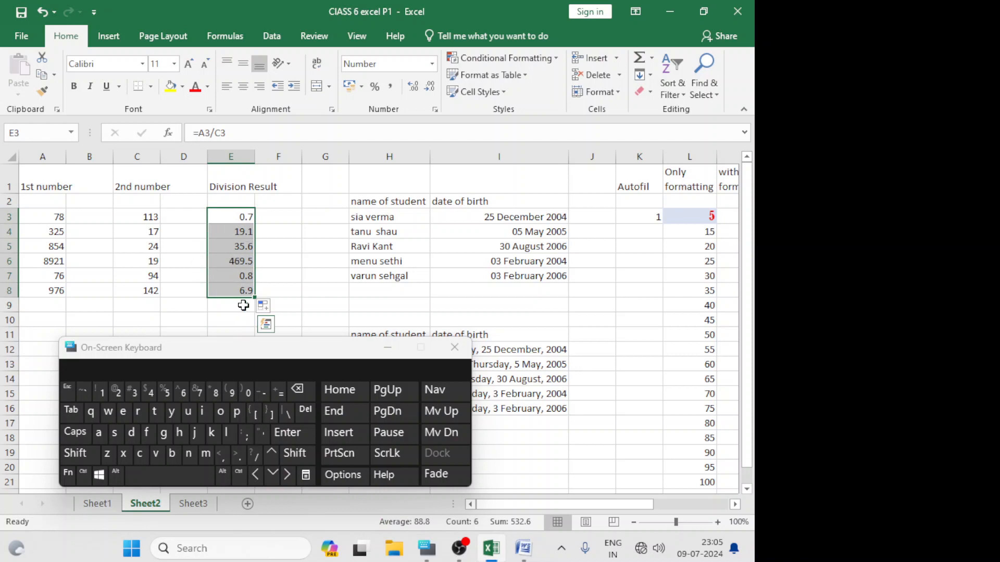
right_click(234, 275)
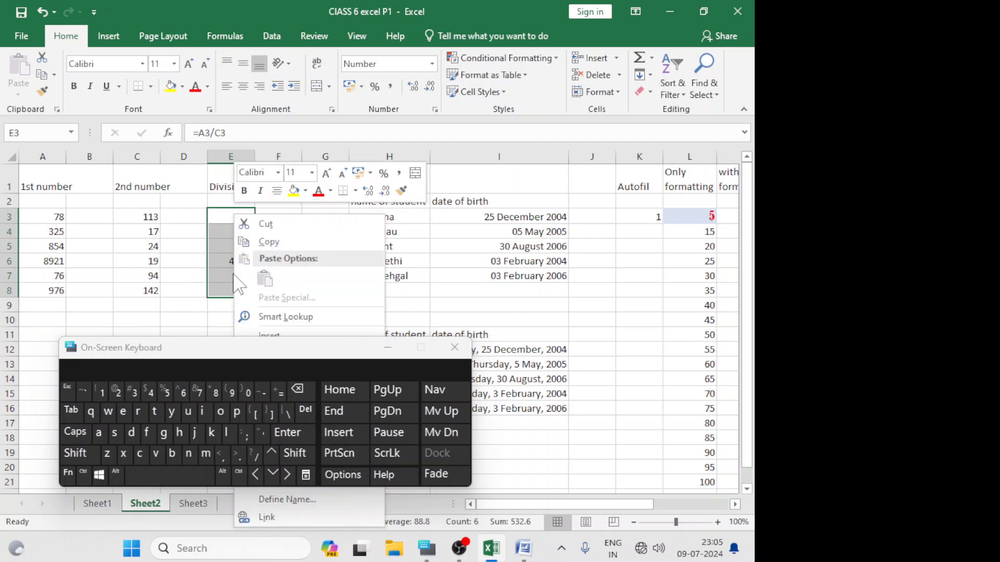
click(388, 349)
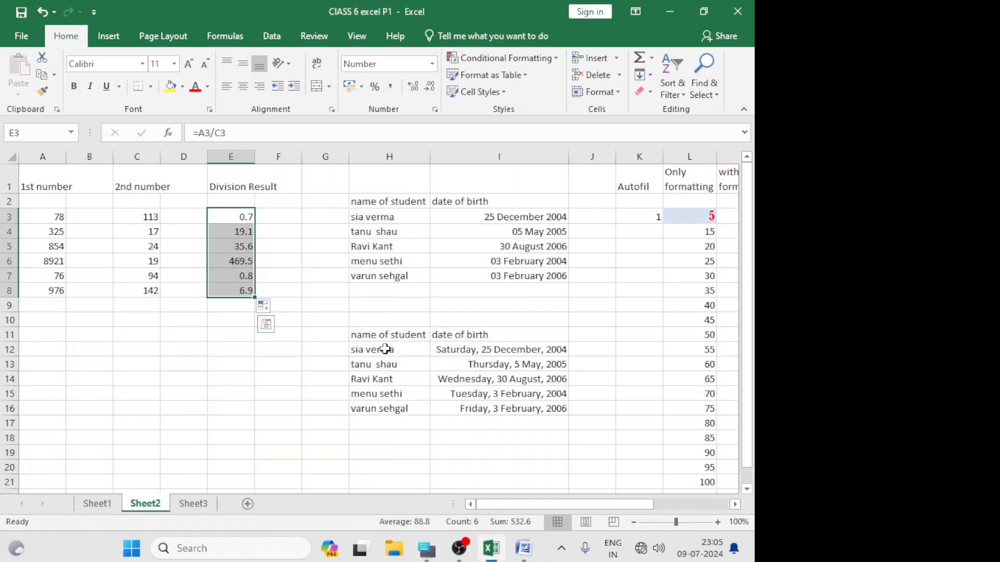
right_click(250, 280)
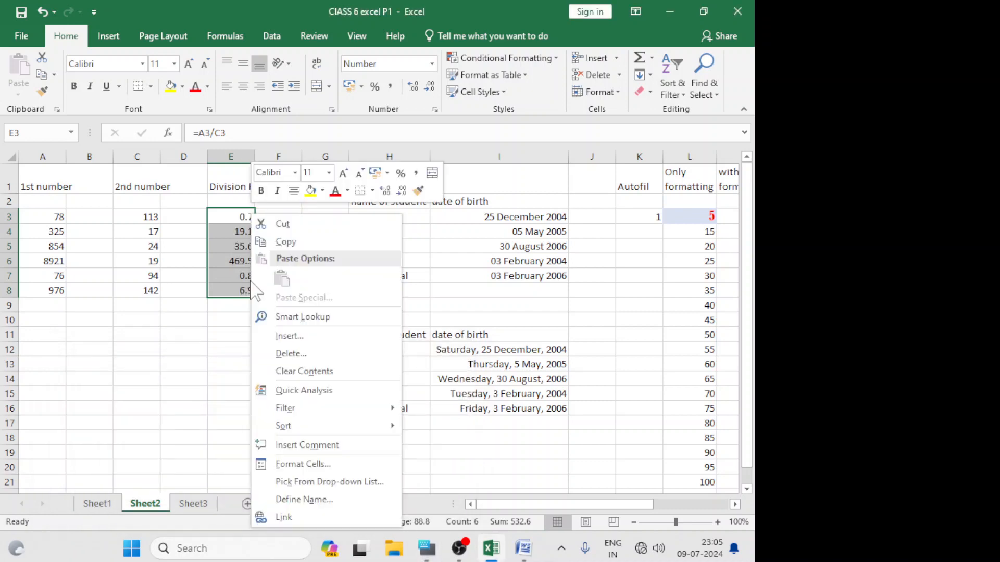
click(296, 464)
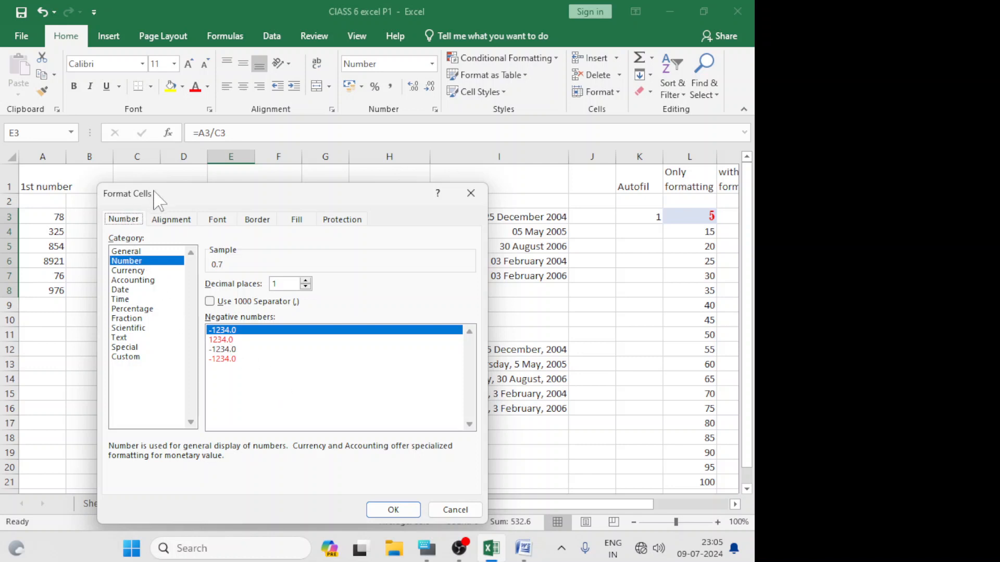
drag(155, 193, 176, 68)
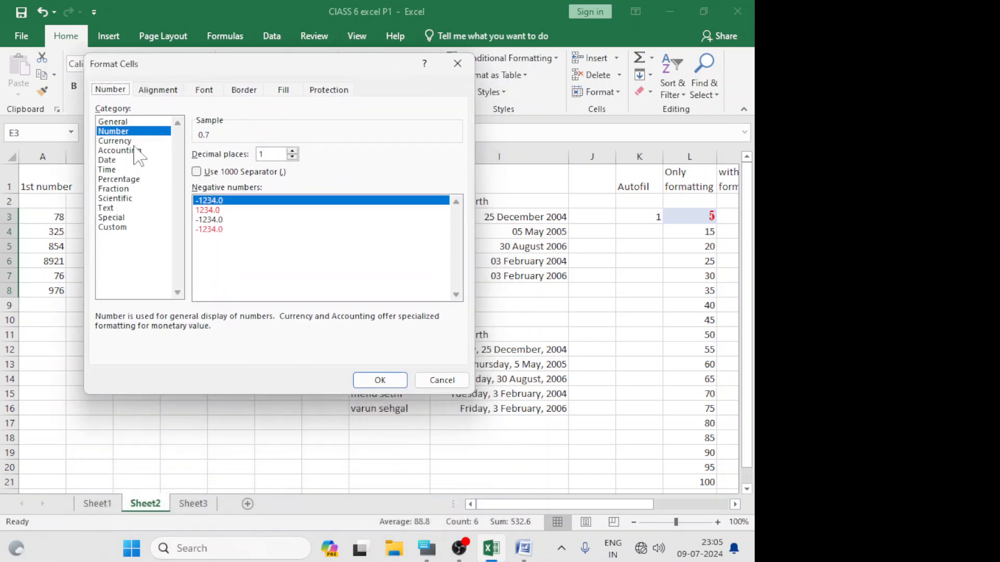
Browse the number format categories, try the Time format on the division results E3:E8, and undo it
click(126, 132)
click(119, 122)
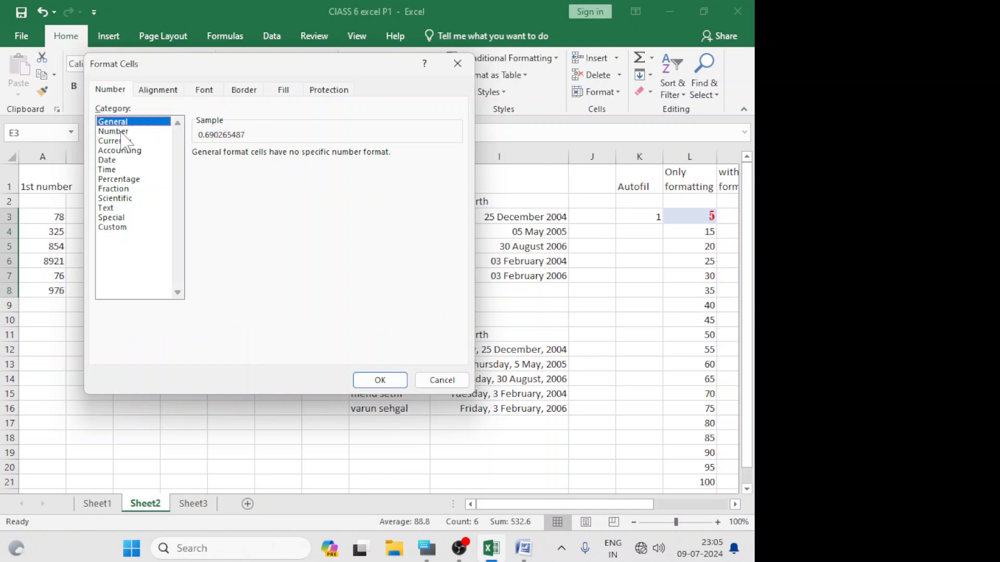
click(117, 131)
click(124, 140)
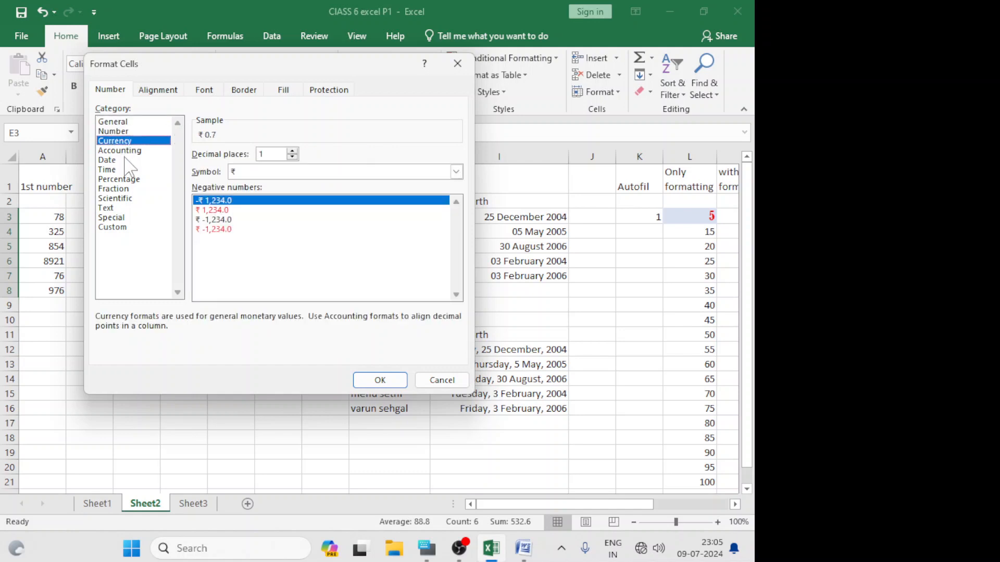
click(130, 151)
click(116, 160)
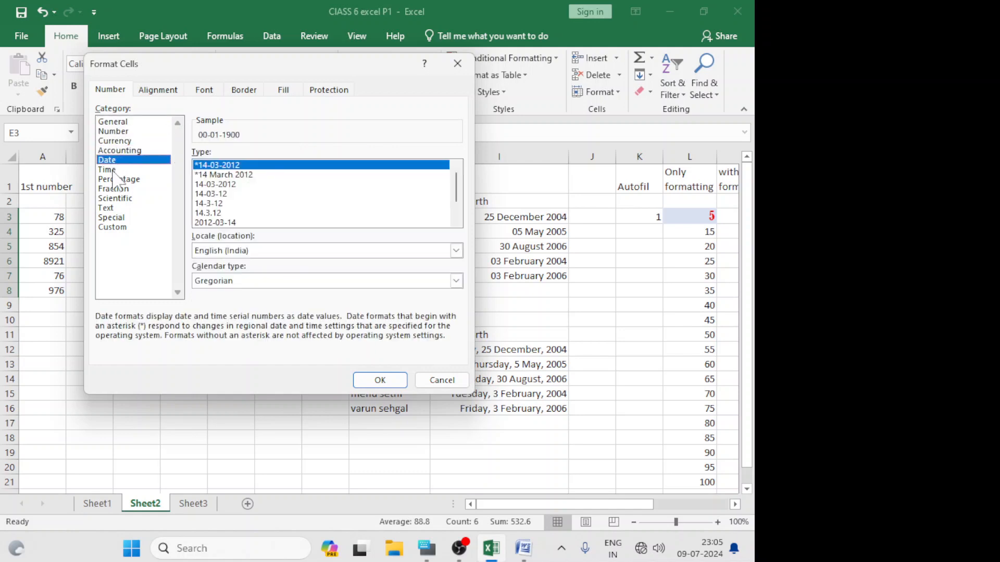
click(106, 169)
key(Return)
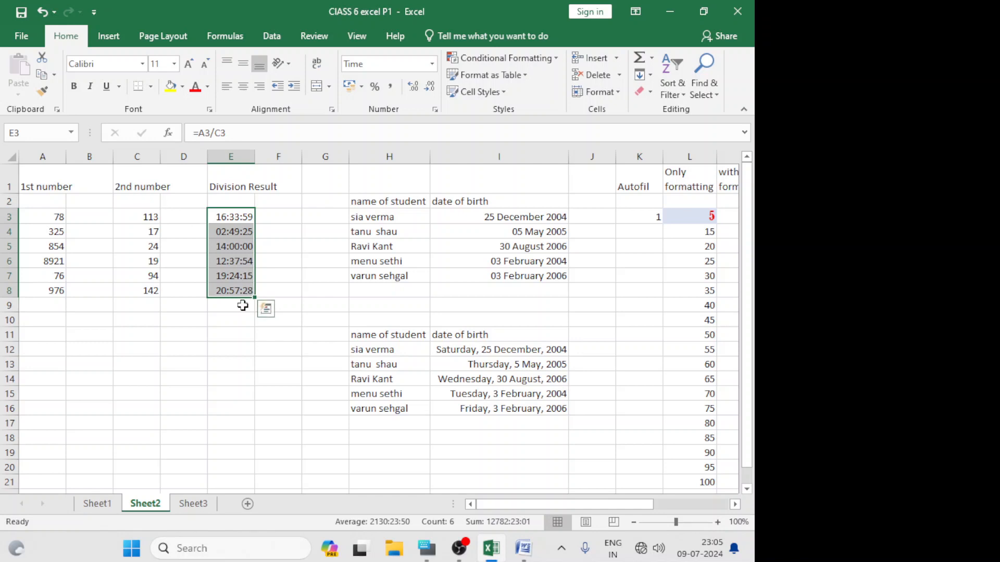
click(44, 9)
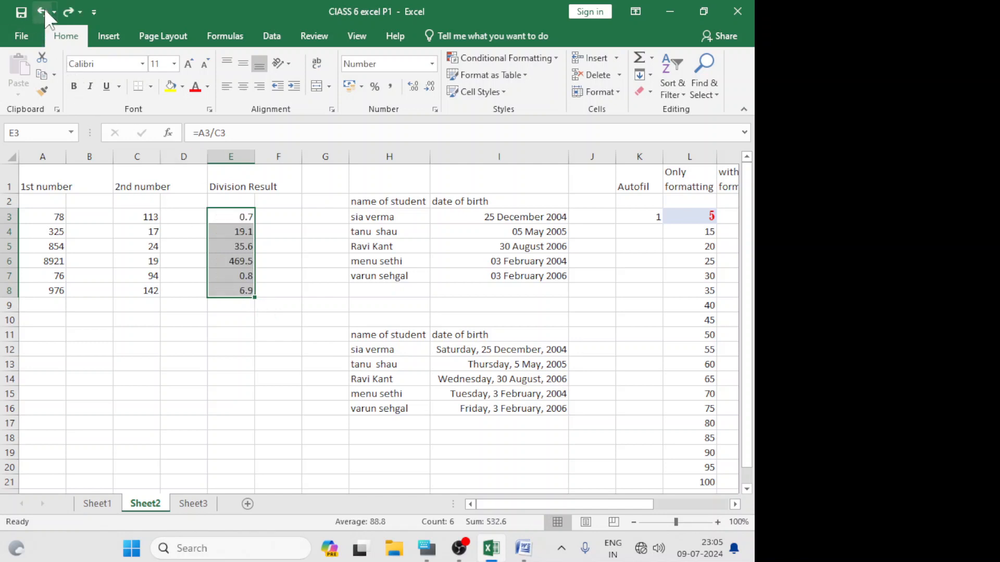
Apply the Number format category to the division results E3:E8
right_click(239, 284)
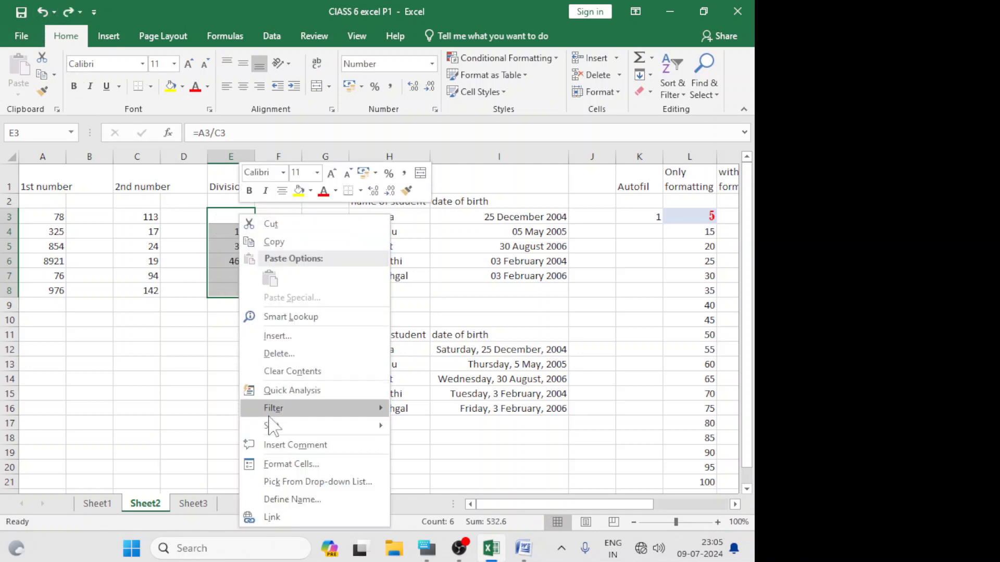
click(277, 464)
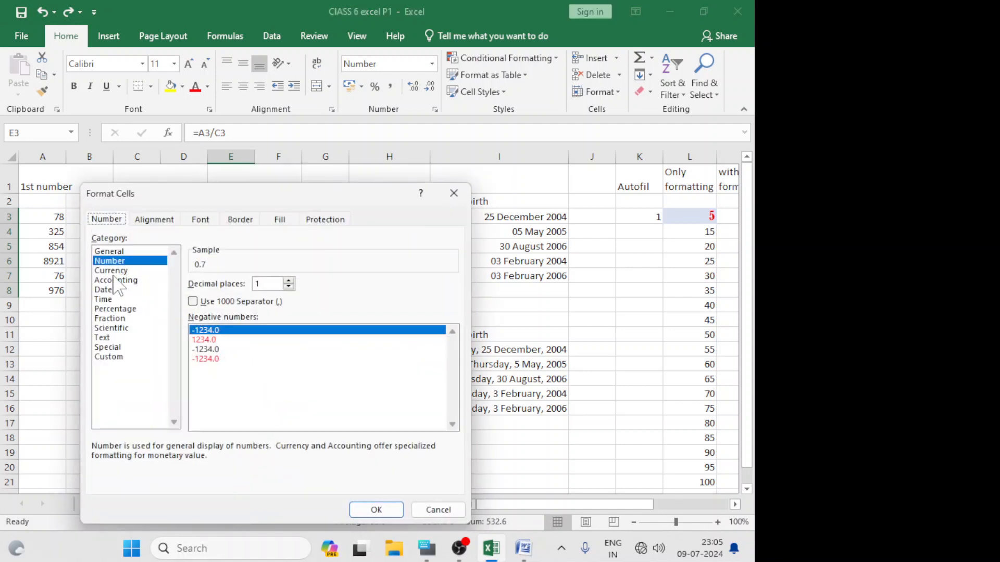
click(130, 260)
key(Return)
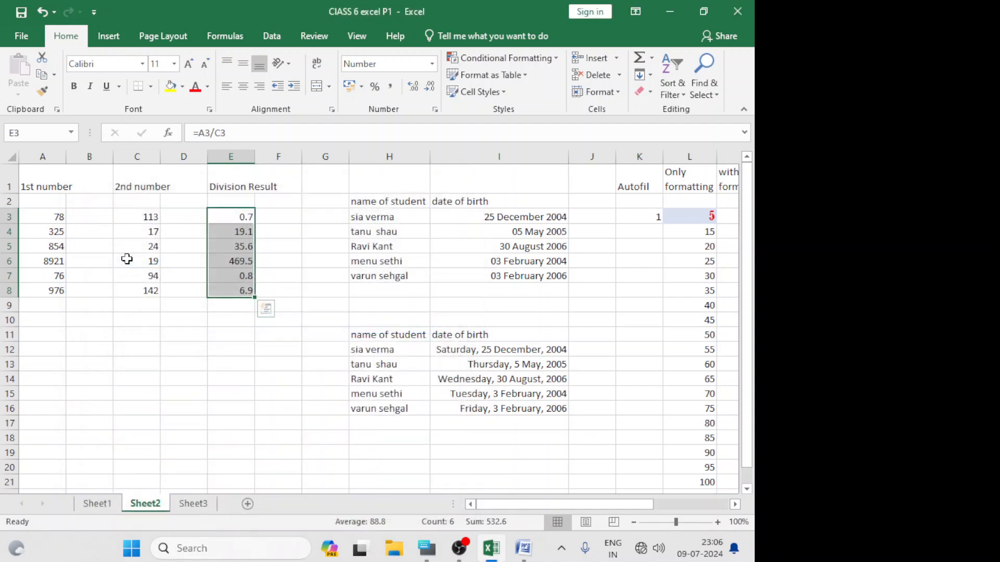
Format the division results E3:E8 as Number with 3 decimal places and the 1000 separator
right_click(234, 288)
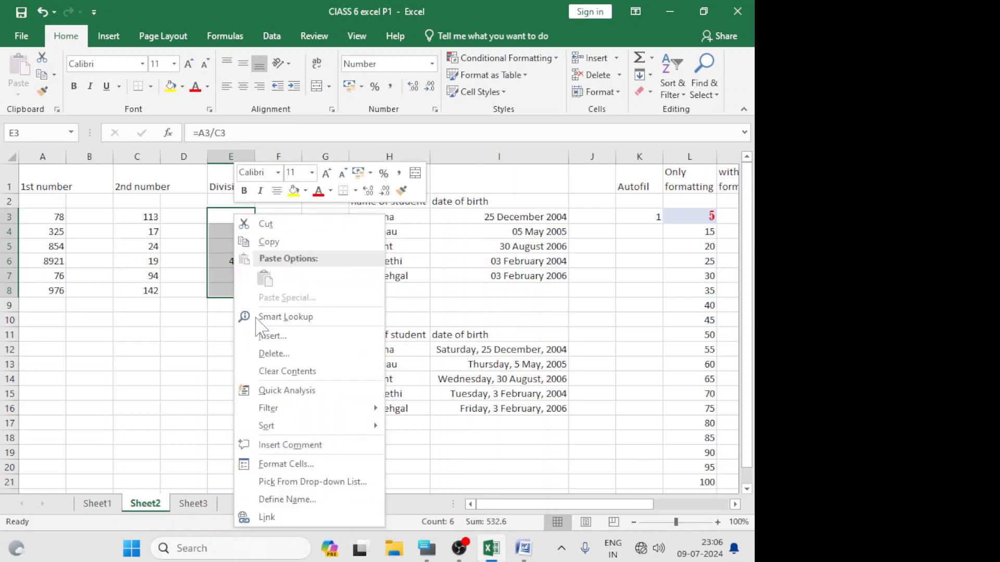
click(272, 464)
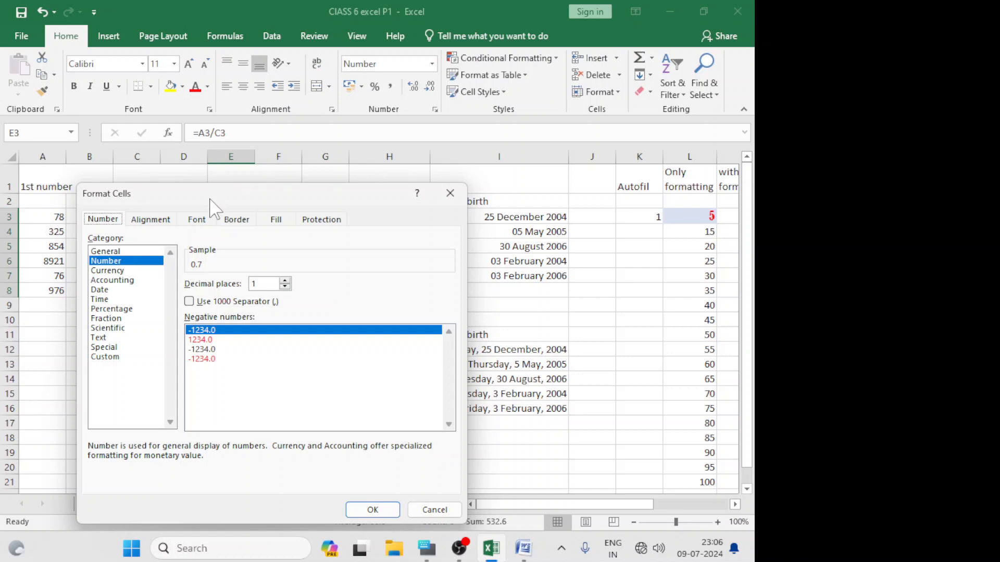
drag(210, 198, 208, 72)
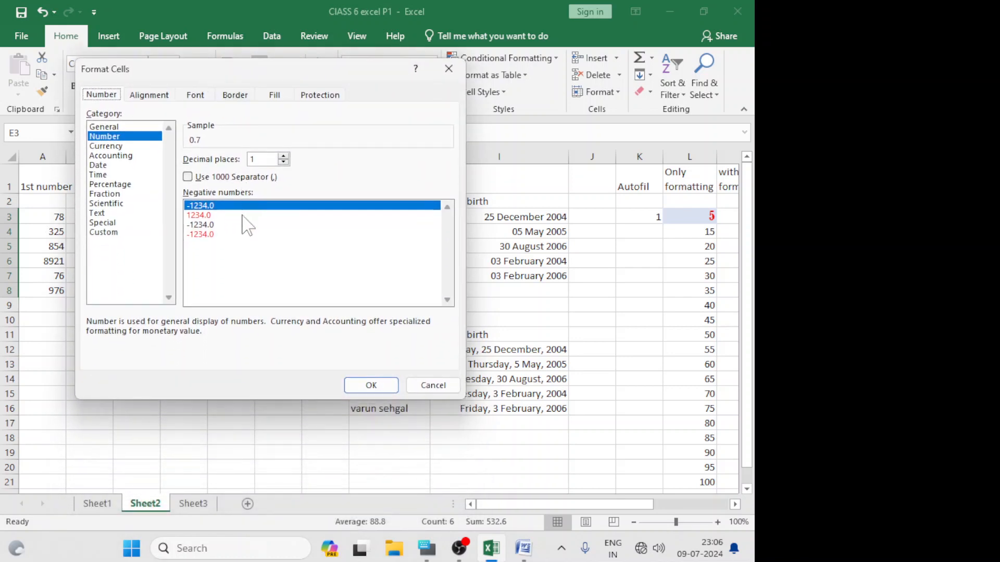
click(284, 156)
click(284, 156)
click(194, 177)
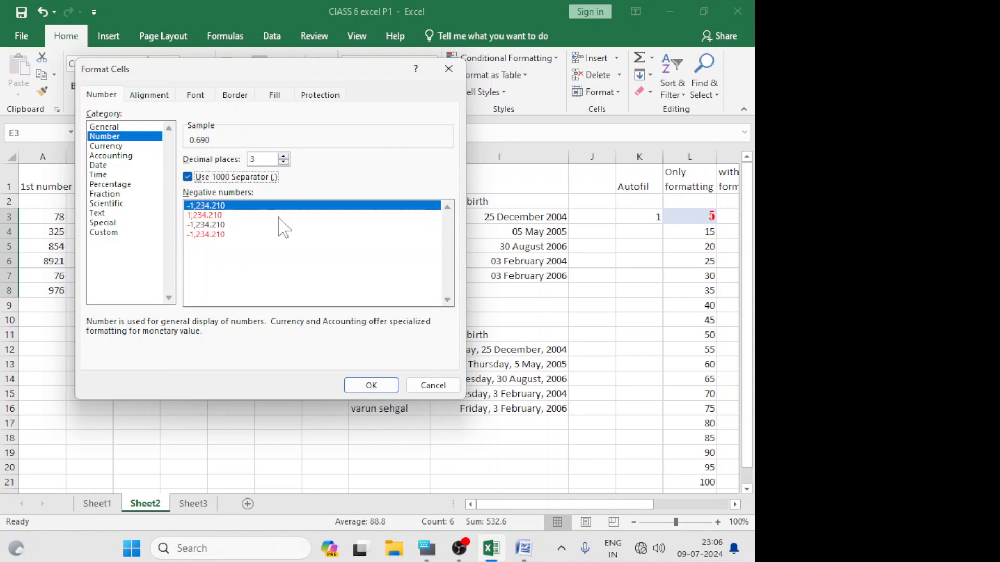
click(376, 383)
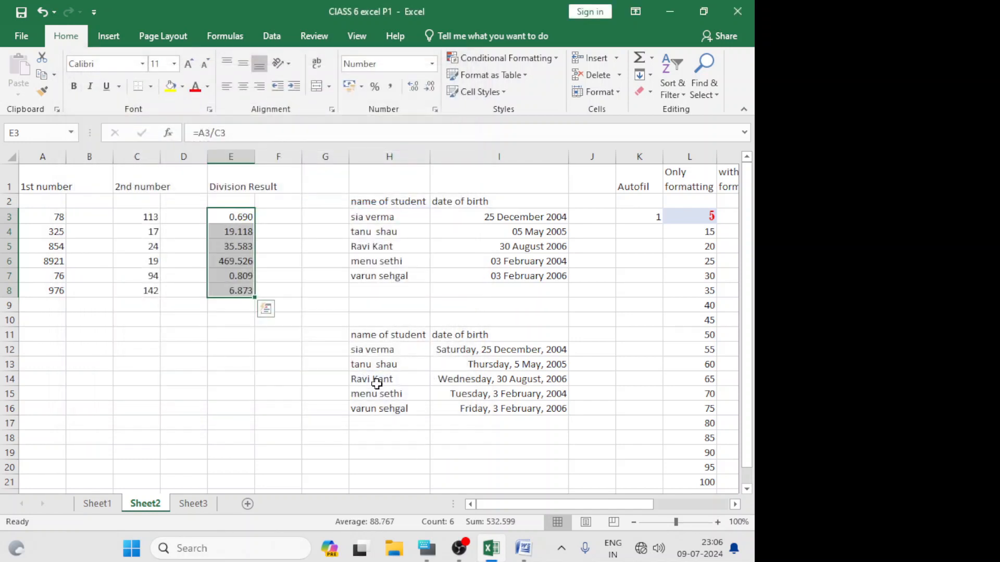
click(245, 363)
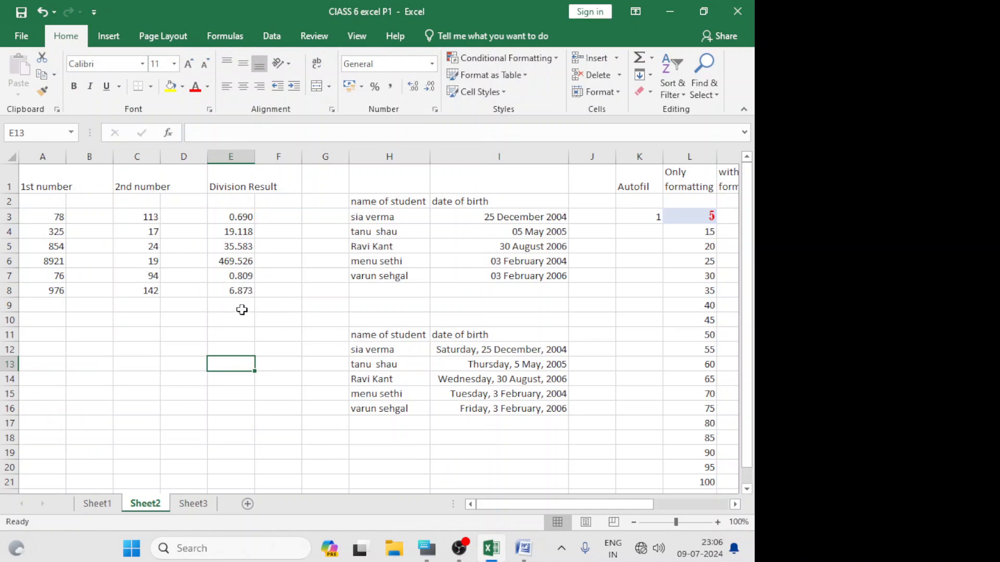
Restore the on-screen keyboard and replace the 1st number in A7 with 13689
click(55, 277)
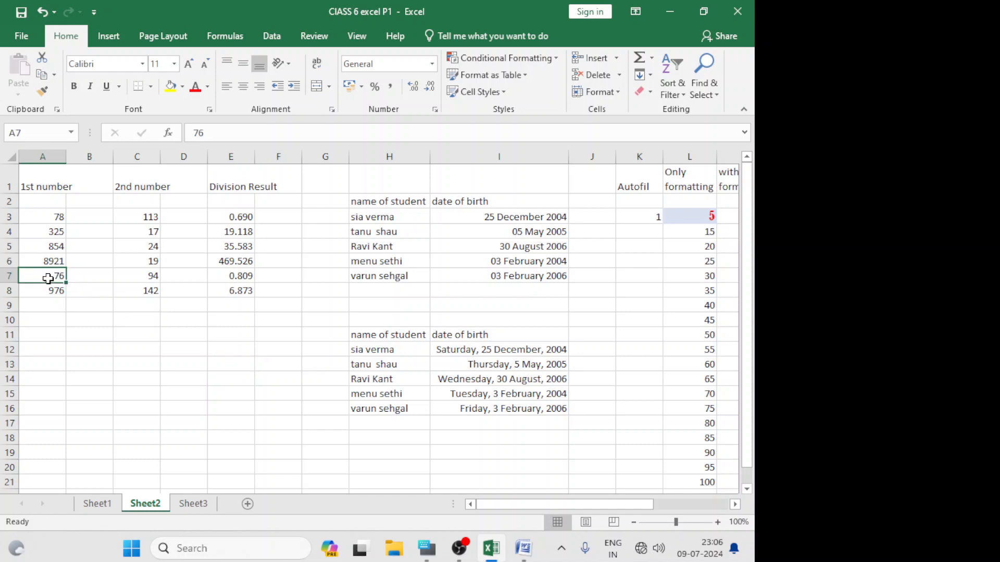
click(425, 551)
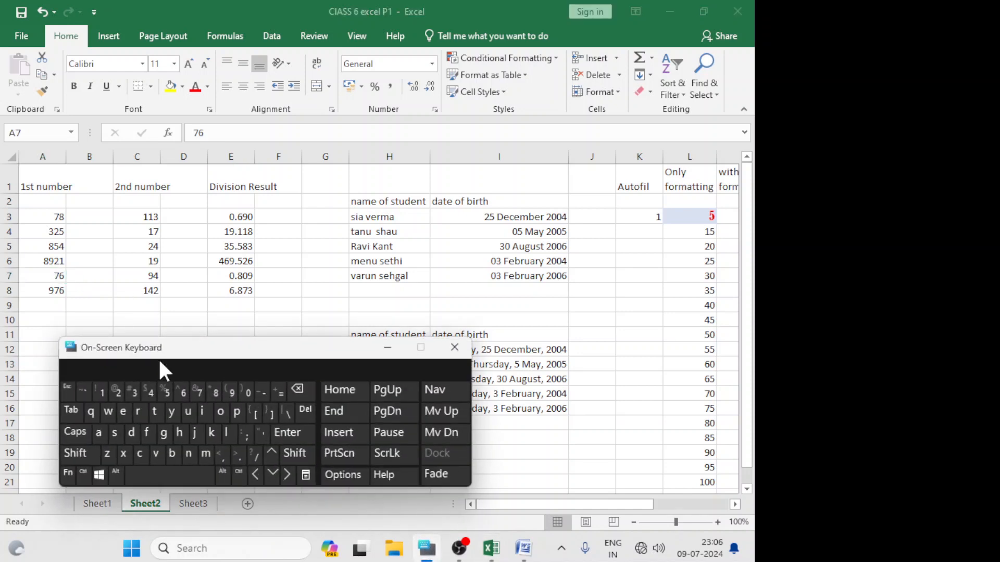
click(55, 280)
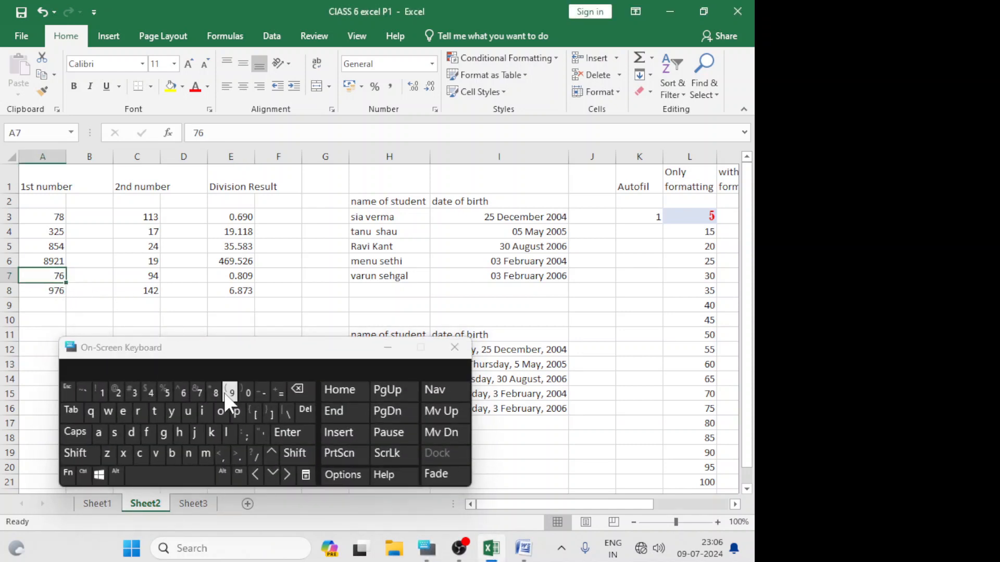
click(102, 391)
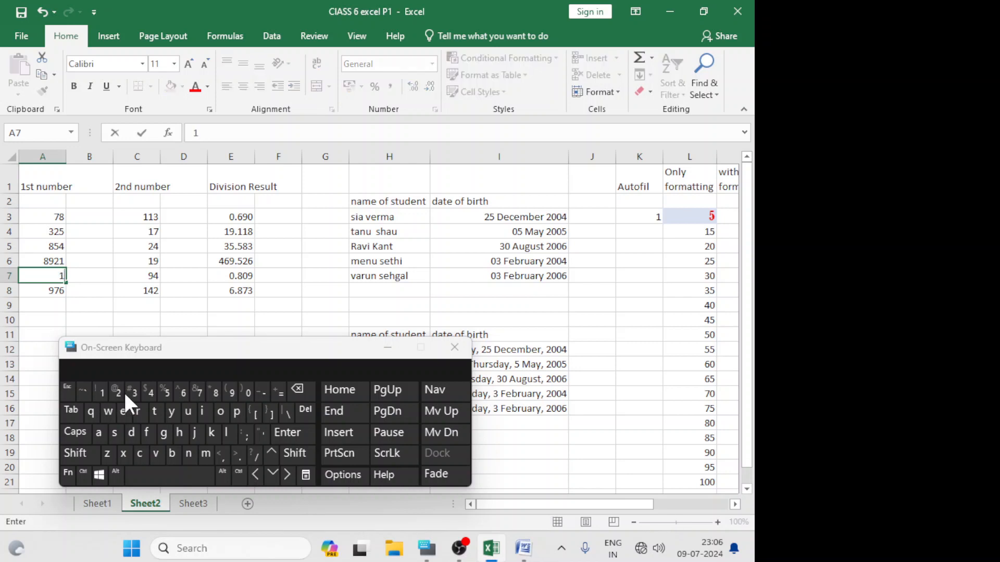
click(134, 392)
click(183, 391)
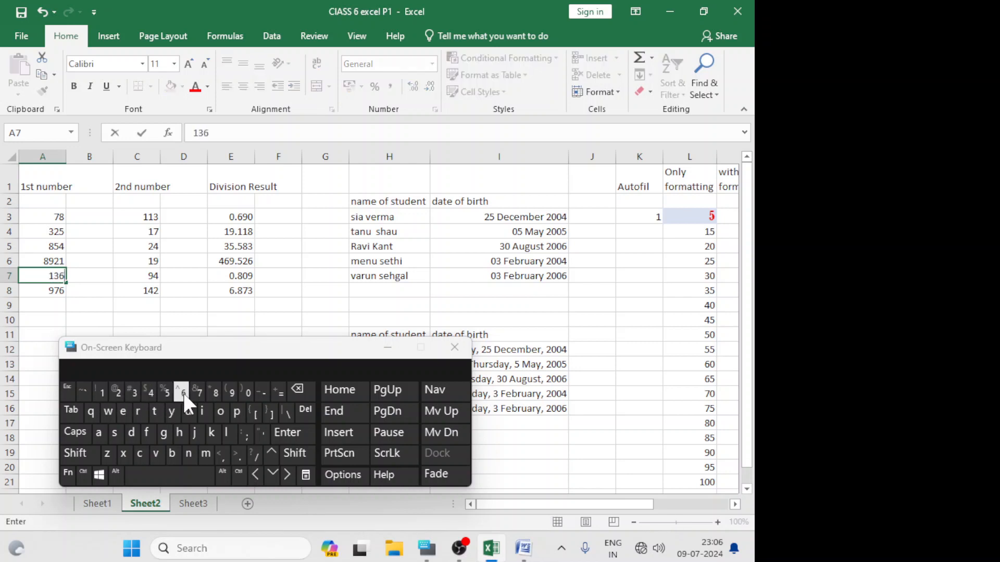
click(213, 392)
click(231, 394)
click(302, 437)
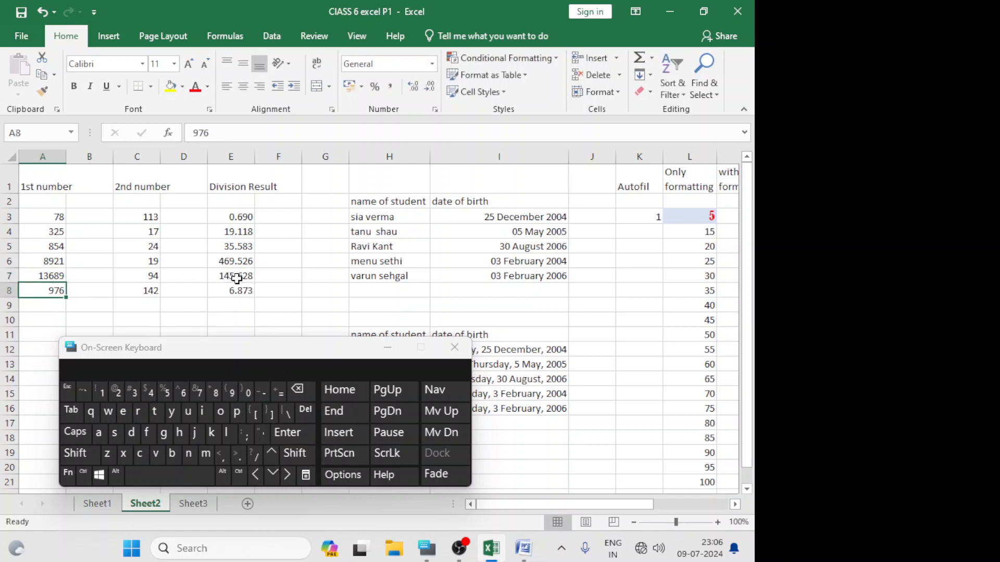
Replace the 1st number in A3 with 68953
click(52, 215)
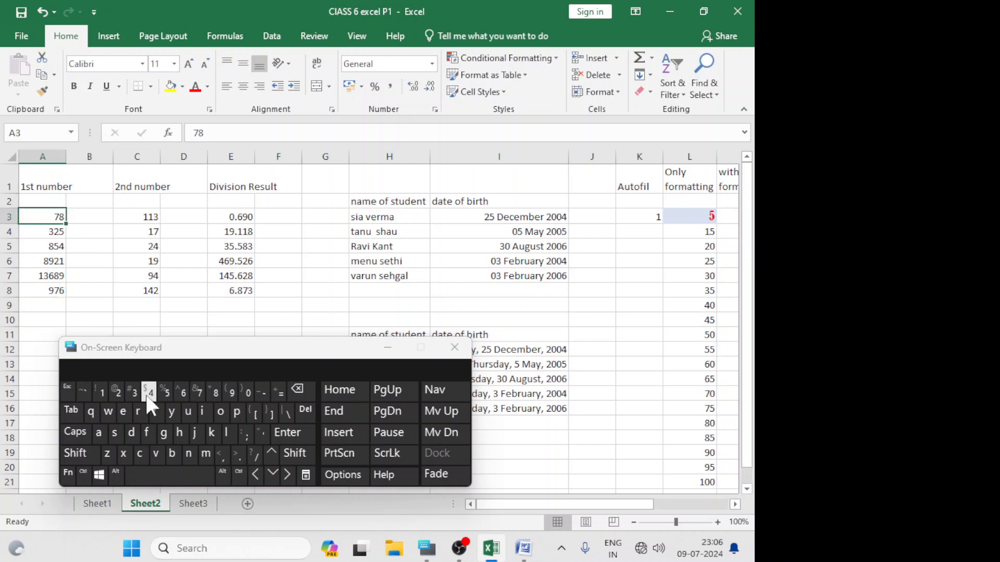
click(183, 393)
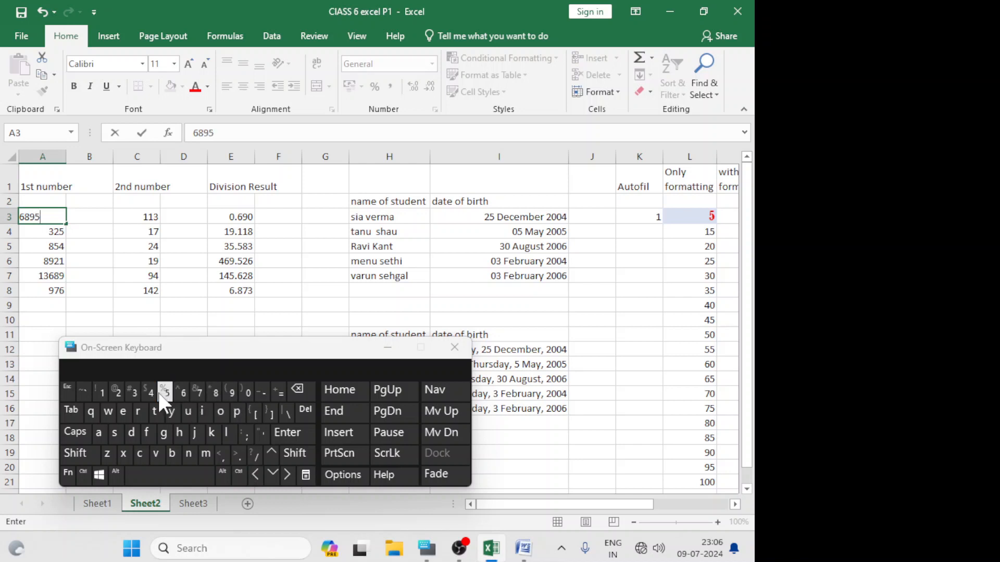
click(138, 389)
click(287, 433)
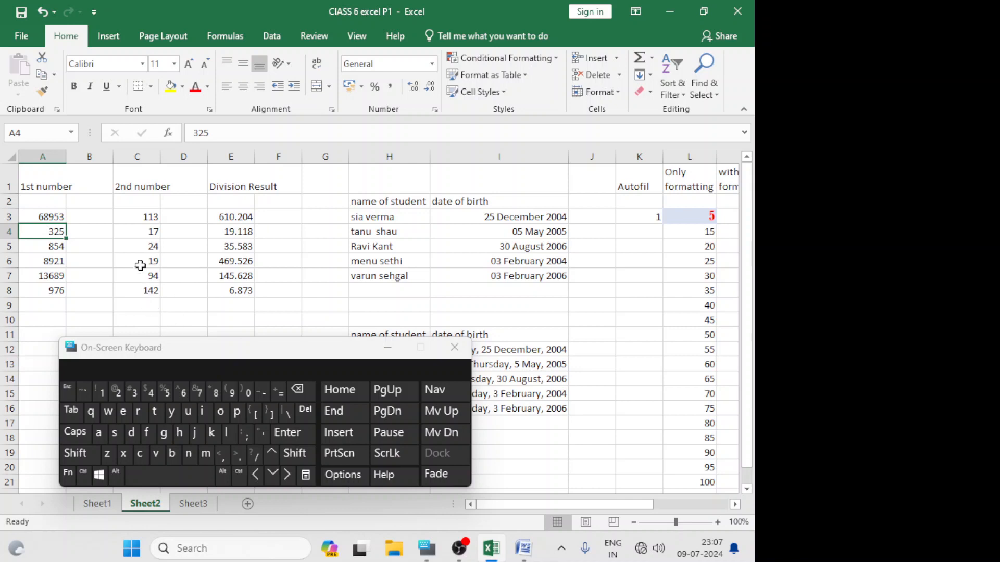
Replace the 2nd number in C3 with 7
click(148, 217)
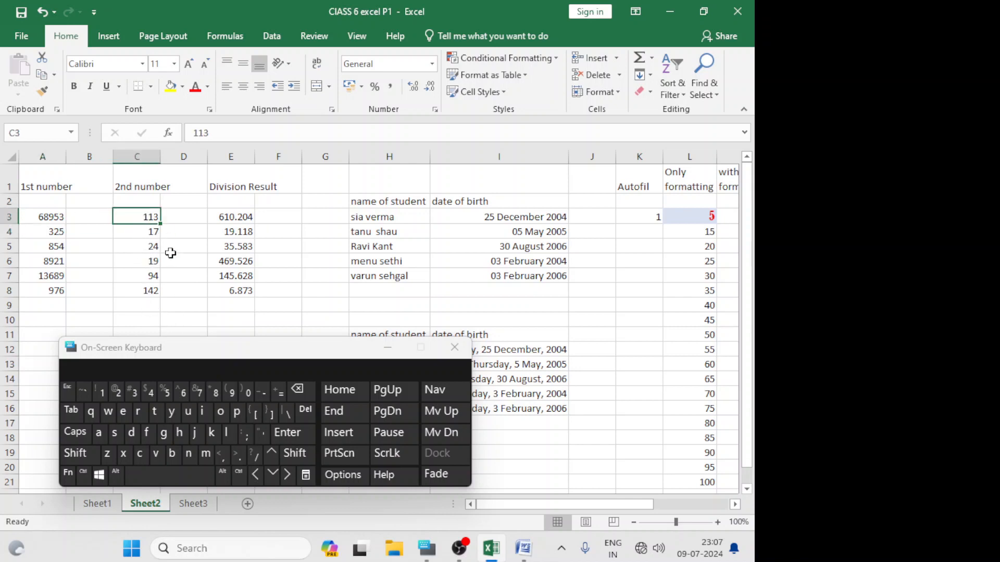
click(197, 390)
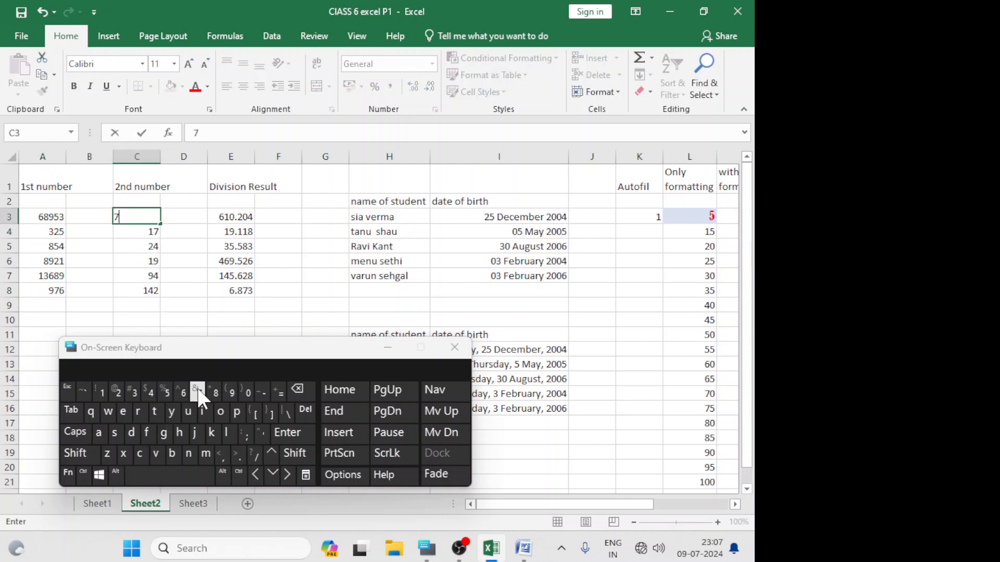
click(289, 434)
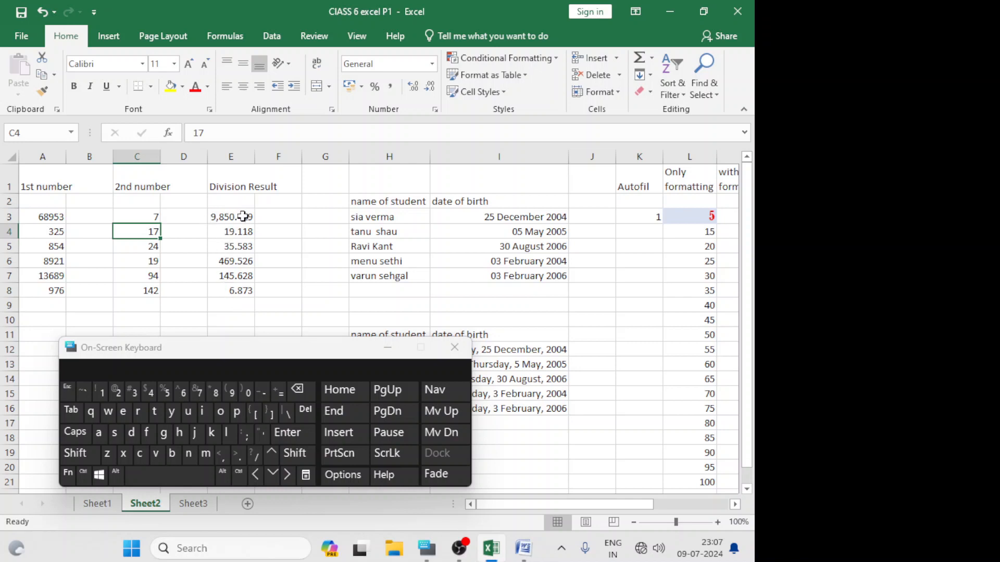
Increase the decimals of the division results E3:E8 to seven places
drag(234, 213, 241, 290)
click(243, 291)
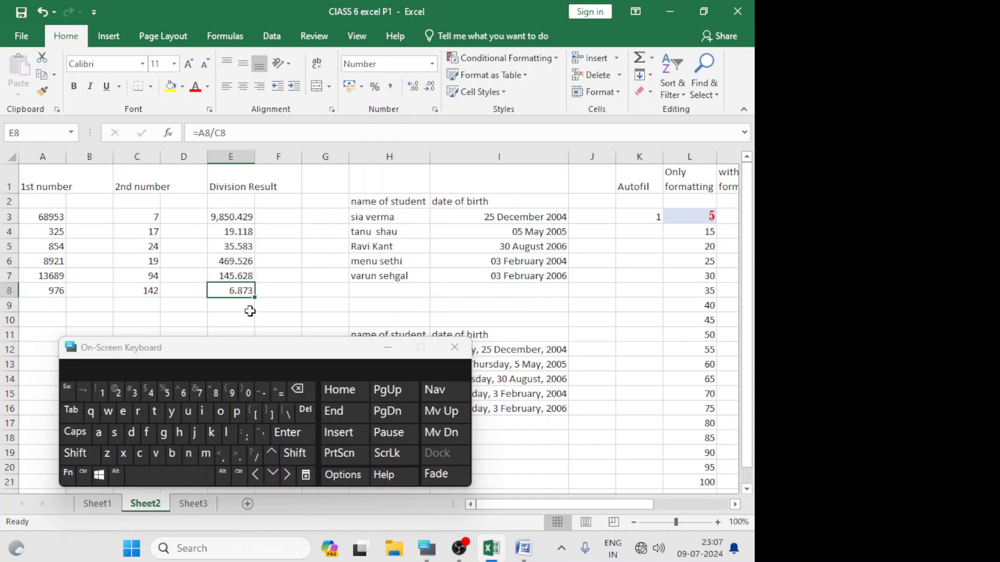
drag(225, 214, 227, 286)
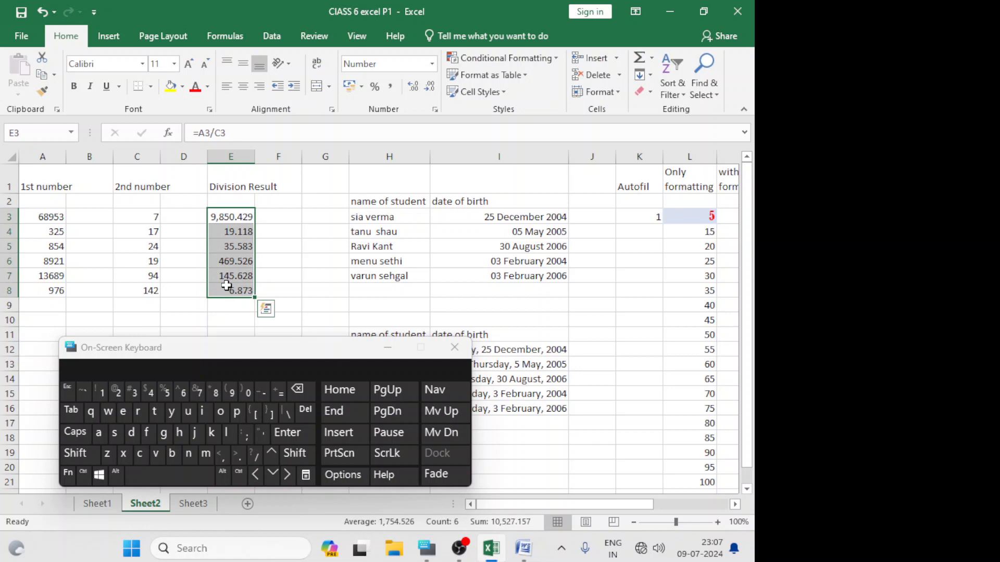
click(414, 93)
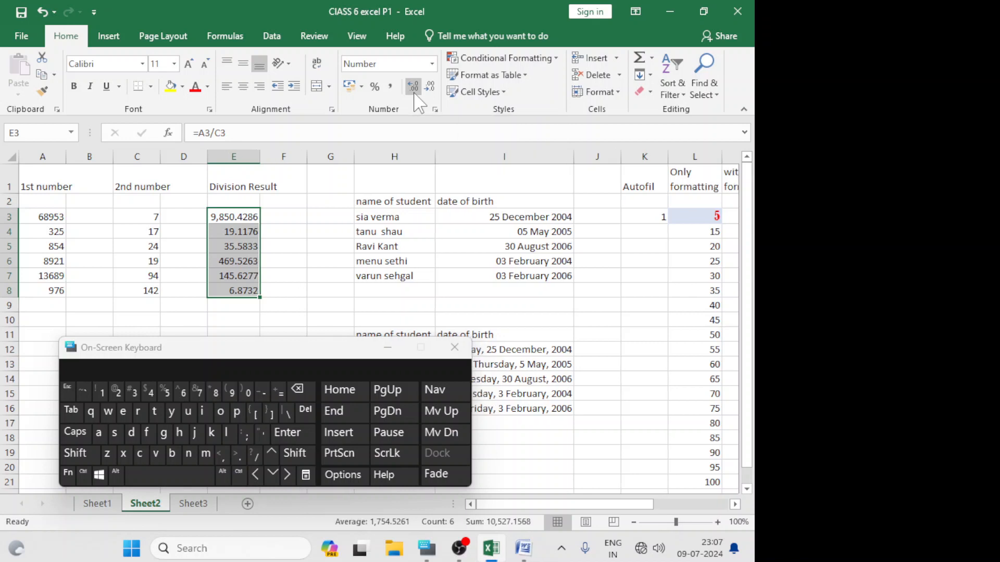
click(414, 93)
click(415, 93)
click(414, 93)
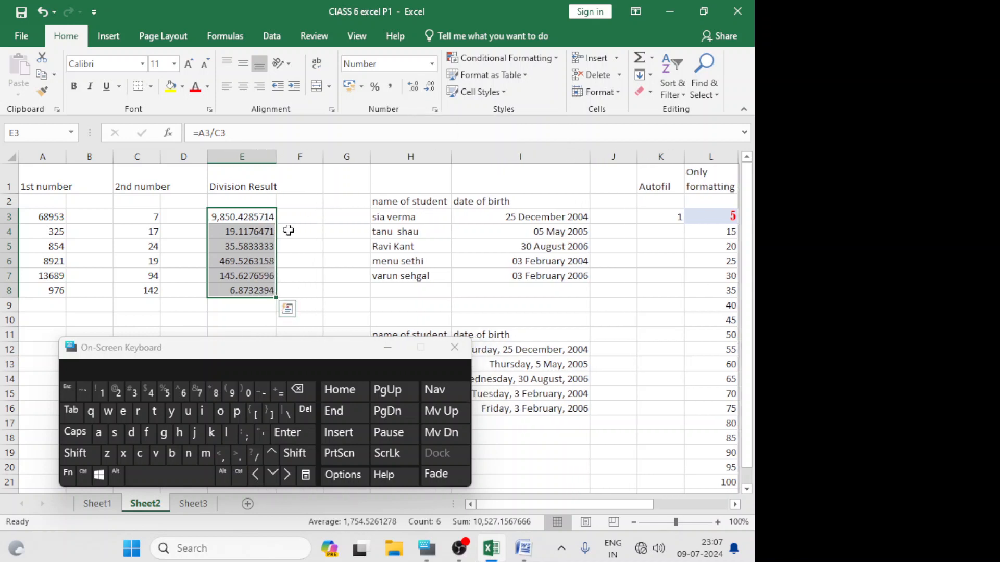
Decrease the decimals of the division results E3:E8 to two places
click(428, 88)
click(428, 88)
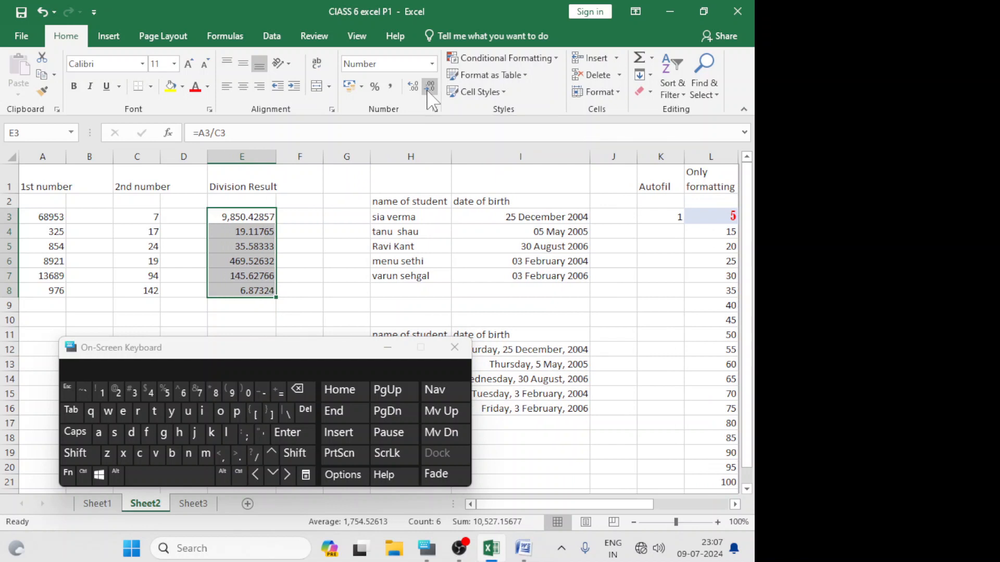
click(428, 89)
click(428, 88)
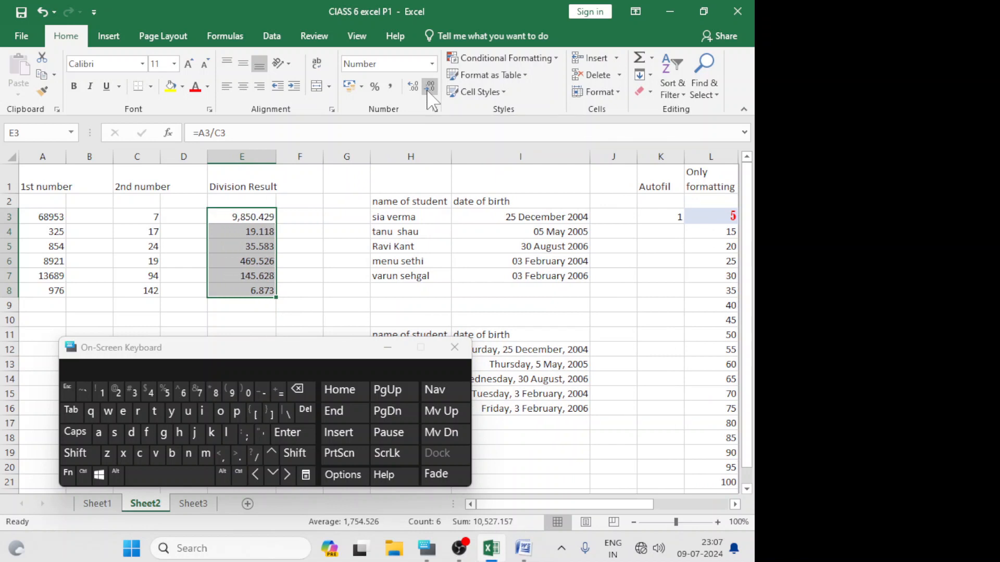
click(428, 89)
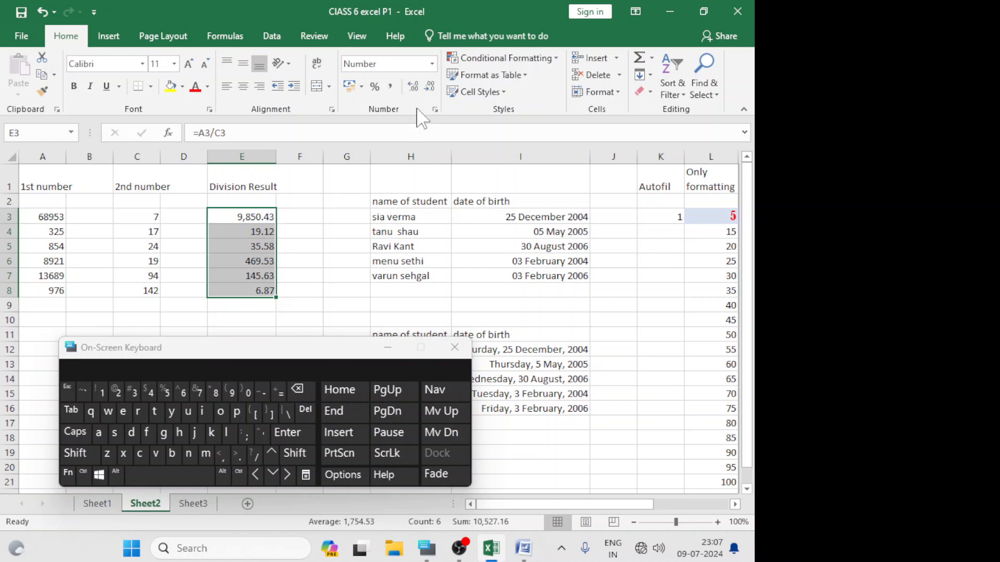
Try four decimal places on the division results E3:E8, and return them to two
click(412, 87)
click(413, 87)
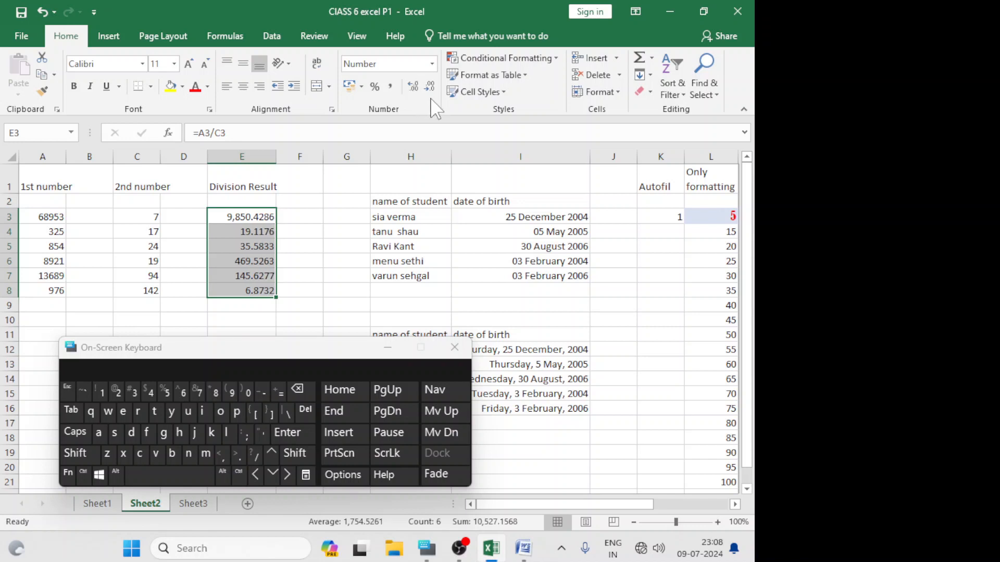
click(430, 89)
click(430, 89)
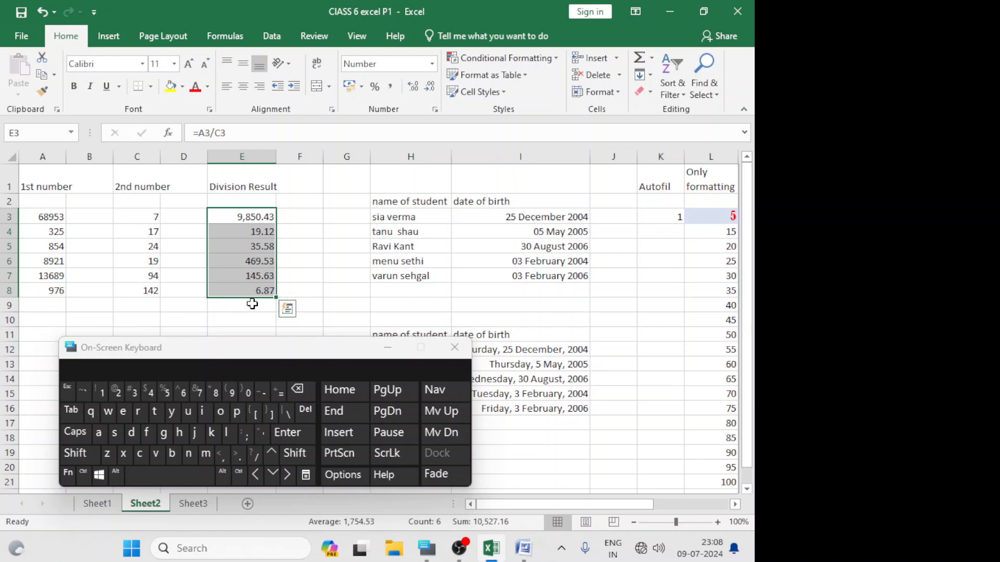
Check the topic list in the Word document EXCEL PRACTICAL STD 6 F1 and return to the Excel workbook
mouse_move(523, 554)
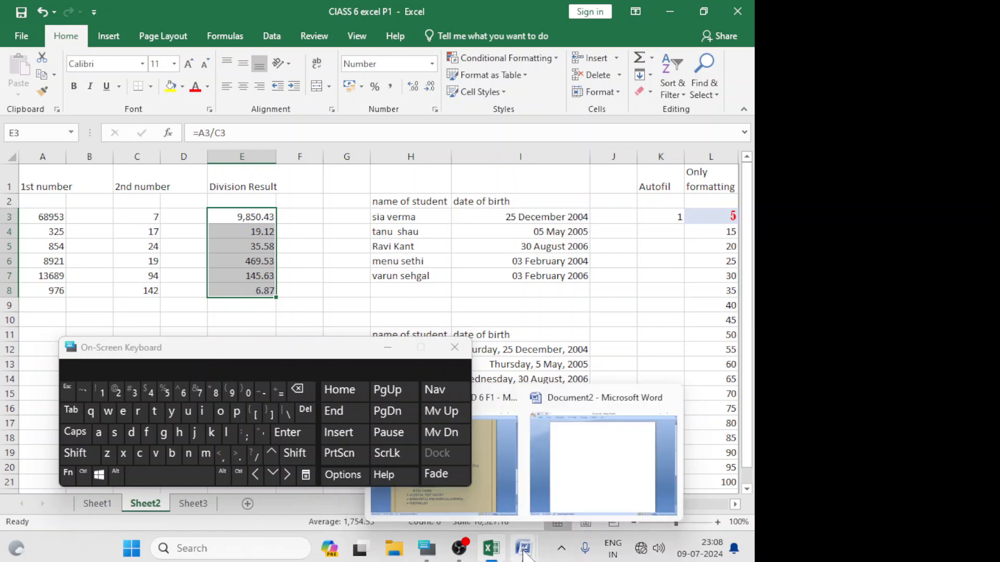
click(489, 492)
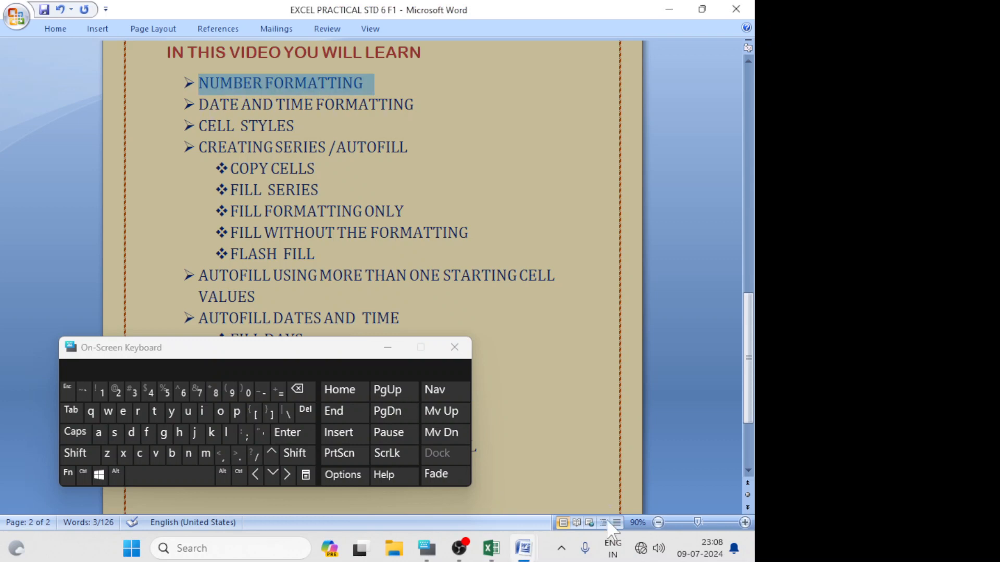
click(491, 548)
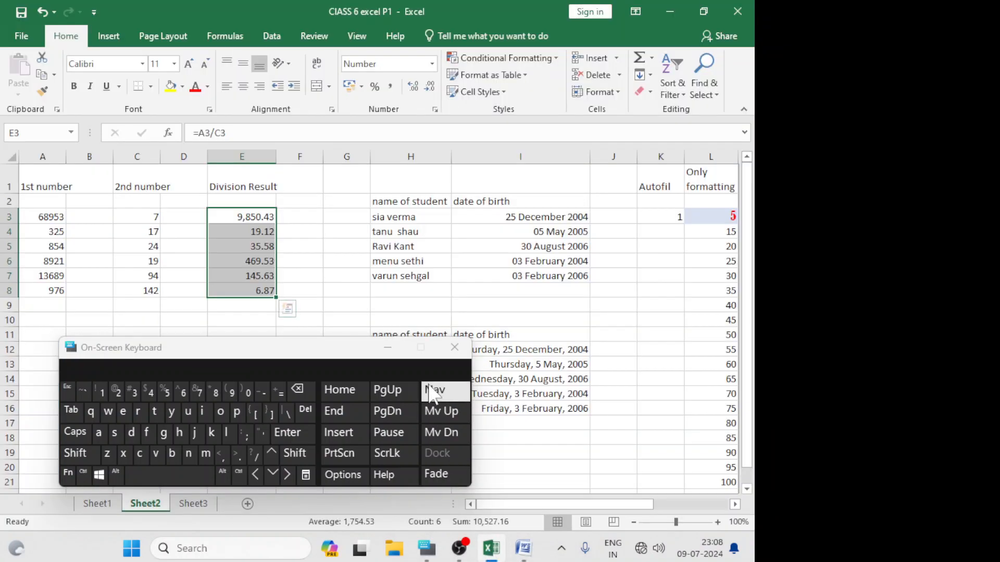
Minimize the on-screen keyboard and inspect the date of birth entries in I3 and I6
click(387, 347)
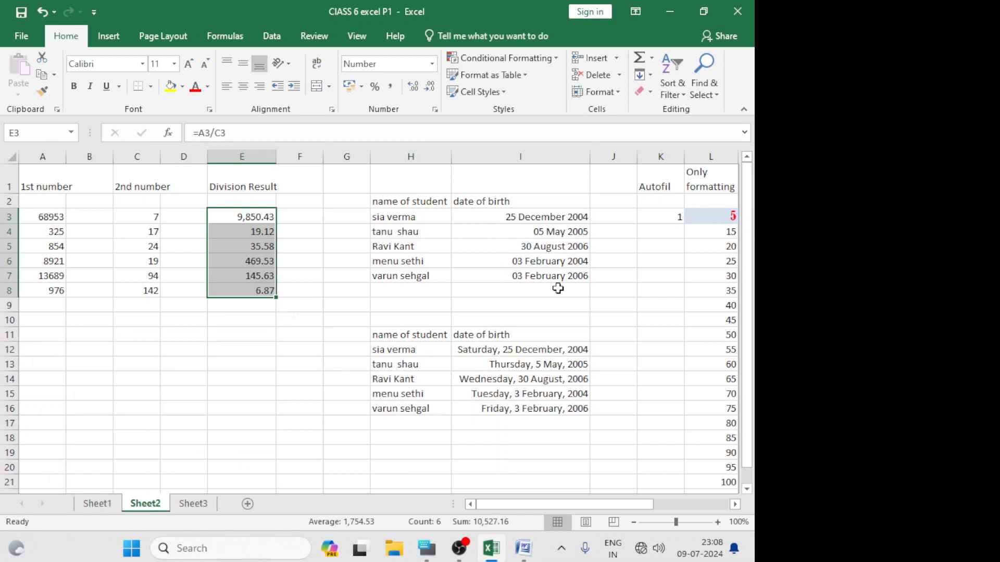
click(498, 216)
click(507, 263)
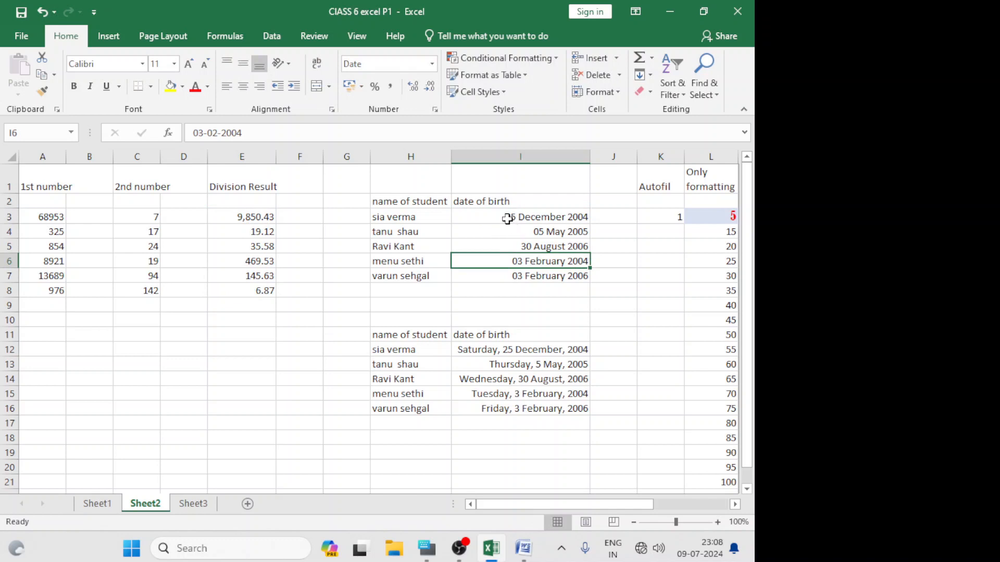
click(508, 218)
click(509, 260)
click(499, 217)
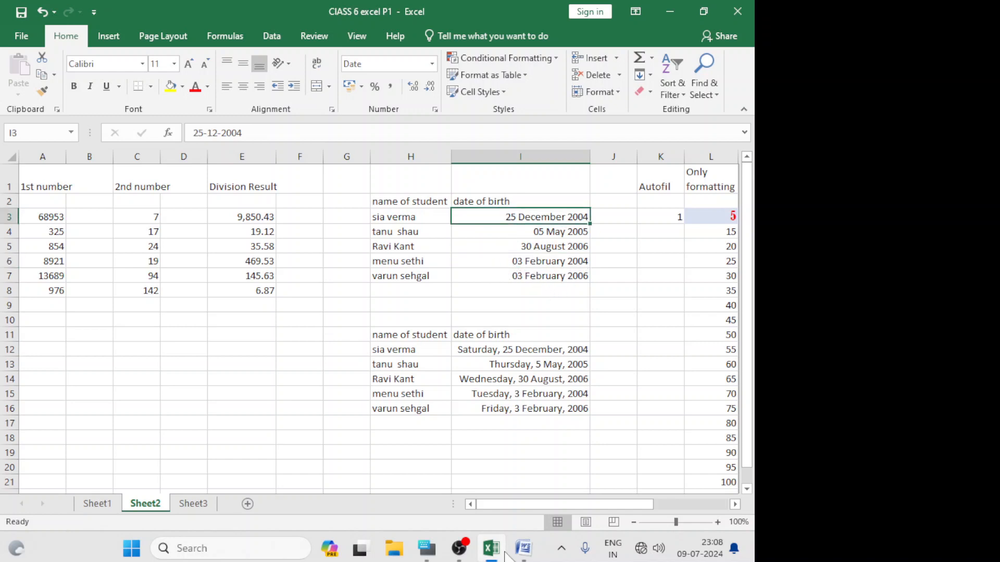
Recheck the topic list in Word, and return to the Excel workbook with the on-screen keyboard restored
click(484, 542)
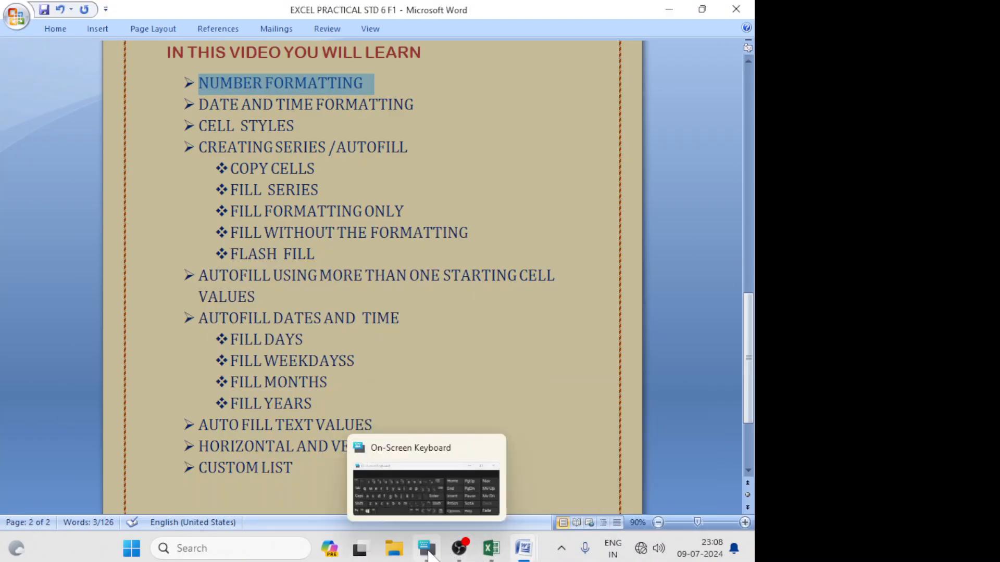
click(428, 555)
click(491, 548)
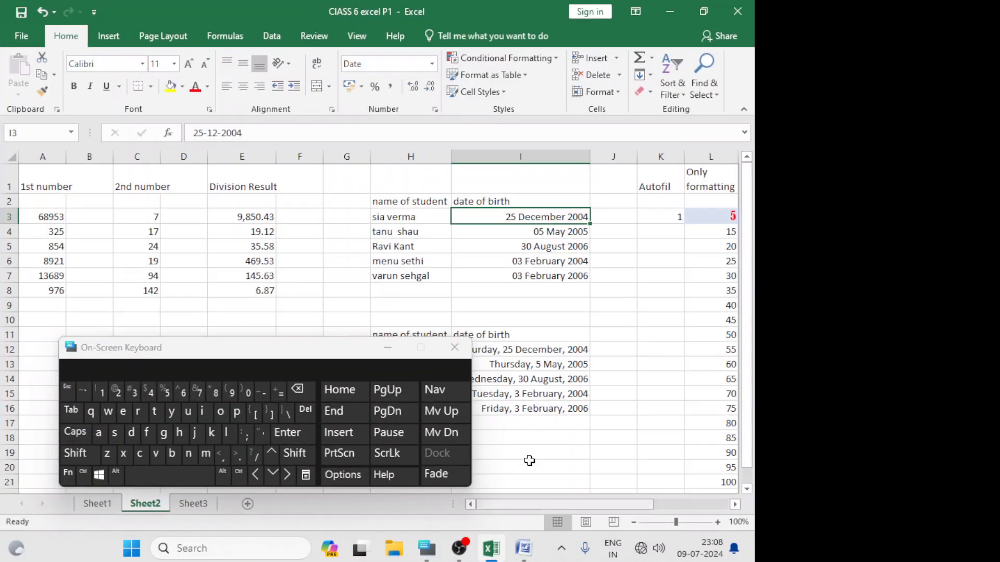
Format the dates of birth in I3:I7 with the 14-03-2012 date type
click(307, 455)
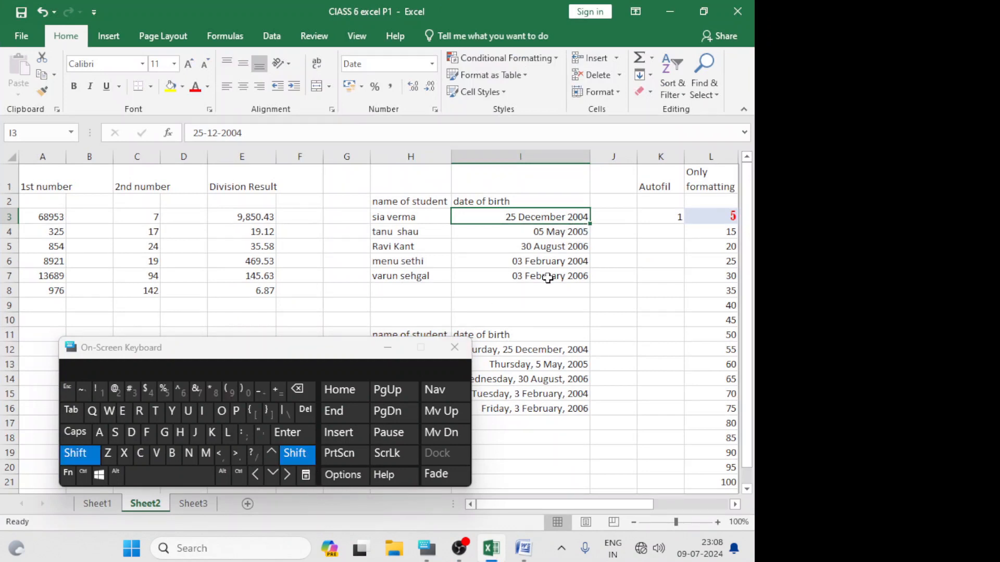
shift+click(546, 278)
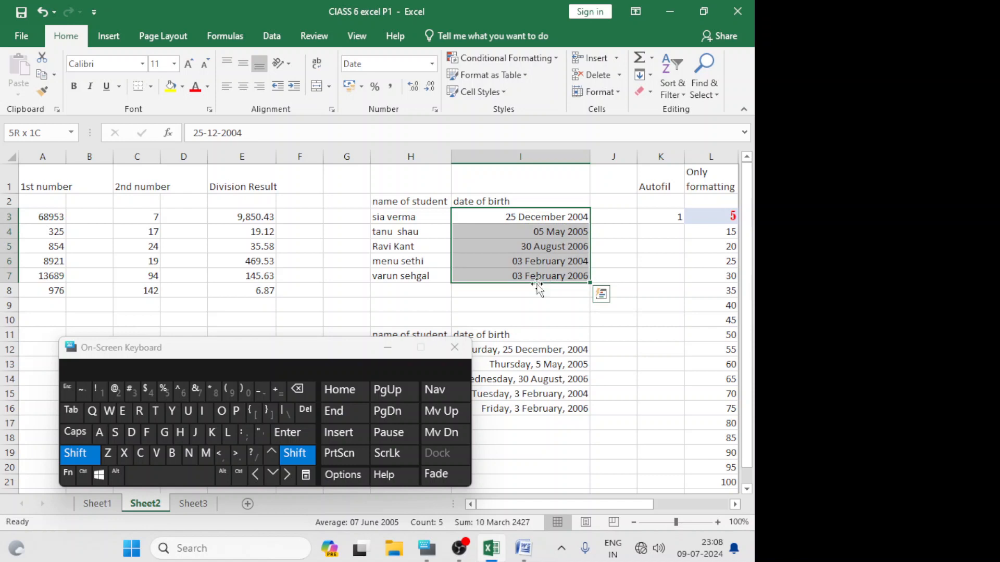
right_click(492, 271)
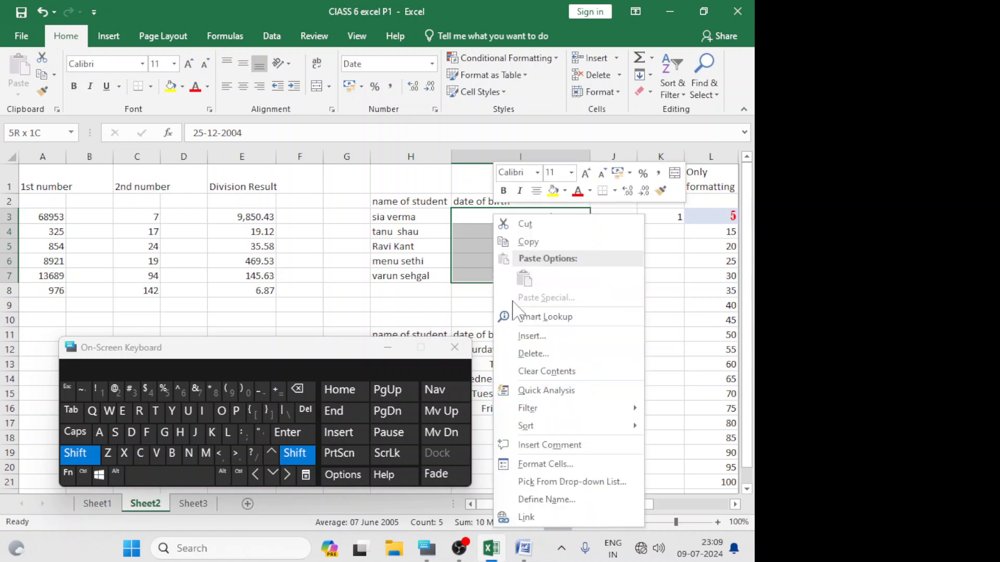
click(526, 464)
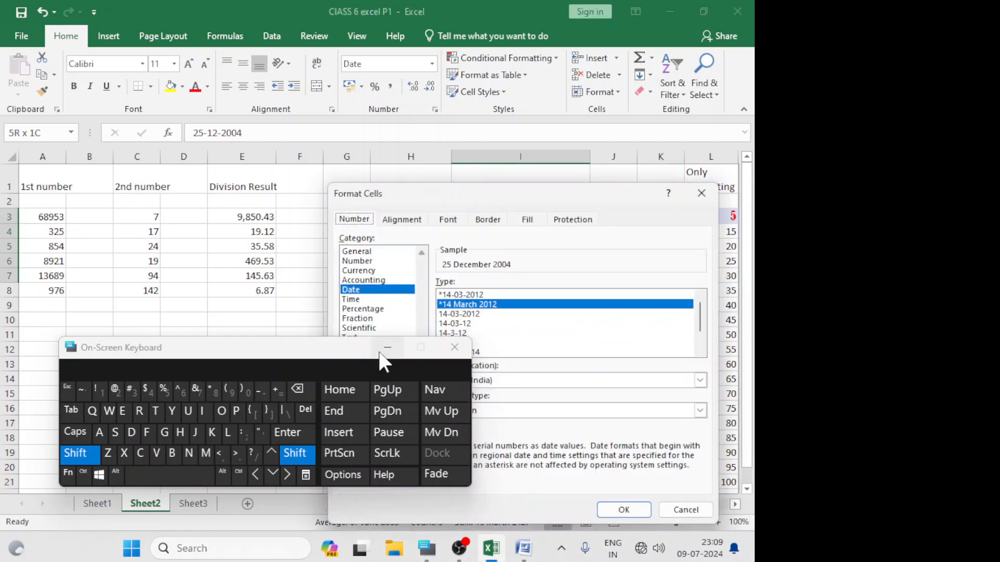
click(457, 315)
click(624, 510)
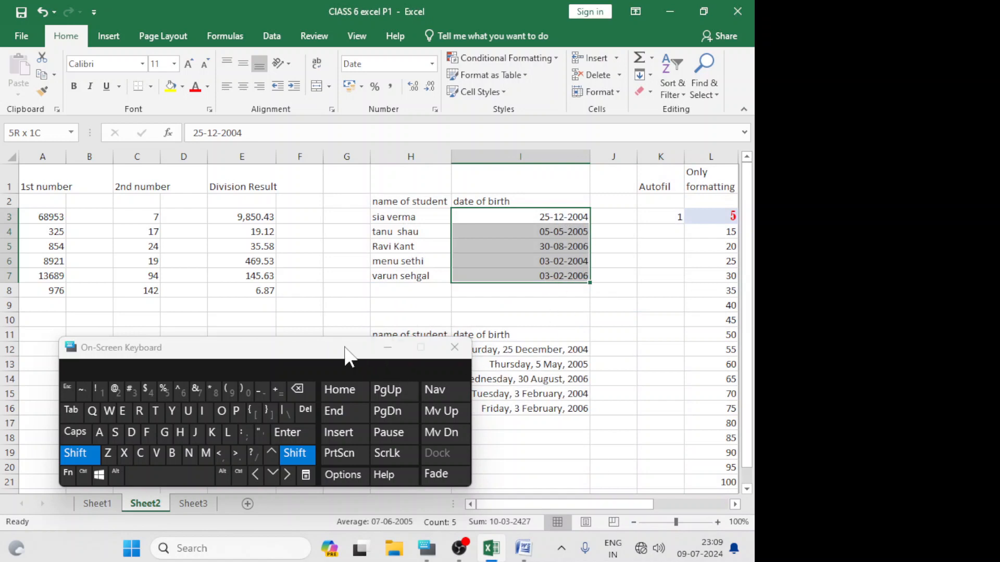
Move the on-screen keyboard off the second student table and format I3:I16 with the 14-03-2012 date type
drag(328, 345, 175, 338)
shift+click(519, 349)
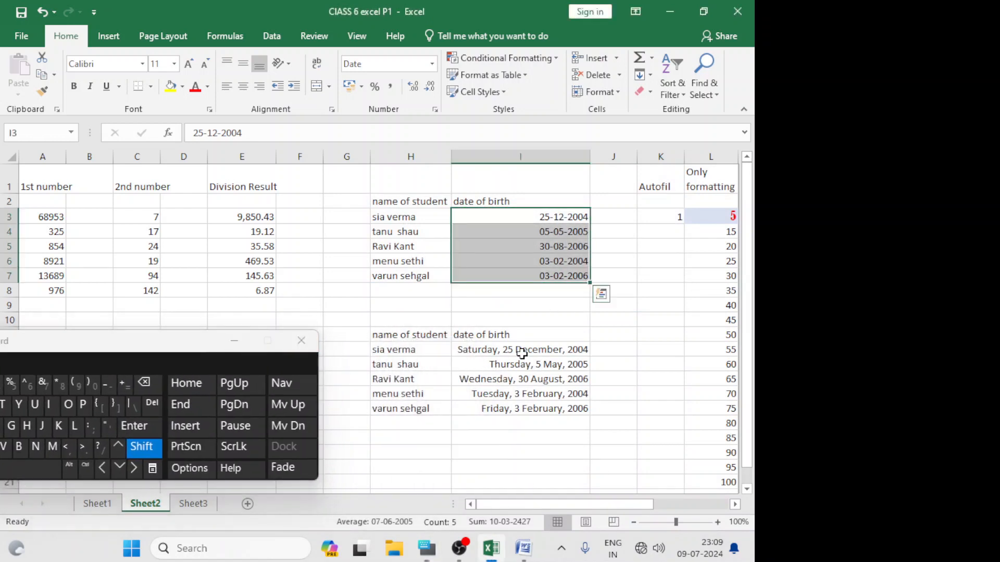
drag(517, 347, 520, 395)
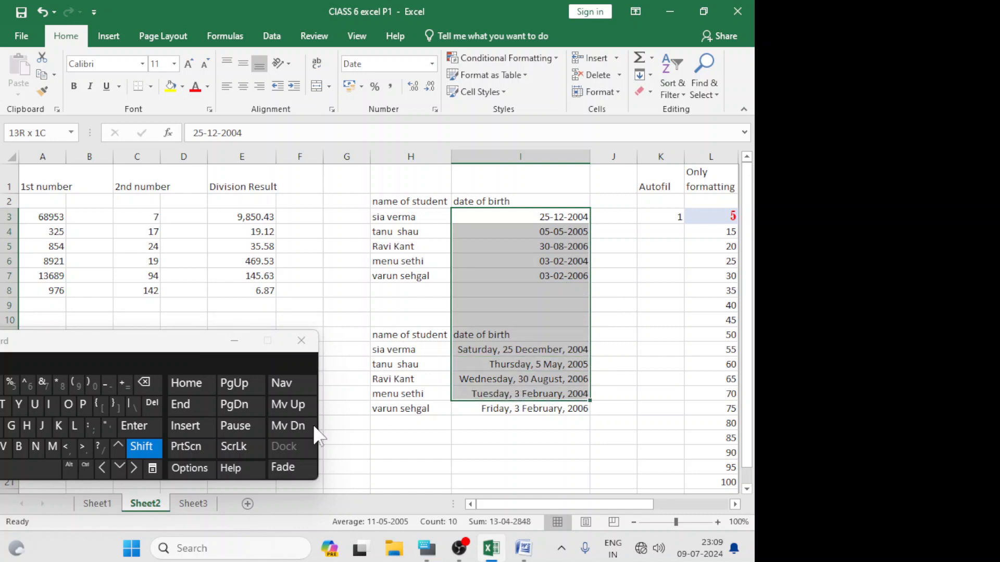
shift+click(477, 412)
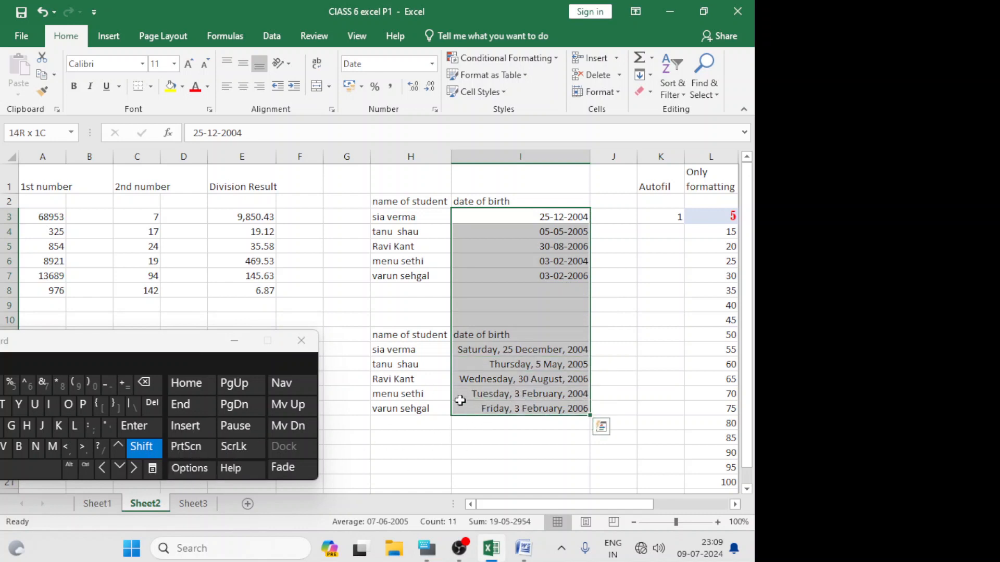
right_click(462, 409)
click(495, 341)
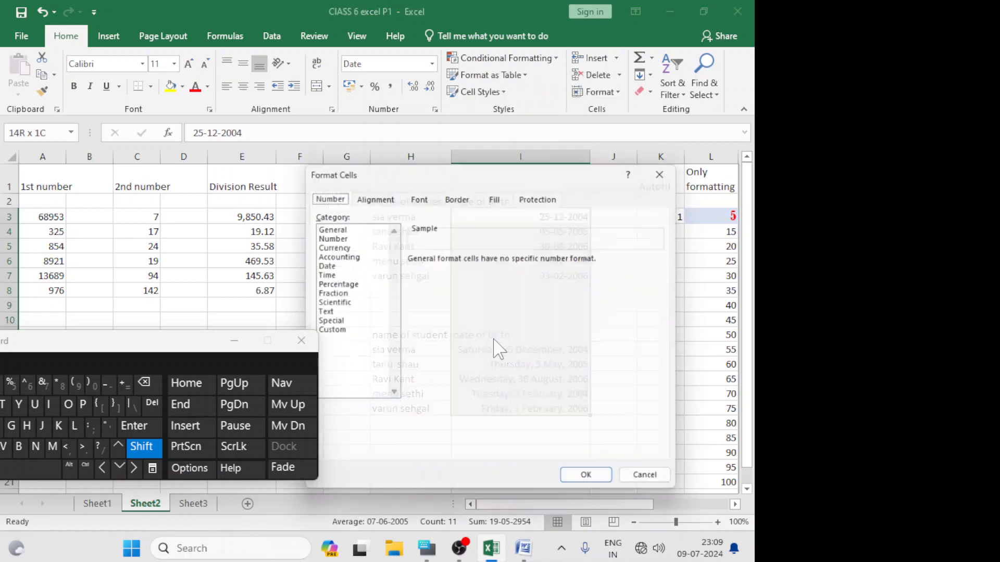
click(322, 264)
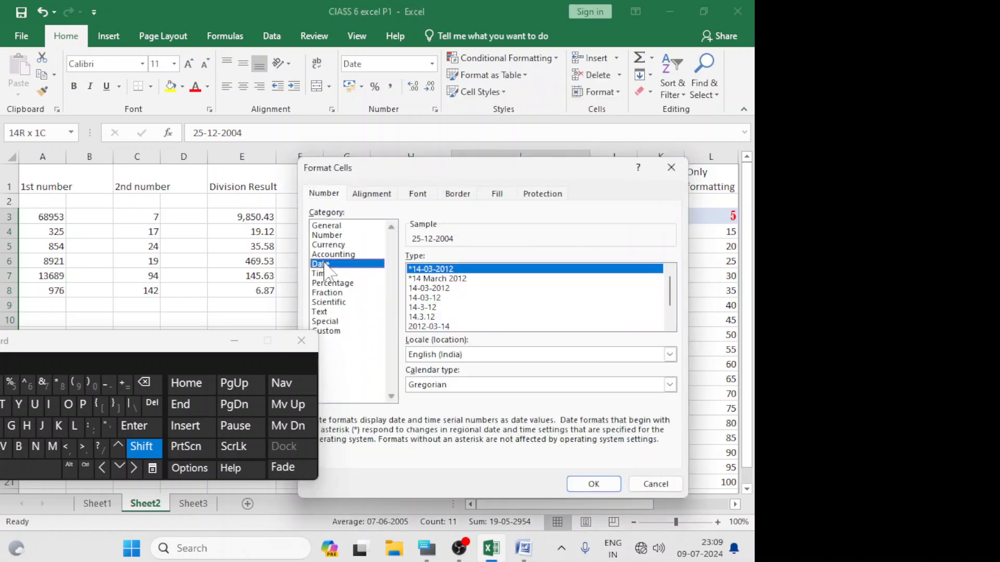
click(435, 288)
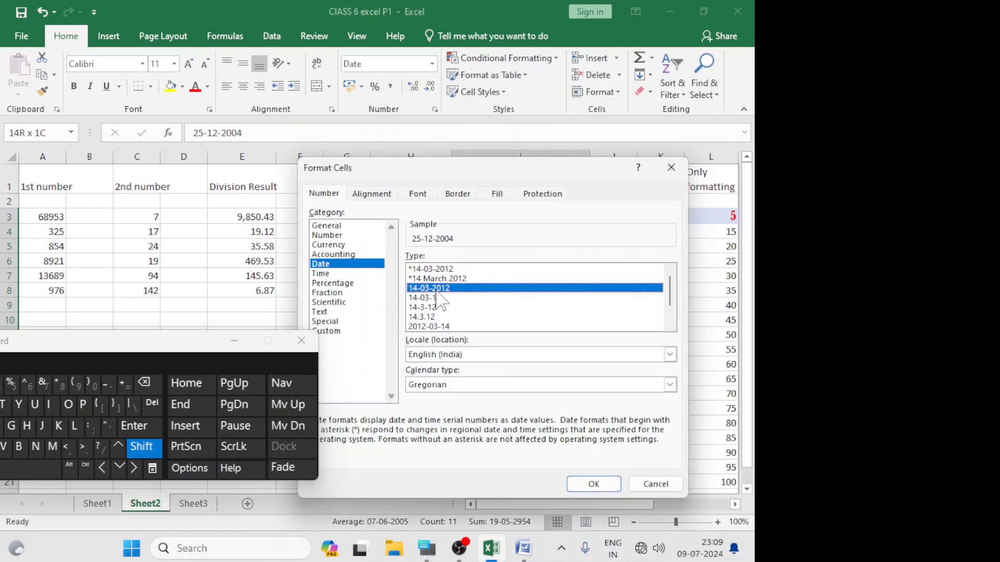
click(587, 482)
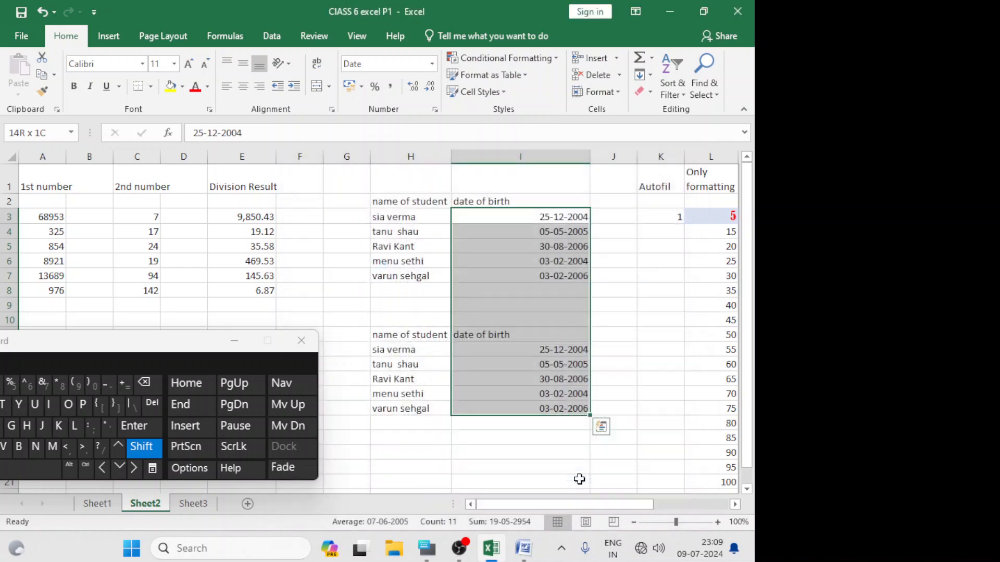
shift+click(520, 434)
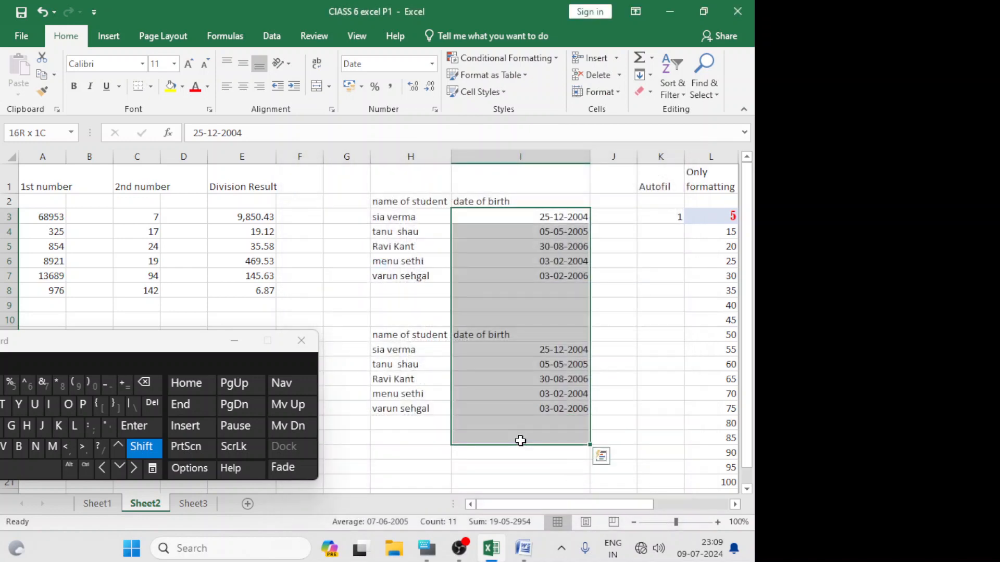
click(137, 445)
click(380, 440)
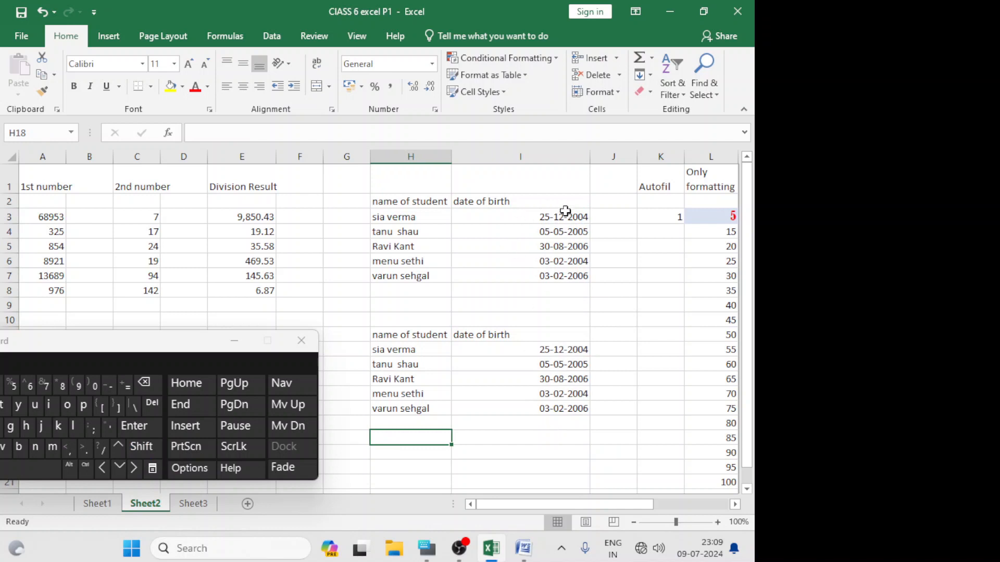
Format the first table's dates of birth in I3:I7 with the 14 March 2012 date type
click(517, 217)
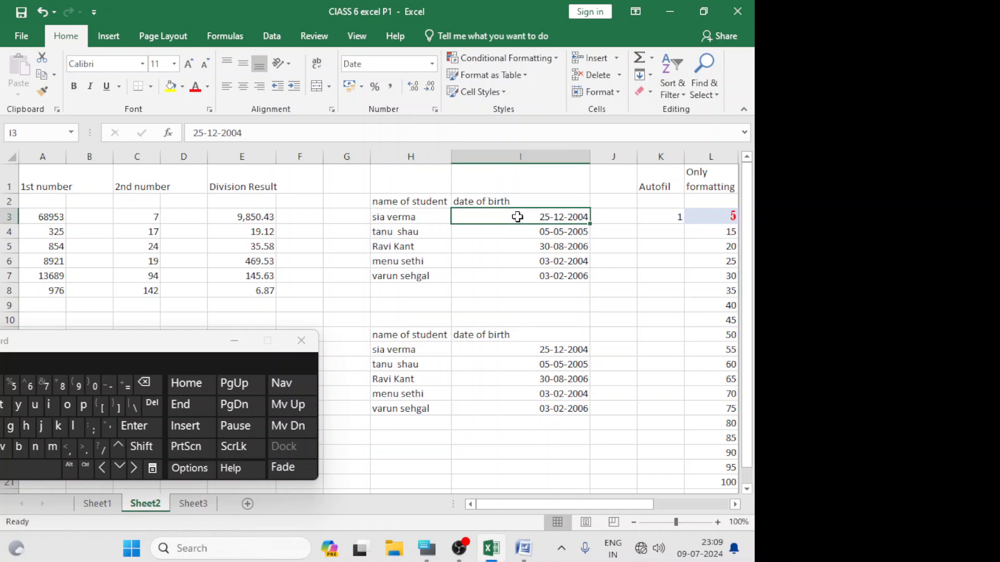
click(146, 447)
shift+click(481, 280)
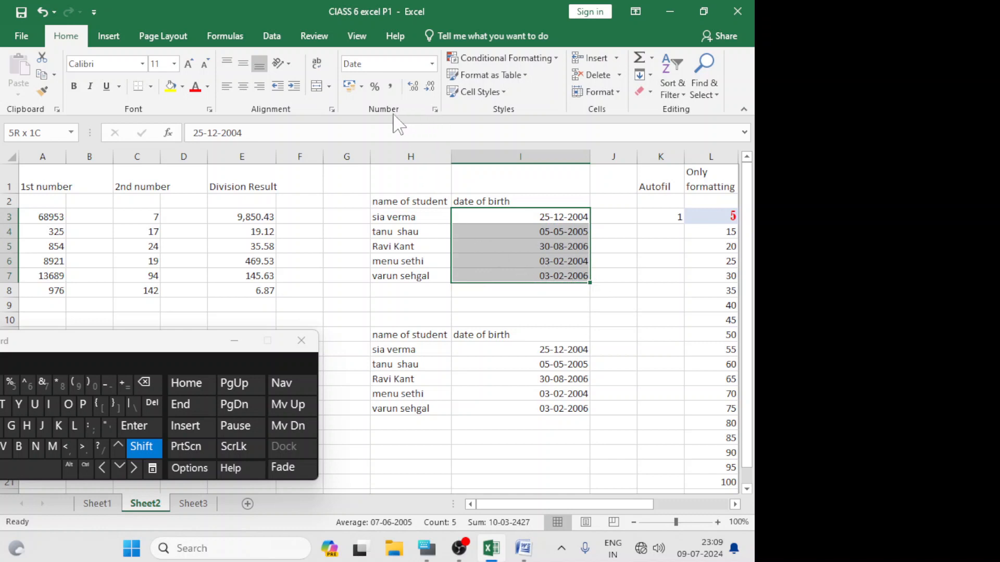
click(434, 110)
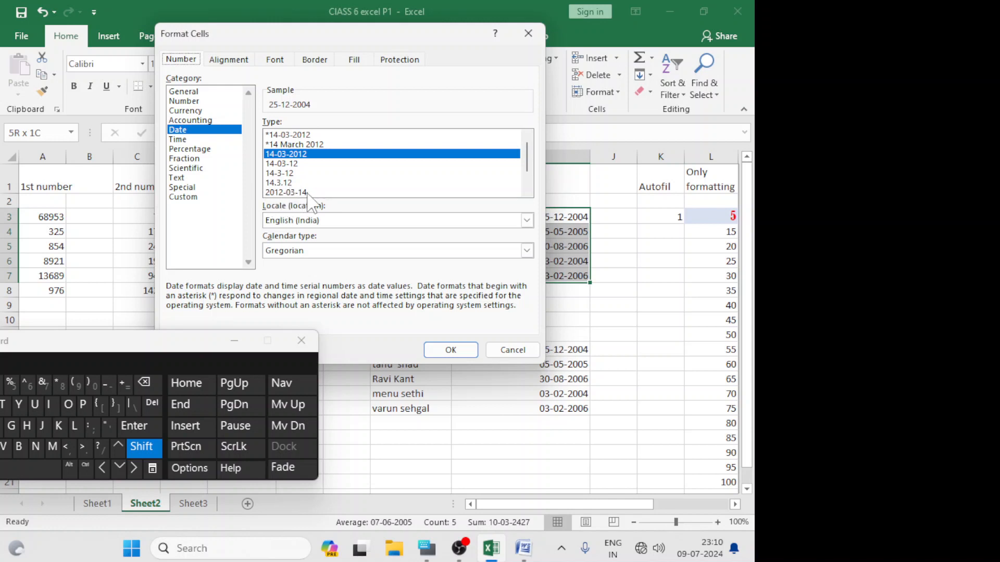
scroll(490, 182, down, 1)
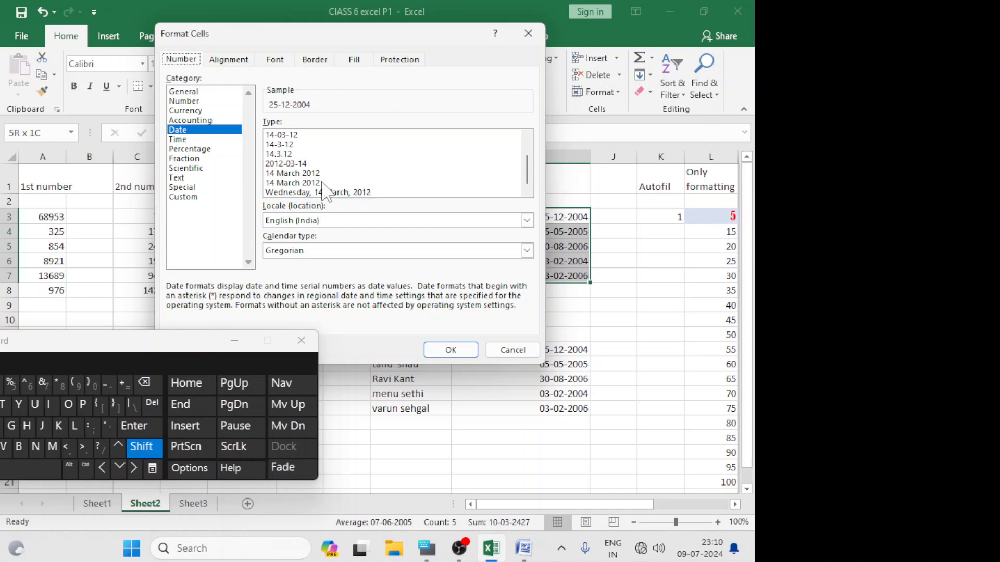
click(279, 173)
click(451, 350)
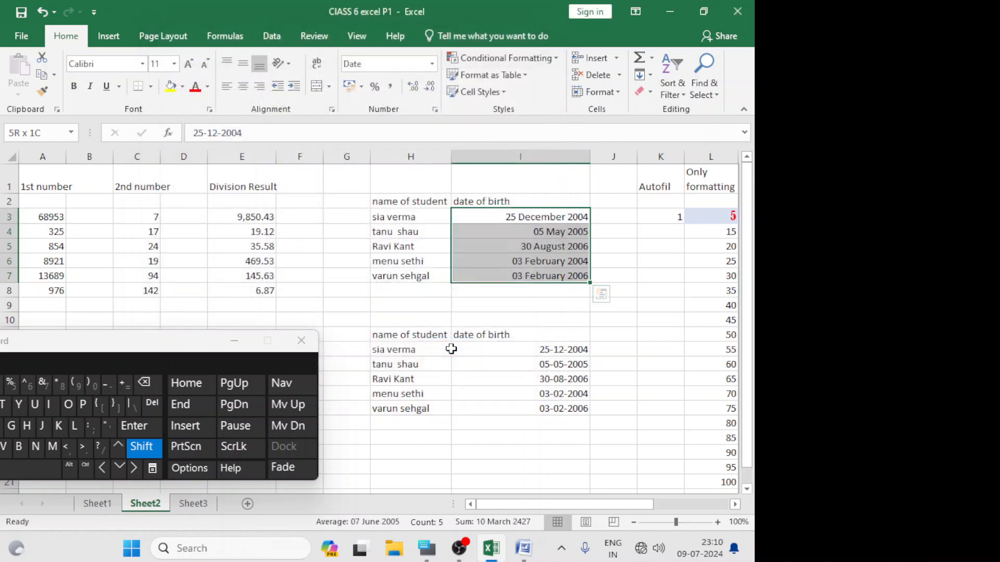
shift+click(547, 296)
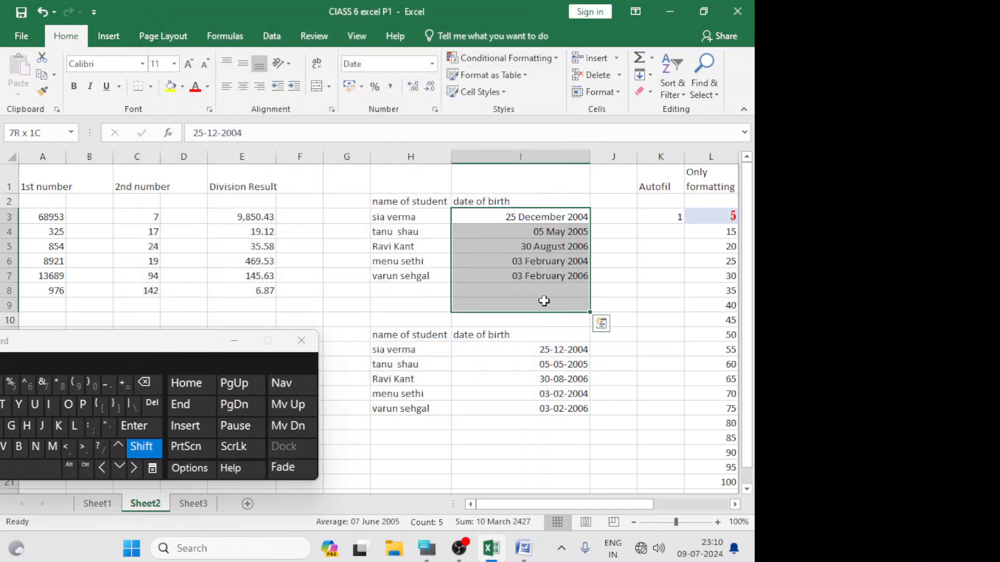
click(141, 447)
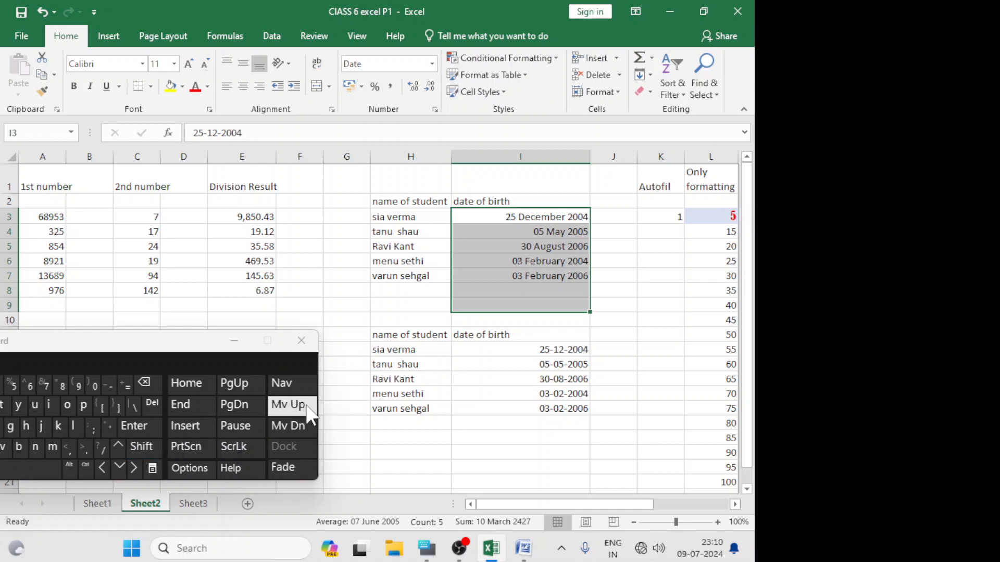
Format the second table's dates of birth in I12:I16 with the Wednesday, 14 March, 2012 date type
click(523, 392)
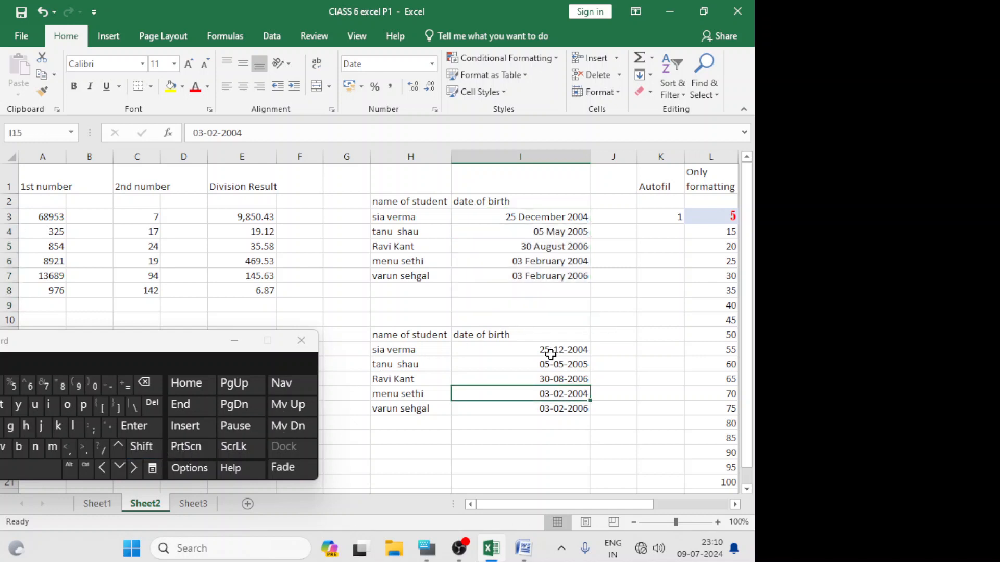
click(511, 355)
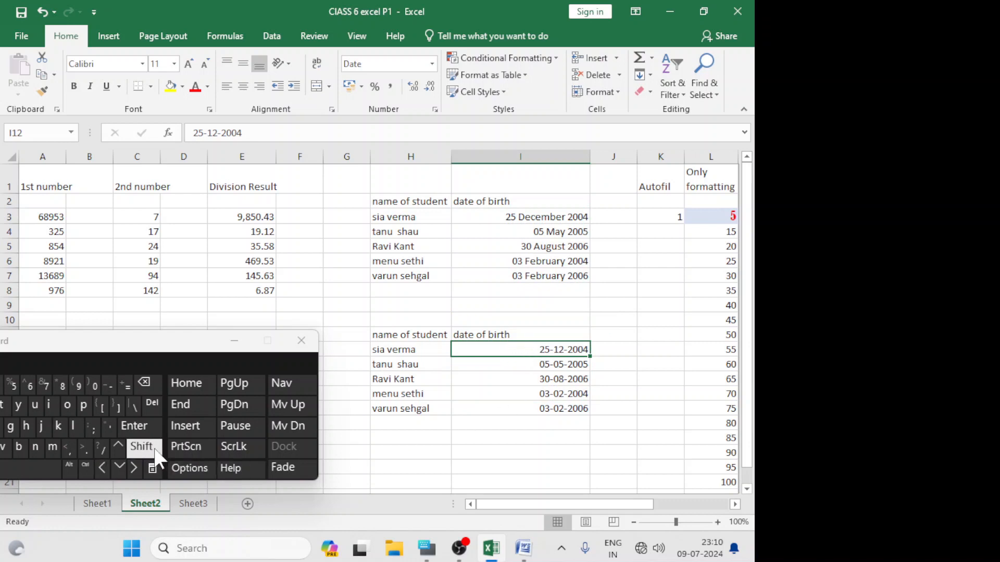
click(140, 447)
shift+click(472, 409)
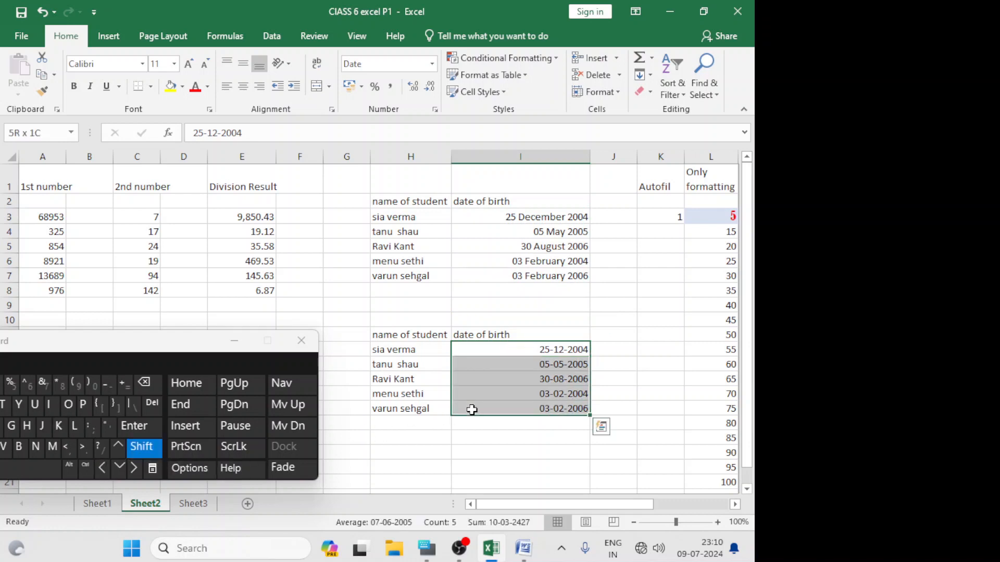
click(144, 451)
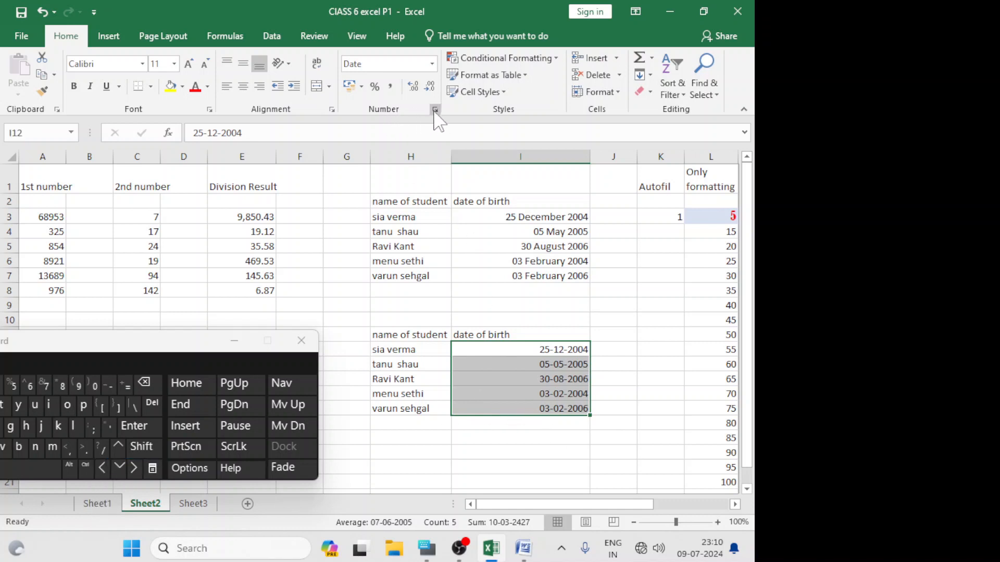
click(435, 110)
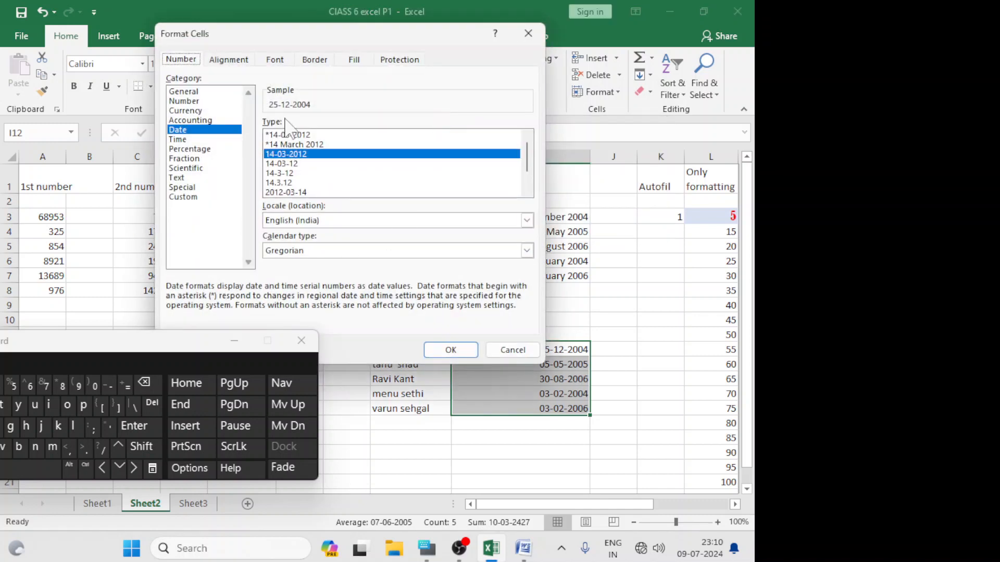
click(224, 130)
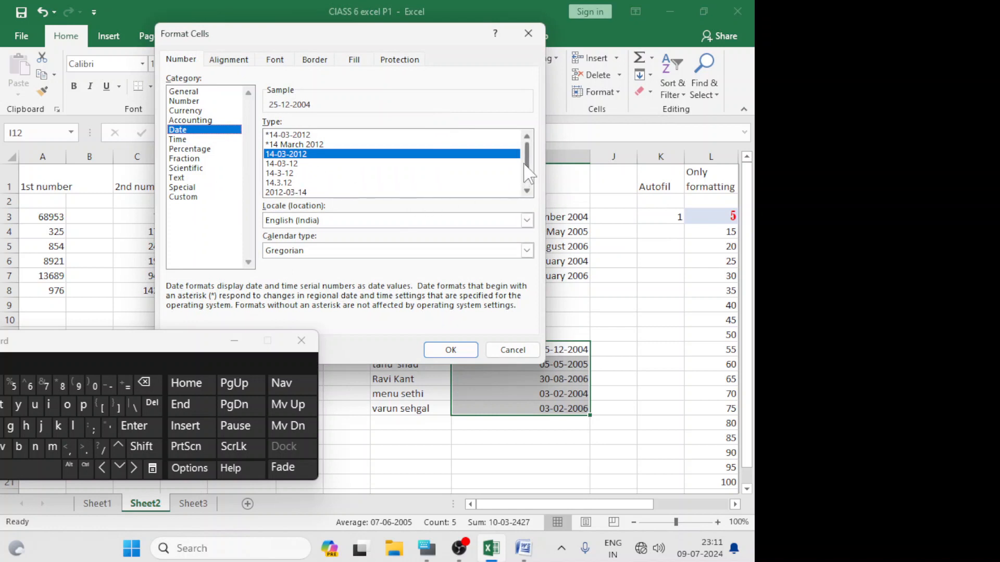
drag(526, 160, 526, 181)
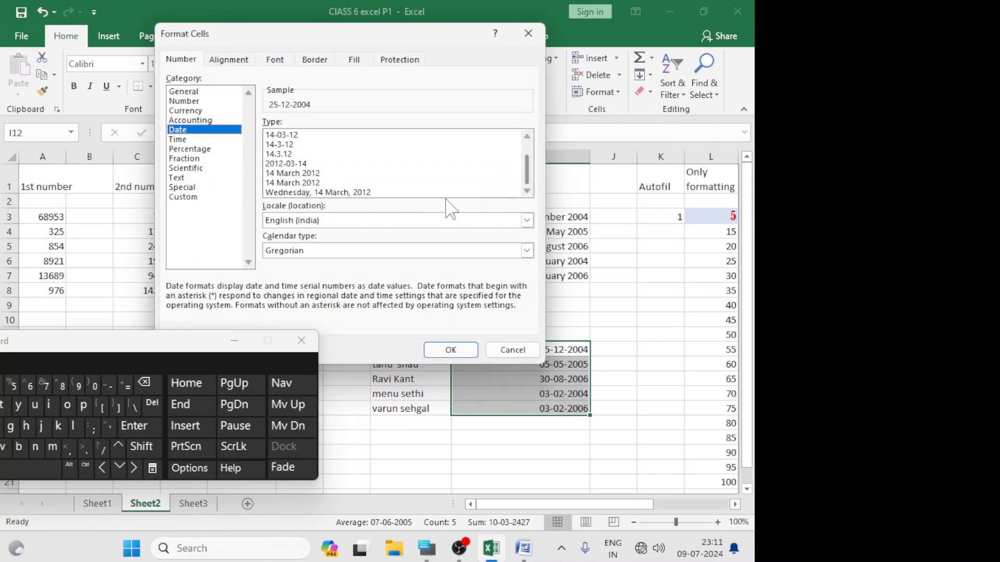
click(317, 193)
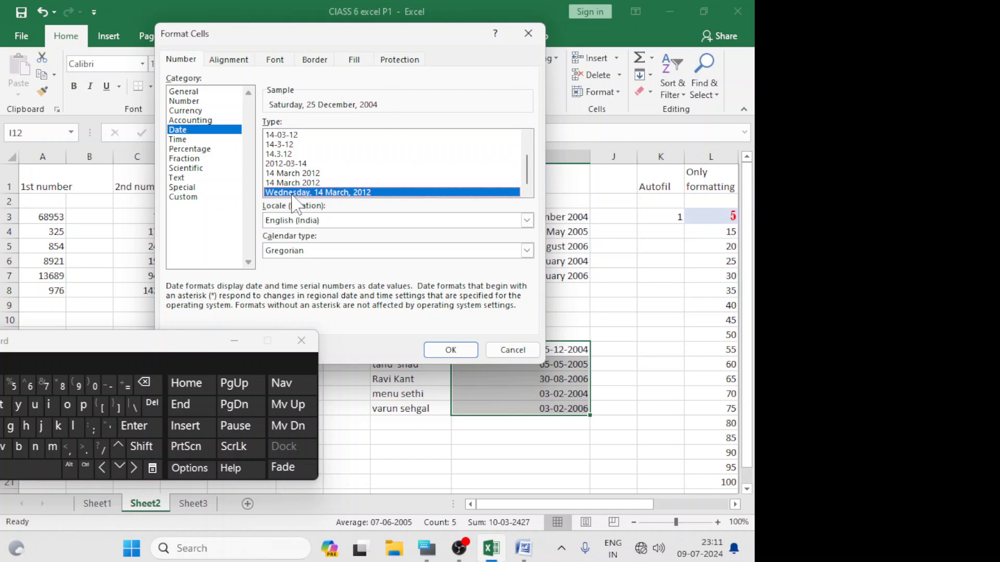
click(450, 350)
click(511, 465)
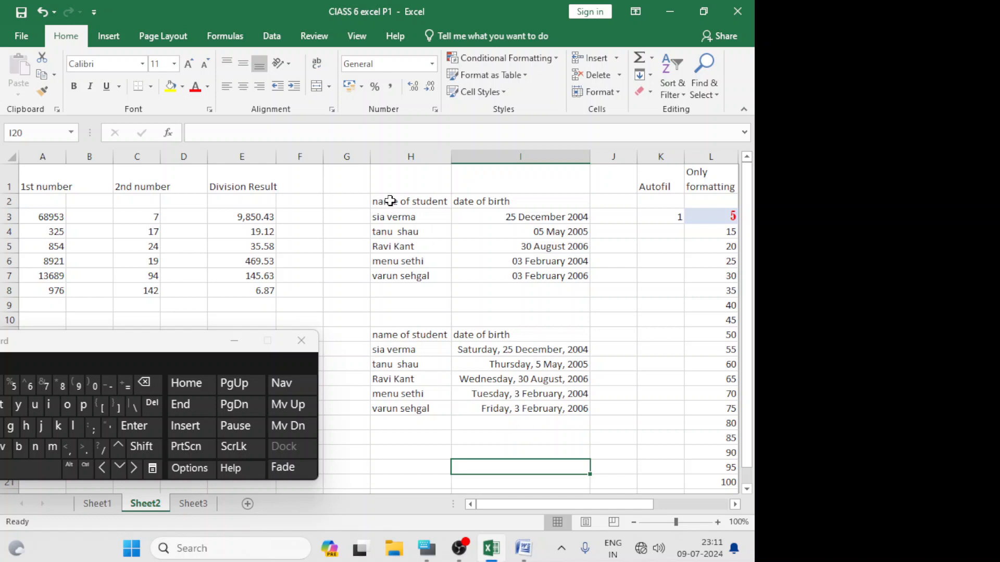
Make both student tables in H2:I16 bold
drag(390, 201, 415, 233)
drag(424, 247, 452, 292)
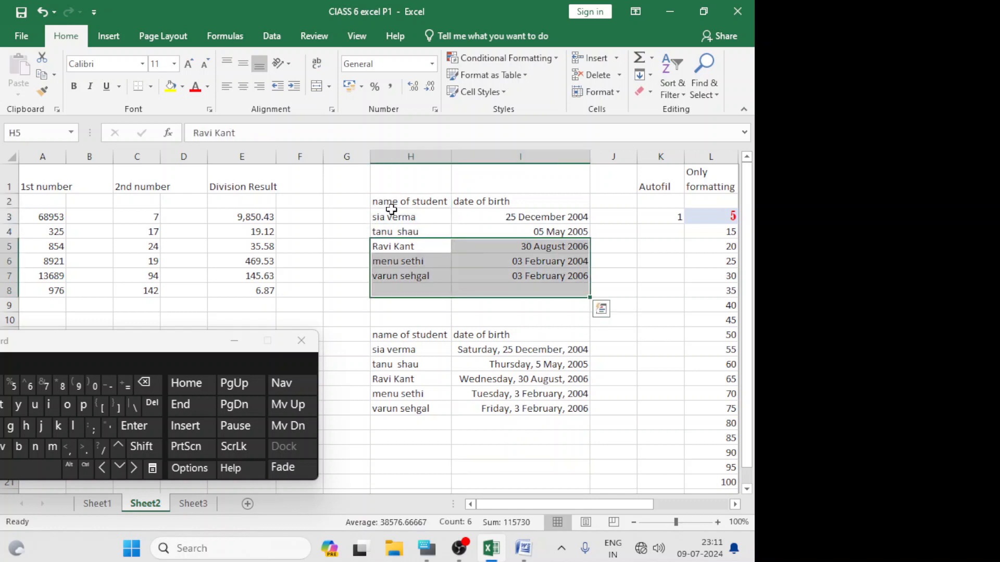
click(391, 202)
click(148, 453)
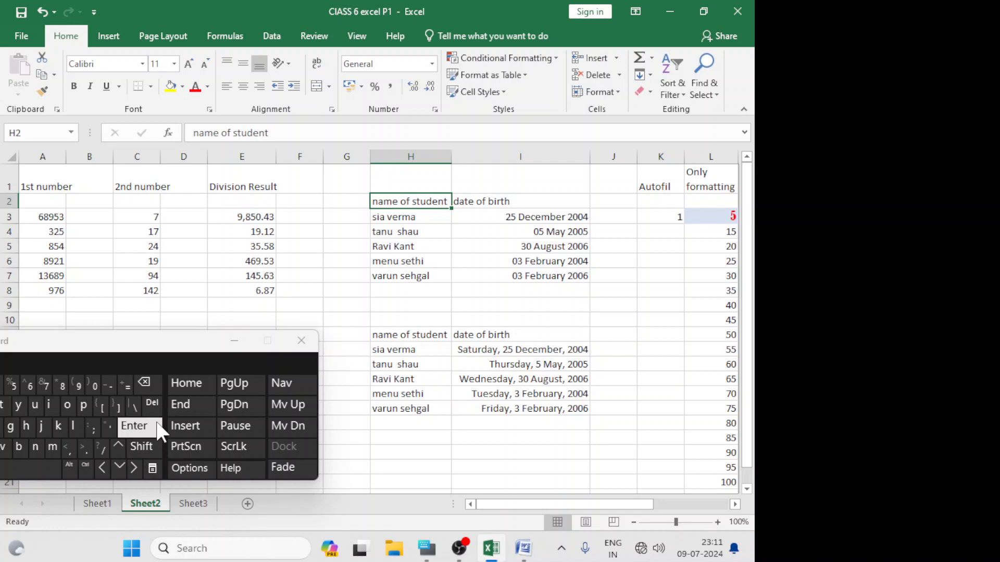
click(142, 447)
shift+click(549, 413)
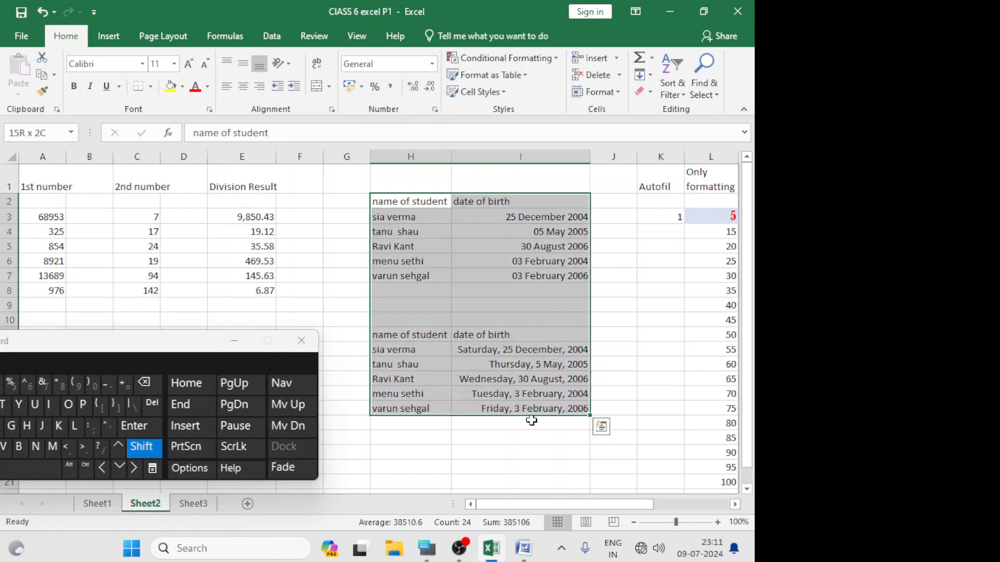
click(146, 447)
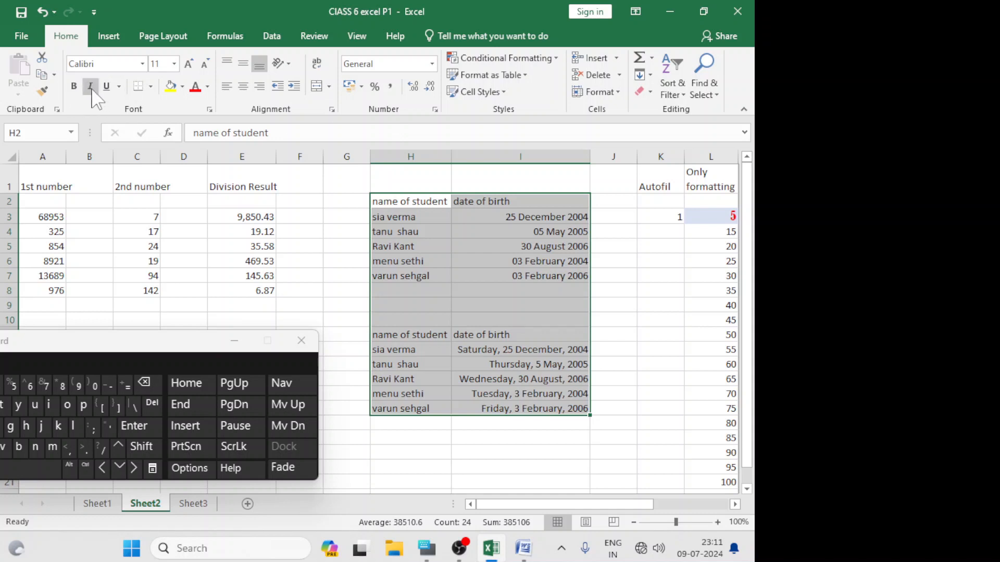
click(74, 87)
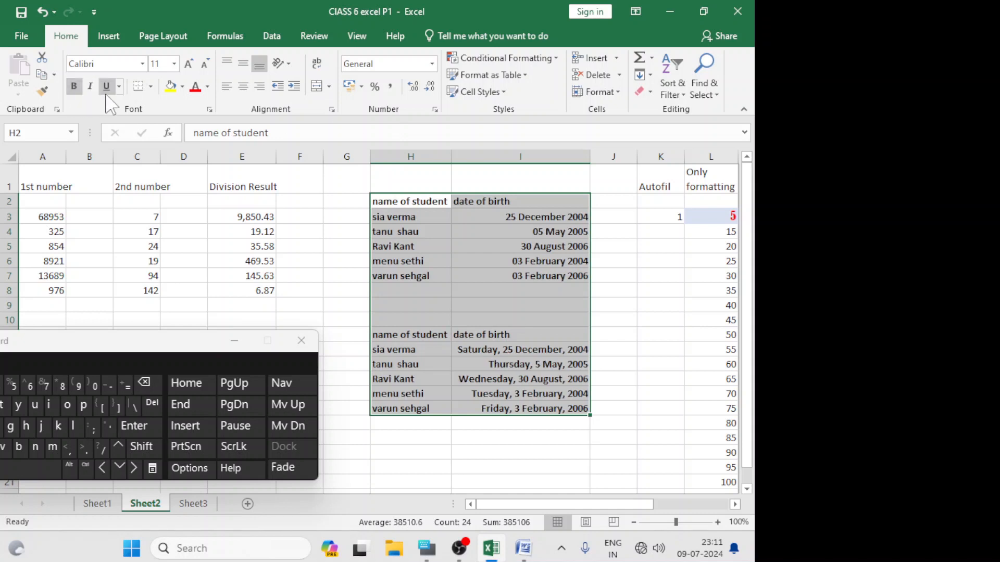
Colour the text of both student tables in H2:I16 dark orange and give the cells a light grey fill
click(207, 86)
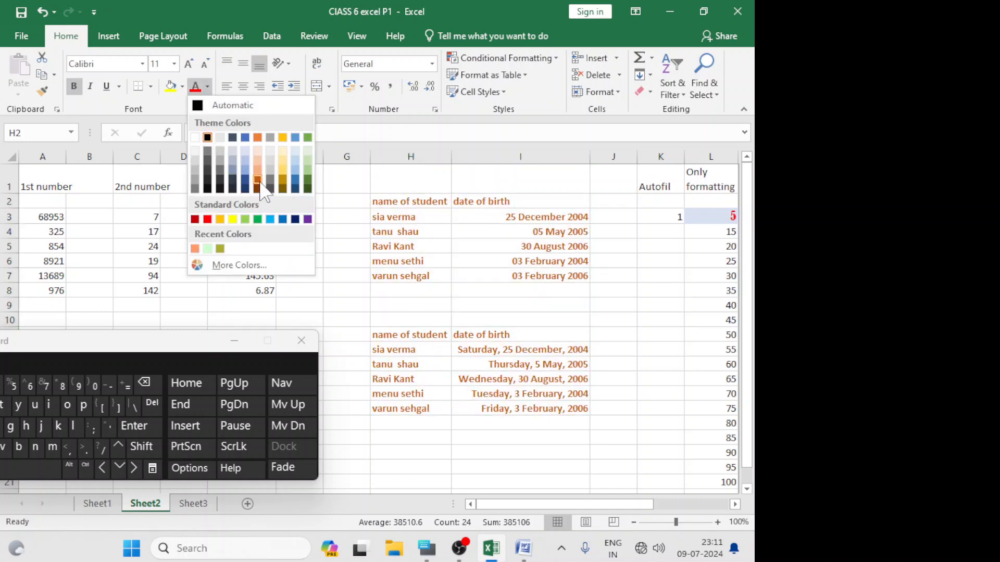
click(258, 181)
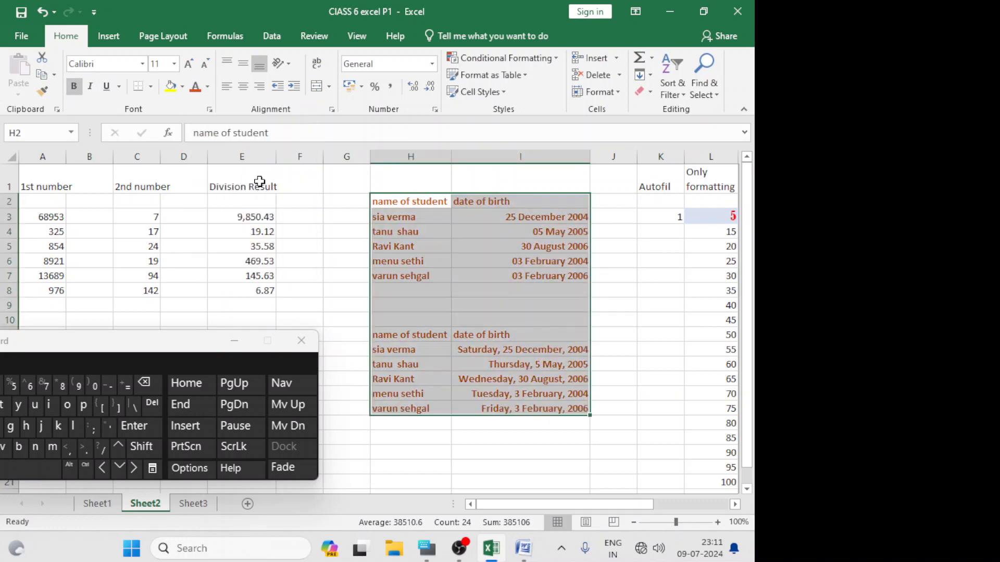
click(182, 87)
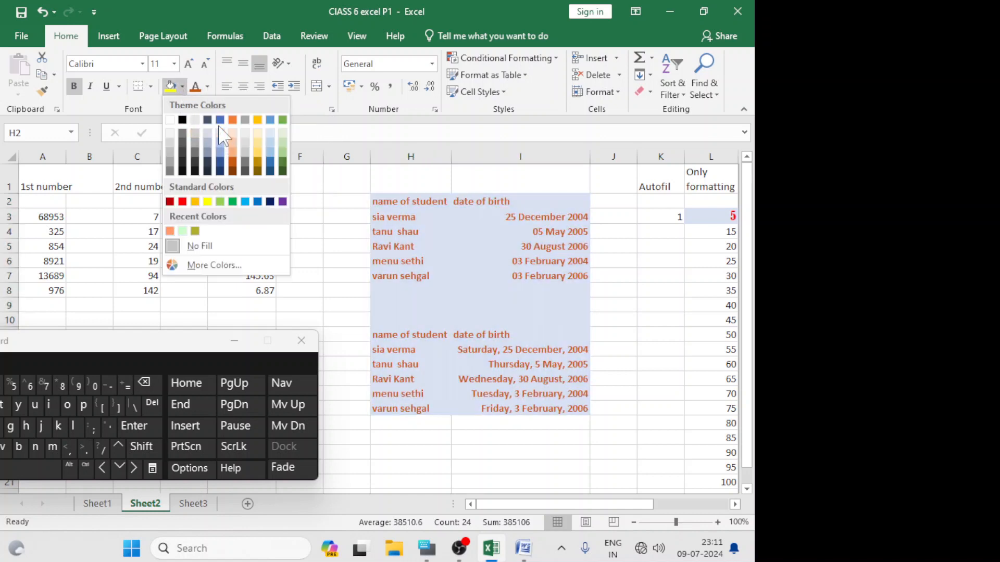
click(245, 134)
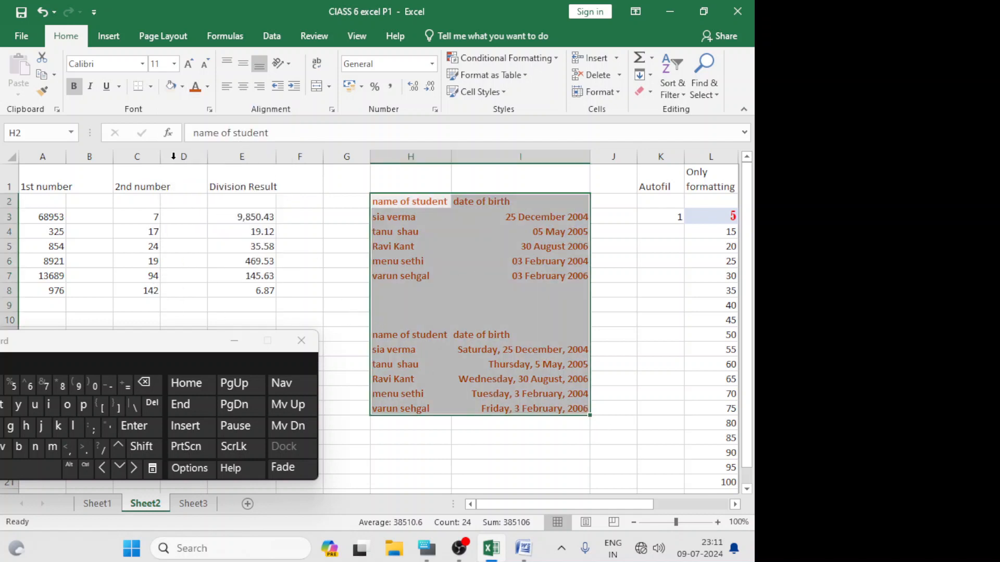
Reduce the font size of both student tables in H2:I16 to 10, restore it to 11 and enlarge it further
click(204, 63)
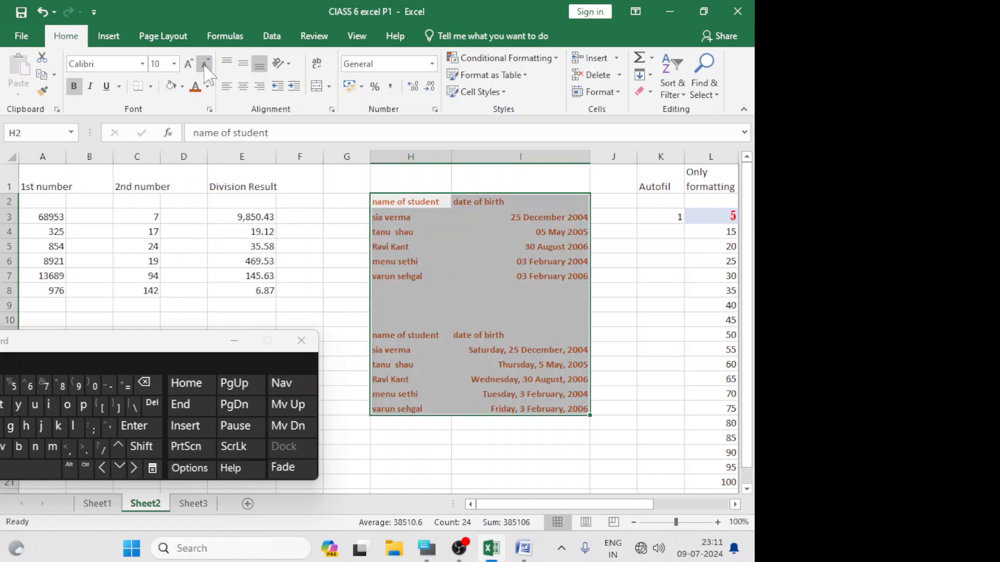
click(187, 66)
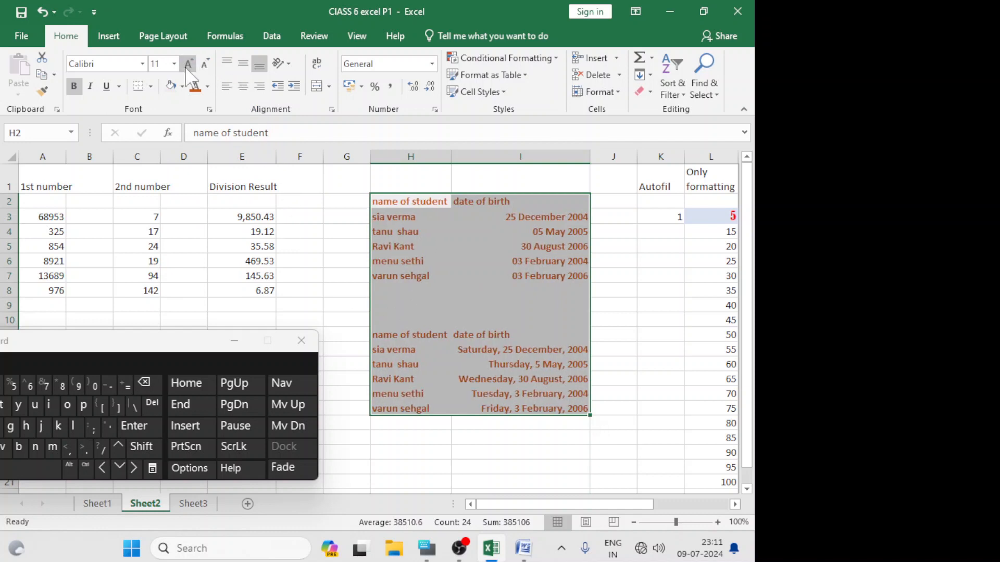
click(188, 66)
click(568, 478)
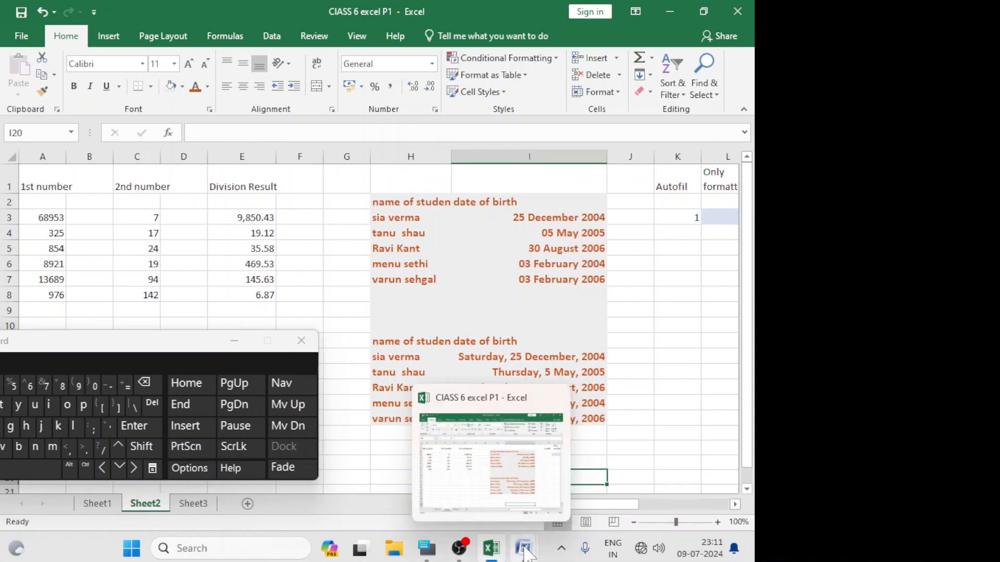
Switch to the EXCEL PRACTICAL STD 6 F1 document in Word and highlight the CELL STYLES topic line
mouse_move(495, 556)
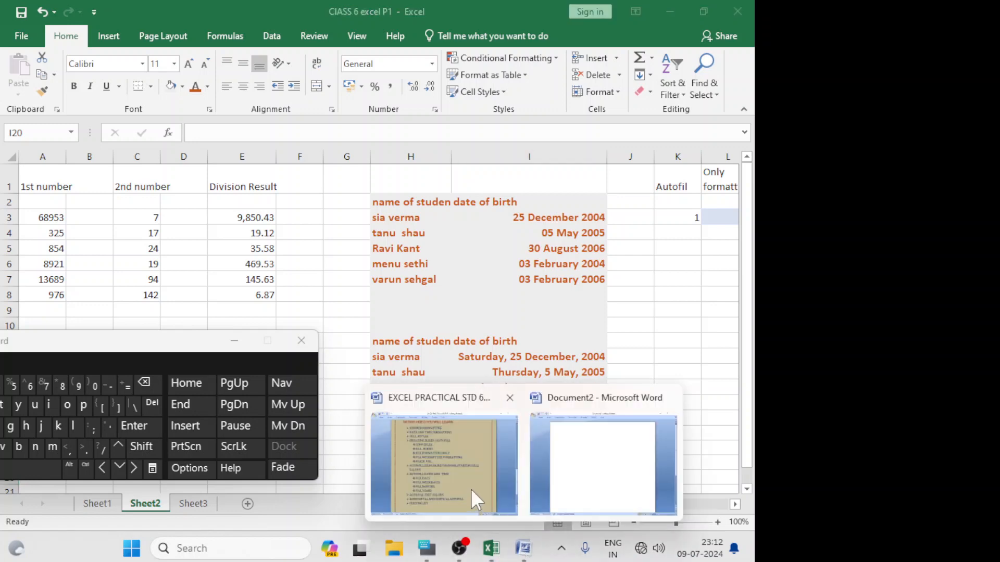
click(471, 489)
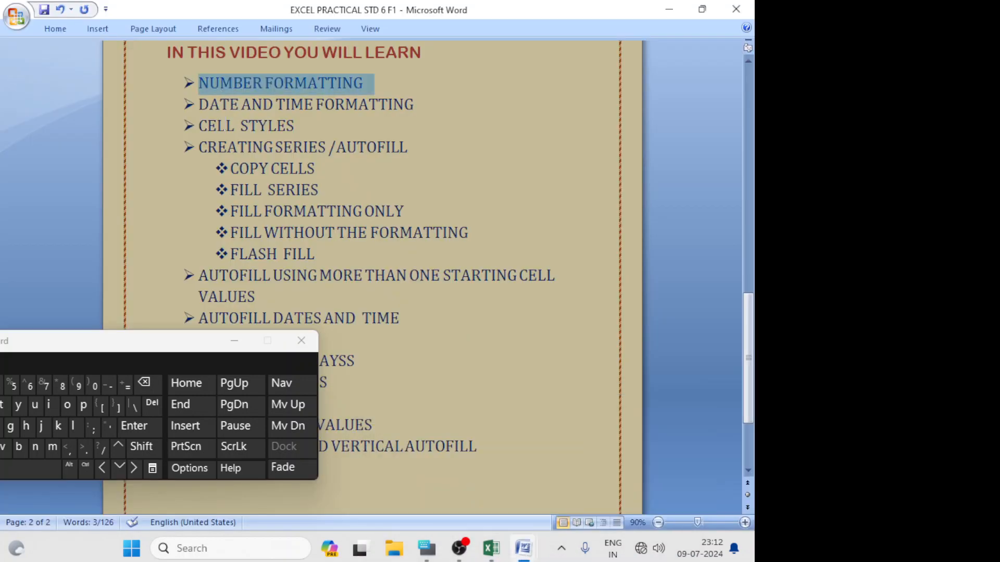
click(169, 125)
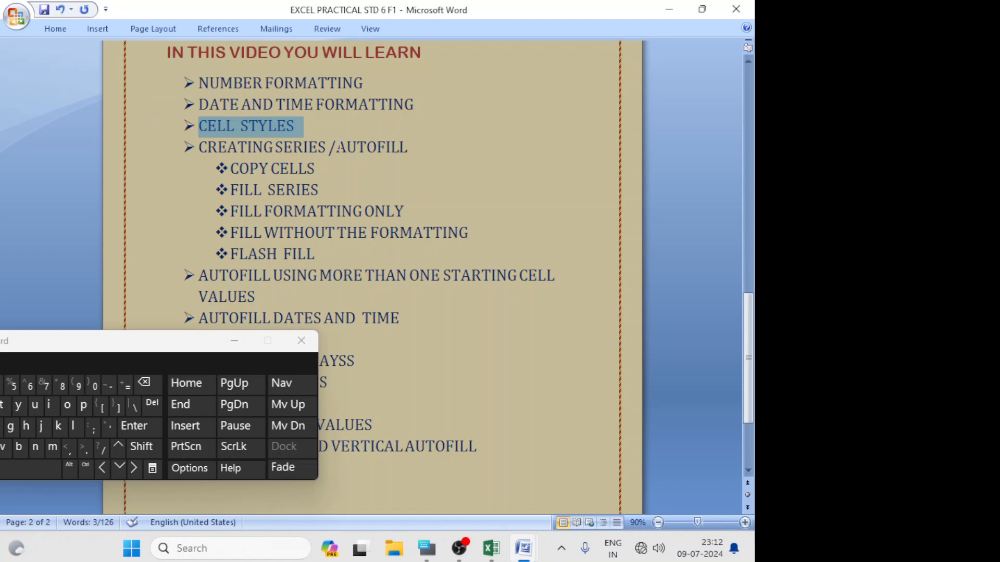
Return to the Excel workbook and apply the 60% - Accent2 cell style to the division table in A1:E8
click(491, 548)
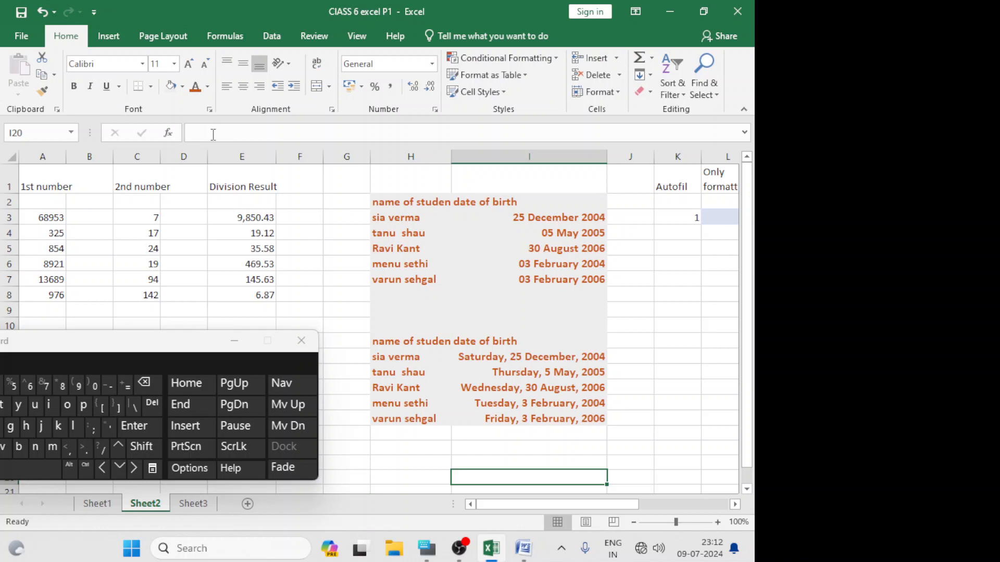
double_click(54, 180)
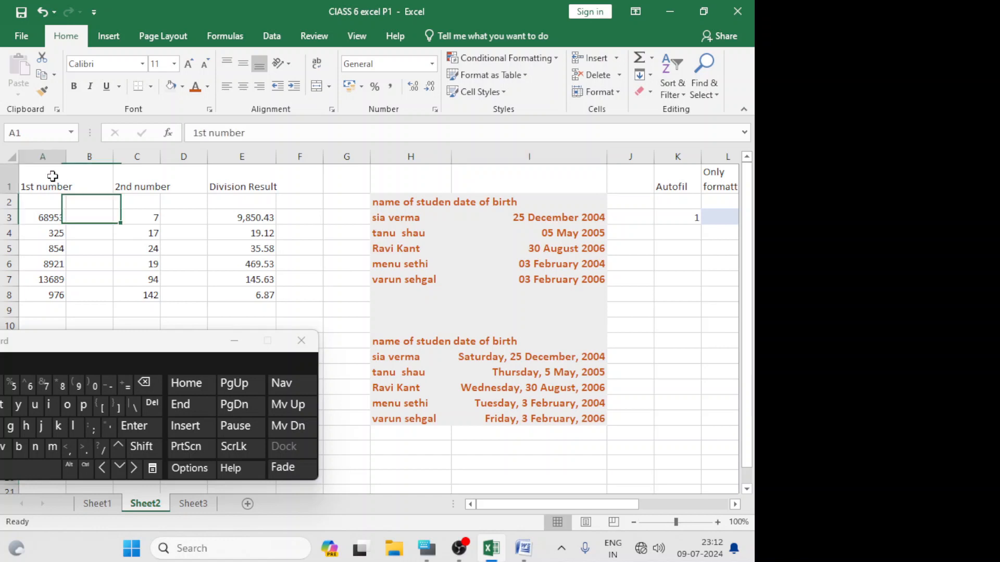
click(57, 244)
click(42, 182)
click(75, 226)
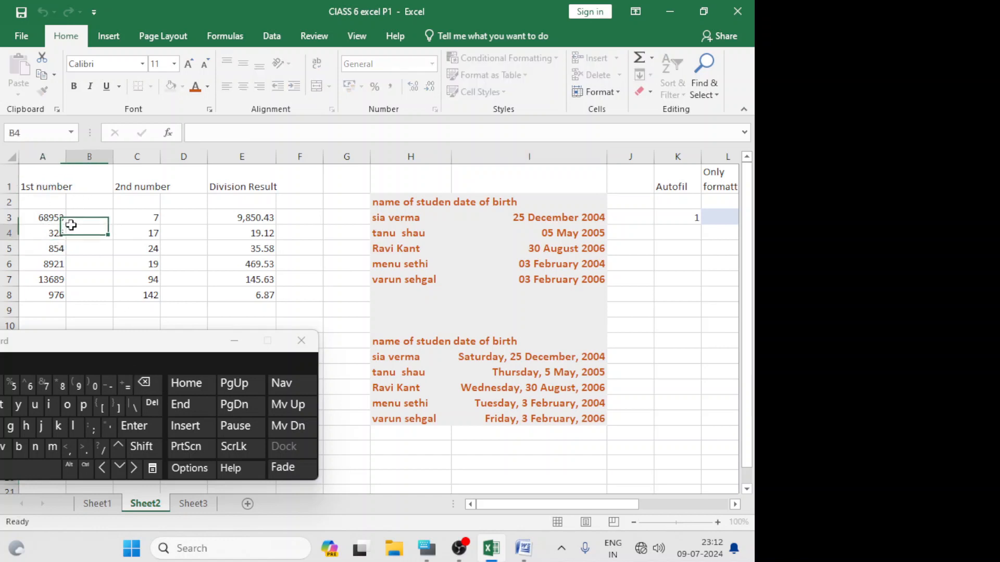
click(44, 184)
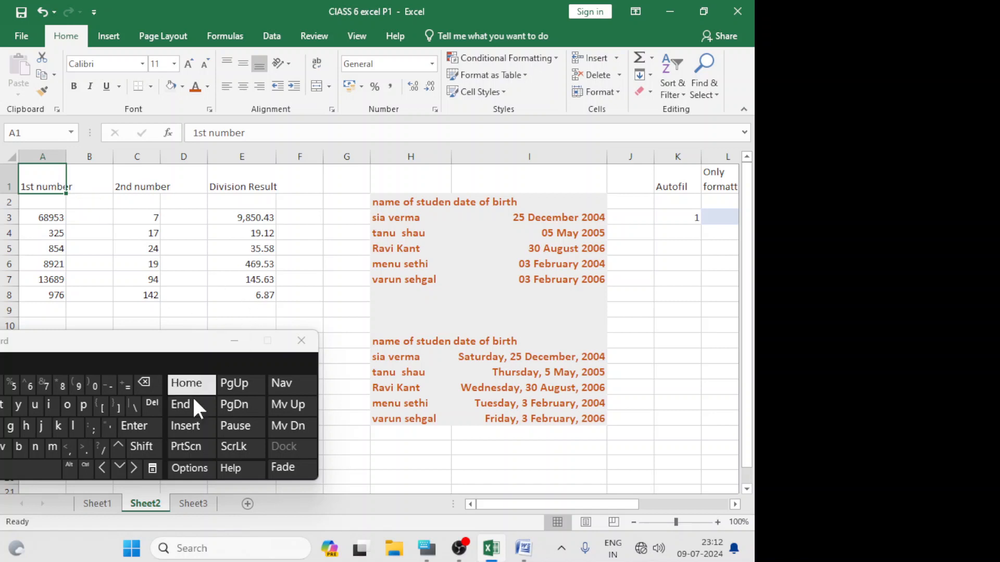
click(142, 447)
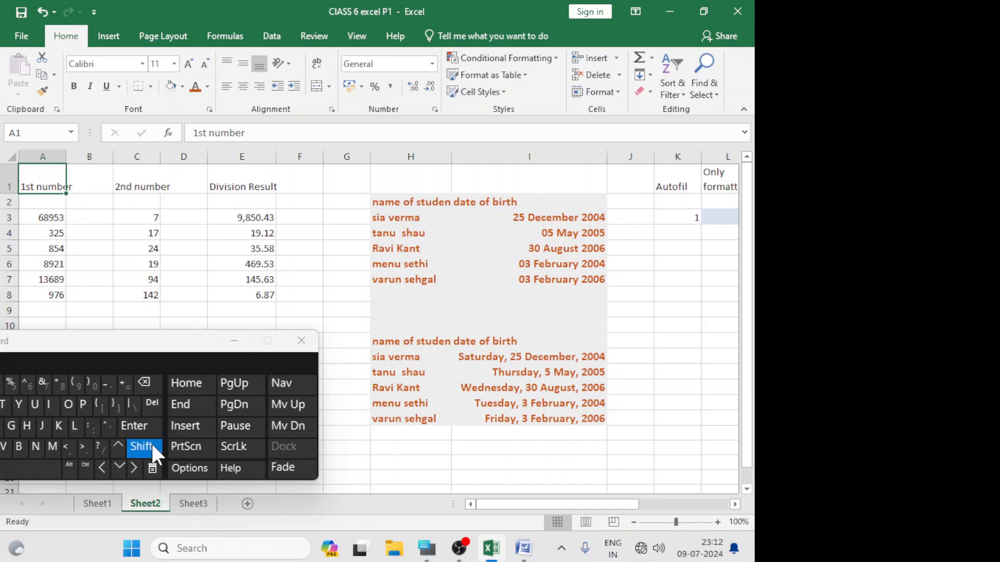
click(252, 301)
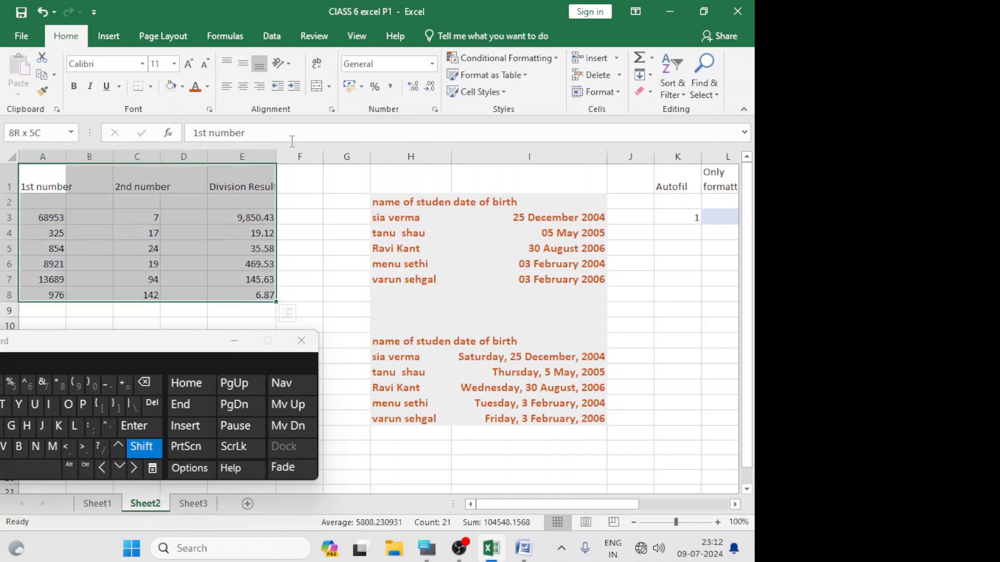
click(141, 454)
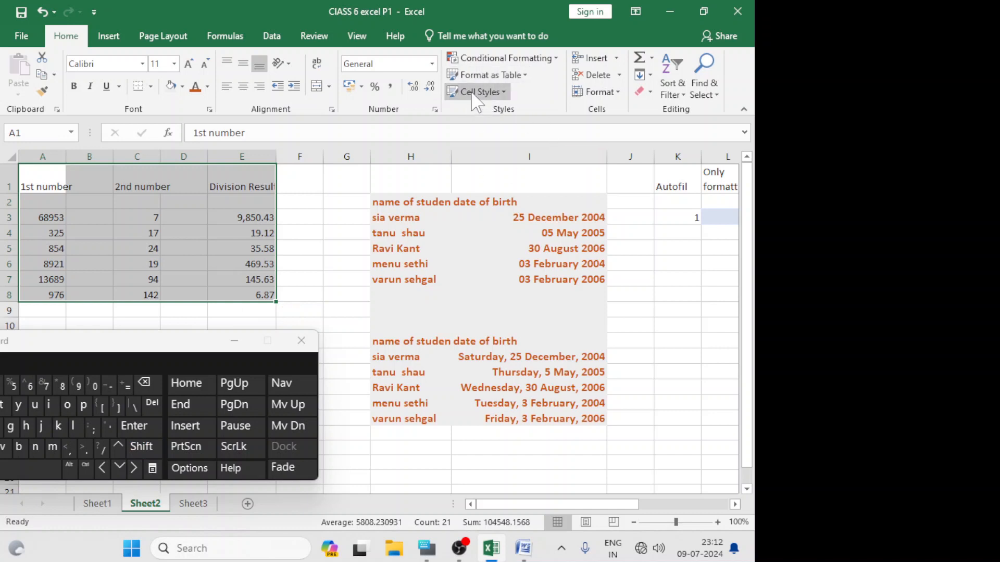
click(502, 94)
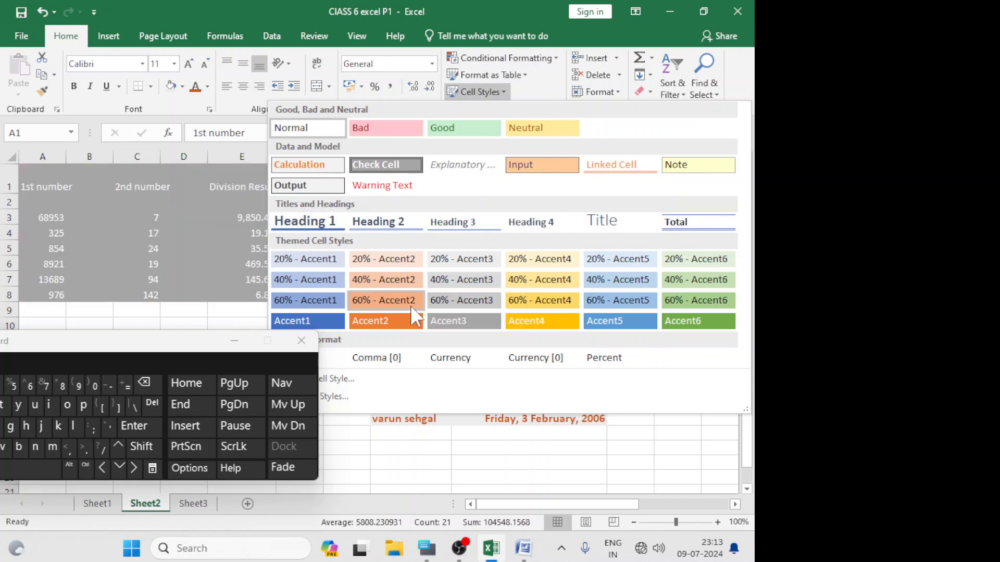
click(395, 301)
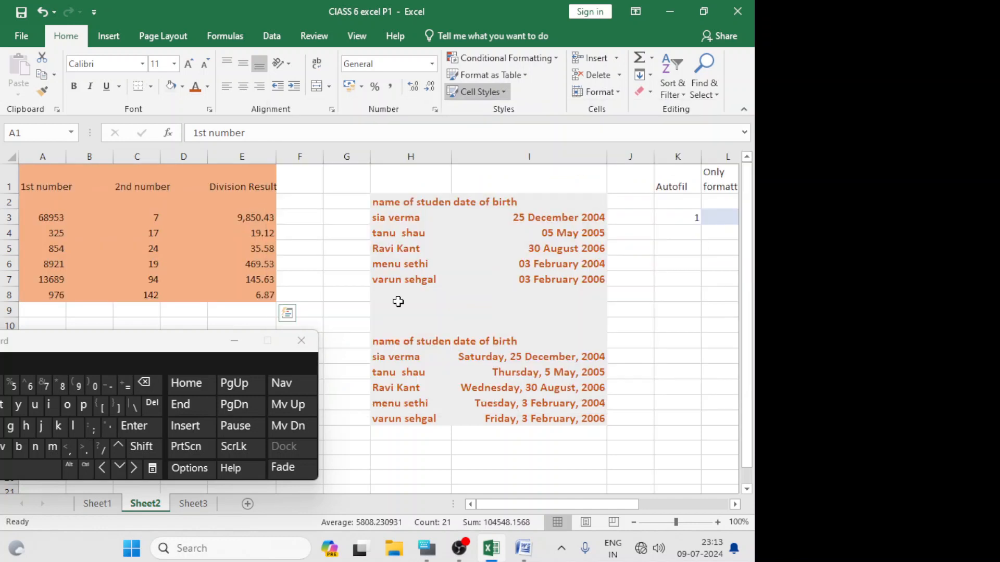
click(345, 309)
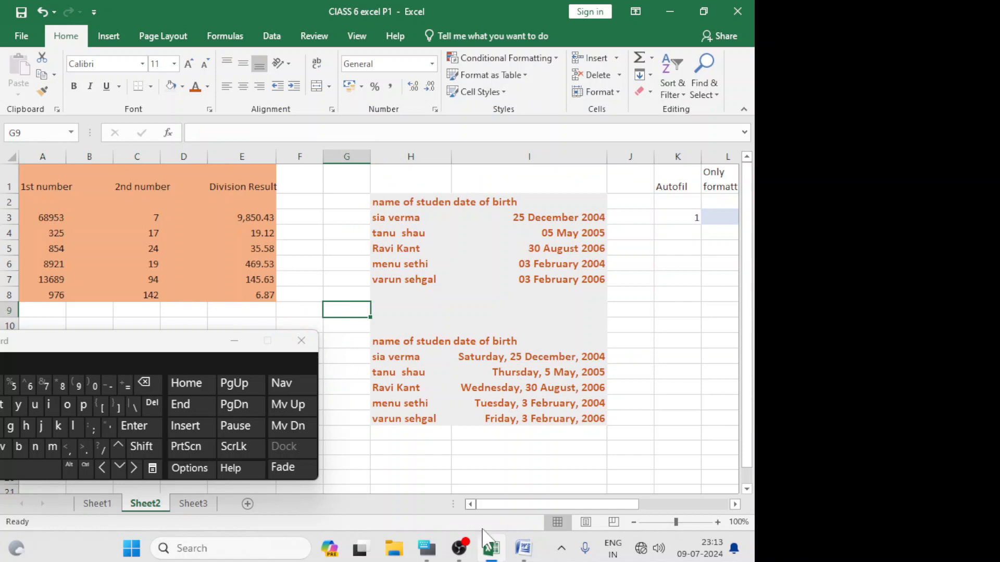
Switch to the topic list in Word and place the cursor at the CREATING SERIES /AUTOFILL line
mouse_move(492, 555)
mouse_move(526, 555)
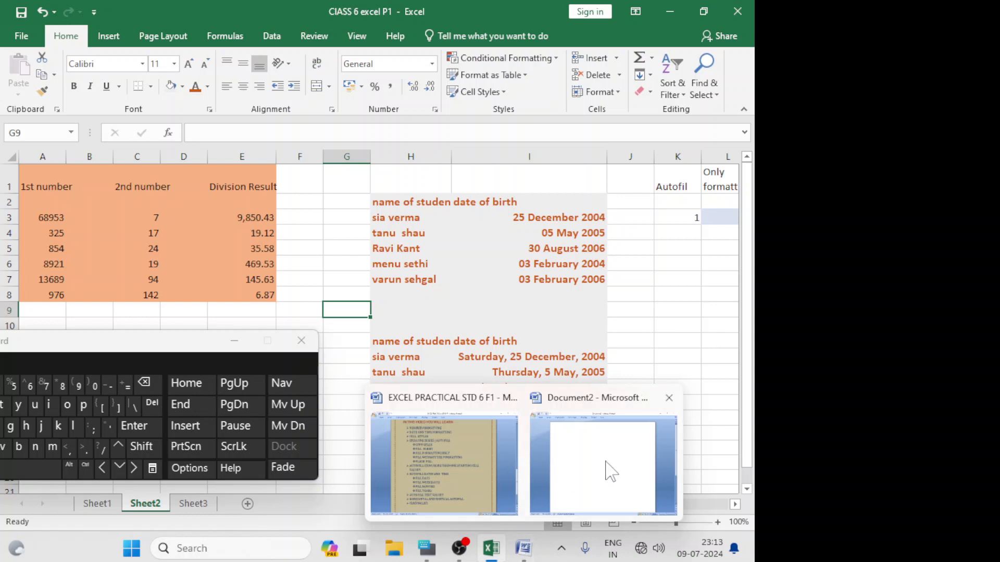
mouse_move(666, 403)
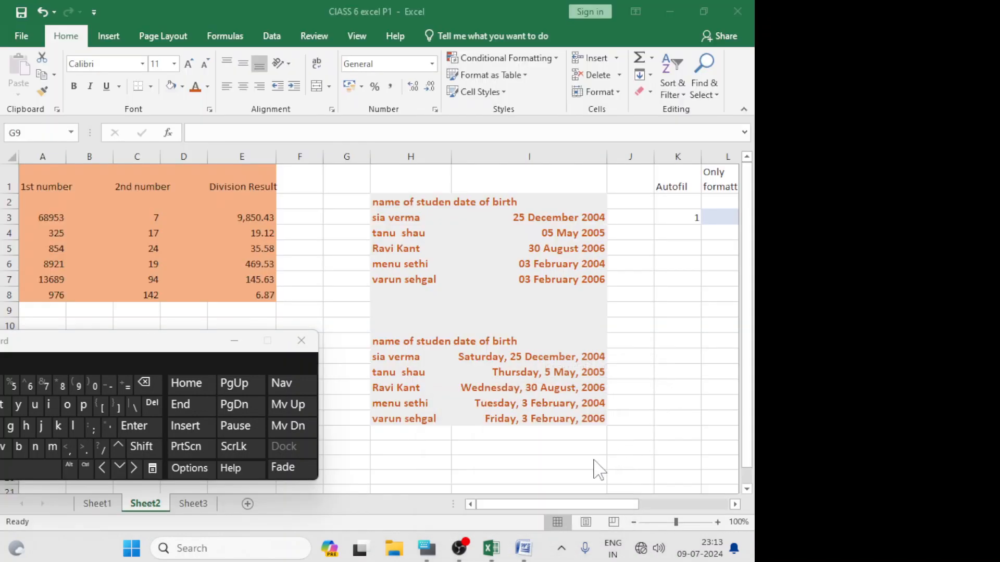
click(523, 549)
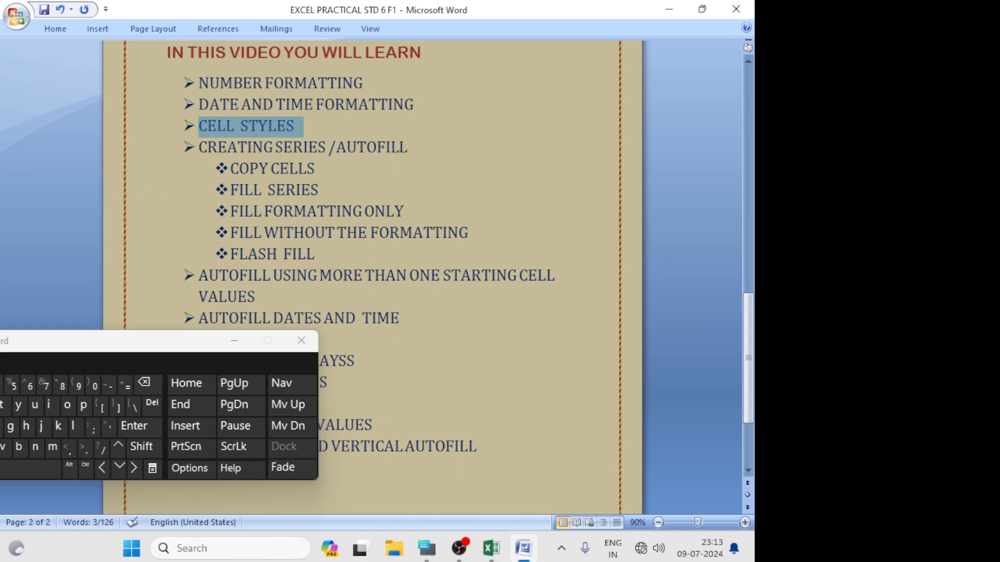
click(171, 147)
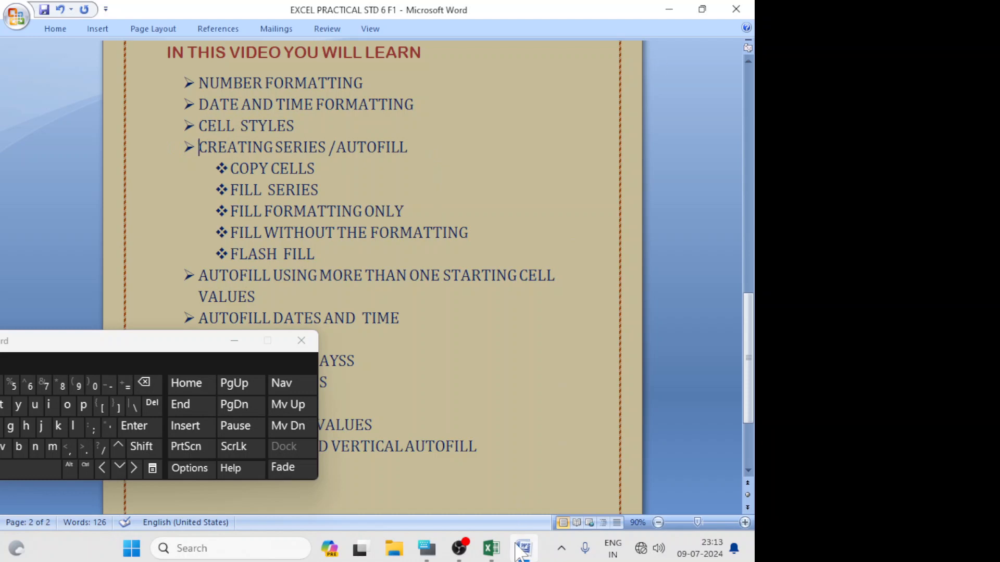
Return to the Excel workbook and autofill the value 1 from K3 down the Autofil column to K21
click(490, 553)
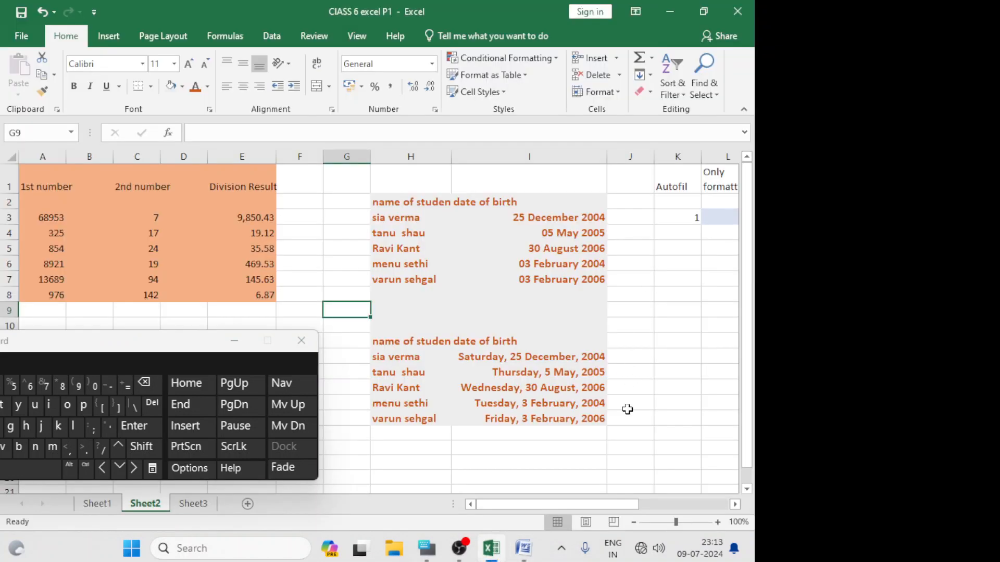
click(735, 504)
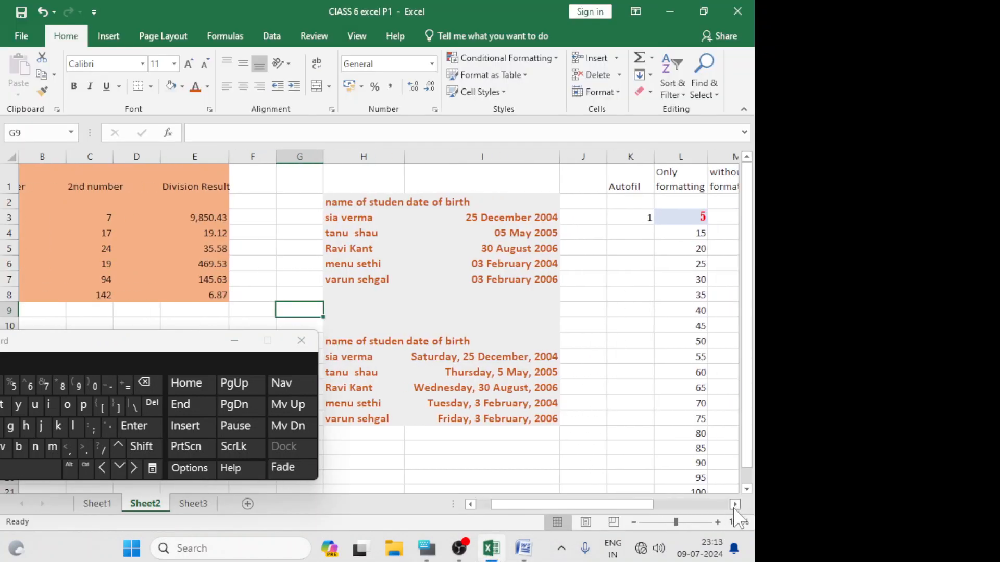
click(505, 277)
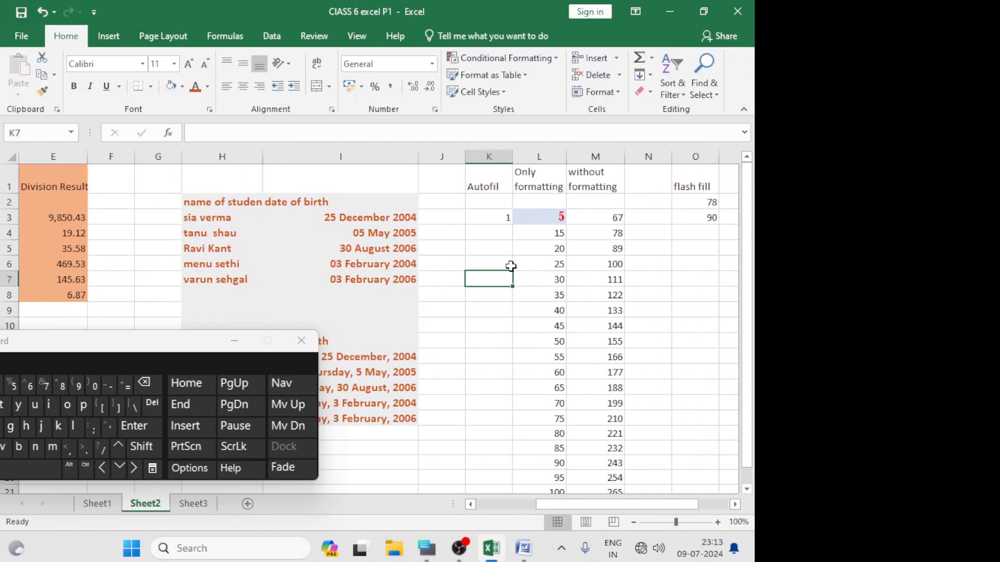
click(497, 218)
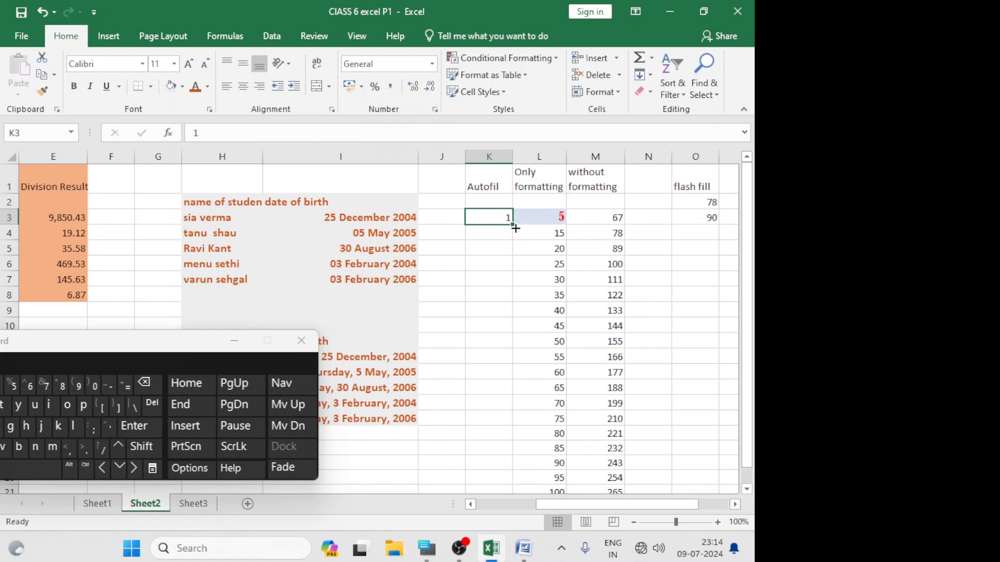
double_click(515, 228)
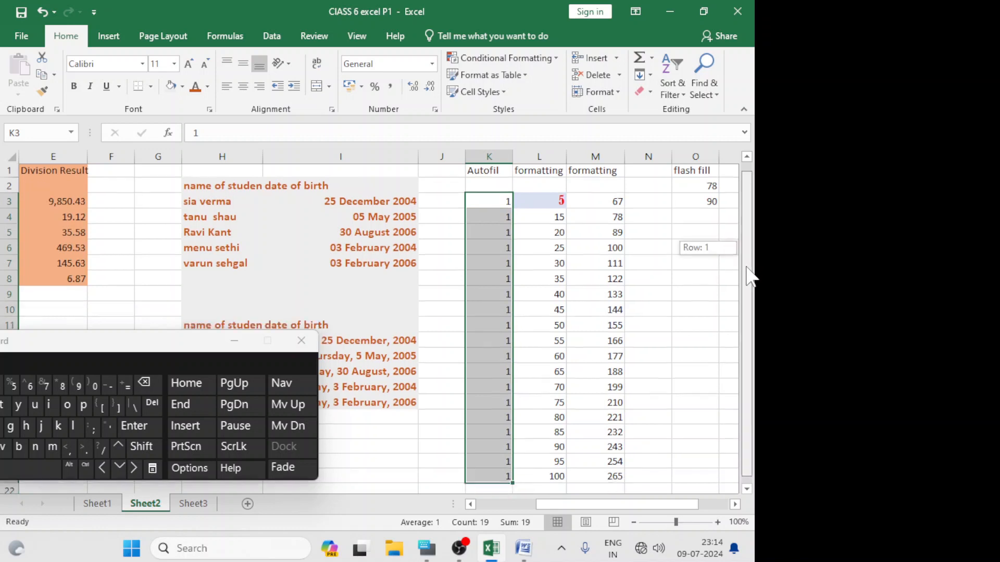
drag(747, 256, 748, 274)
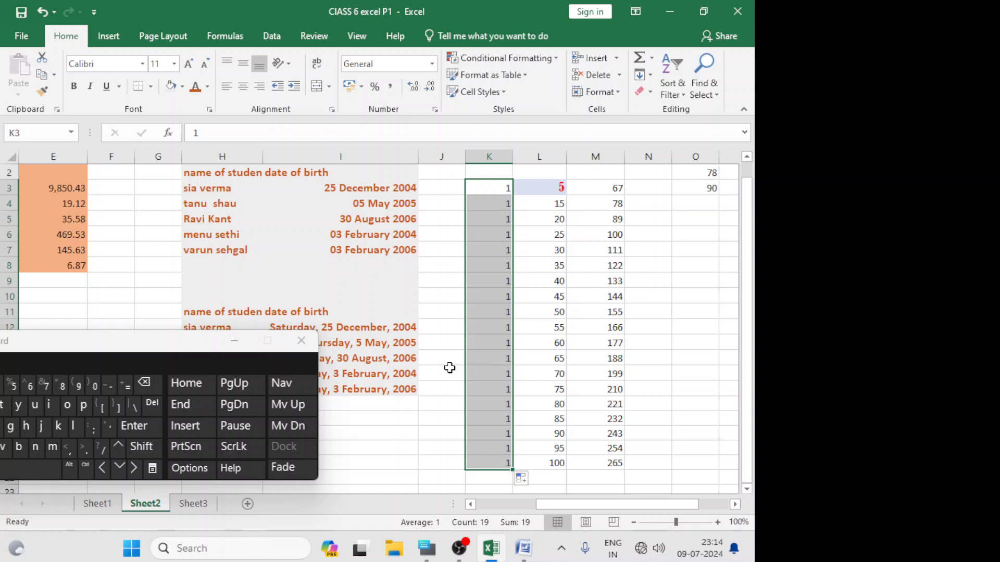
Change the autofill option for K3:K21 to Fill Series
click(455, 315)
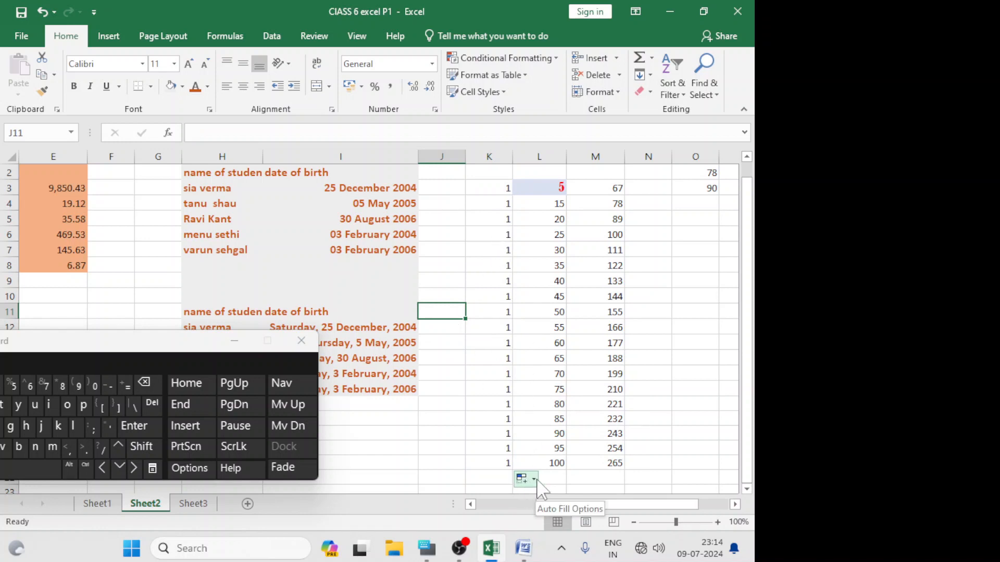
click(534, 480)
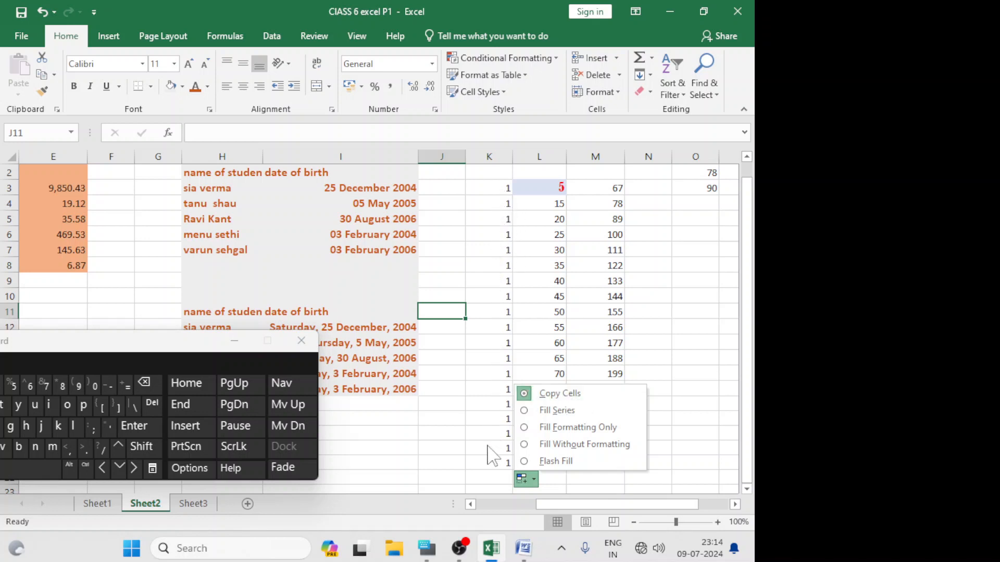
click(529, 412)
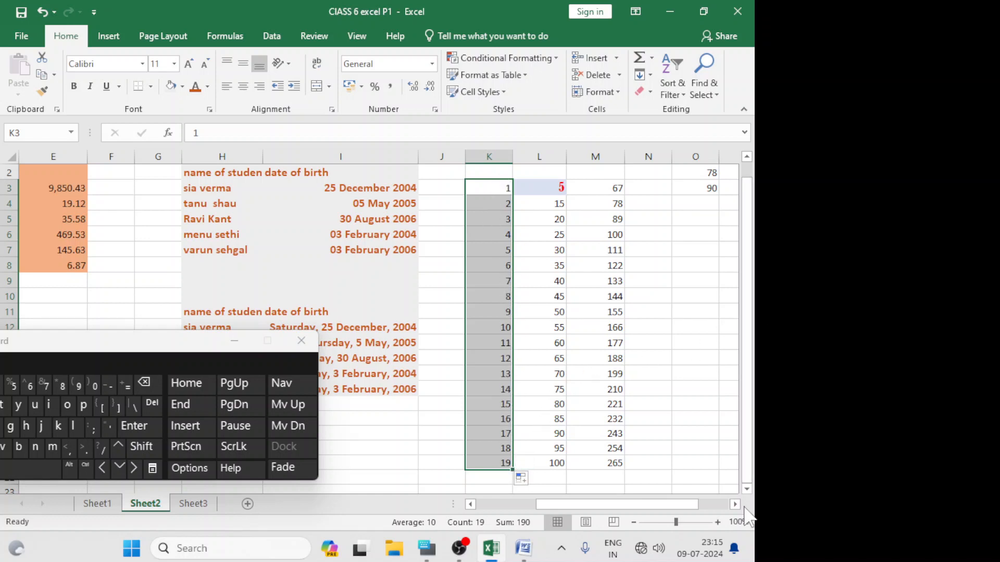
Extend the number series in column K from K21 down to K28, ending at 26
click(747, 490)
scroll(750, 492, down, 2)
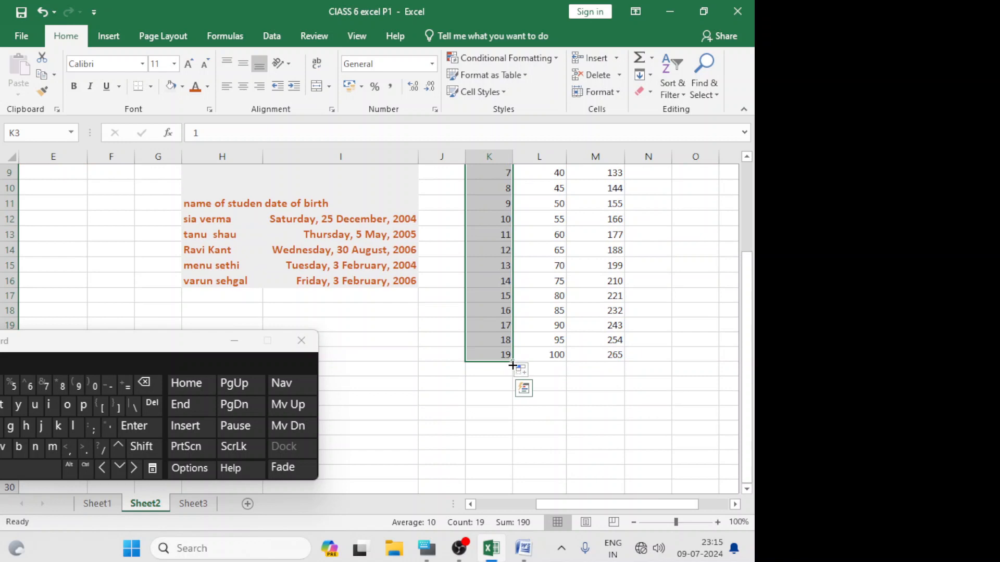
drag(513, 366, 515, 471)
click(540, 442)
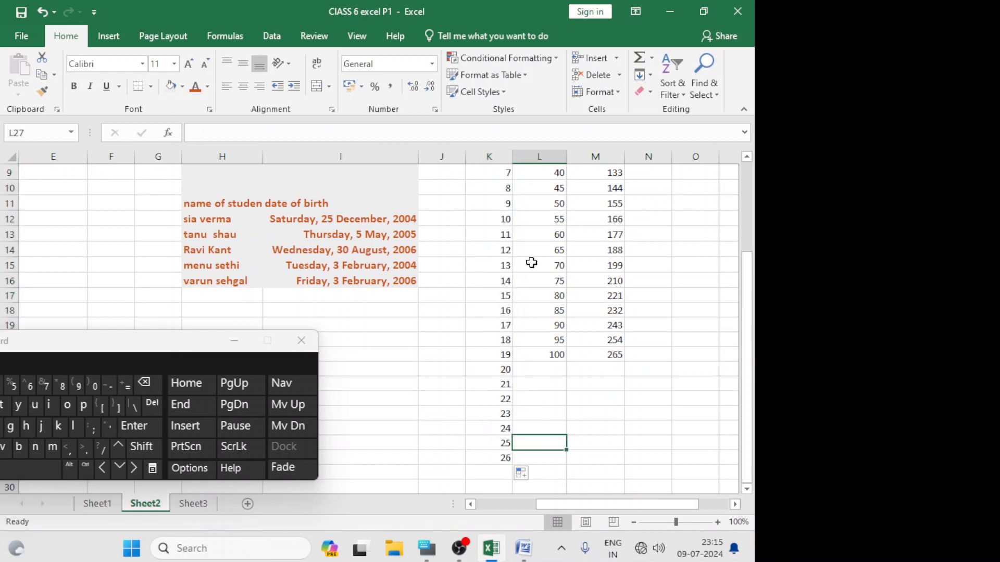
Enter the value 8 in cell G3 of Sheet3
drag(753, 352, 756, 265)
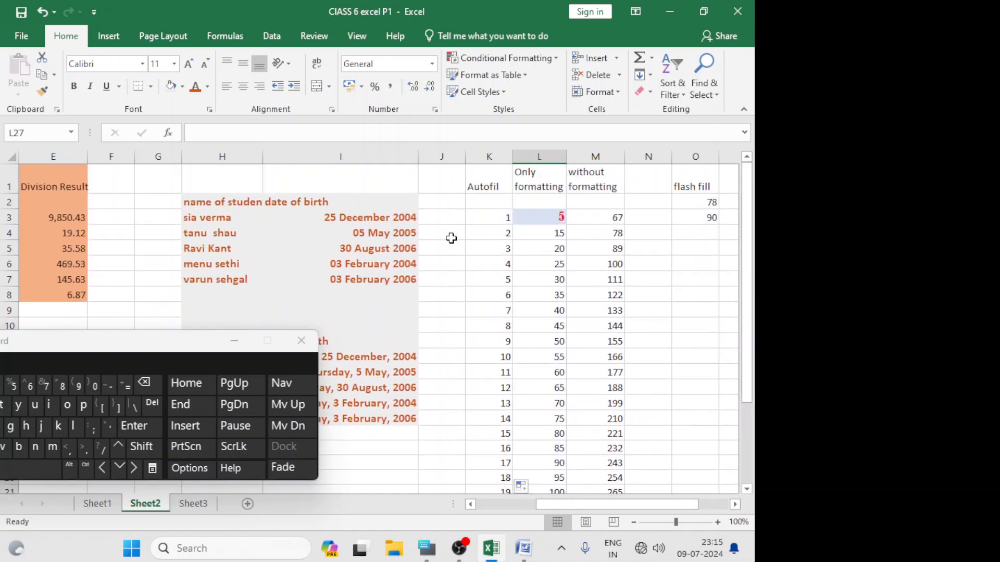
click(193, 503)
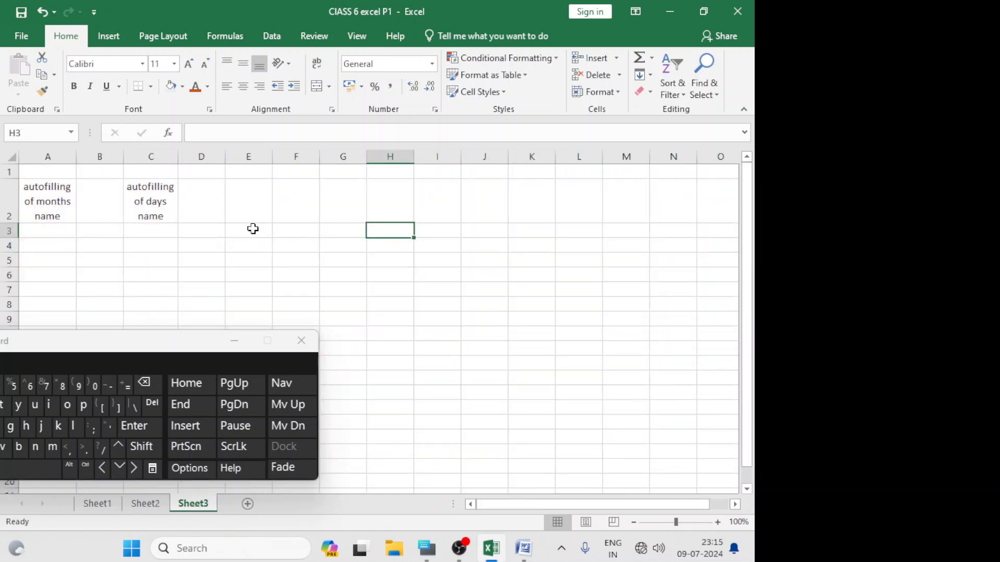
click(342, 235)
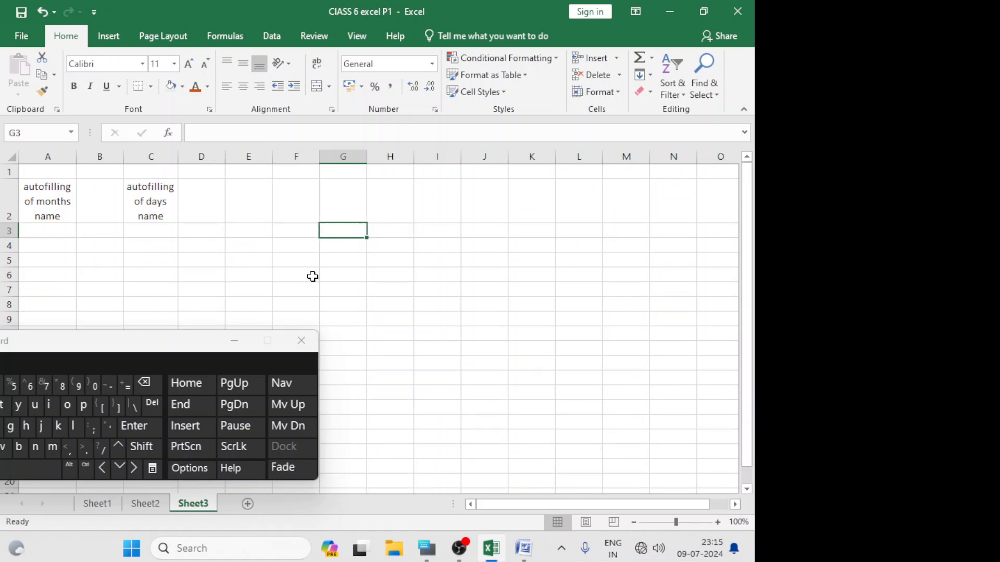
click(62, 388)
click(337, 258)
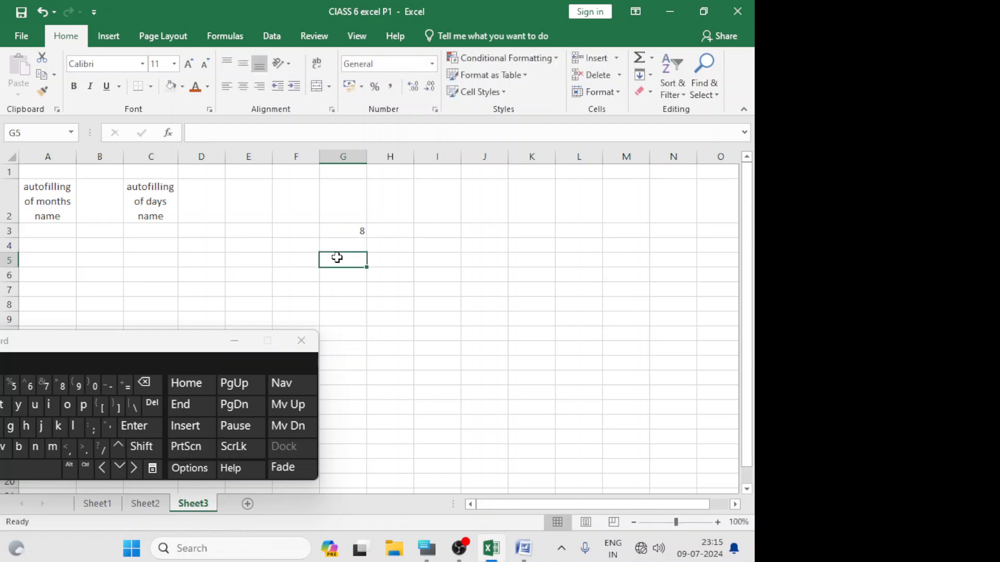
Autofill the 8 from G3 down to G14 and change the autofill option to Fill Series
click(352, 229)
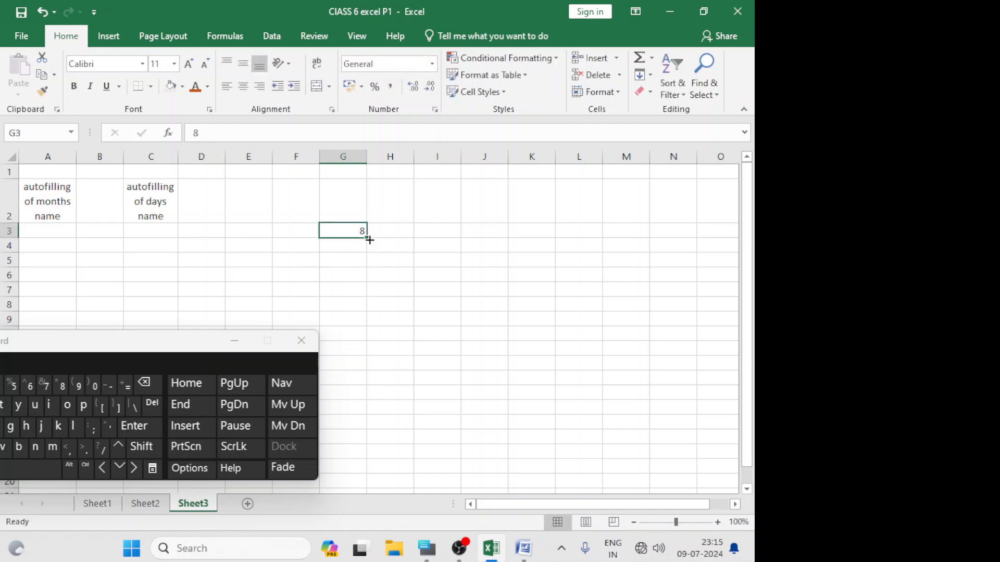
drag(369, 240, 376, 398)
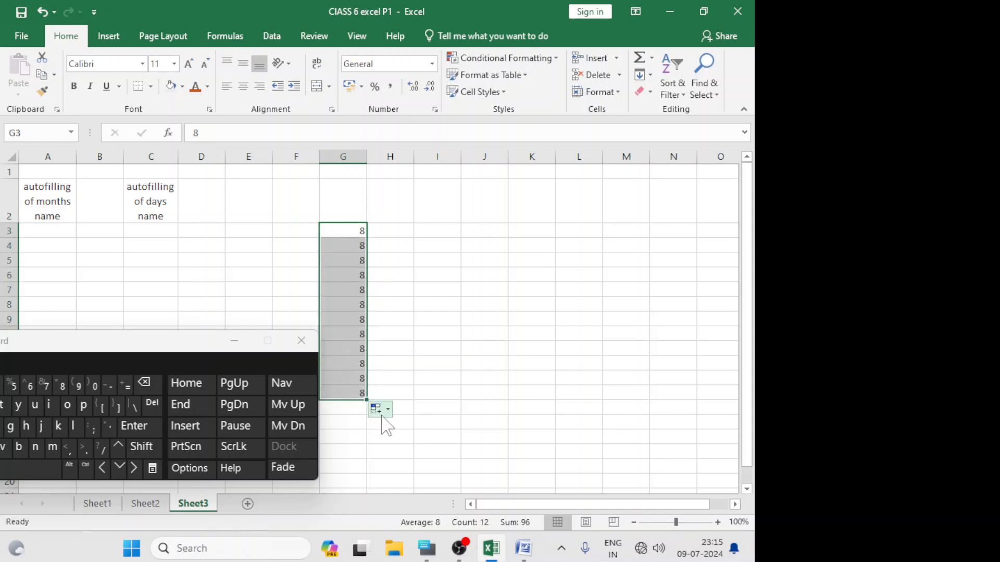
click(388, 410)
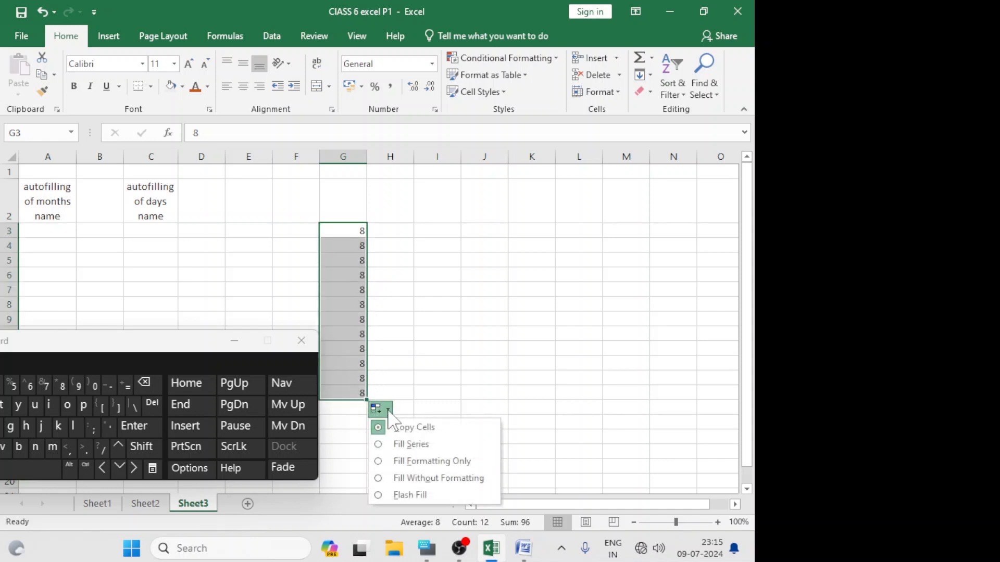
click(396, 444)
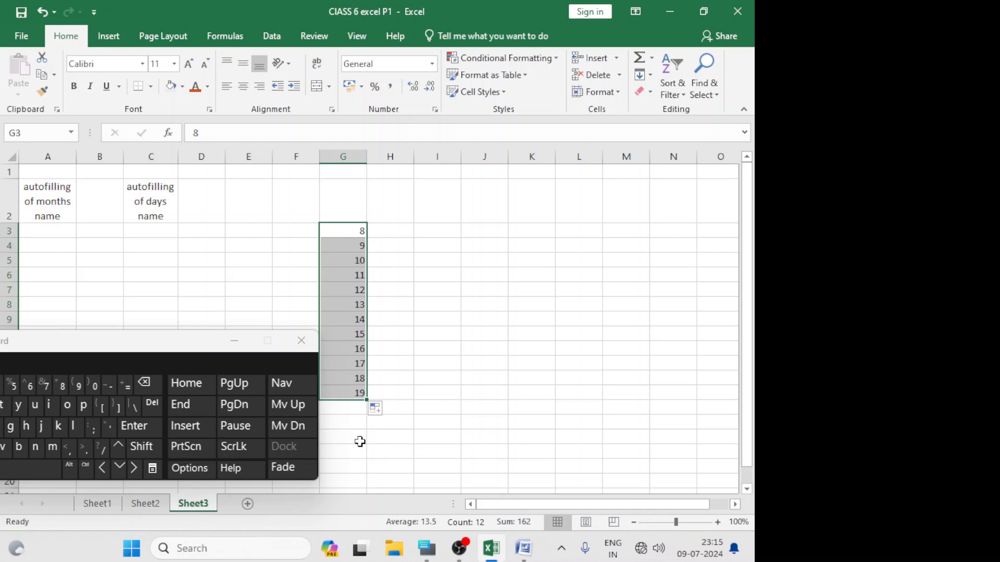
On Sheet2, give cell L3 a blue font colour and a light gold fill
click(146, 504)
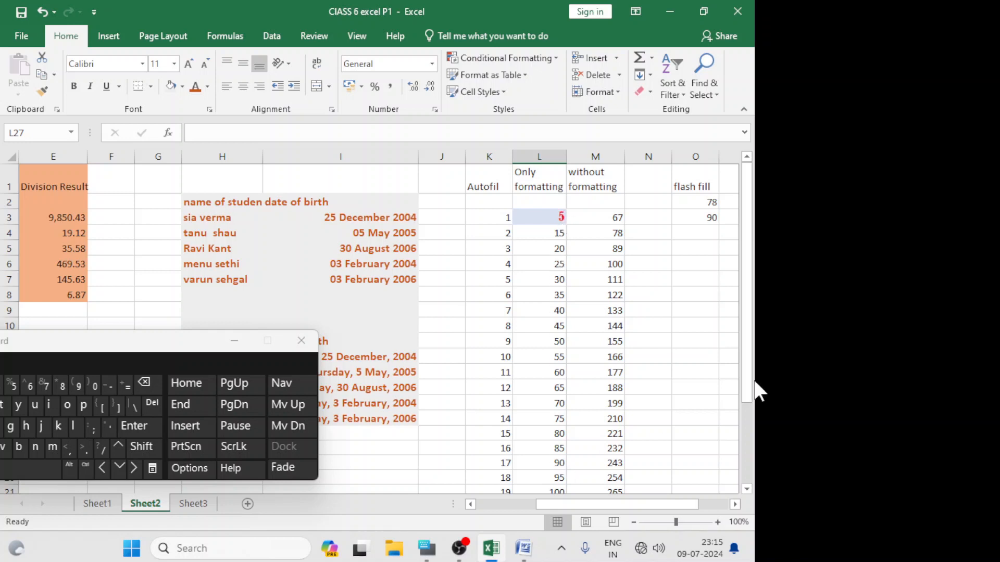
click(747, 489)
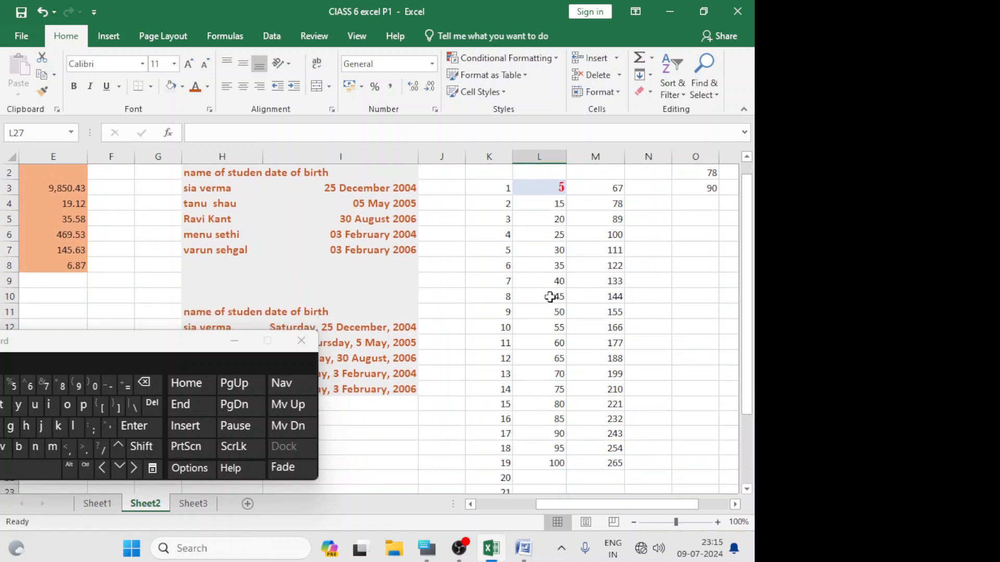
click(545, 189)
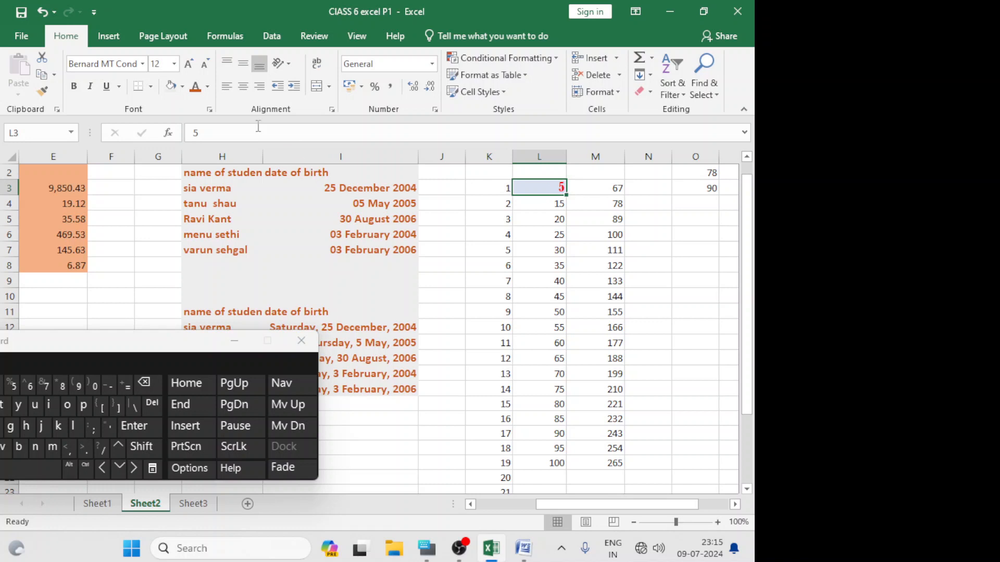
click(208, 87)
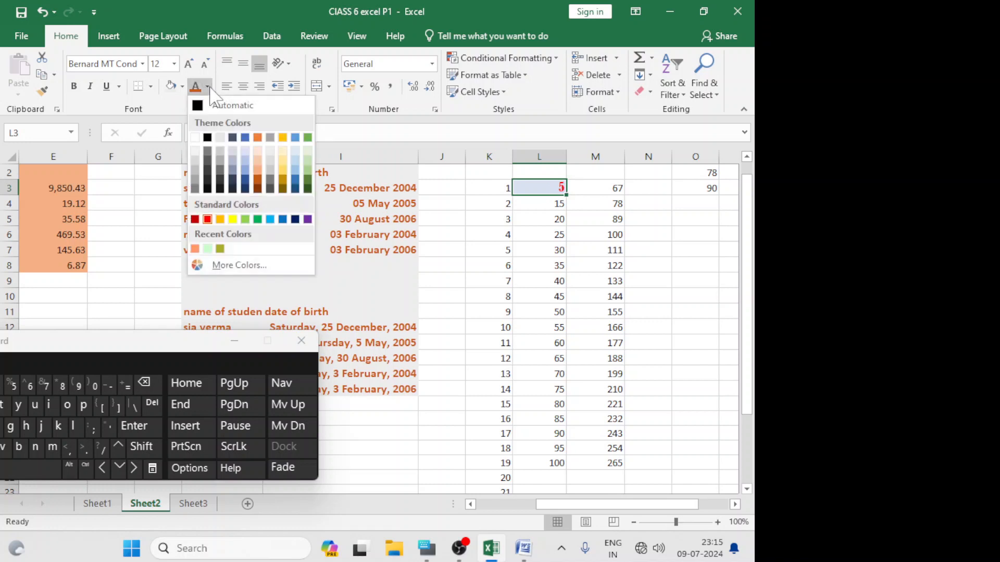
click(244, 138)
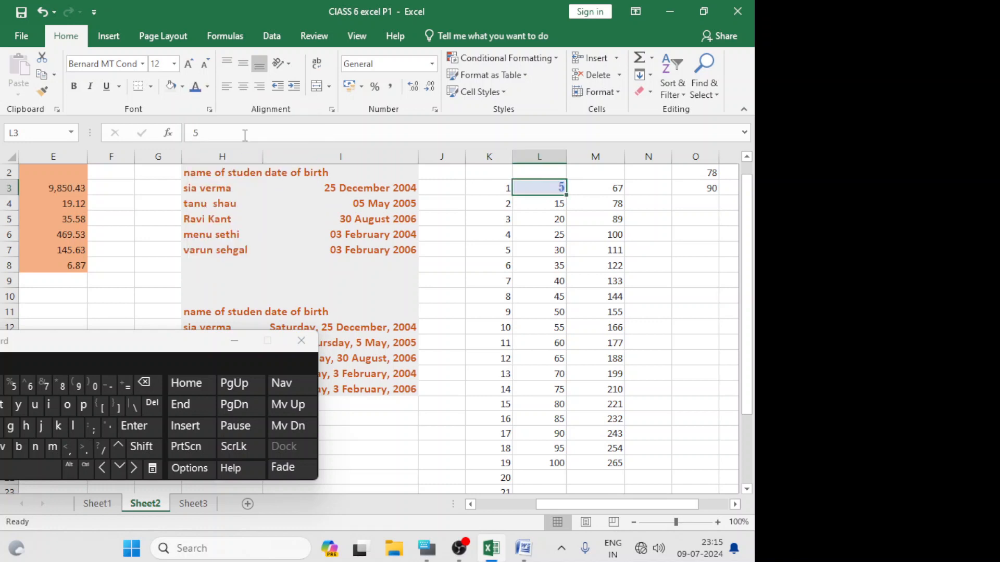
click(182, 87)
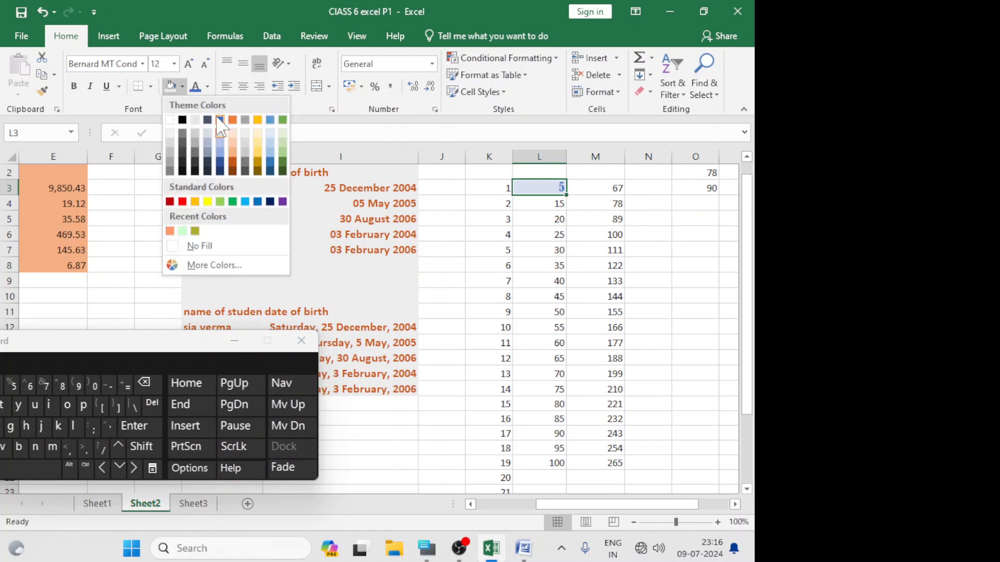
click(257, 133)
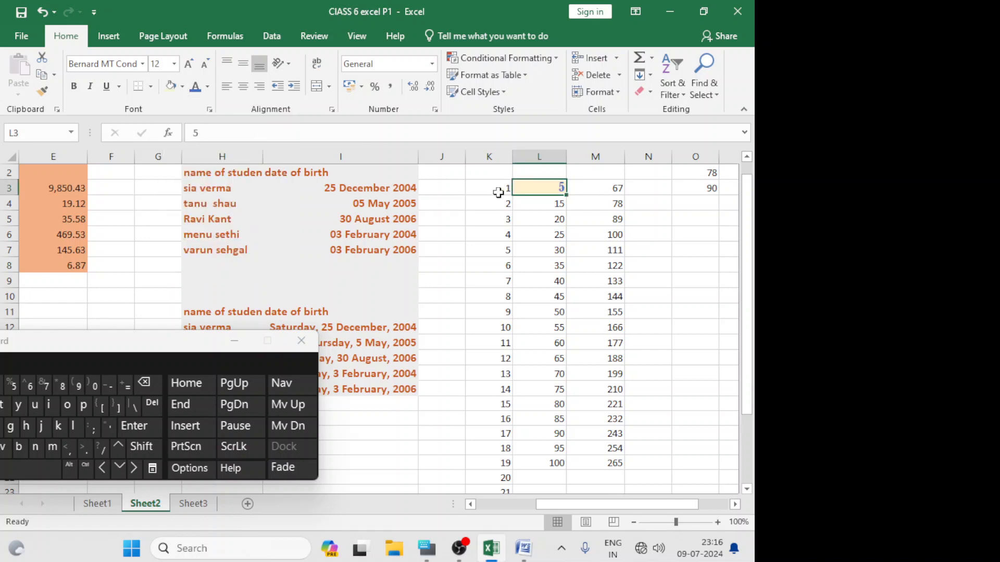
Autofill L3 down column L to L21 and set the autofill option to Fill Formatting Only
click(549, 230)
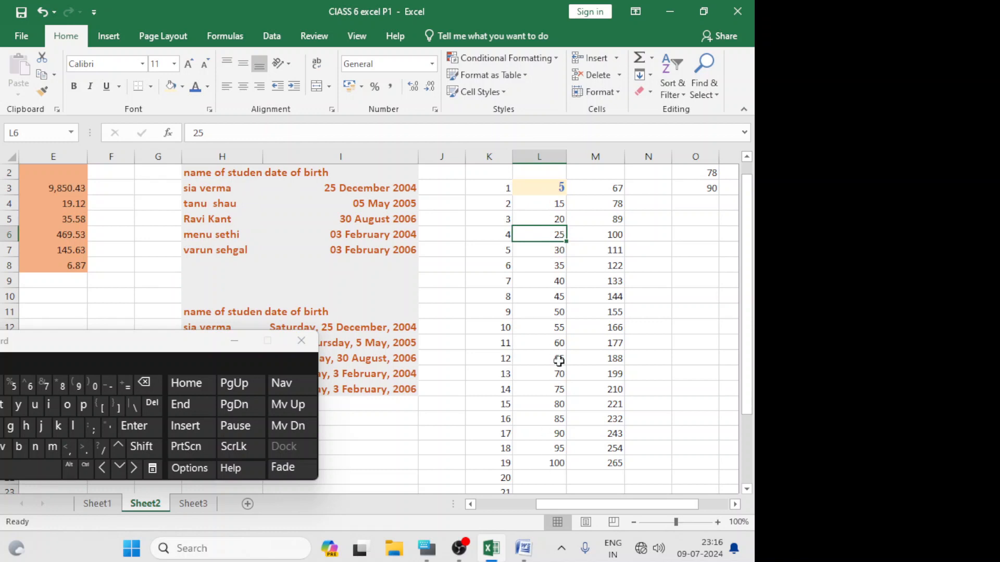
click(543, 190)
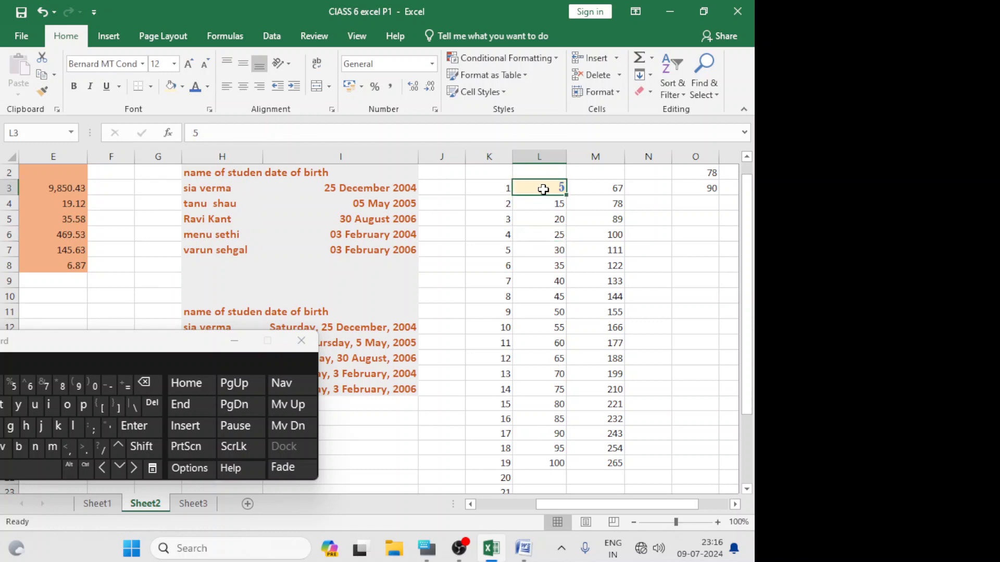
double_click(568, 198)
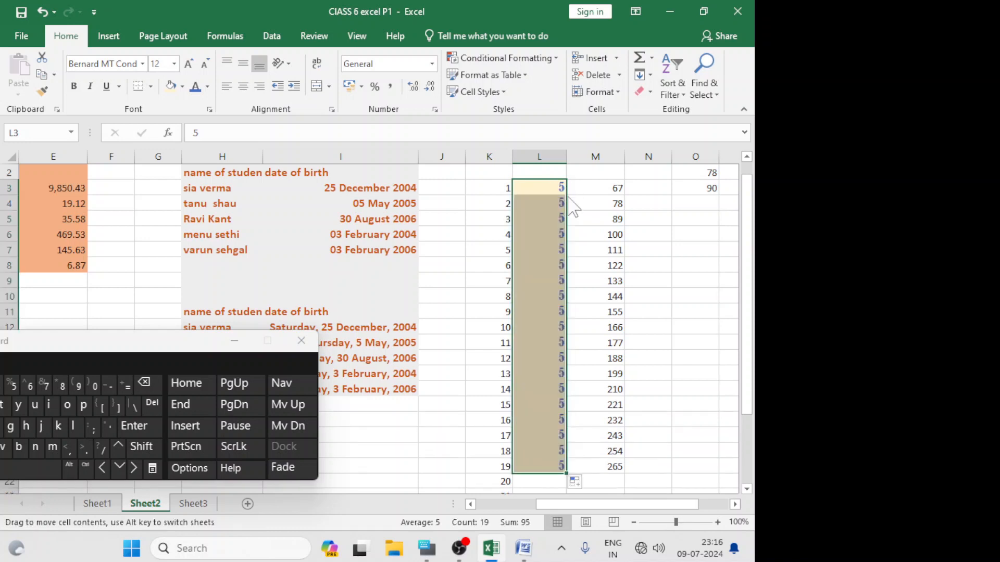
click(589, 484)
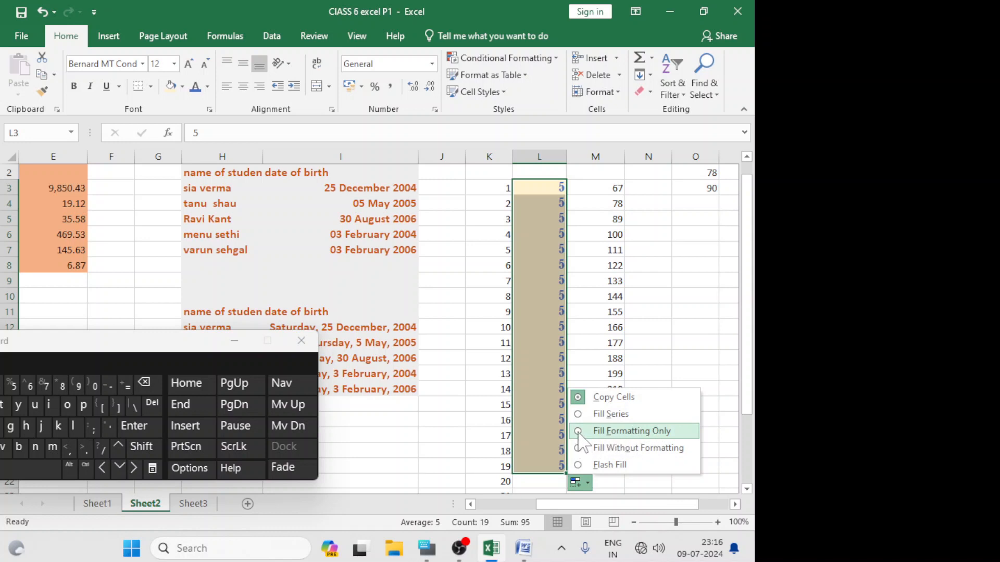
click(578, 432)
click(581, 399)
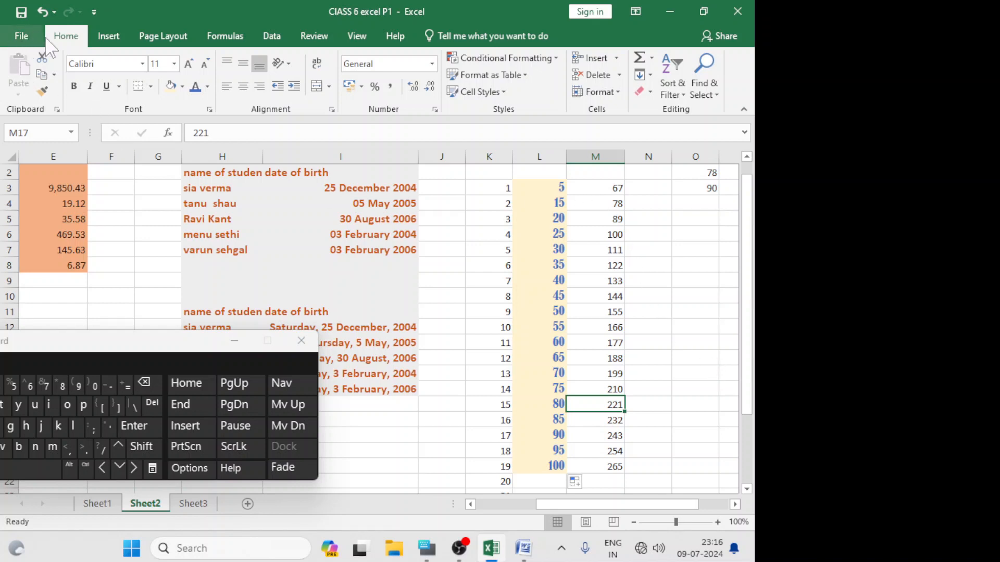
Enter 7 in J4 and 9 in J5, and autofill the two values down to J20 as a series
click(448, 206)
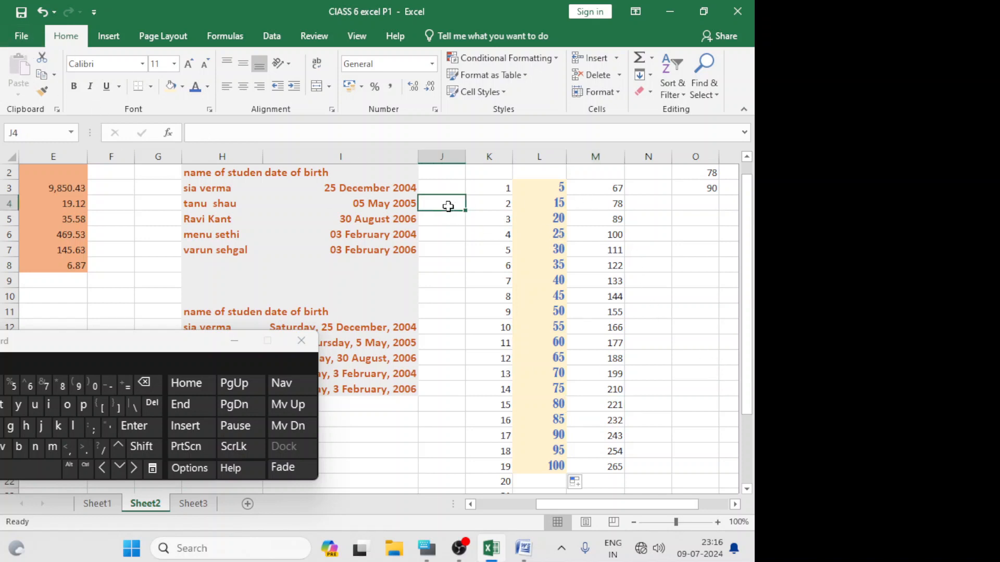
click(45, 383)
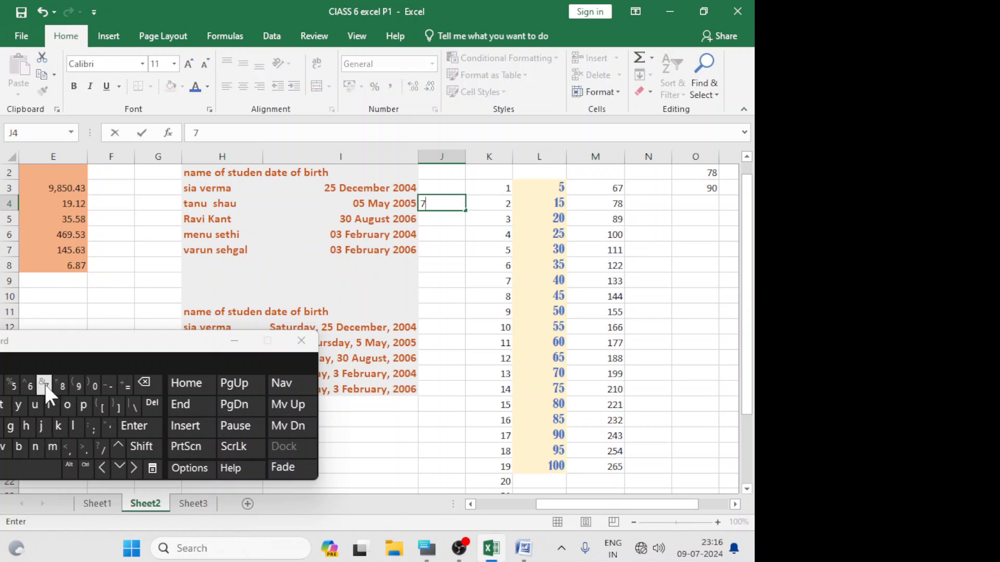
click(432, 222)
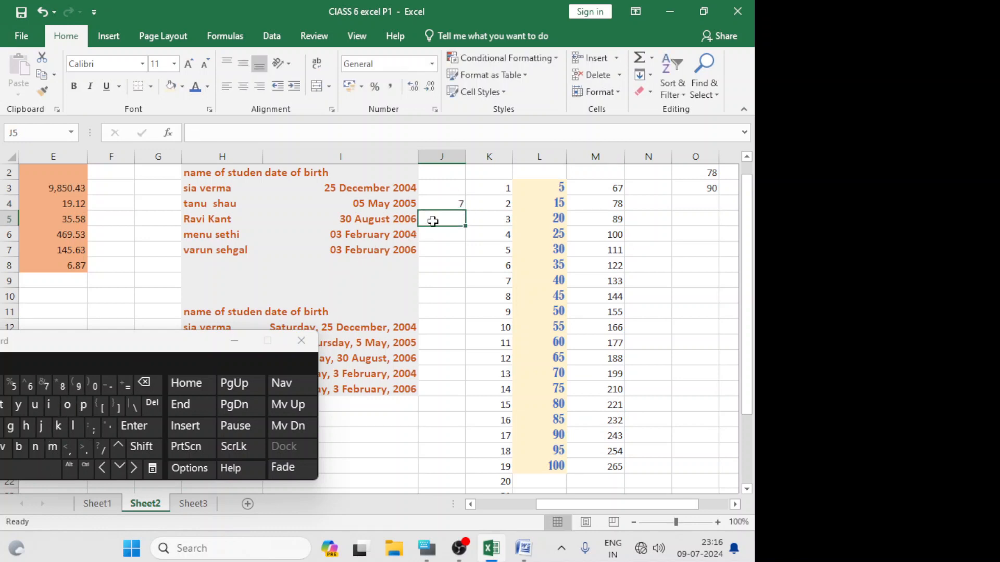
click(78, 386)
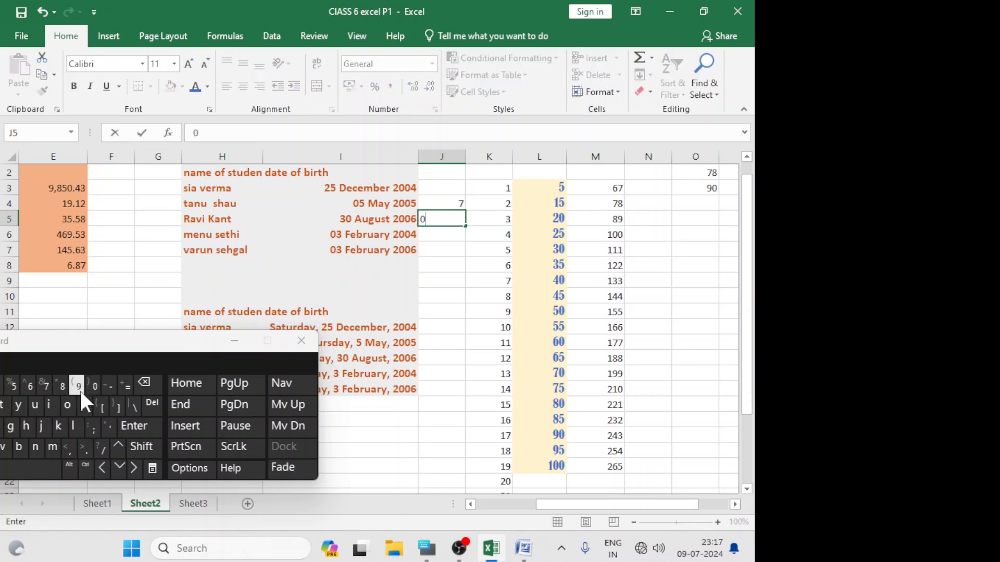
click(140, 385)
text(9)
click(445, 249)
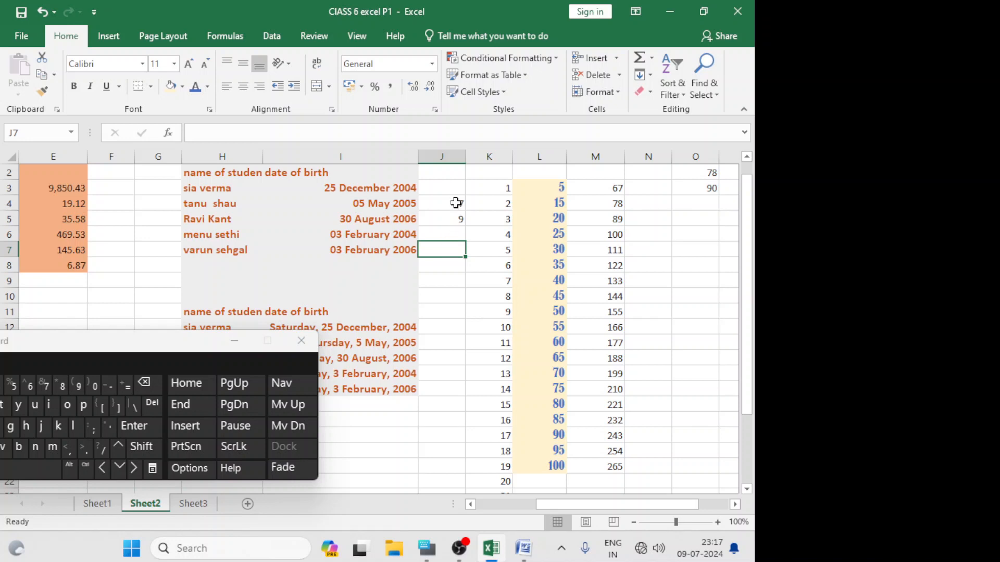
drag(456, 203, 457, 218)
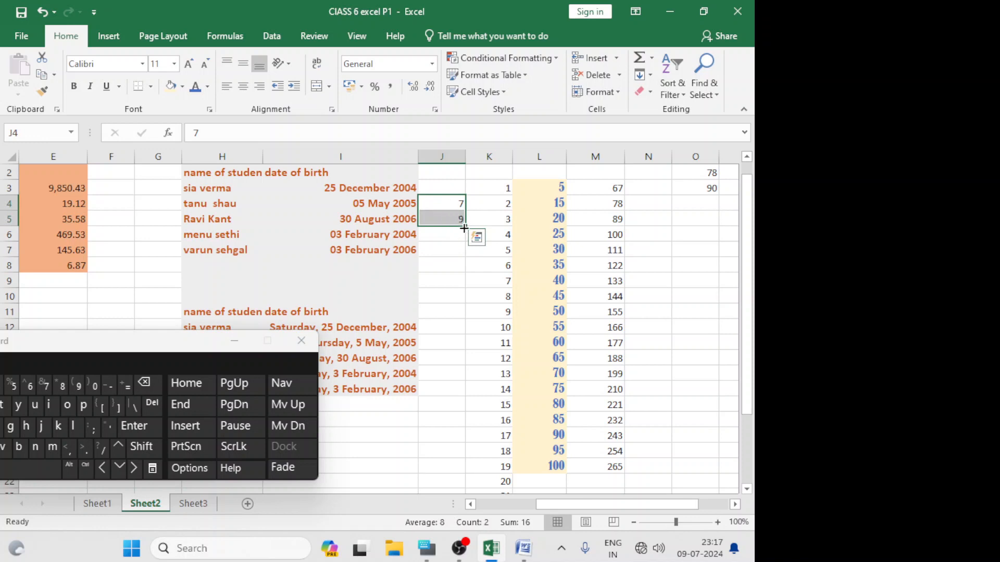
drag(465, 227, 457, 458)
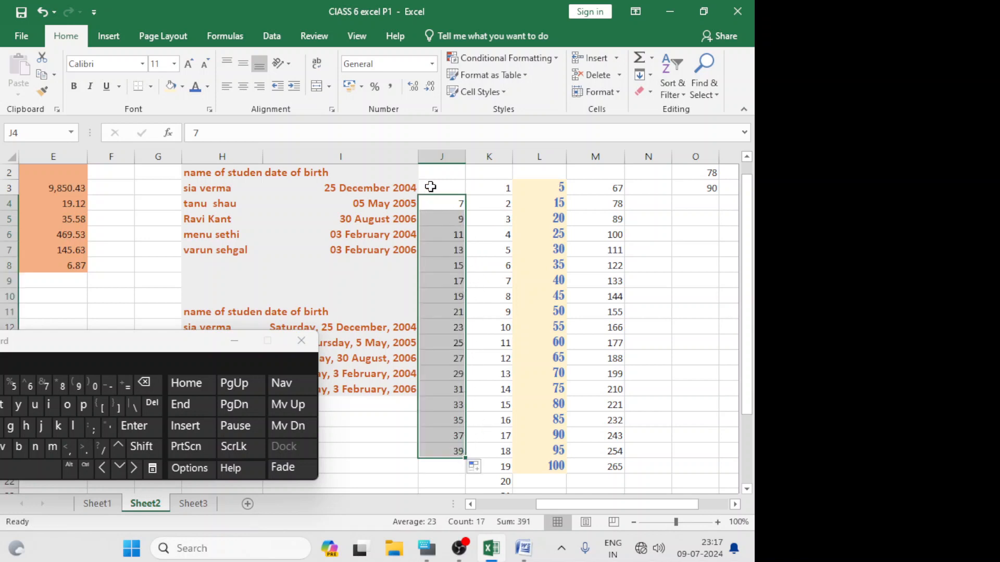
Give cell J4 a blue font colour and a light gold fill
click(447, 203)
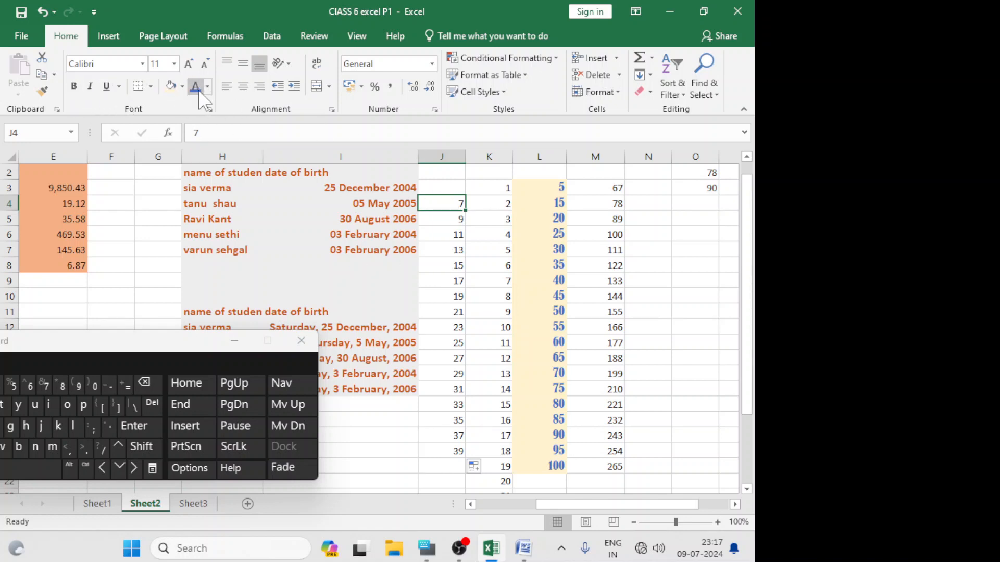
click(171, 86)
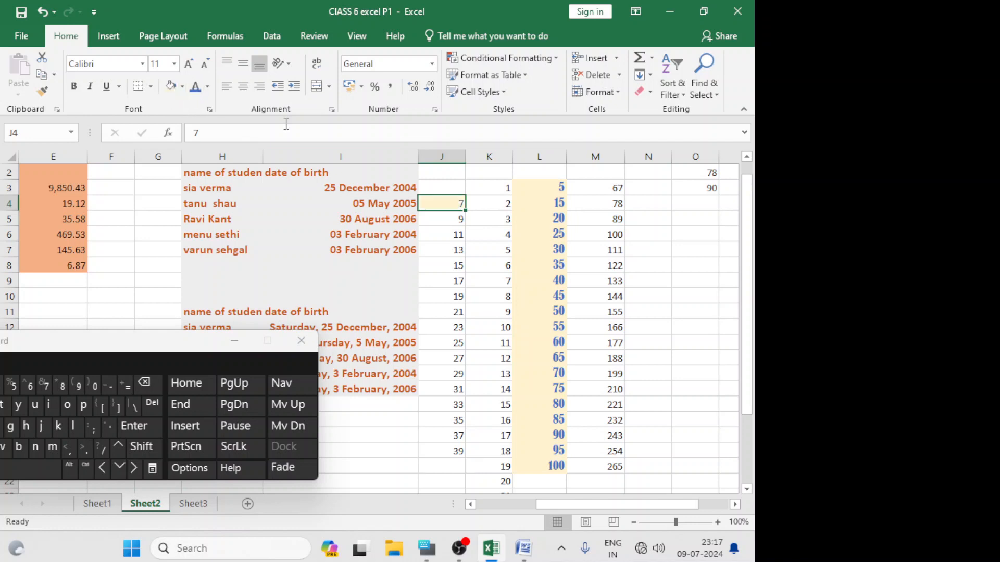
click(446, 237)
Autofill J4 down column J to J20 and set the autofill option to Fill Without Formatting
click(441, 205)
double_click(467, 212)
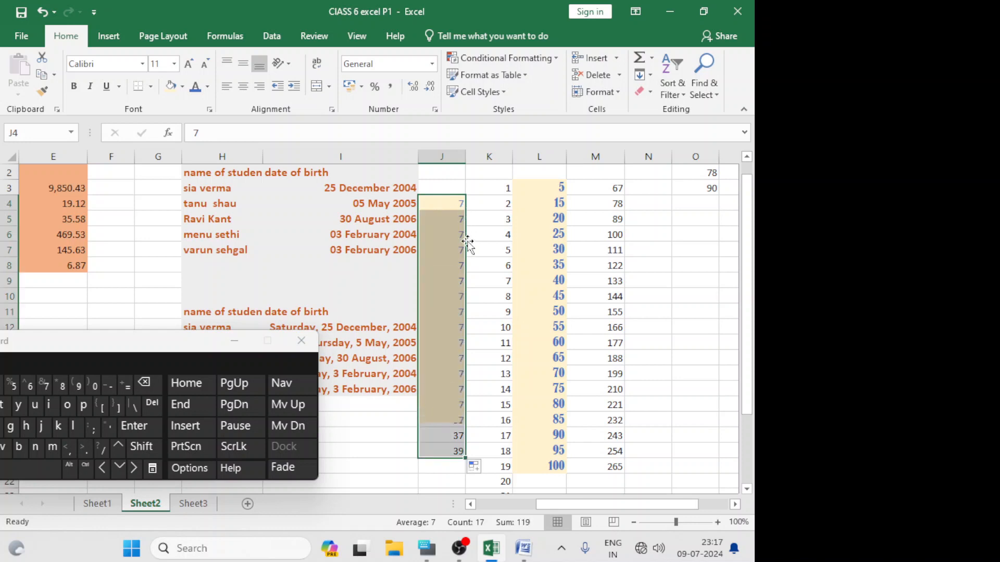
click(487, 469)
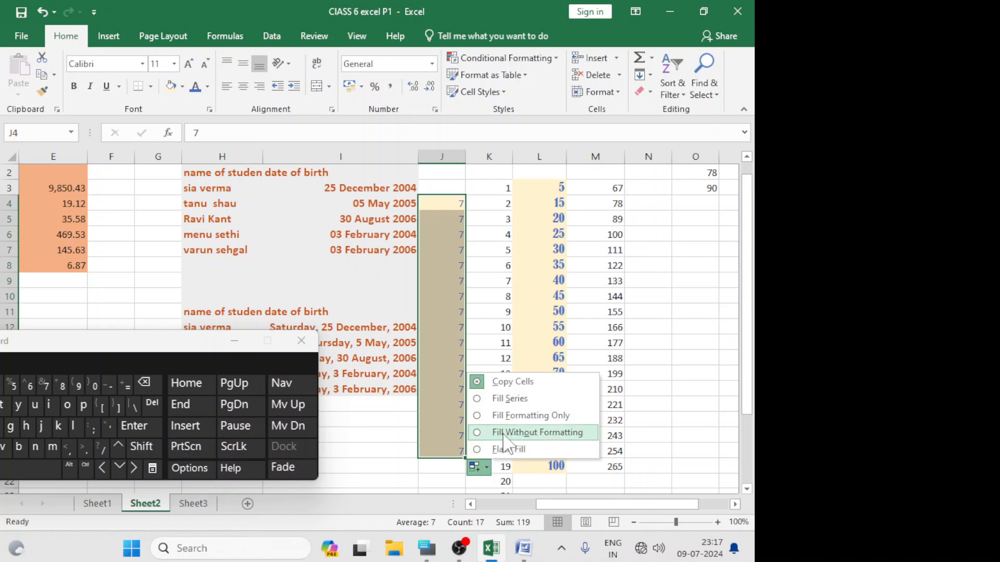
click(477, 434)
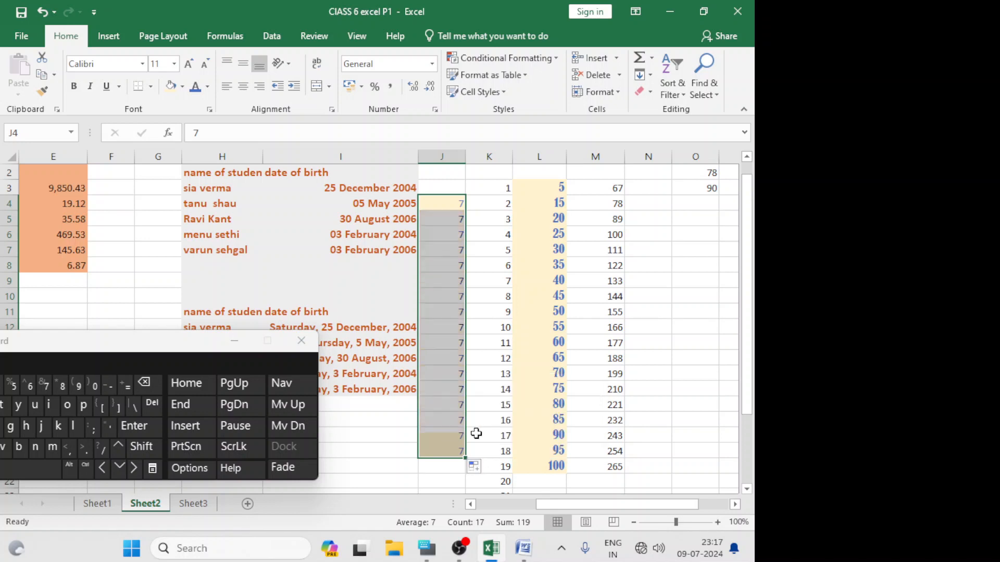
click(486, 406)
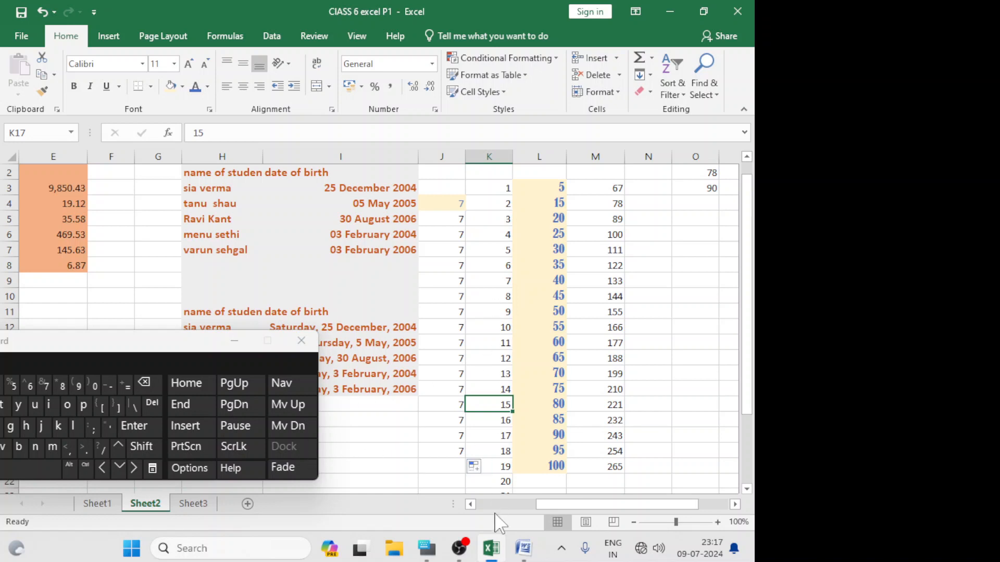
Switch to the topic list document in Word to check the autofill topics
mouse_move(490, 551)
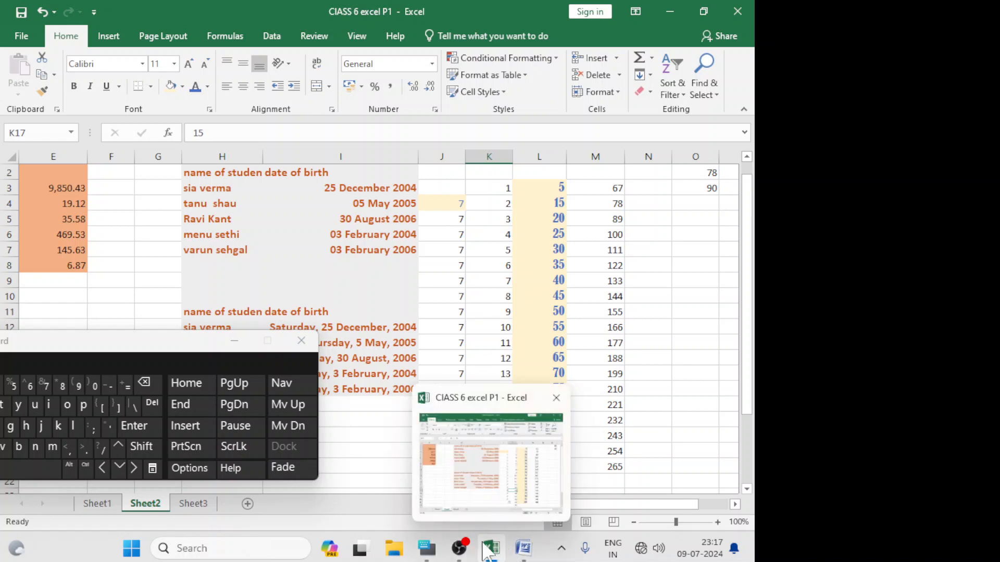
click(529, 559)
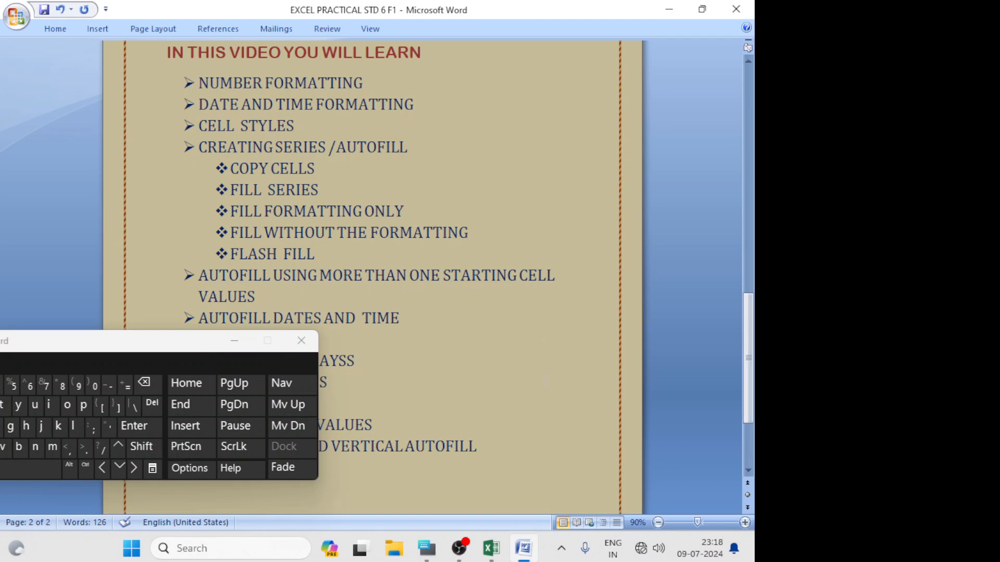
Switch back to the CIASS 6 excel P1 workbook in Excel and open Sheet3
click(496, 555)
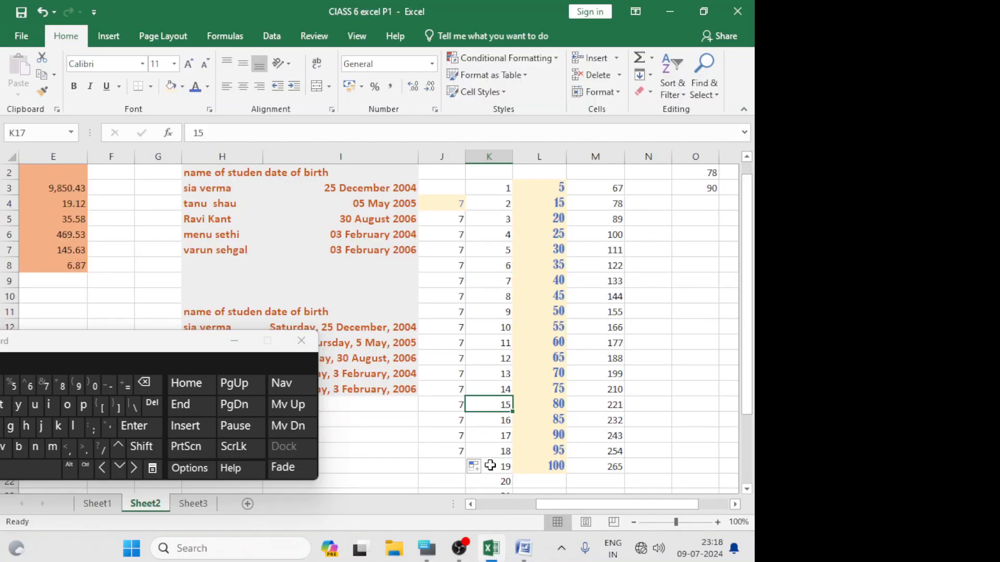
drag(557, 505, 529, 505)
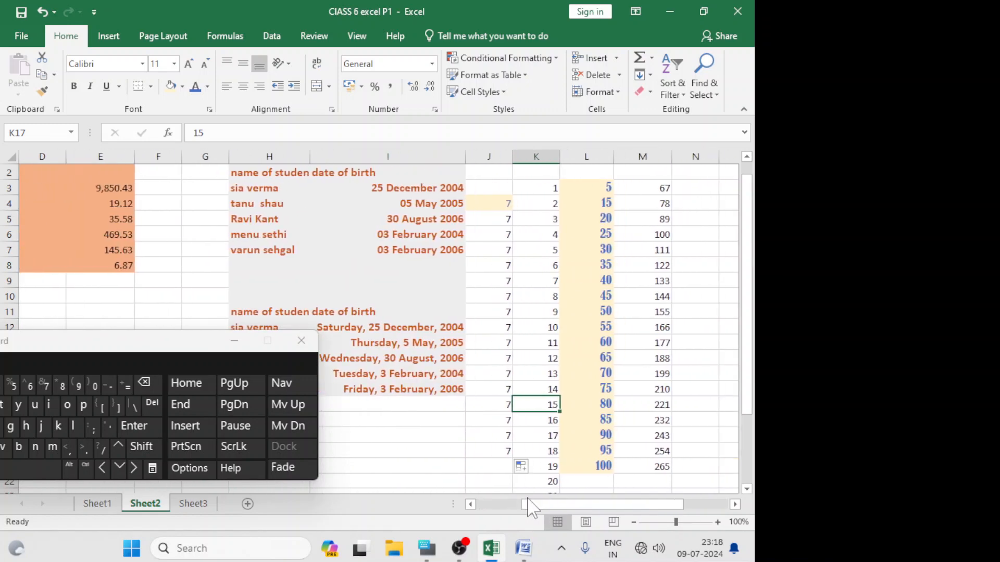
click(200, 505)
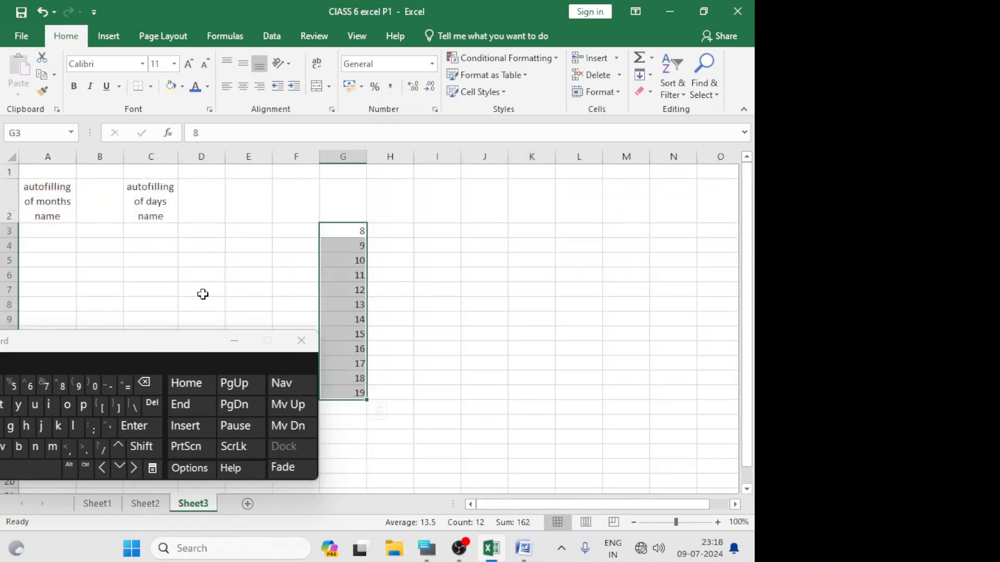
Enter the starting values 6 in I3 and 12 in I4 on Sheet3
click(443, 201)
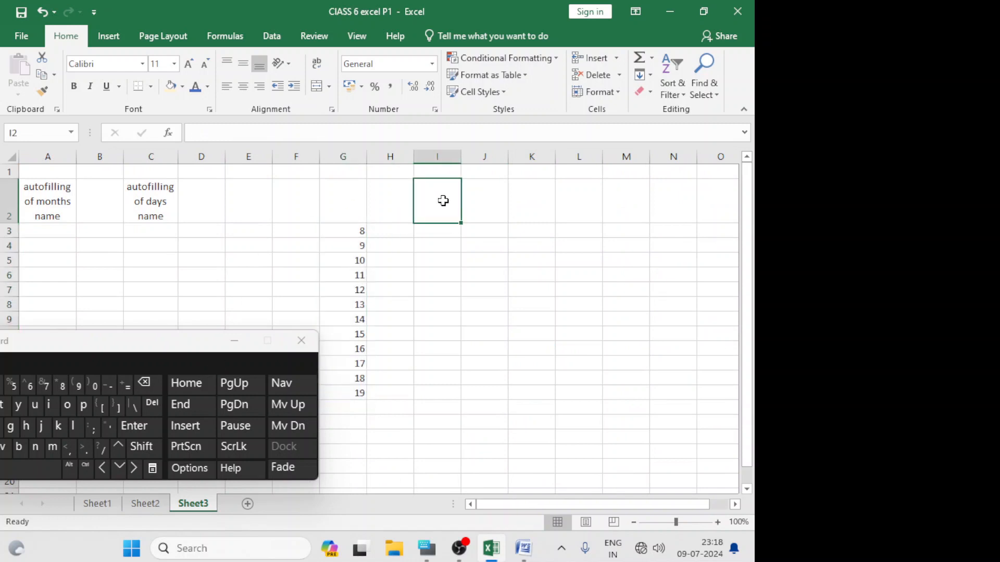
click(446, 232)
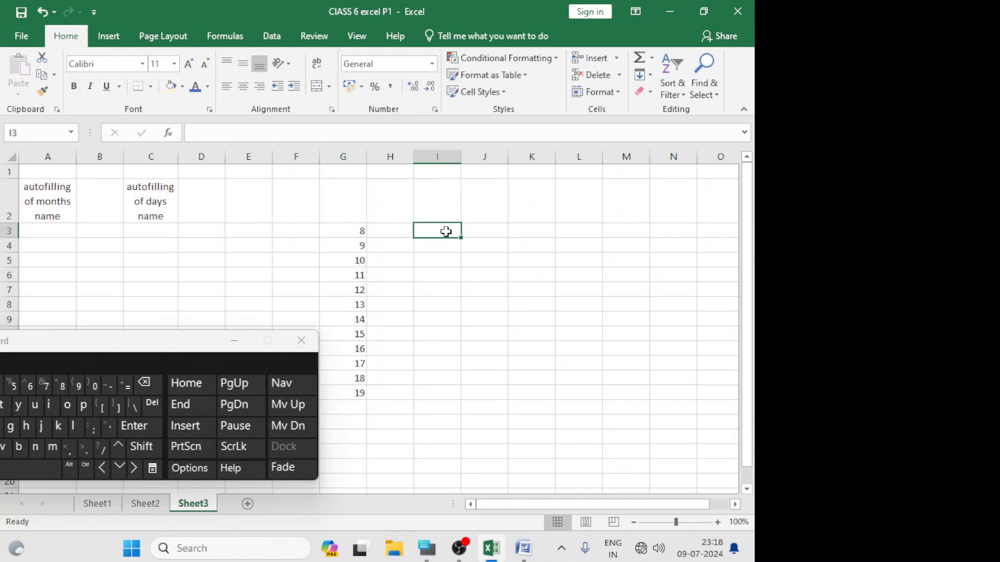
click(29, 385)
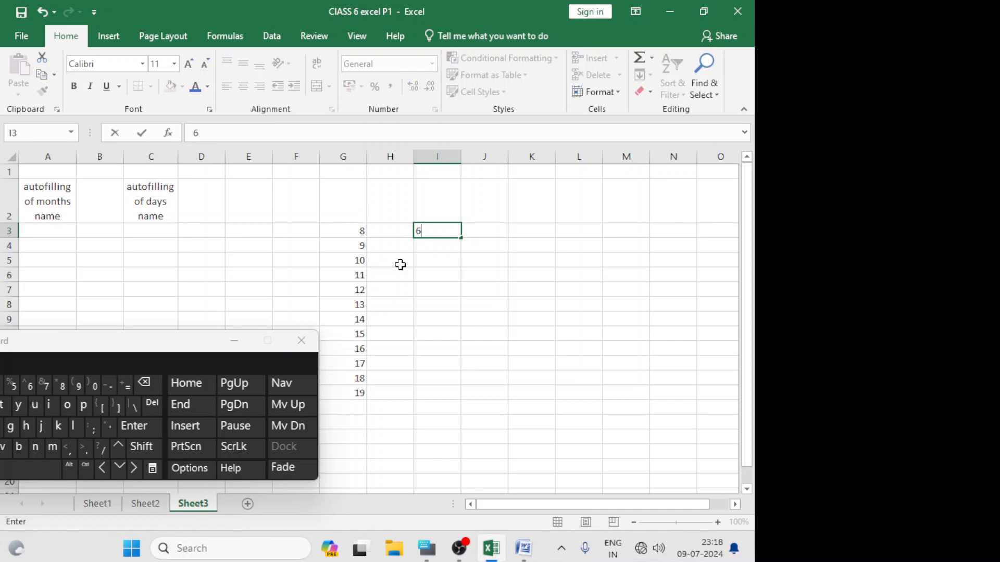
click(427, 248)
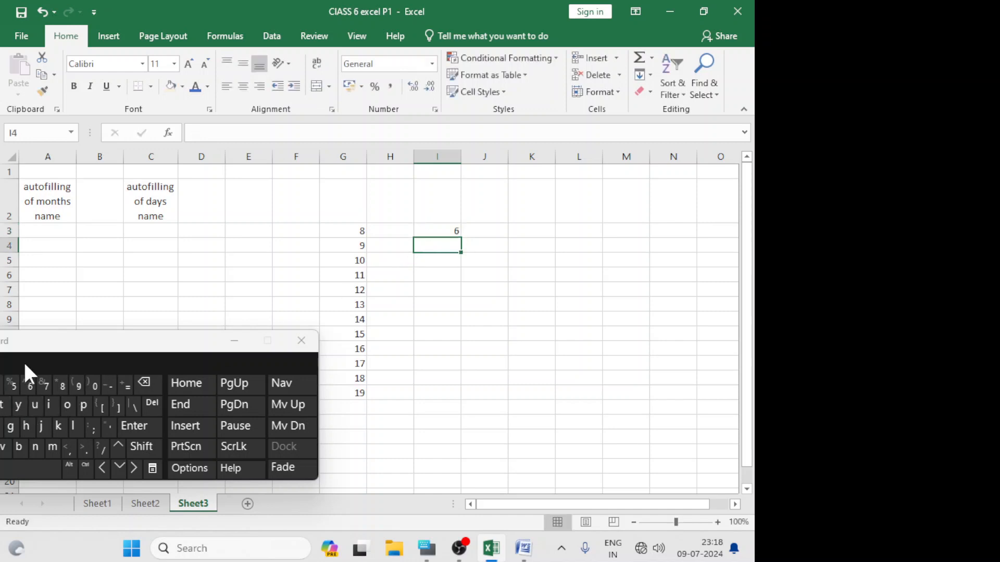
drag(27, 347, 169, 314)
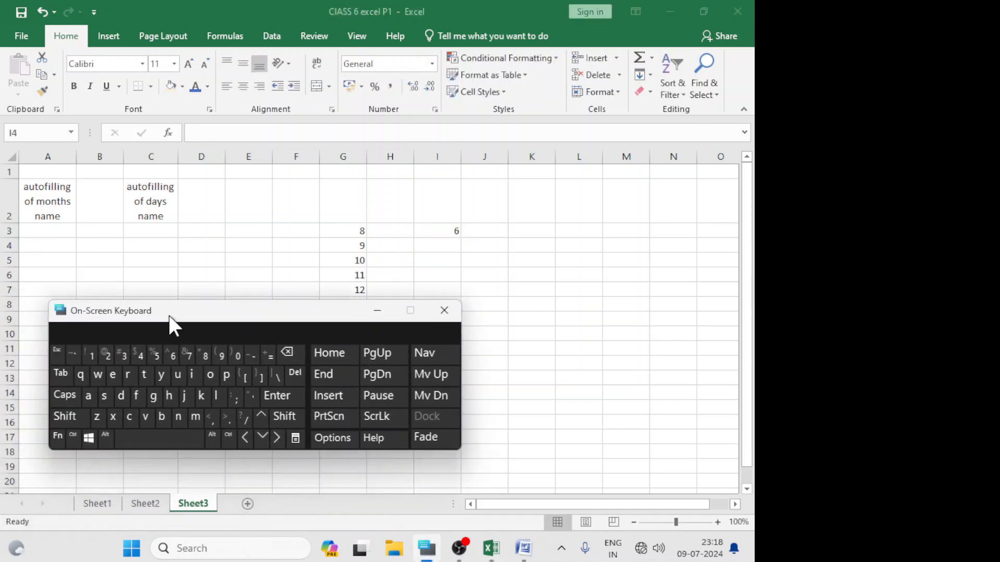
click(95, 359)
click(108, 359)
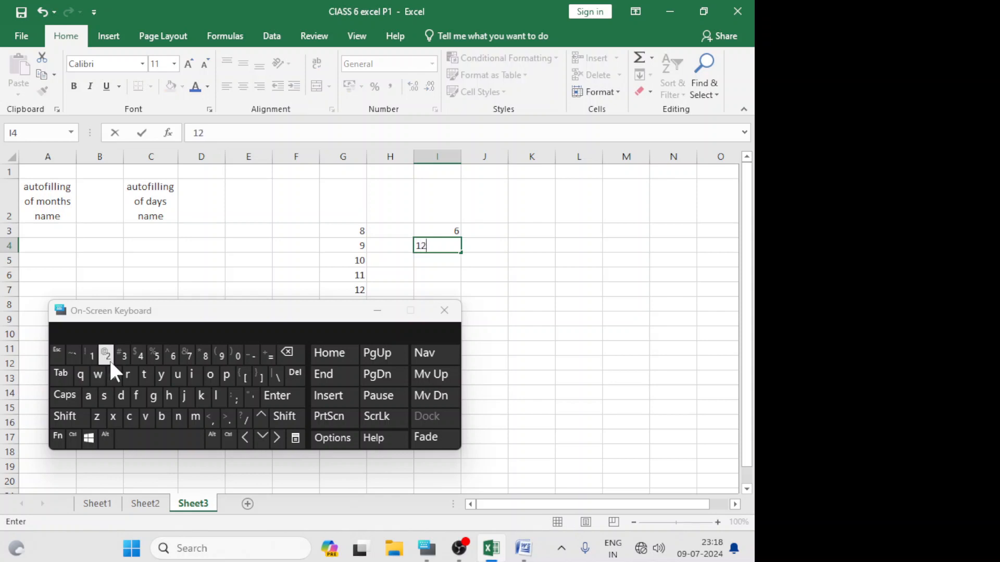
click(284, 407)
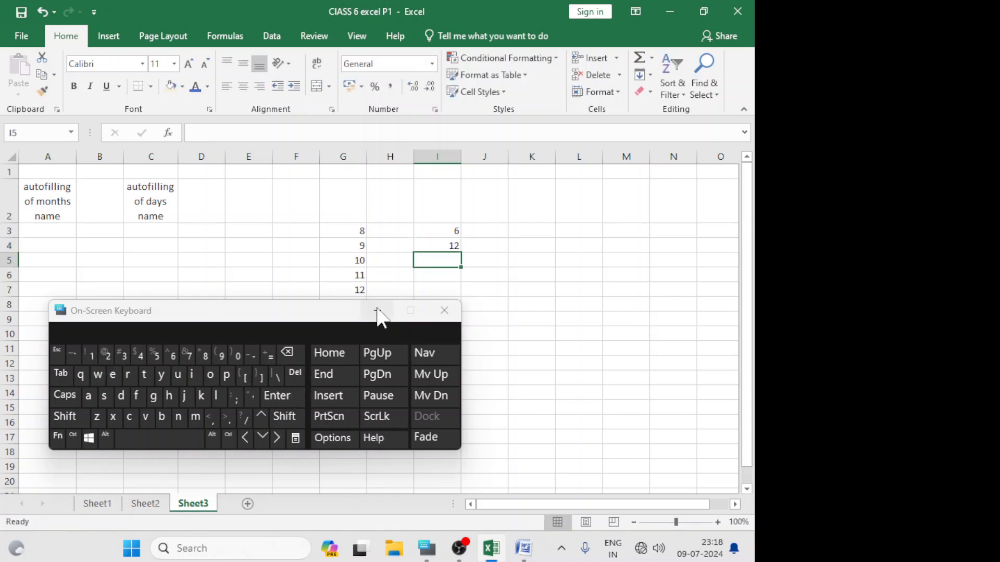
Autofill the series from the two starting cells I3:I4 down column I to I12
drag(282, 303, 212, 306)
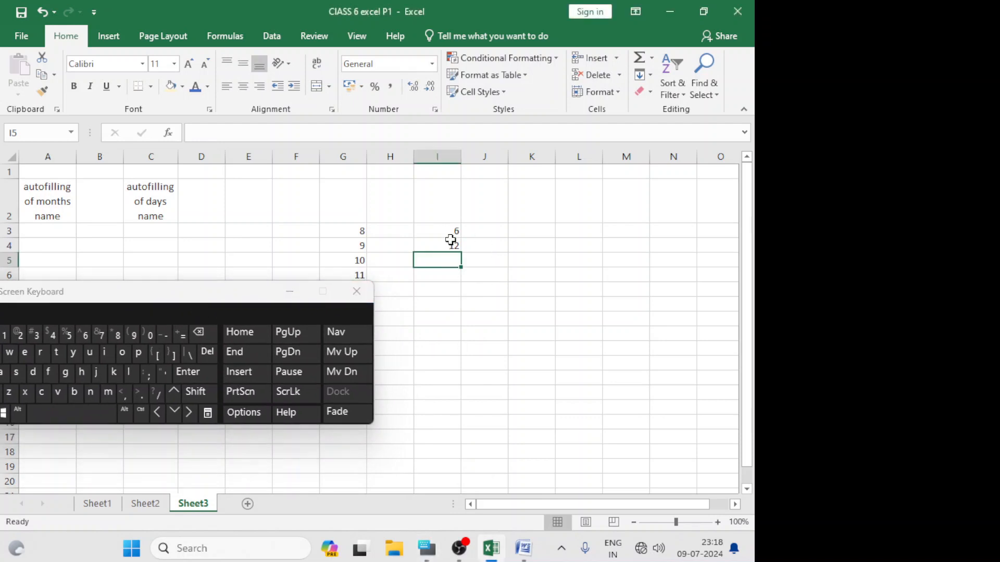
drag(447, 230, 449, 243)
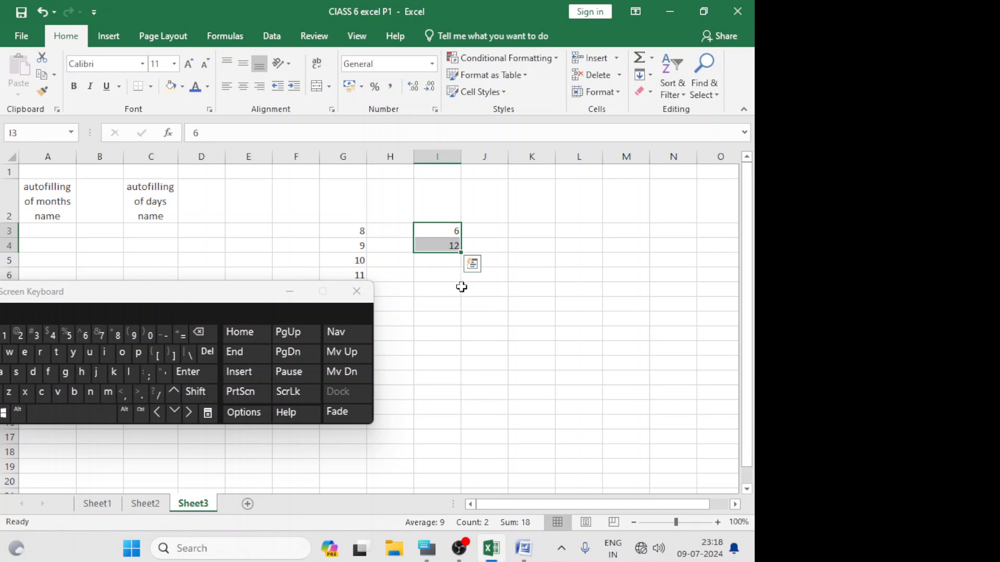
drag(463, 255, 473, 374)
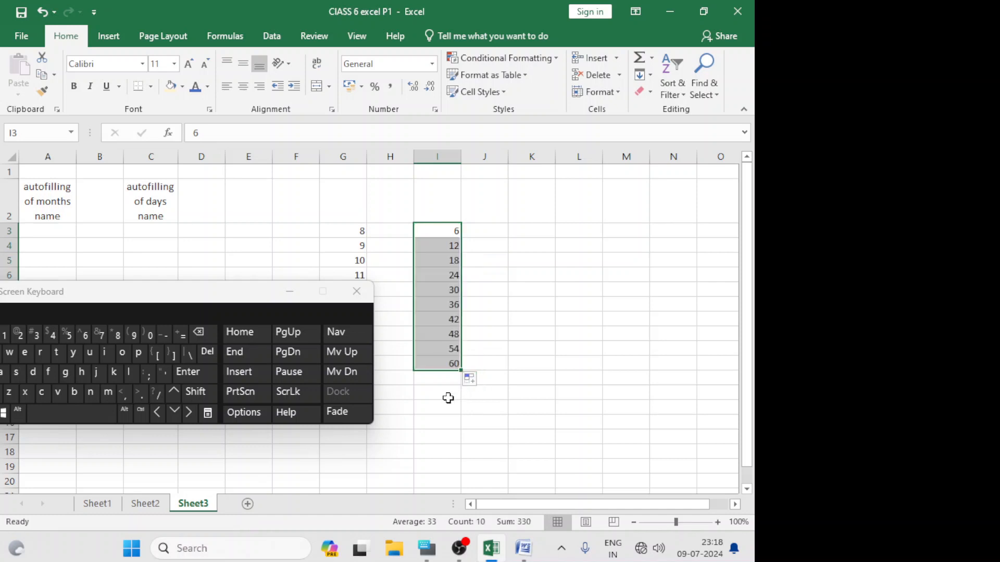
click(448, 394)
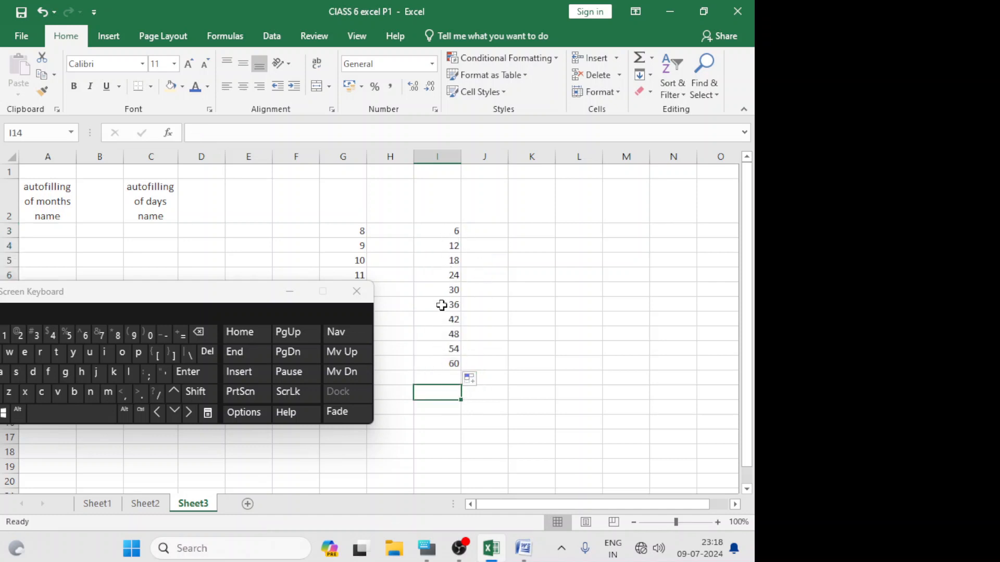
click(453, 228)
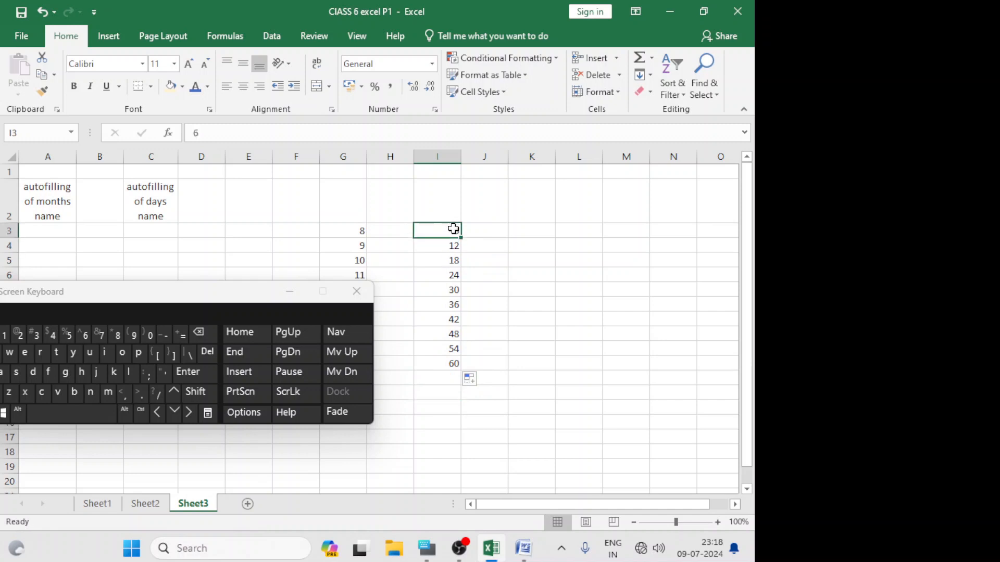
click(441, 248)
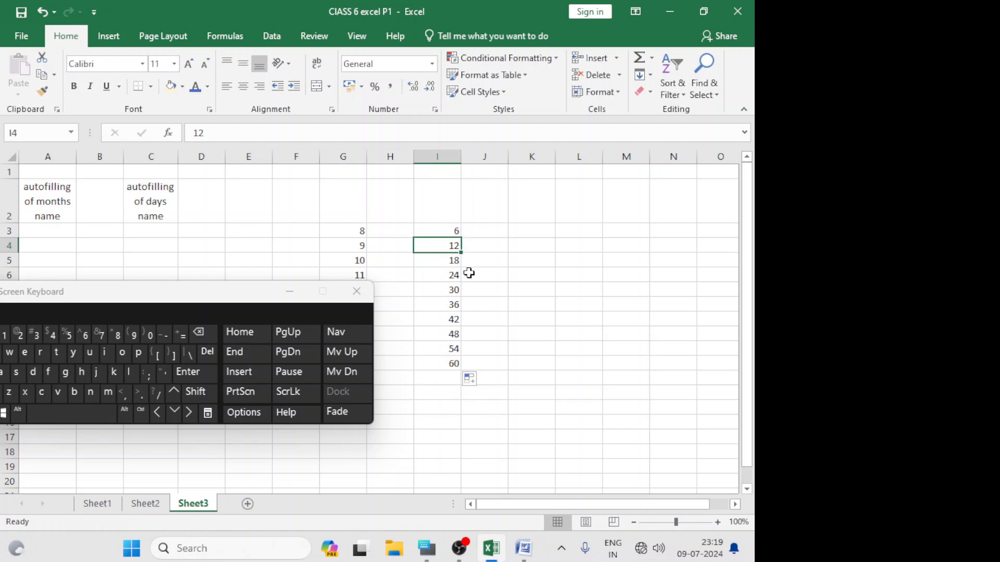
Enter the starting values 13 in J3 and 26 in J4
click(492, 231)
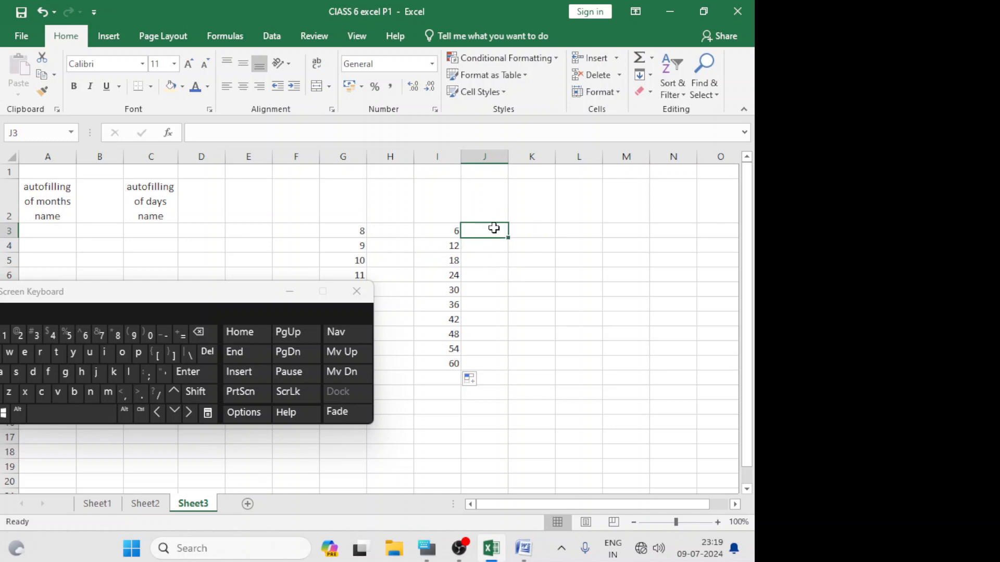
click(490, 256)
click(490, 233)
click(4, 336)
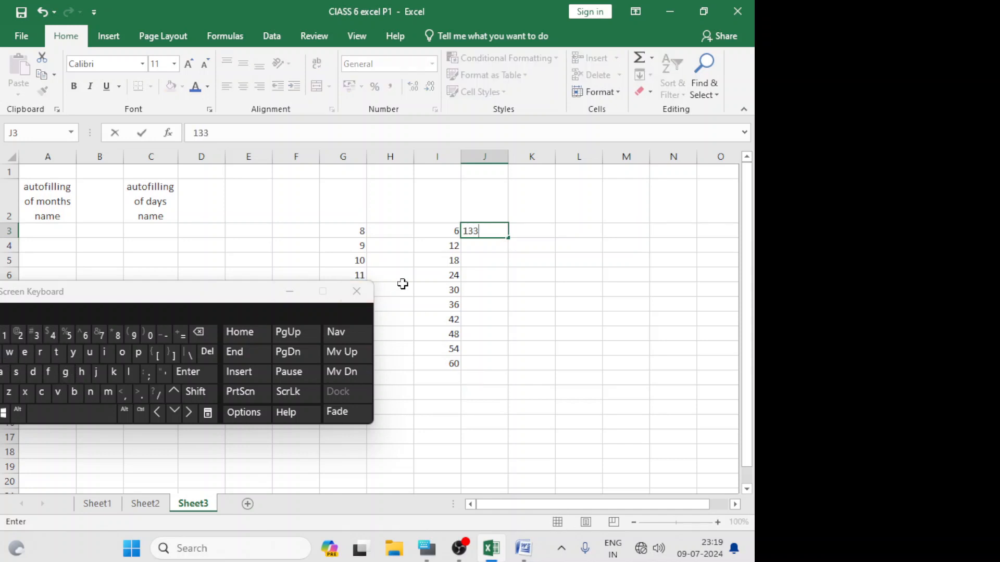
double_click(198, 332)
click(499, 249)
click(19, 335)
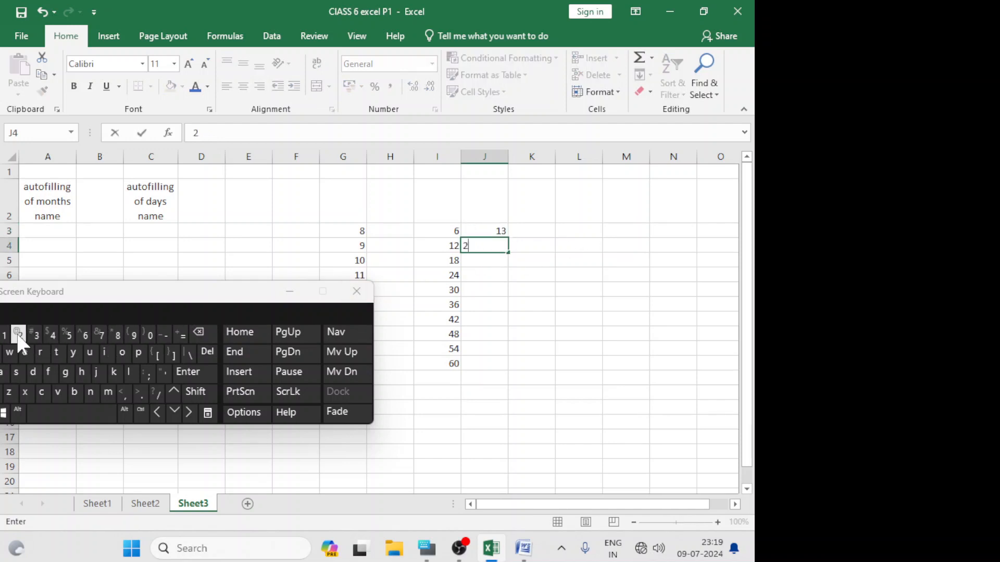
text(6)
click(486, 262)
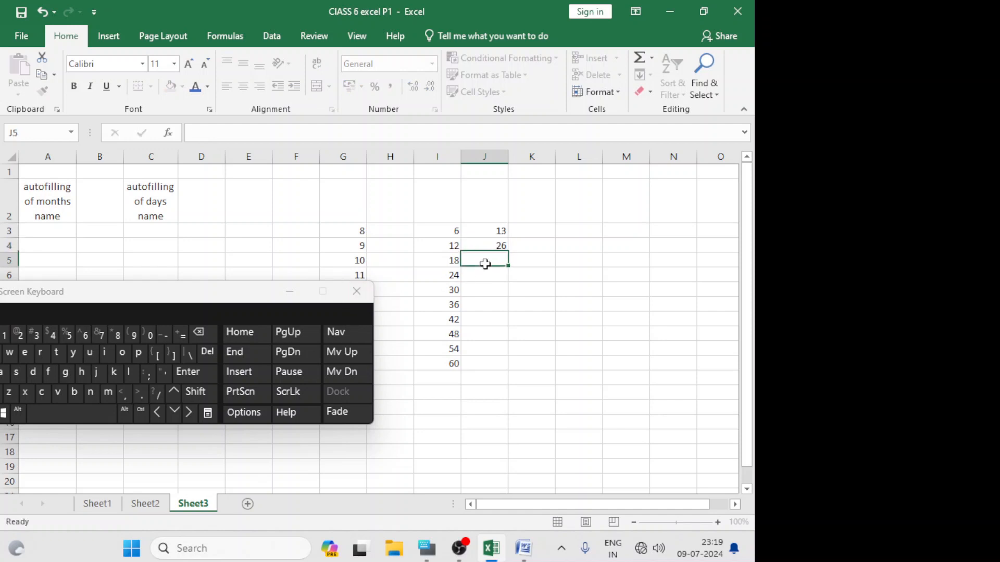
Select J3:J4 together and autofill the series down to J12, level with the end of column I
click(484, 229)
click(482, 241)
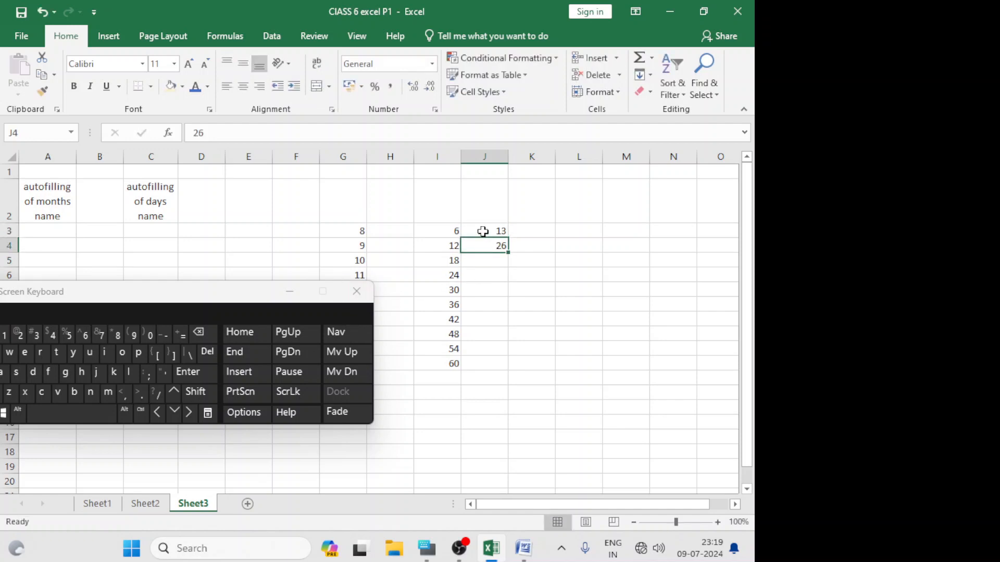
click(483, 231)
click(476, 245)
click(477, 234)
click(196, 391)
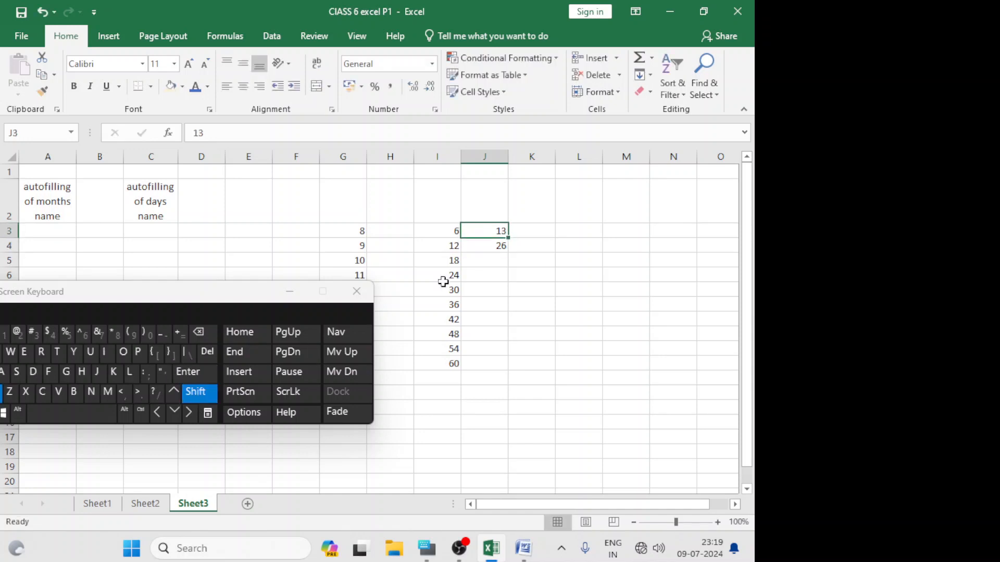
shift+click(494, 247)
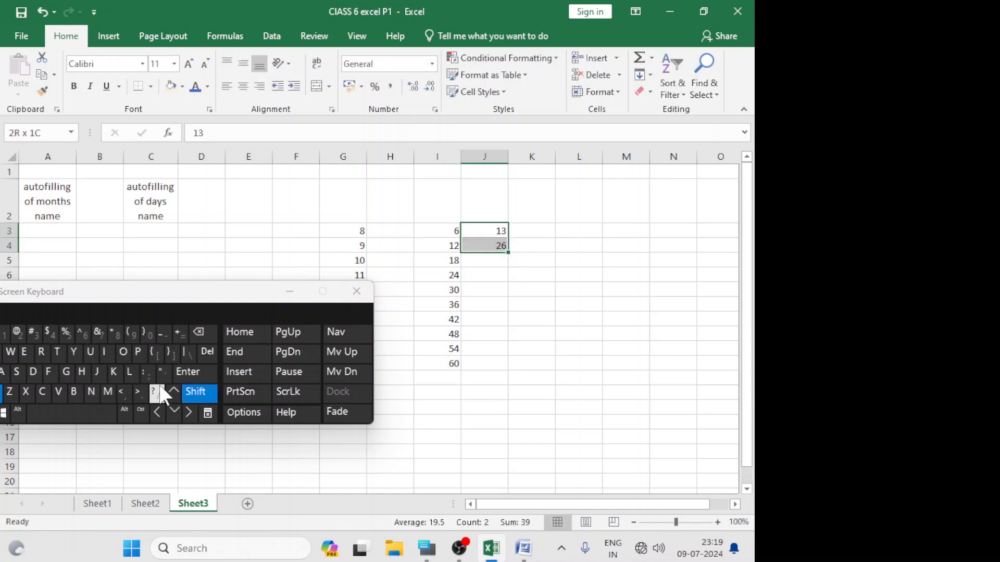
click(195, 391)
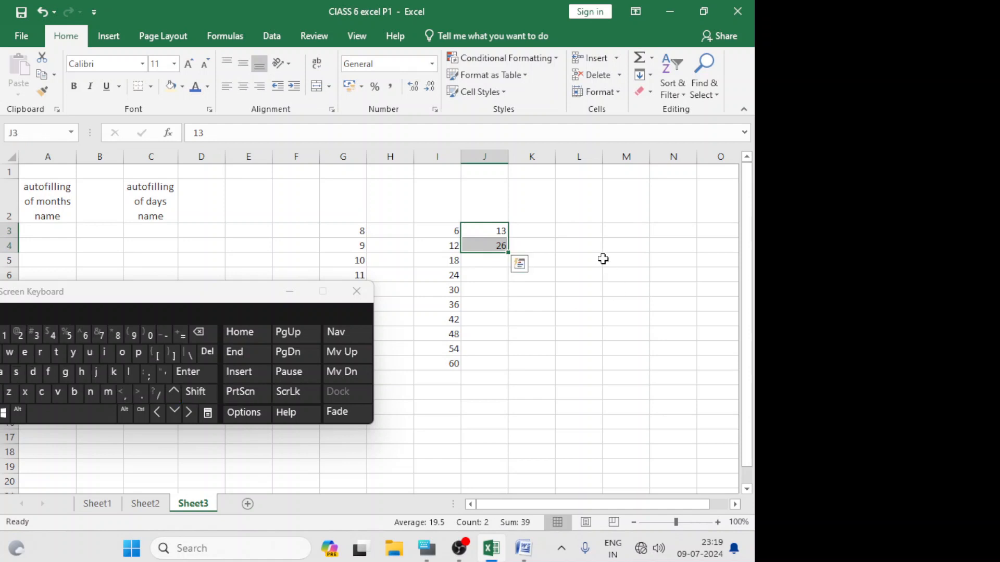
double_click(509, 253)
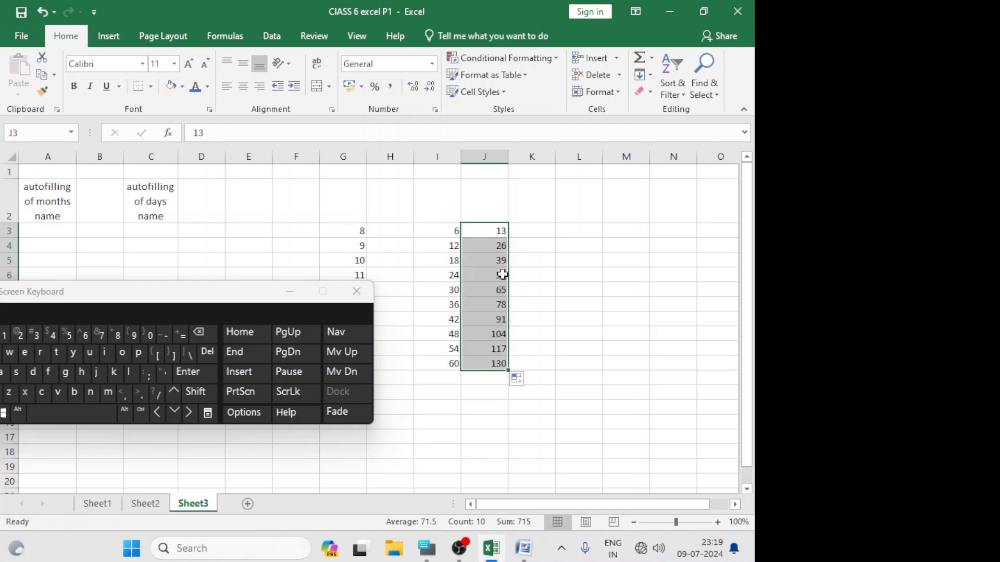
click(485, 392)
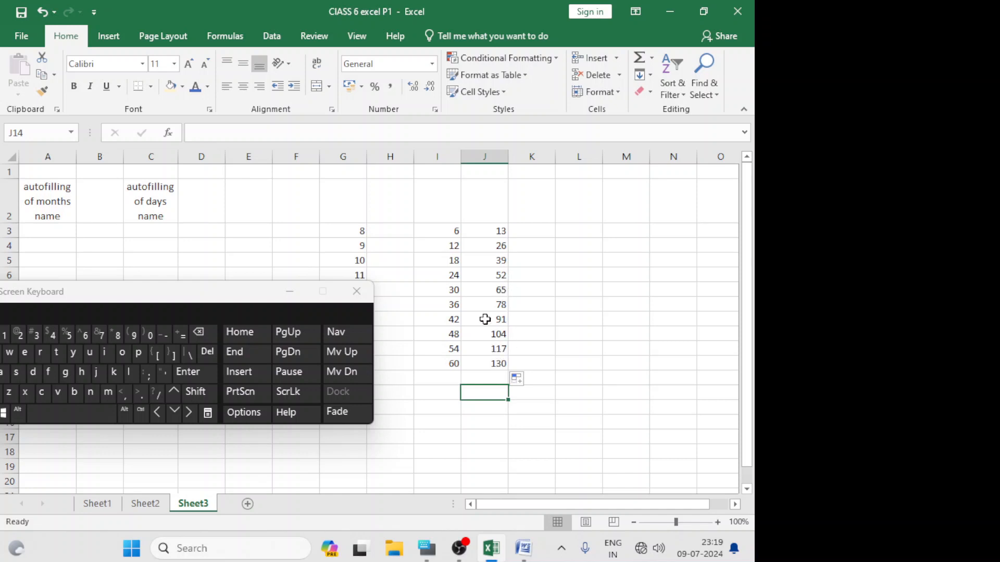
Enter 35 in L3 and 33 in L4 as starting values for a decreasing series
click(568, 231)
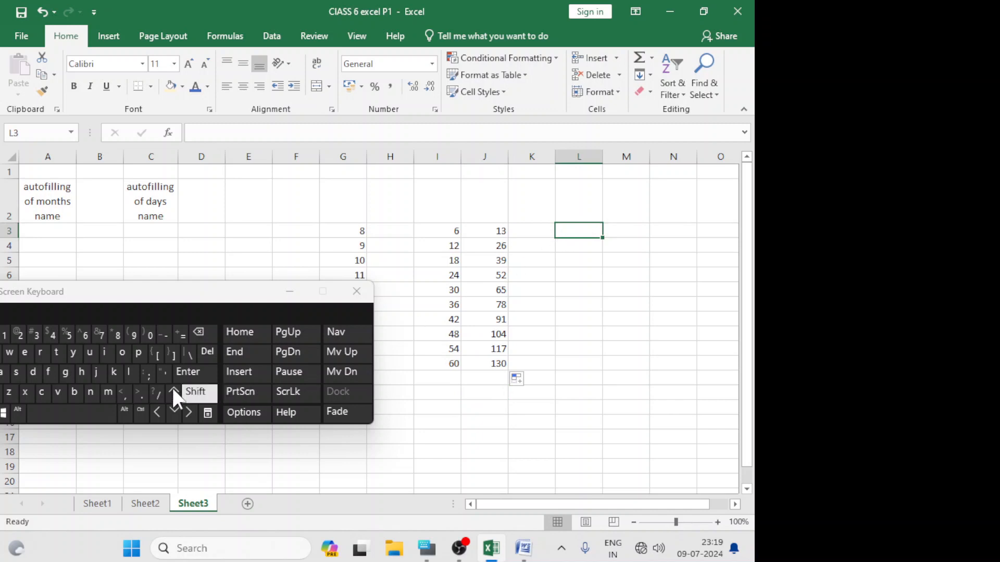
click(35, 335)
text(5)
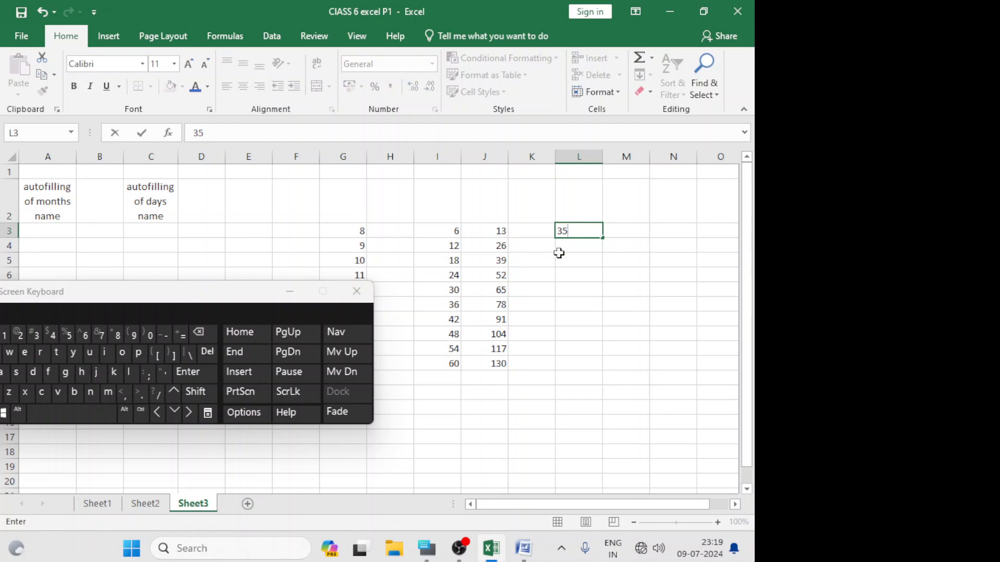
click(573, 252)
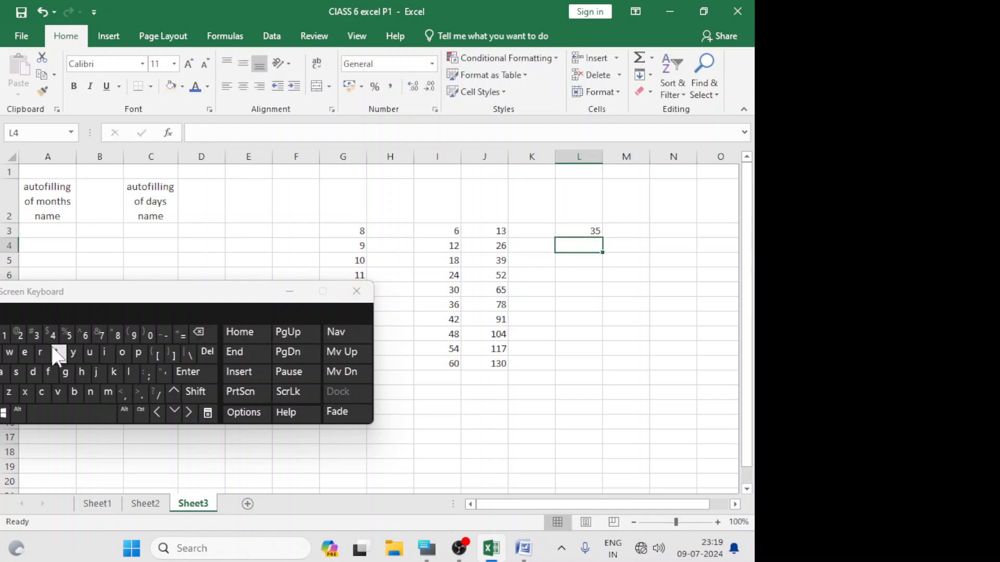
click(36, 335)
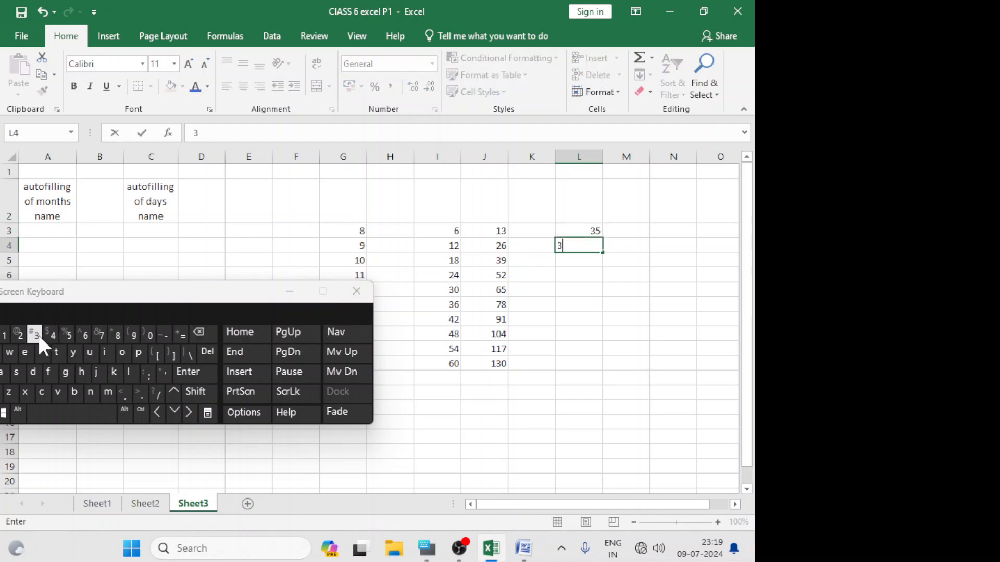
click(579, 274)
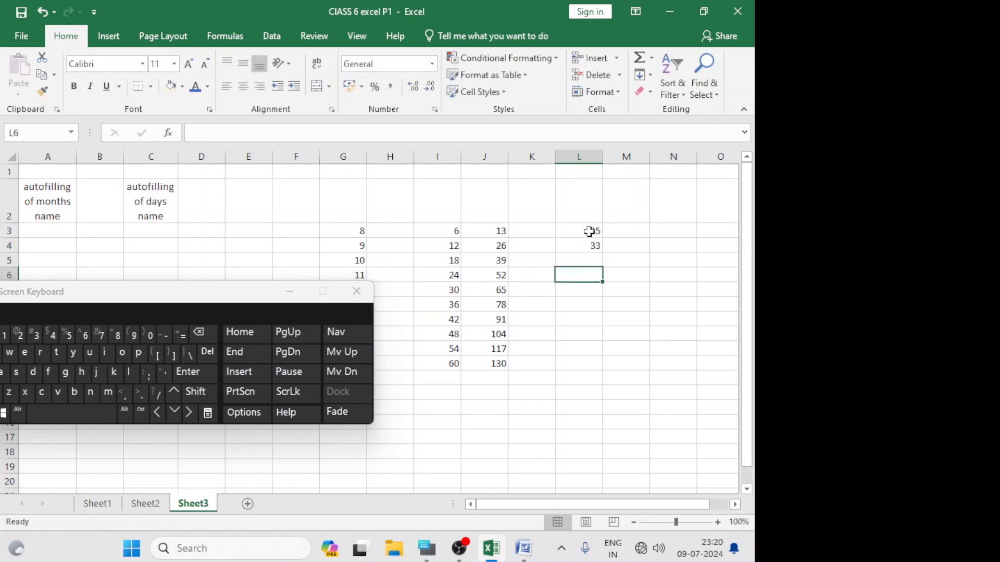
Select L3:L4 together and autofill the decreasing series down column L to L16
drag(586, 230, 584, 245)
click(584, 245)
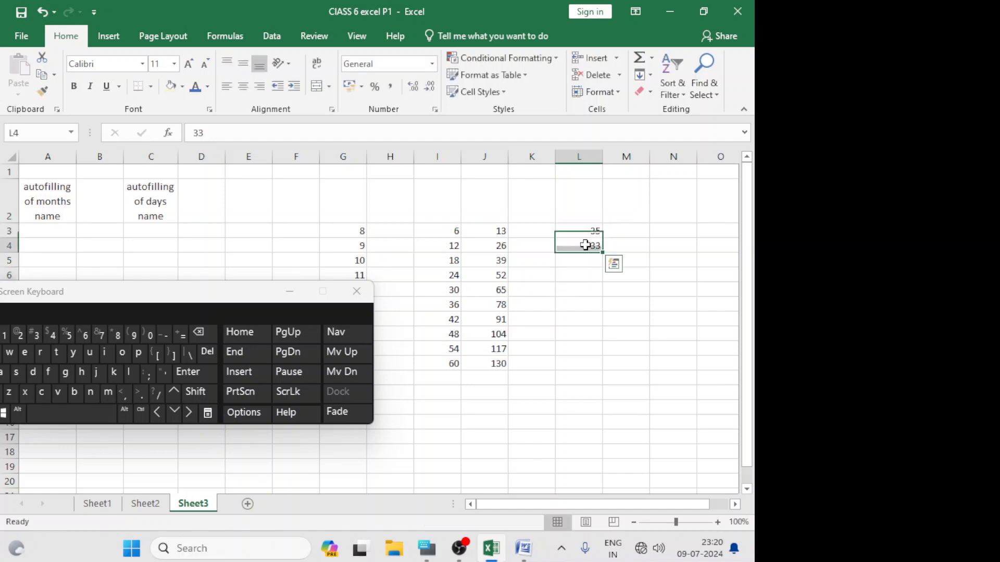
double_click(587, 231)
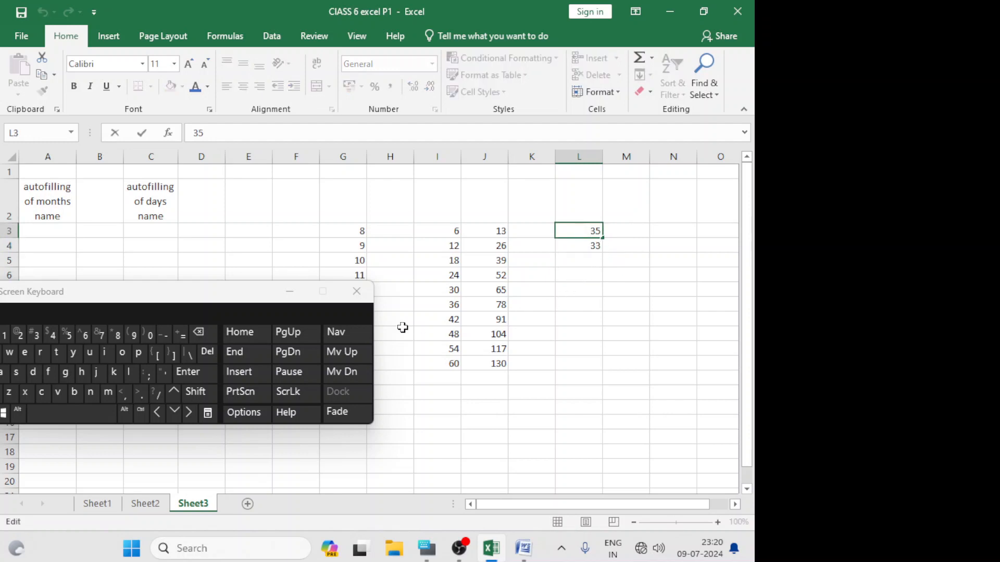
click(591, 258)
click(579, 230)
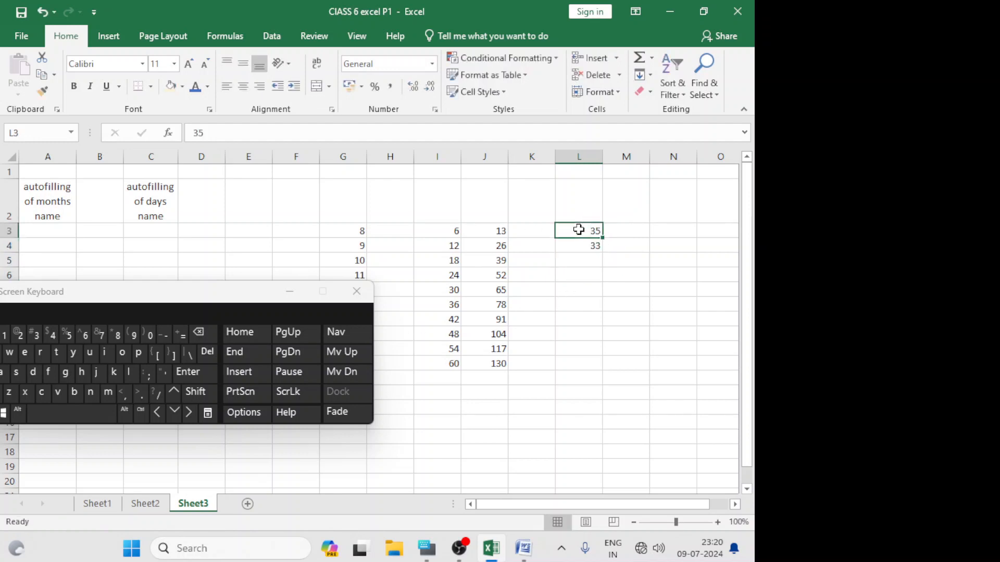
click(195, 392)
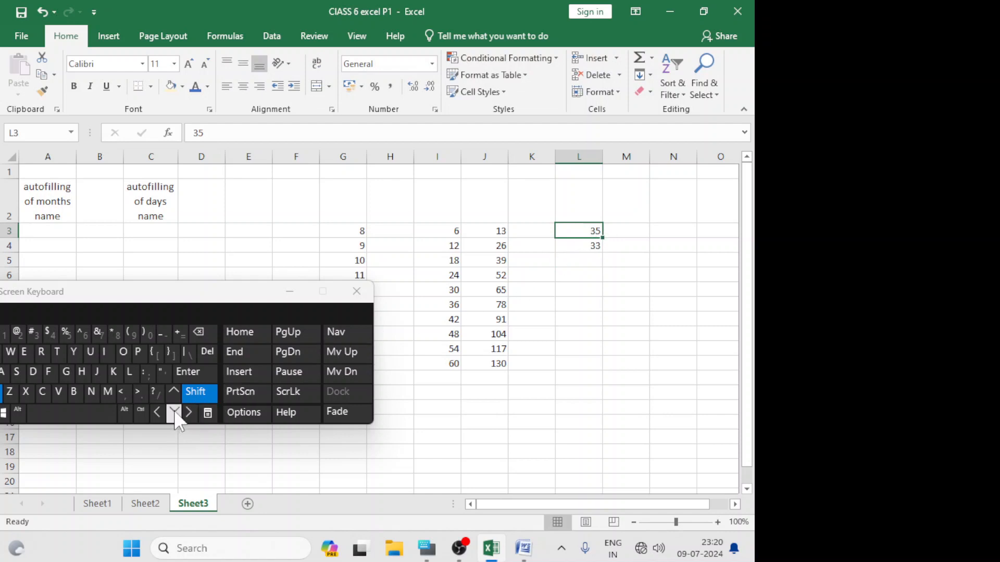
shift+click(579, 246)
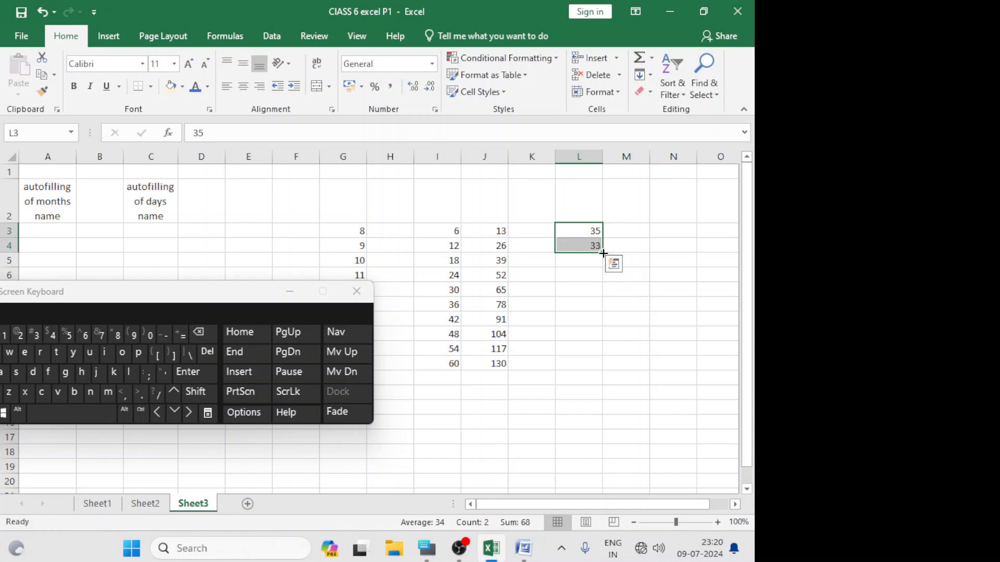
drag(602, 253, 598, 353)
drag(594, 392, 595, 417)
click(644, 374)
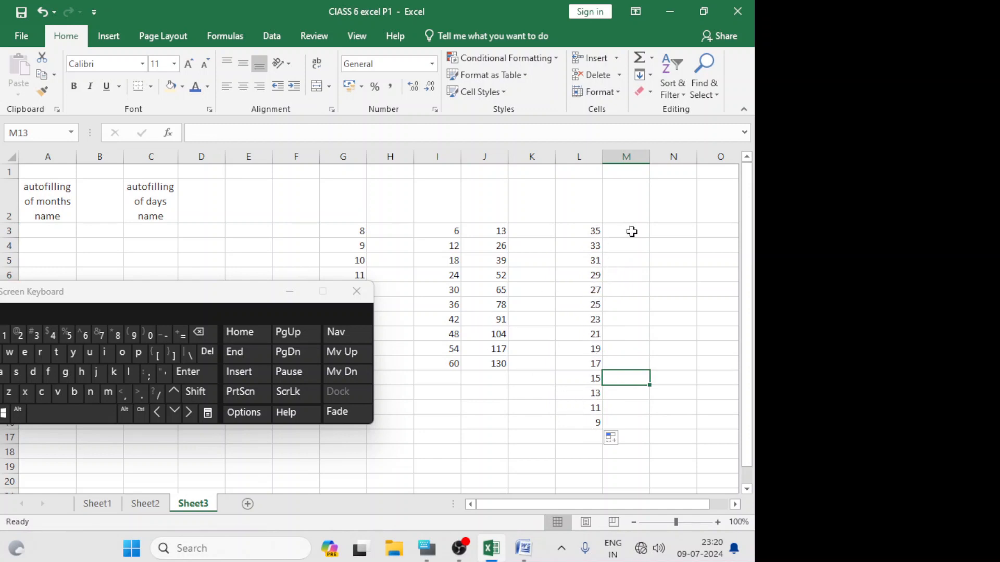
Switch to the Word topic list and move the on-screen keyboard away from the date autofill topics
click(524, 549)
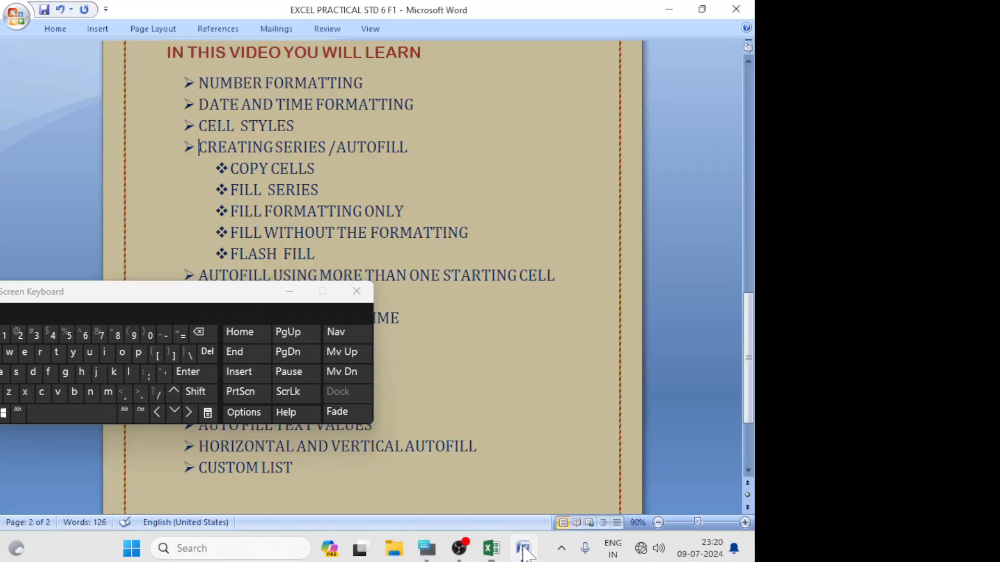
click(263, 294)
click(214, 287)
drag(213, 287, 447, 51)
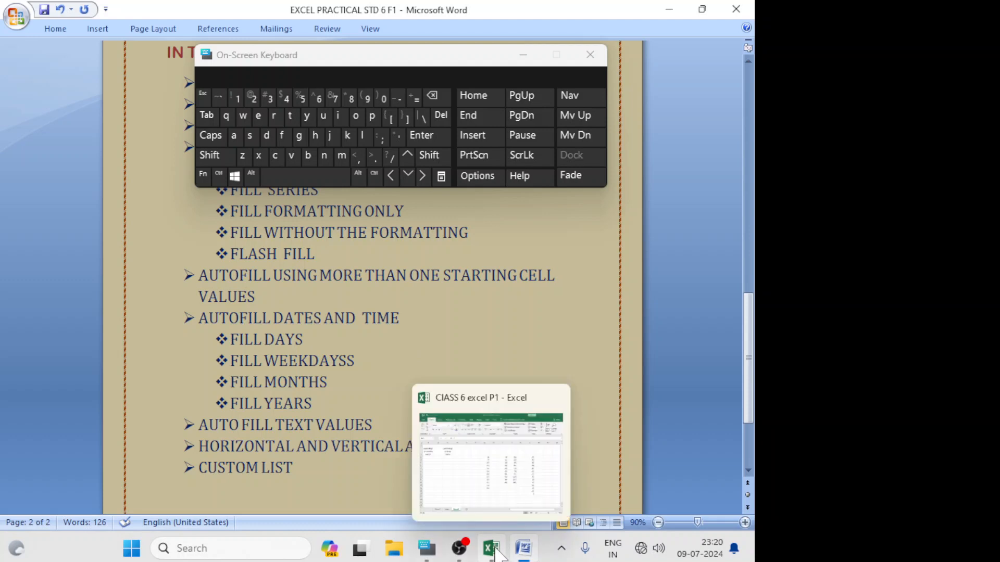
Switch back to the Excel workbook, look over the filled columns on Sheet2, and return to Sheet3
click(491, 549)
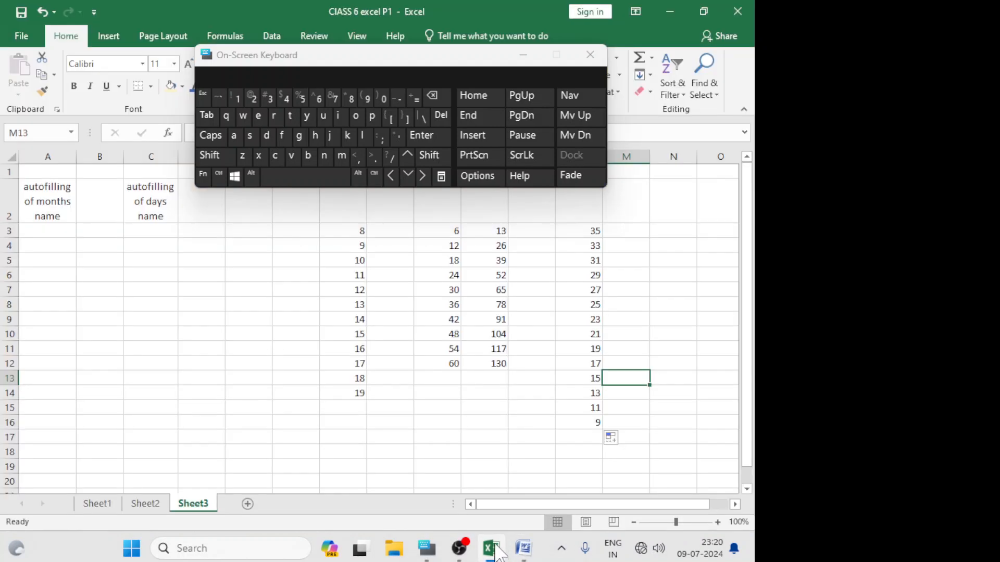
click(163, 504)
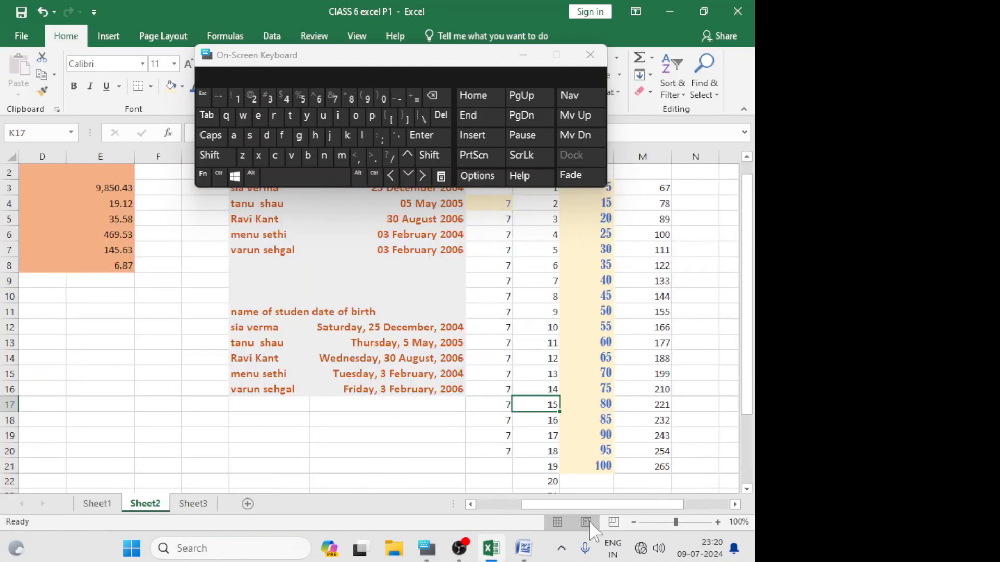
drag(610, 504, 631, 504)
click(195, 504)
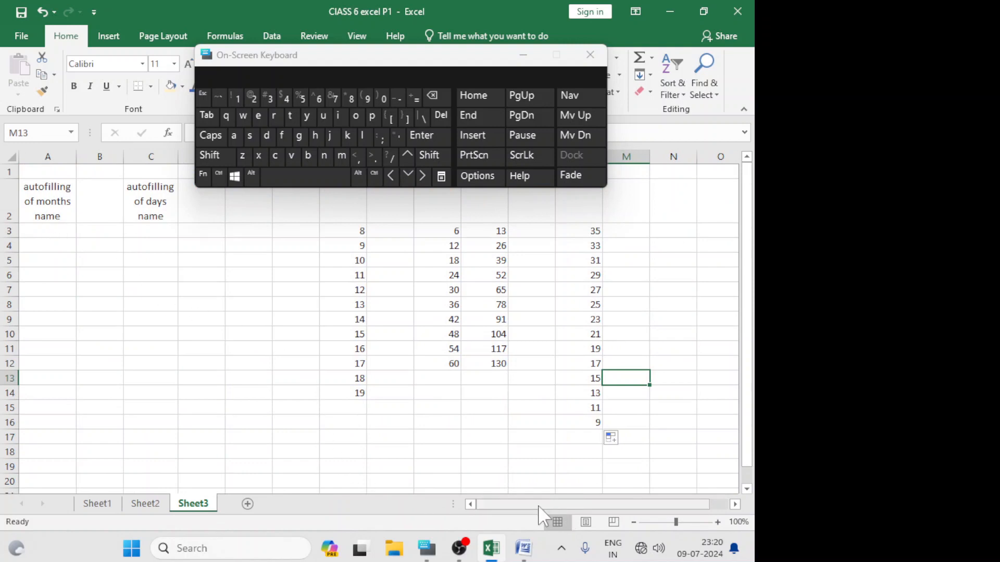
drag(539, 505, 517, 505)
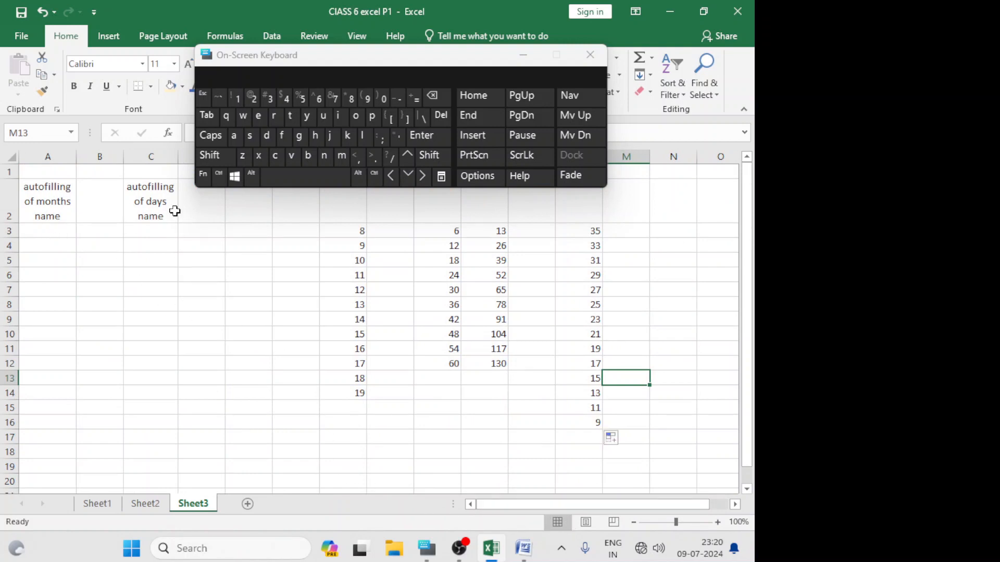
Enter the date 9-7-2024 in C4 below the days name heading
click(156, 247)
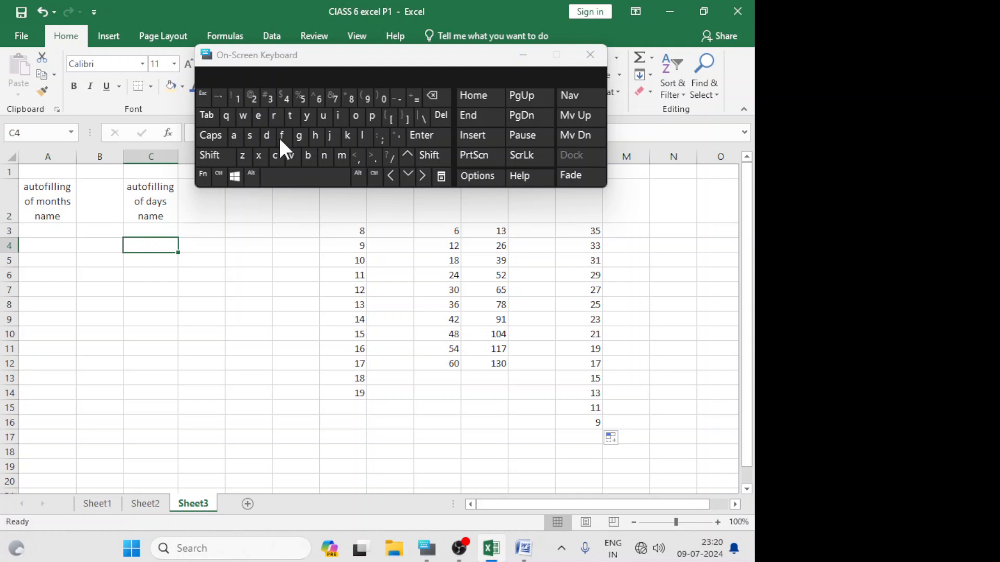
click(306, 100)
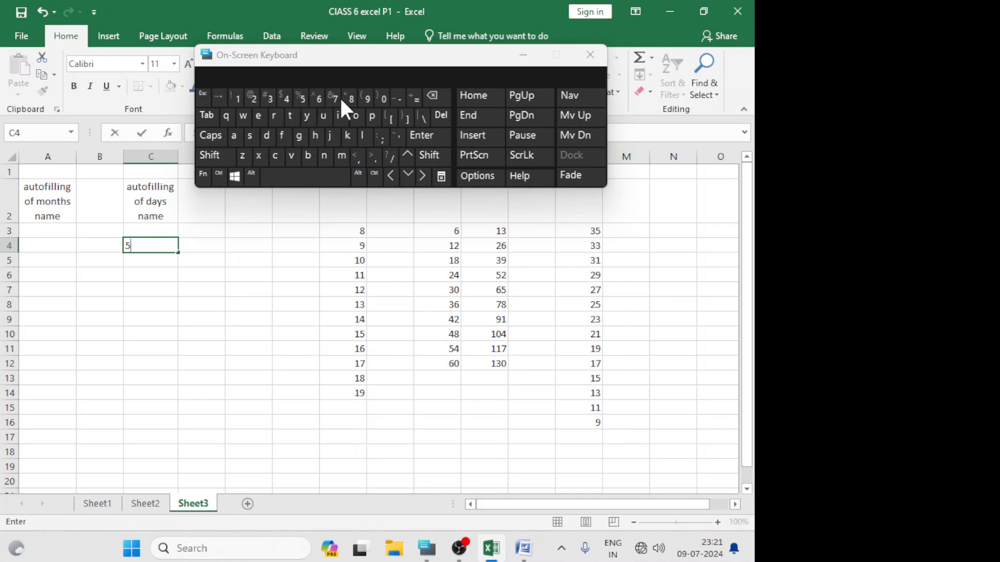
click(400, 98)
click(392, 99)
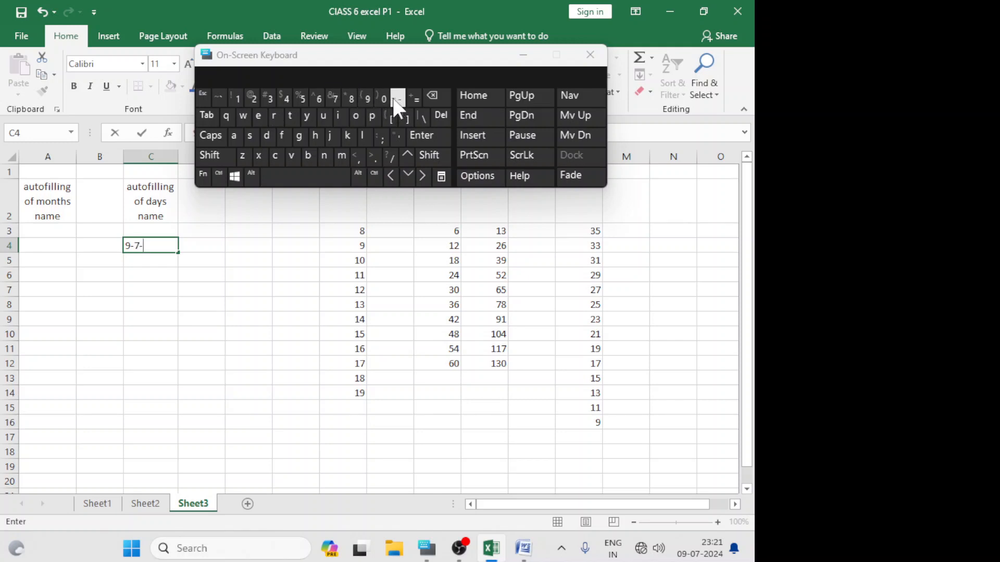
click(258, 100)
click(255, 101)
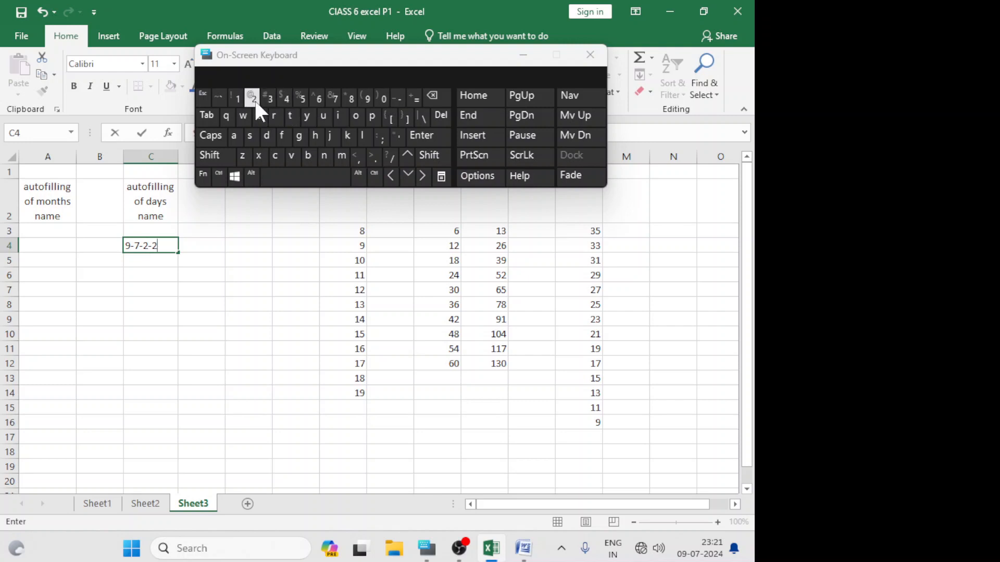
click(383, 99)
click(423, 135)
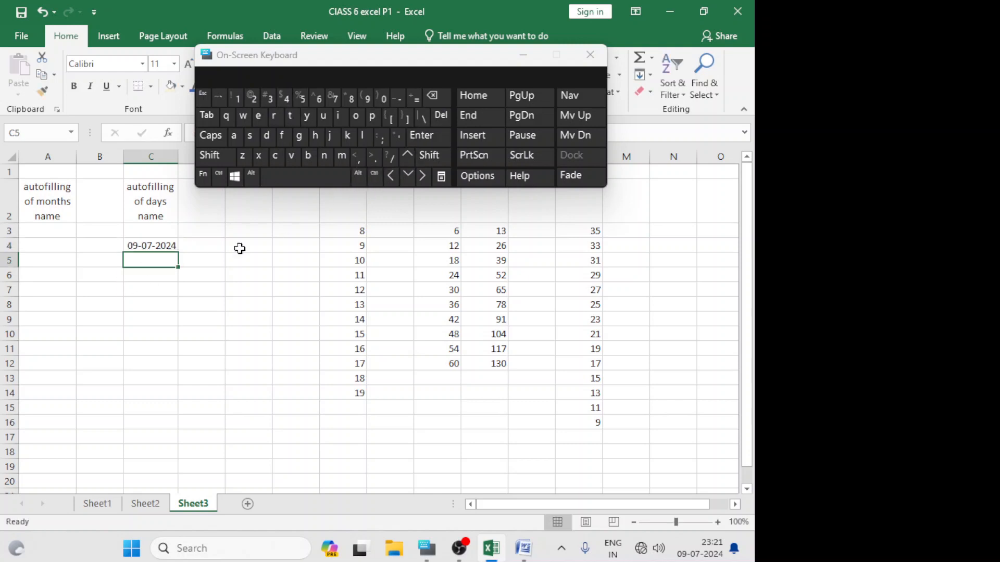
Autofill the date from C4 down column C to C18
click(151, 245)
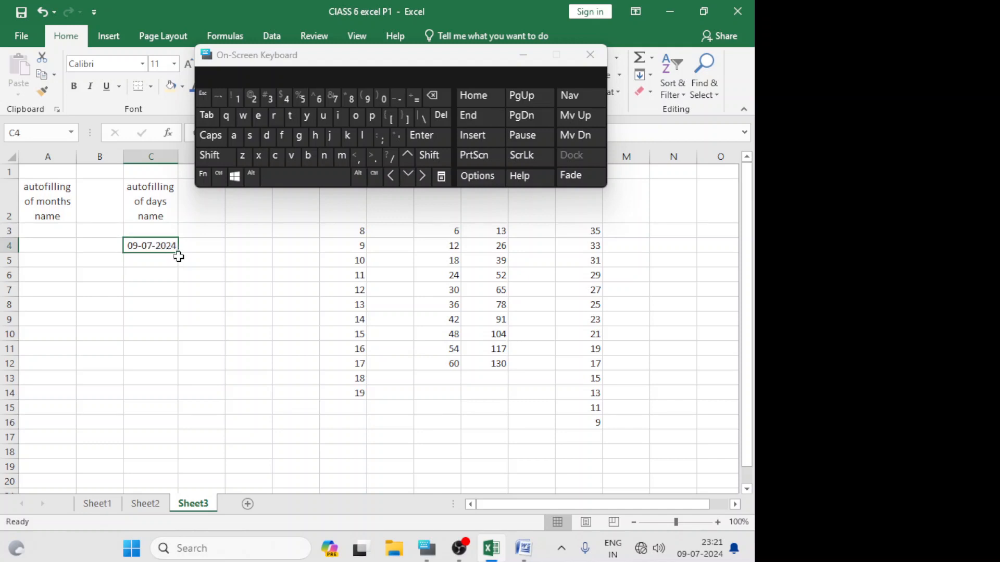
drag(179, 253, 188, 452)
click(189, 453)
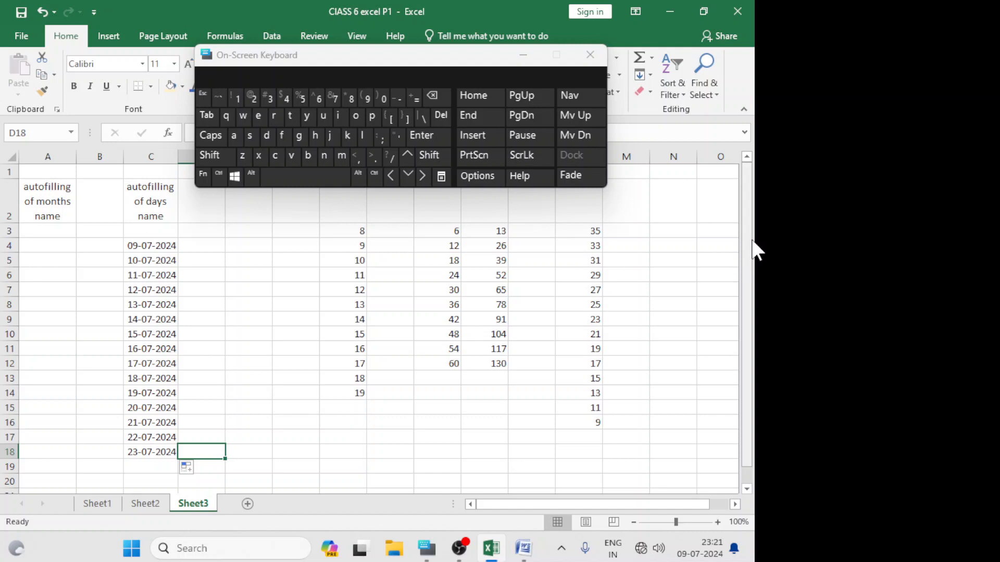
Apply the Fill Days option to the dates in C4:C18, and switch the fill to Fill Weekdays
drag(746, 241, 747, 274)
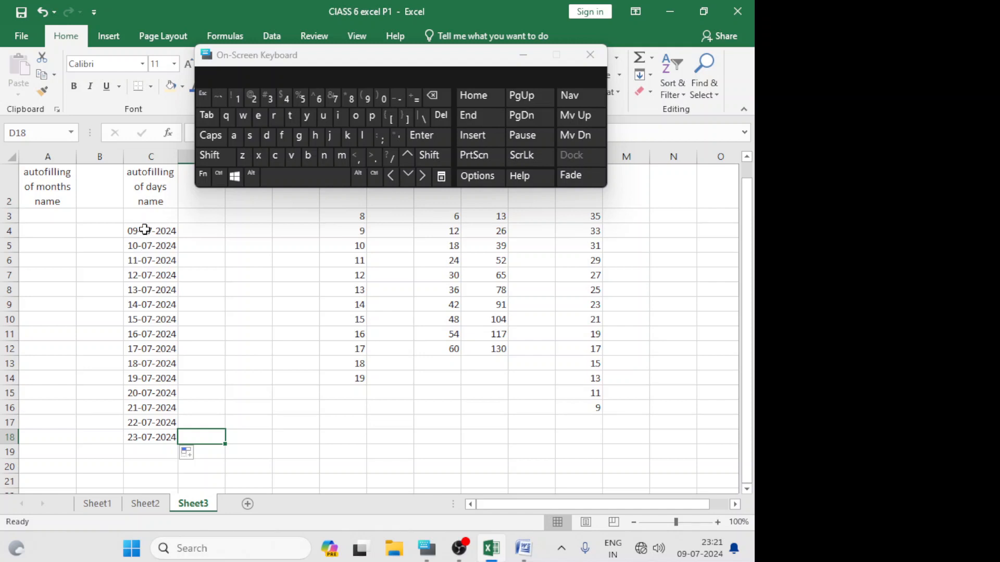
drag(145, 230, 161, 437)
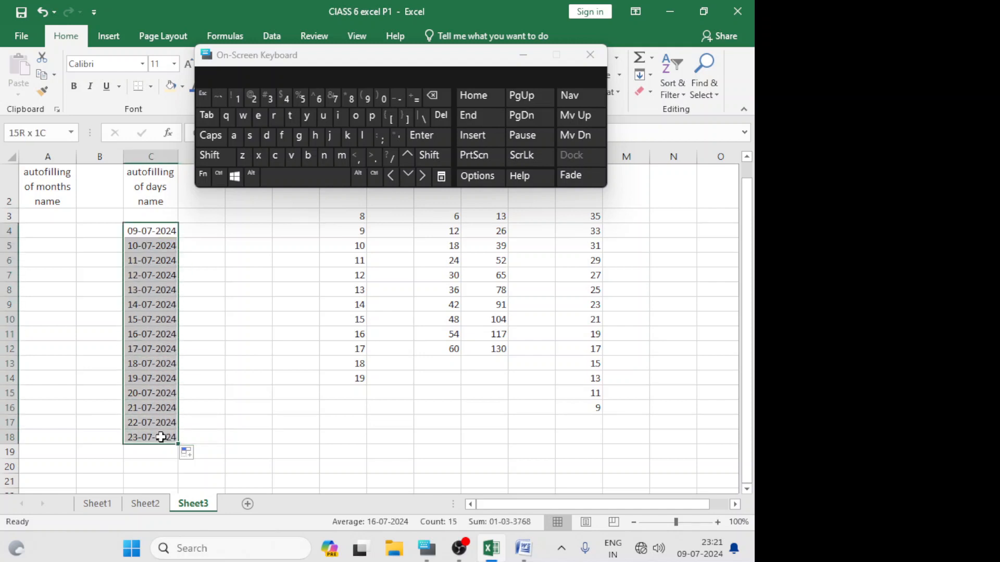
click(201, 455)
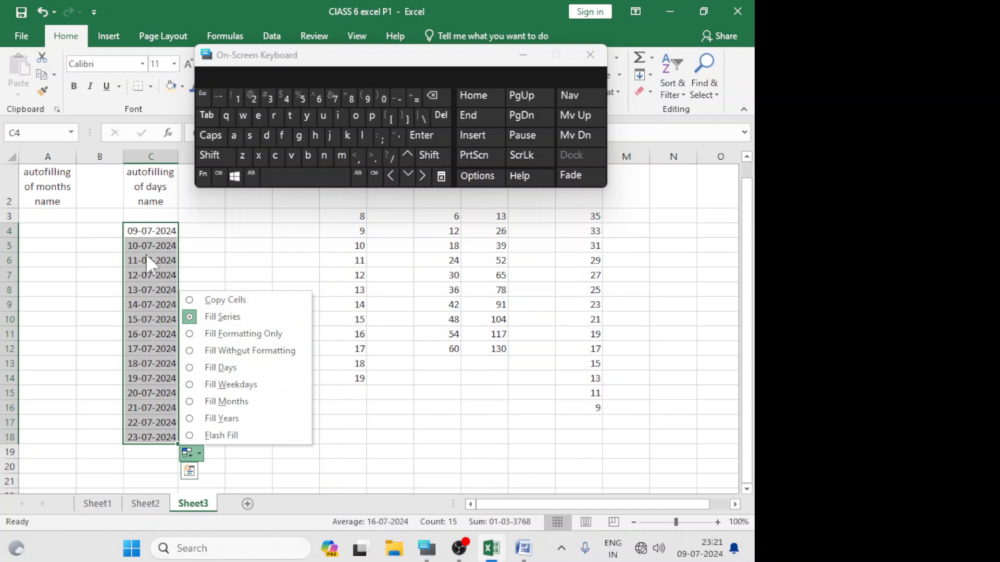
click(190, 367)
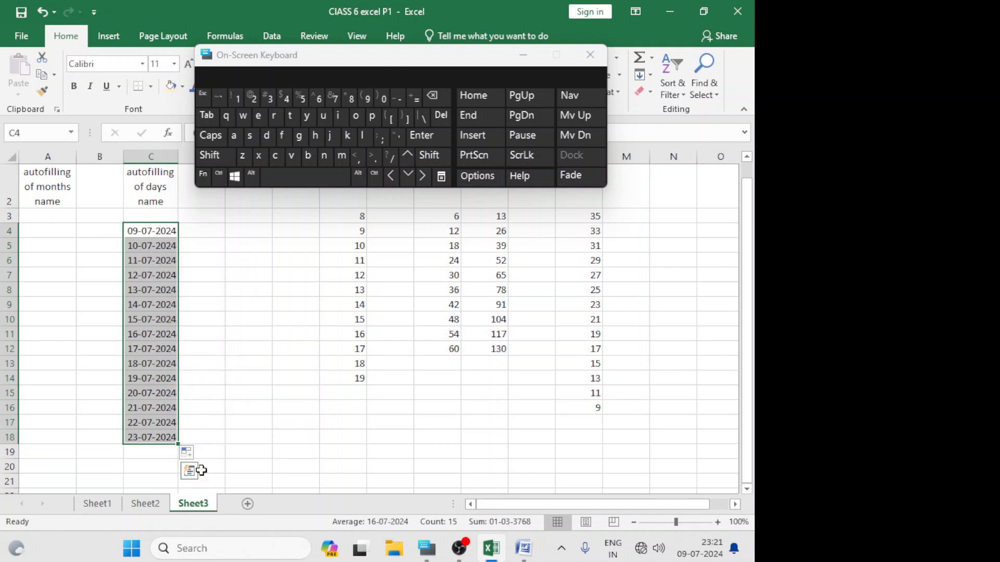
click(198, 454)
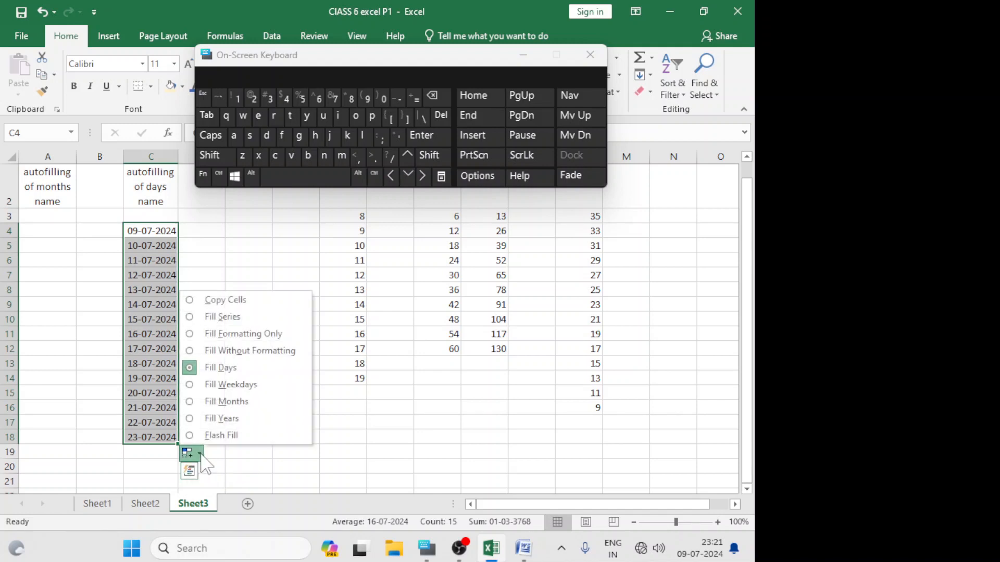
click(212, 383)
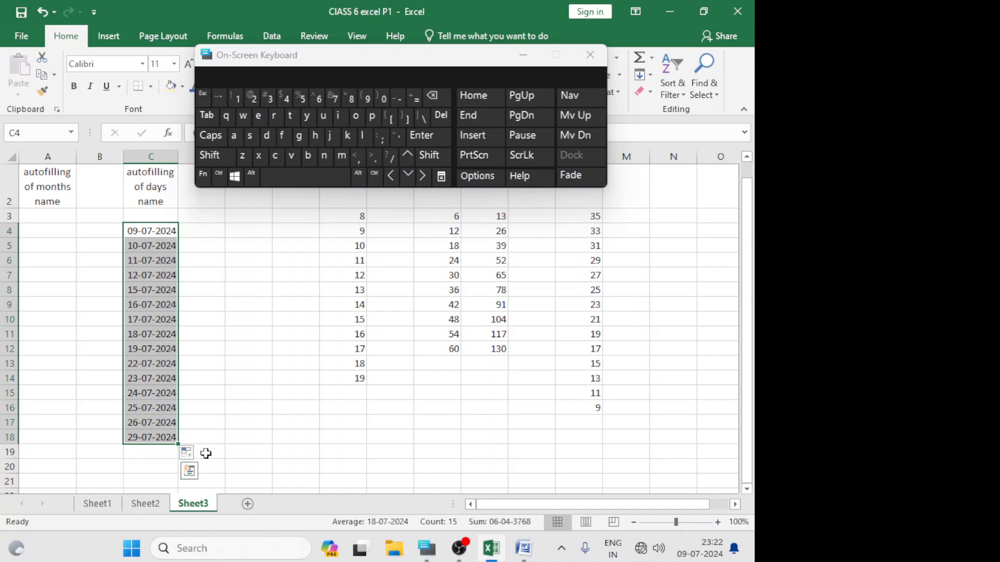
Change the autofill option of the dates in C4:C18 to Fill Months
click(201, 455)
click(201, 455)
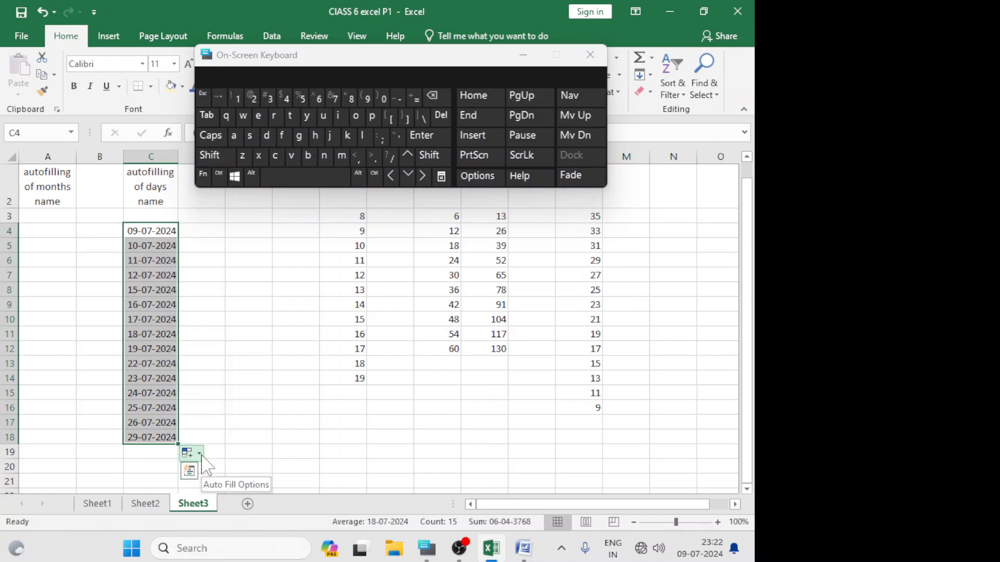
click(201, 455)
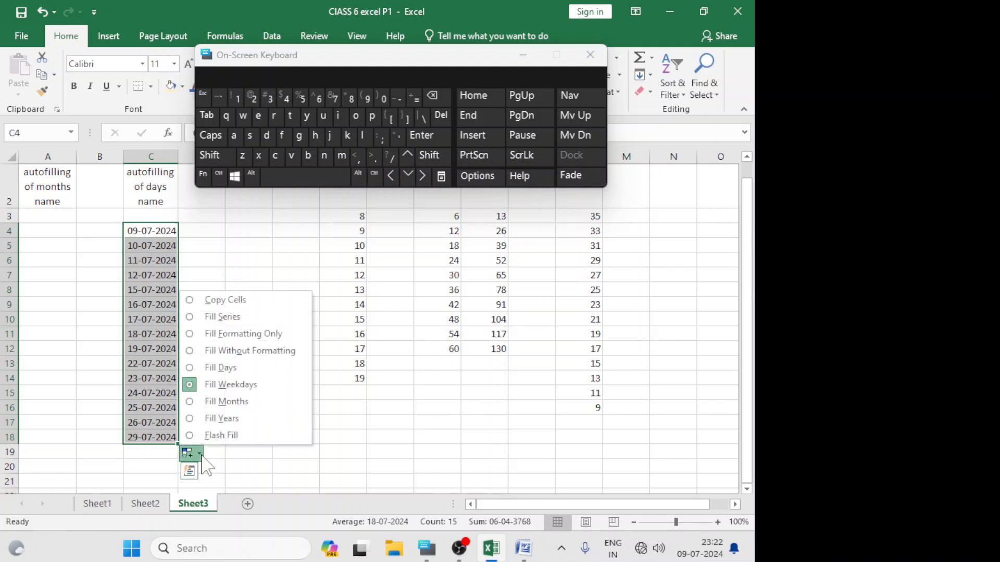
click(191, 404)
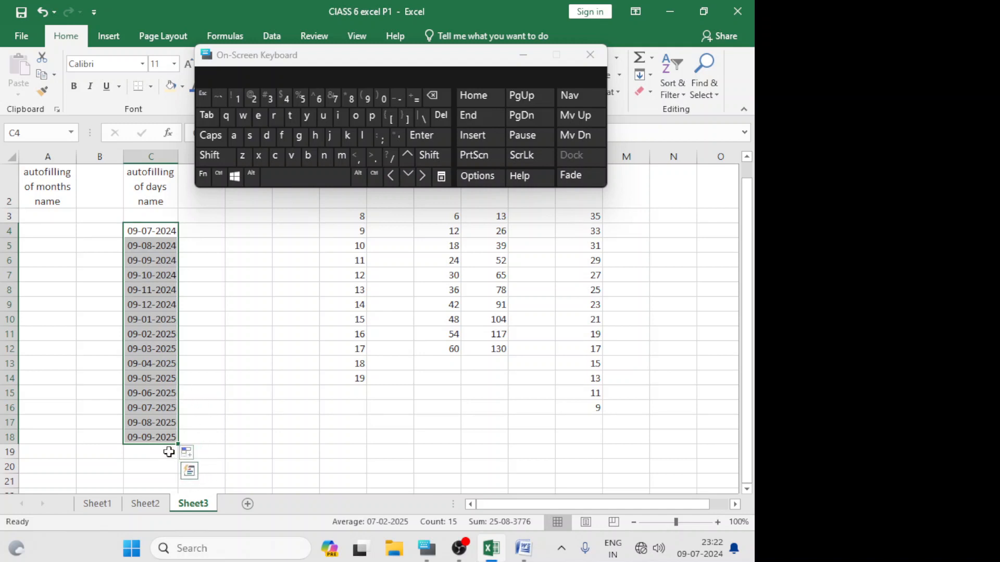
Change the autofill option of the dates in C4:C18 to Fill Years and deselect the range
click(198, 454)
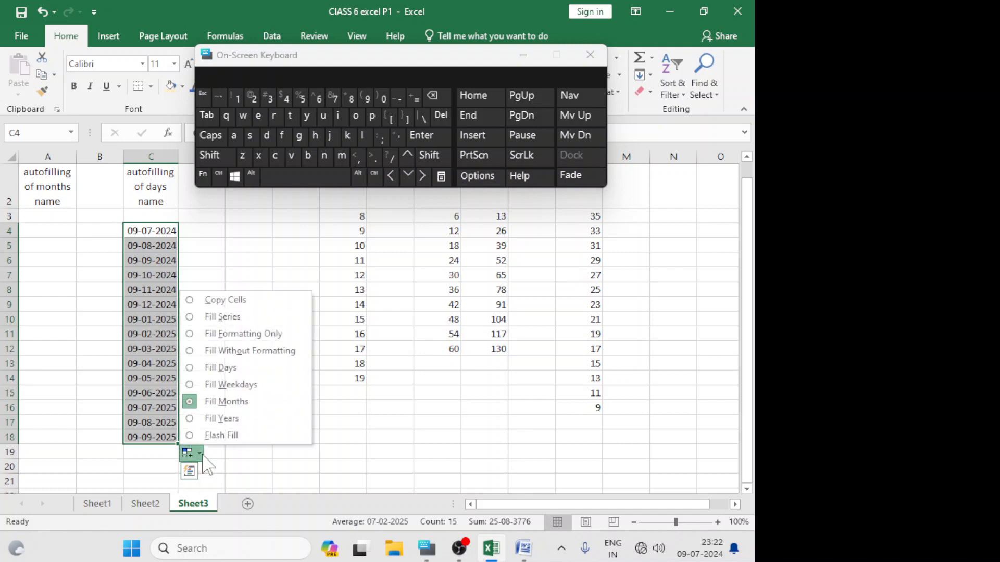
click(194, 419)
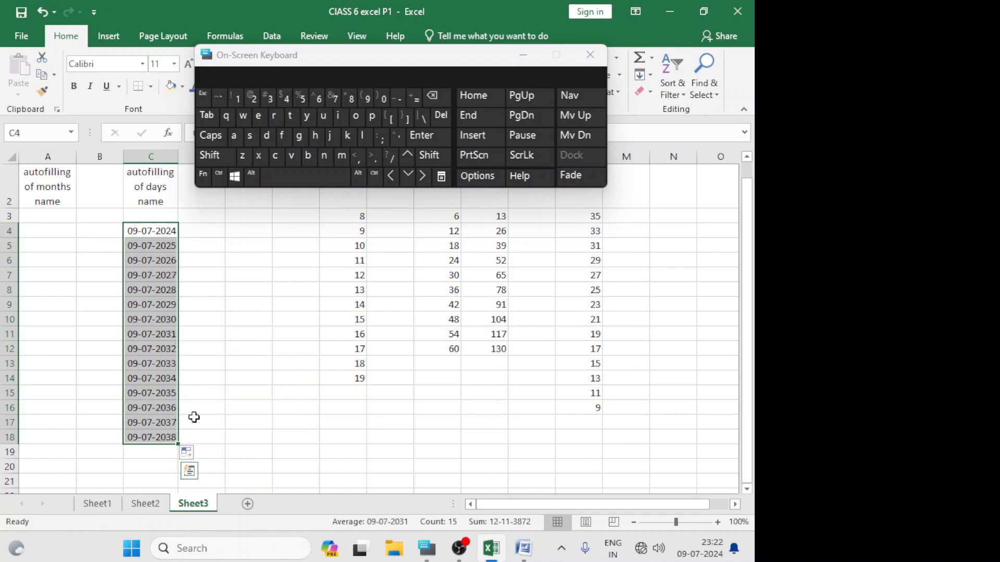
click(201, 348)
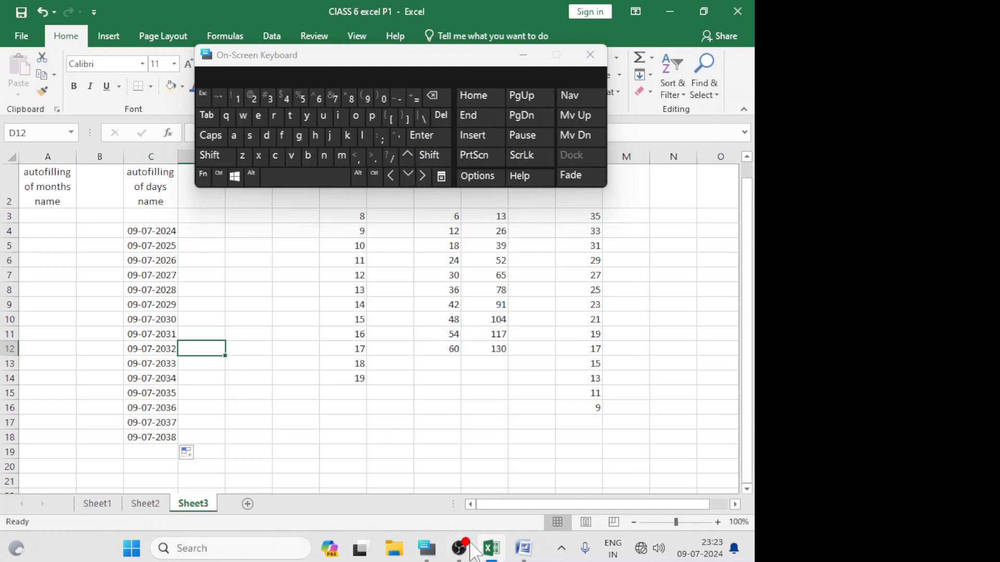
Switch to the Word topic list and correct the misspelled topic to FILL WEEKDAYS
click(522, 551)
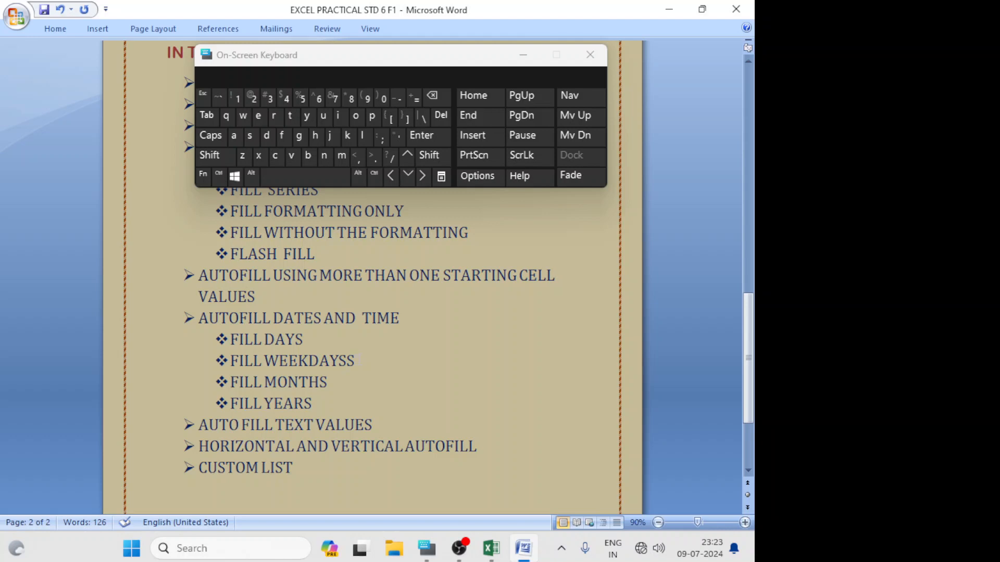
click(432, 96)
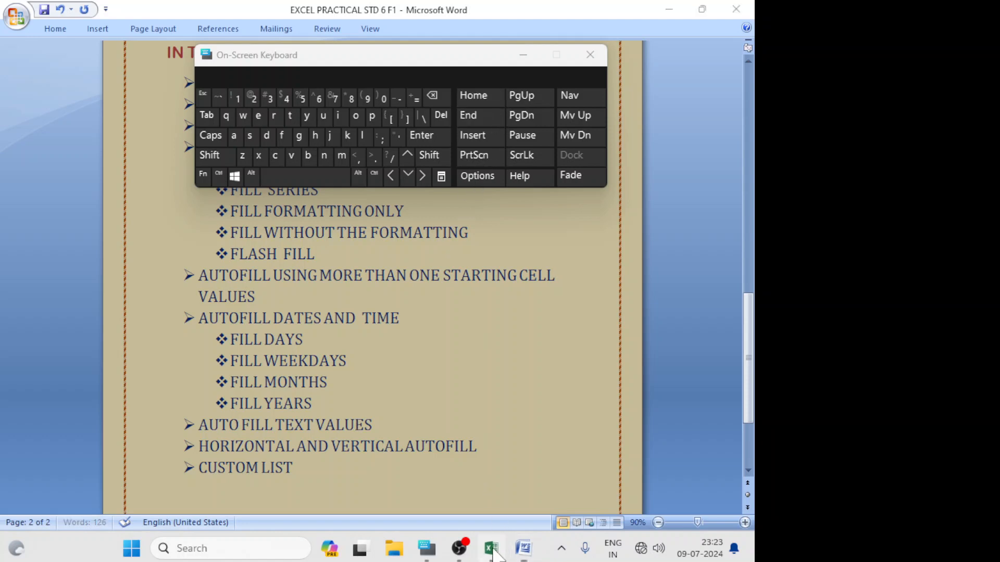
Switch to the Excel workbook and return to Sheet3 after looking at the other sheets
click(492, 546)
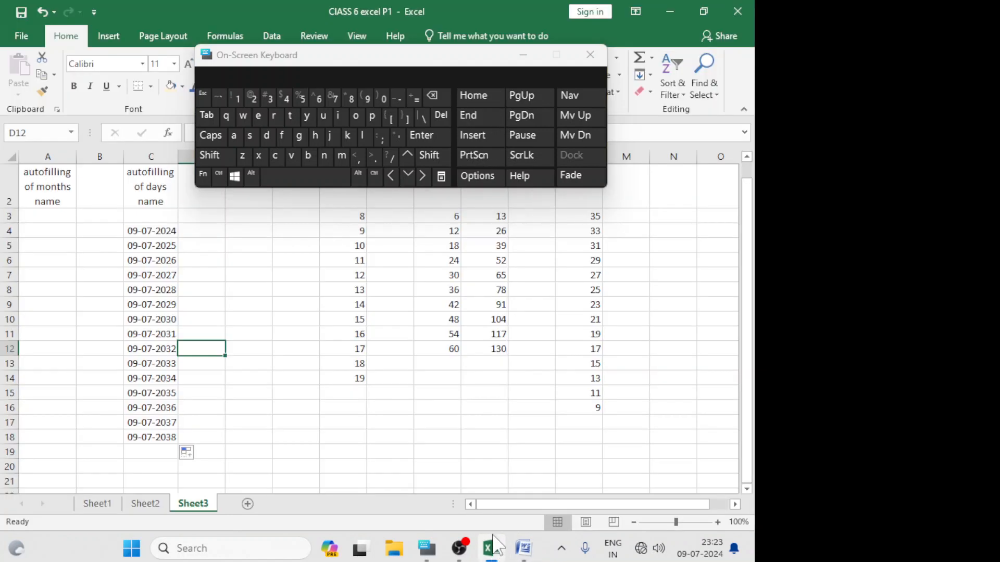
click(166, 507)
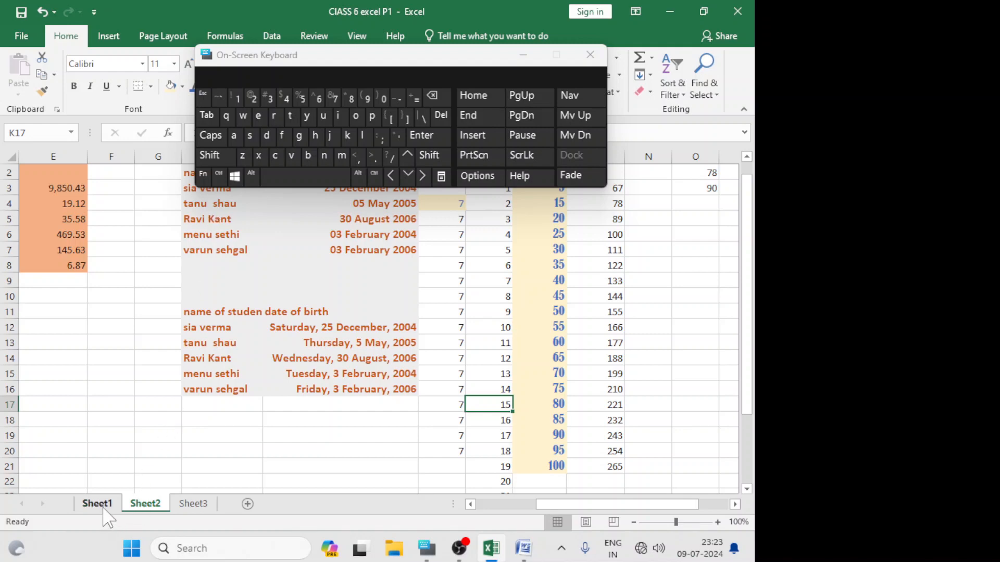
click(103, 507)
click(192, 505)
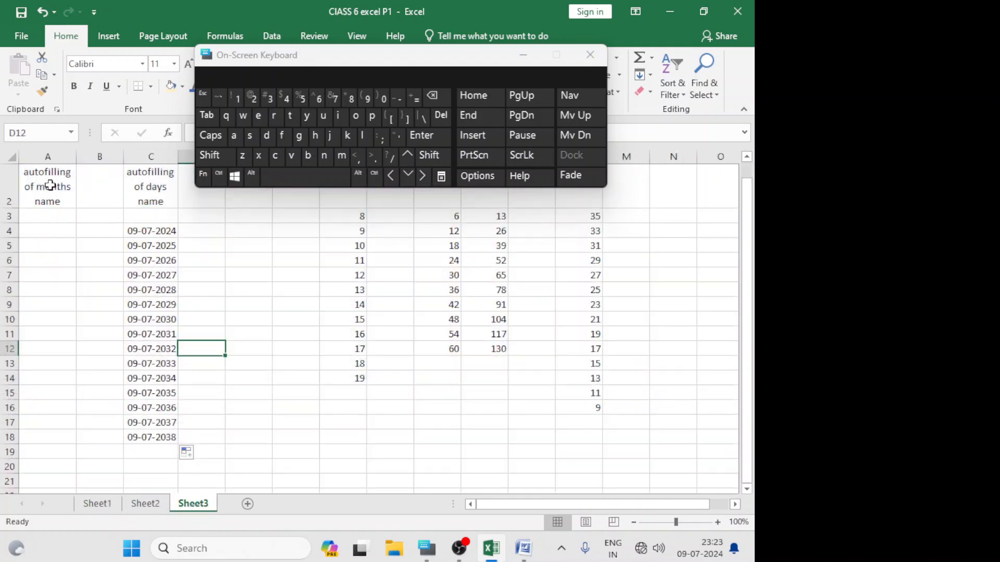
Enter the day name Monday in cell A3 under the autofilling of months name heading
click(39, 217)
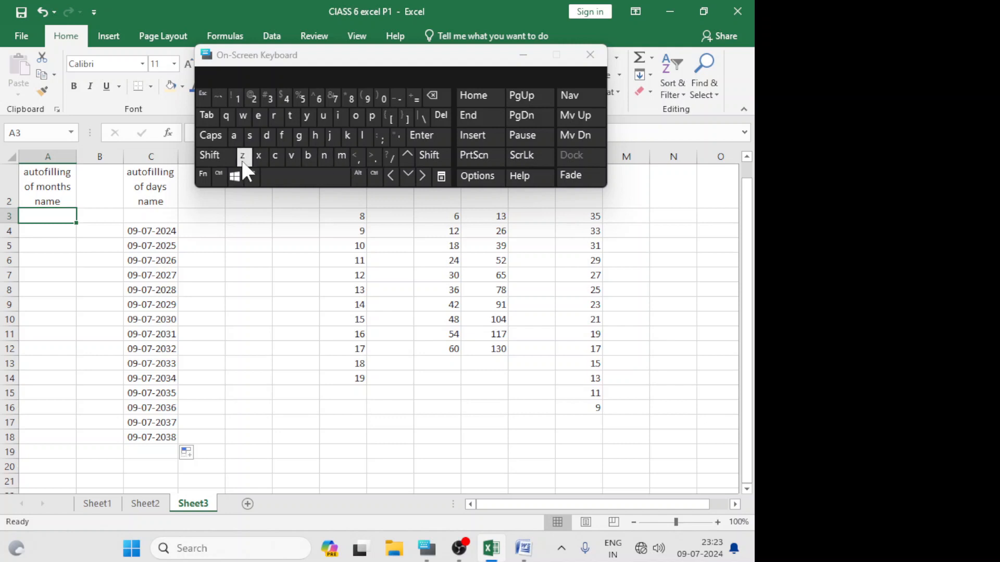
click(225, 156)
click(341, 154)
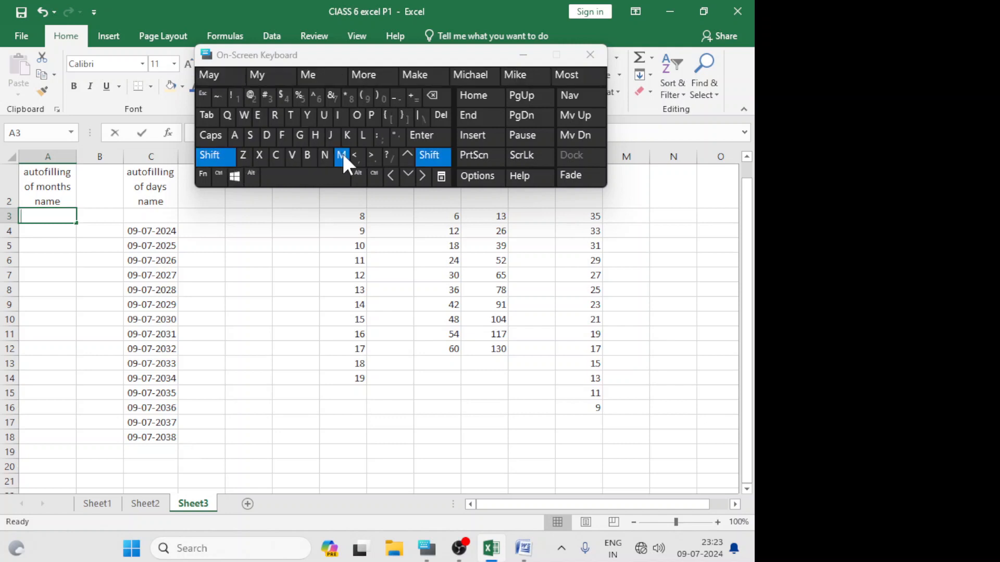
click(357, 116)
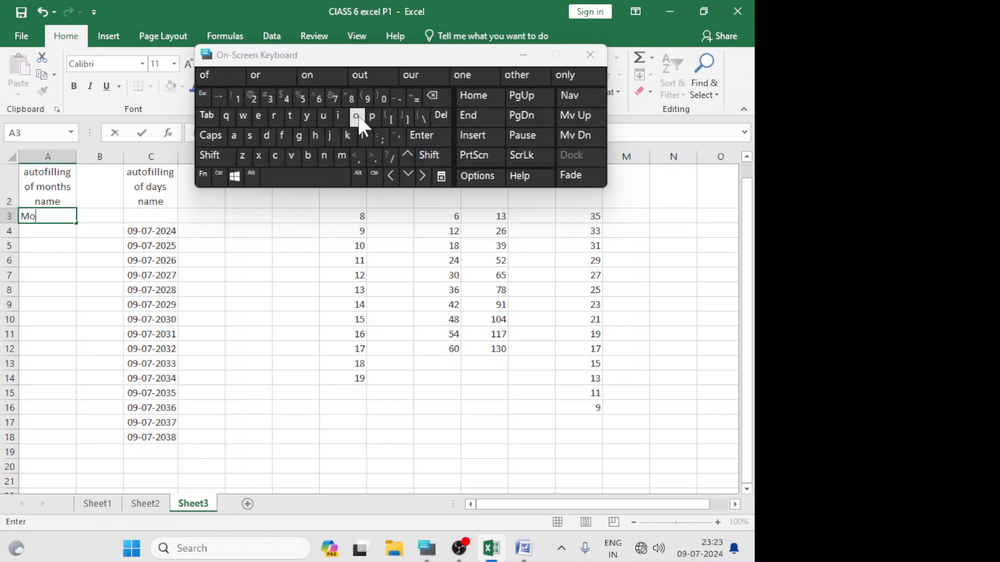
click(327, 157)
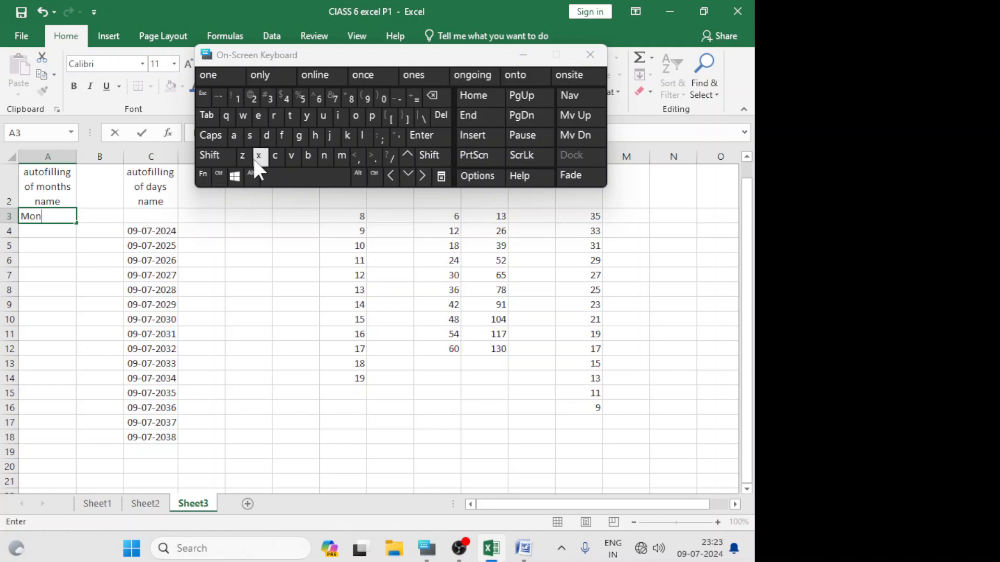
click(267, 137)
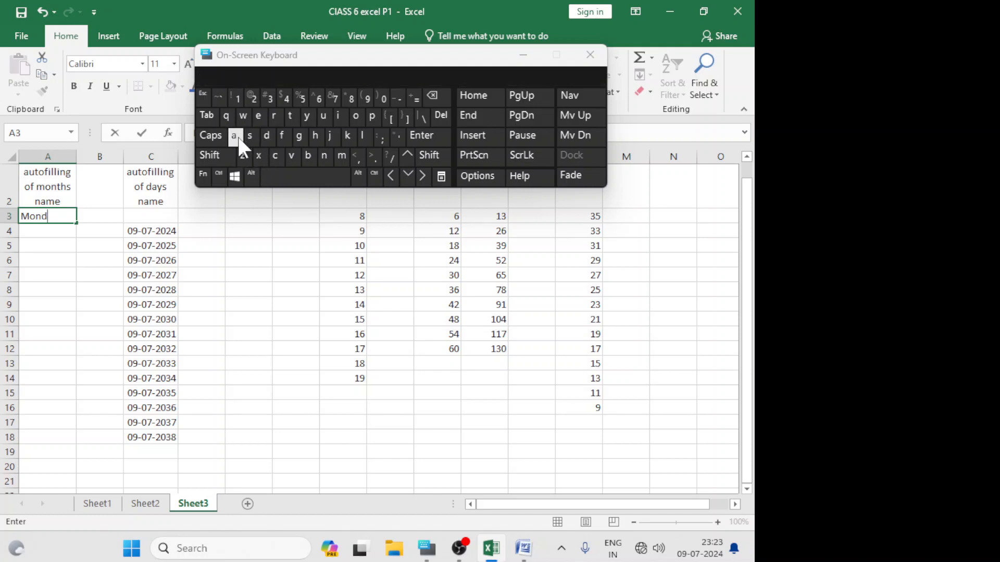
text(a)
click(309, 116)
click(95, 259)
Autofill the day names from A3 down to A18 and deselect the range
click(56, 217)
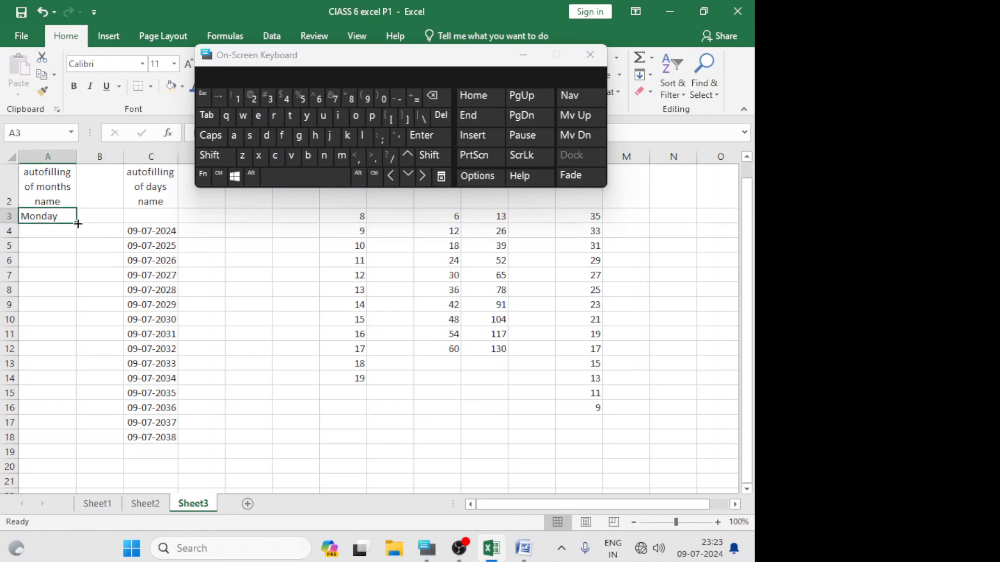
click(77, 223)
click(75, 254)
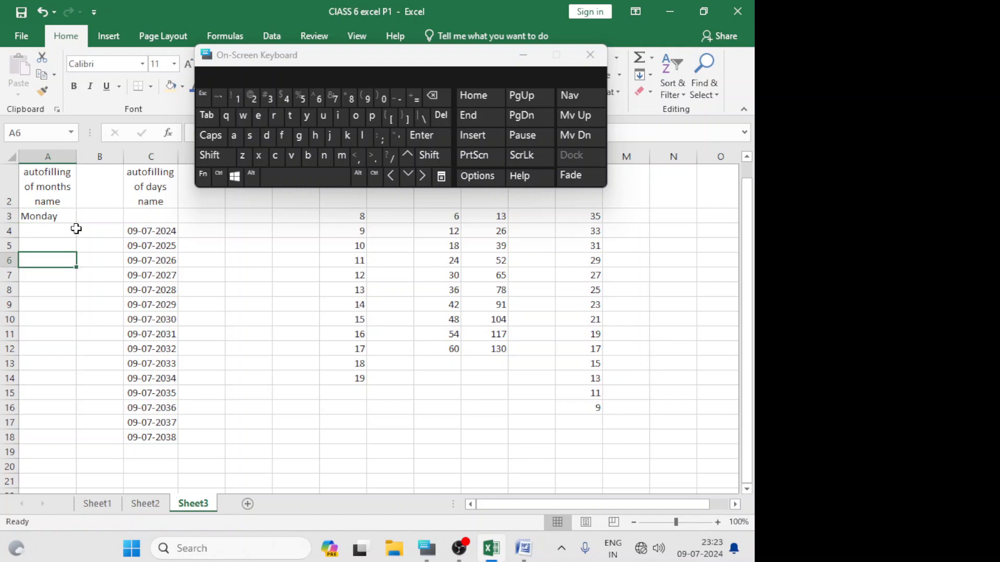
click(70, 221)
drag(76, 223, 78, 443)
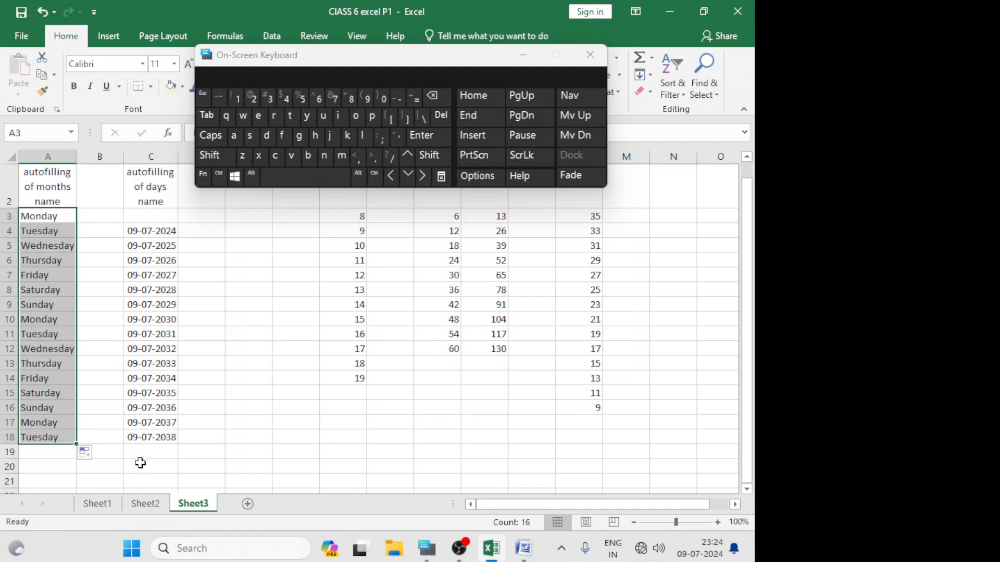
click(85, 350)
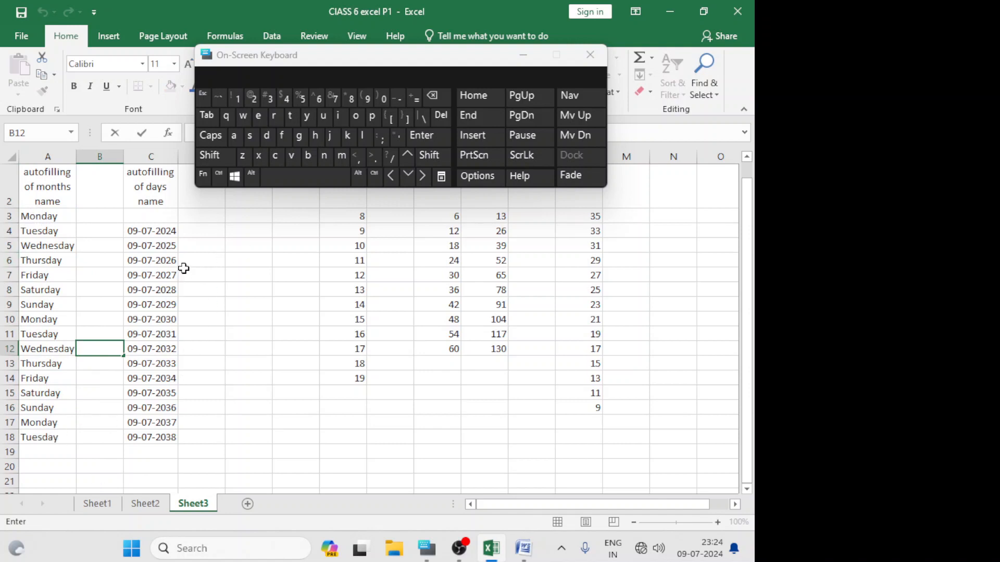
Enter the abbreviated day name Mon in cell E4
click(242, 233)
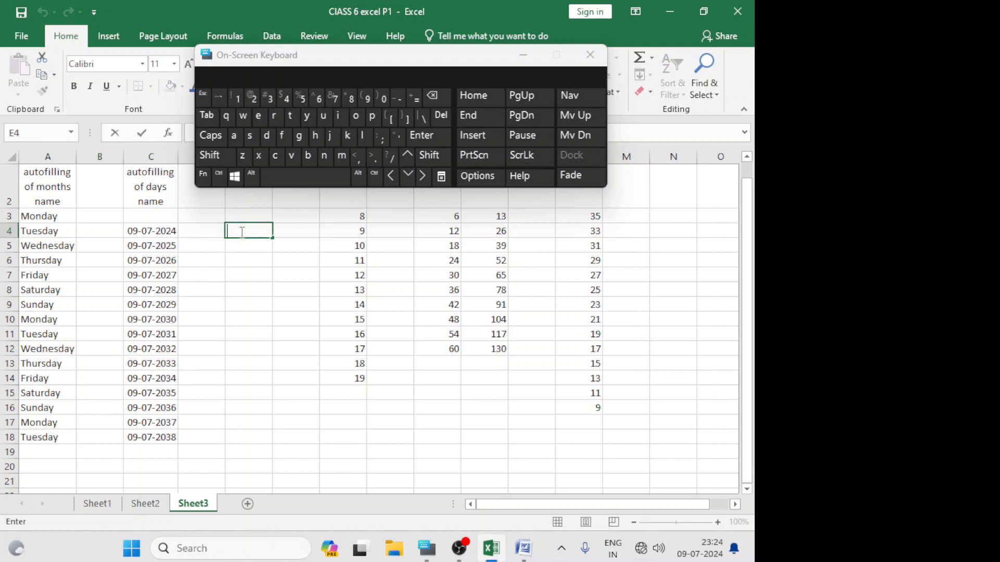
click(221, 160)
click(221, 160)
click(214, 157)
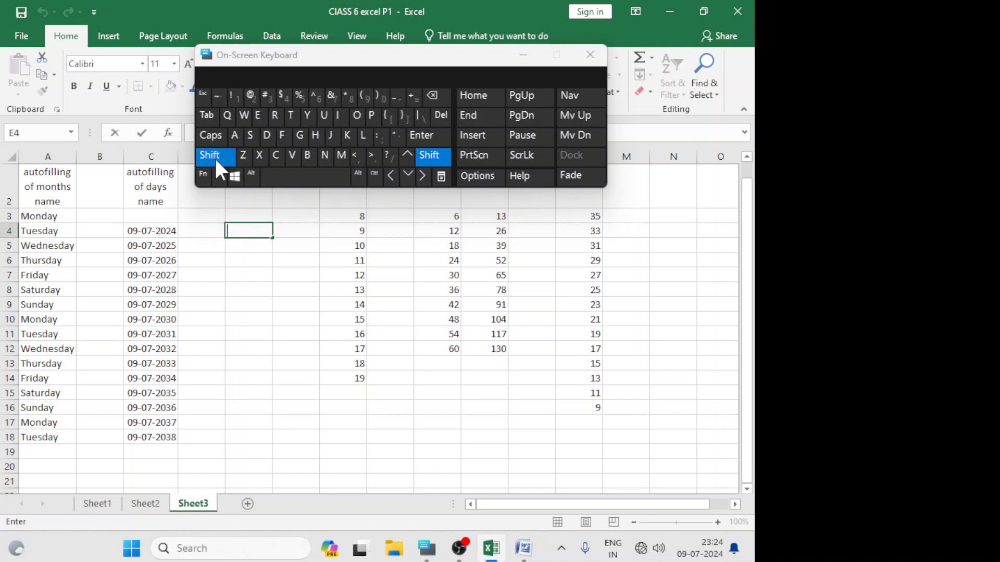
click(341, 156)
click(356, 116)
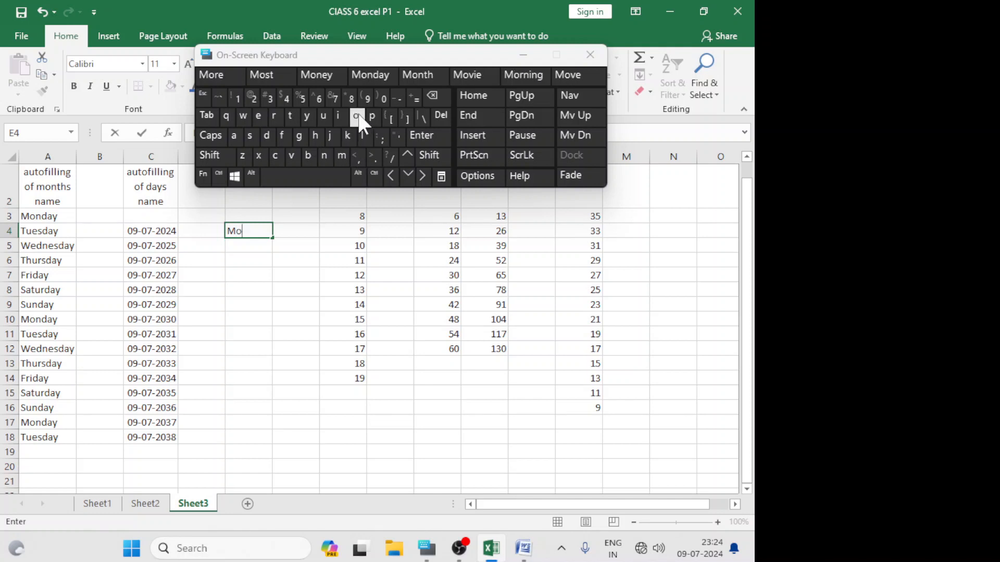
click(324, 157)
click(279, 279)
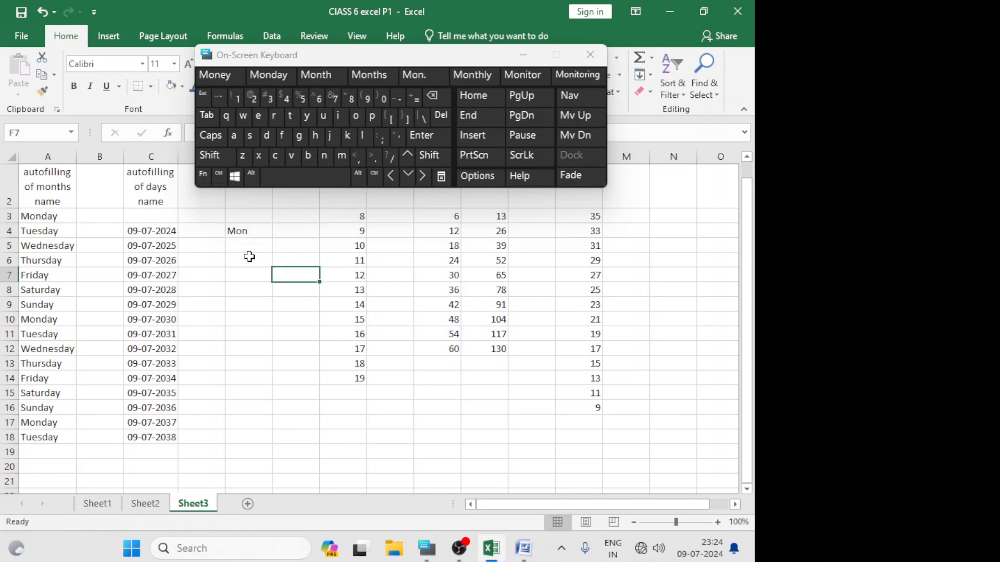
Autofill the abbreviated day names from E4 down to E13 and deselect the range
click(241, 230)
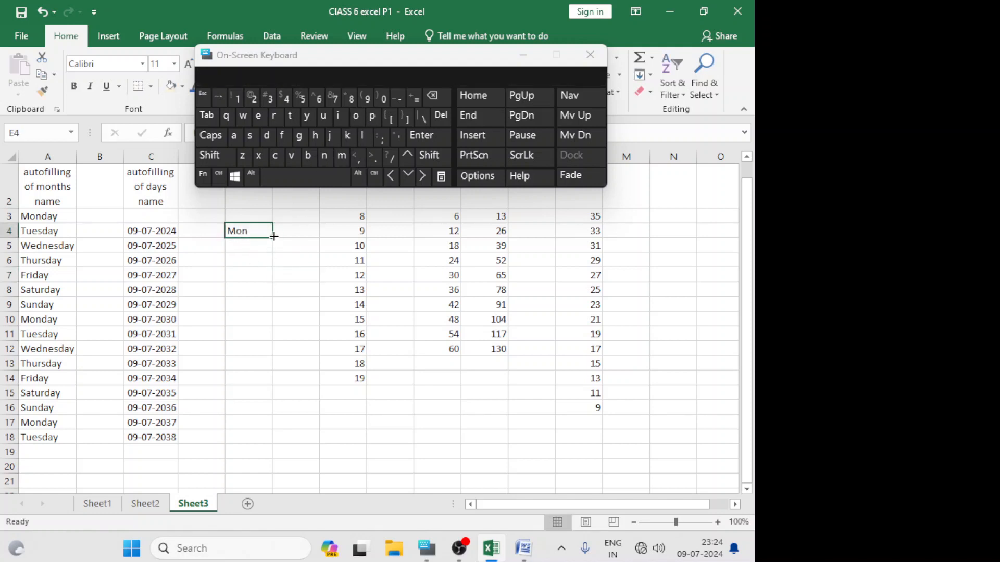
drag(273, 239, 273, 385)
click(337, 392)
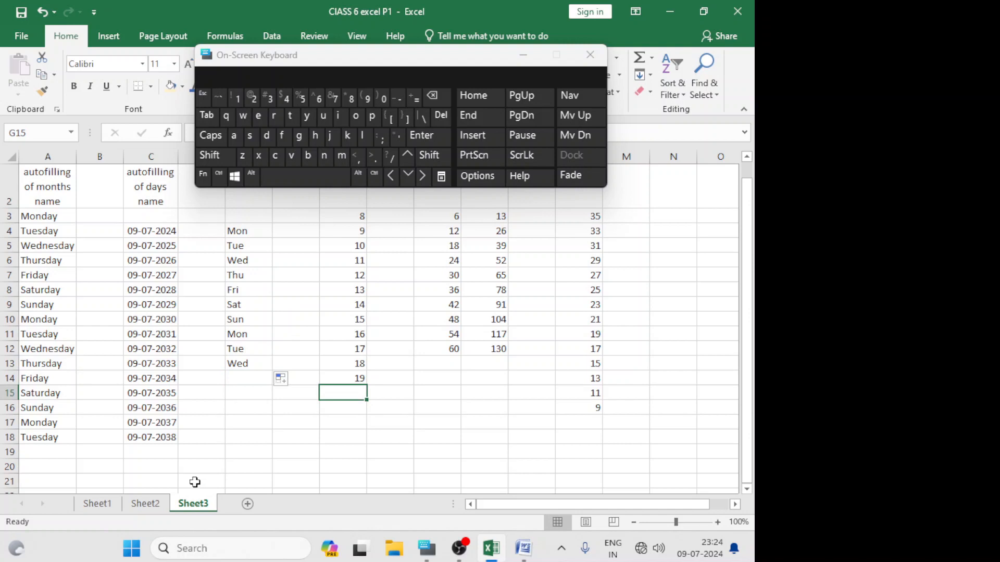
Enter the abbreviated day name Fri in cell E18
click(252, 438)
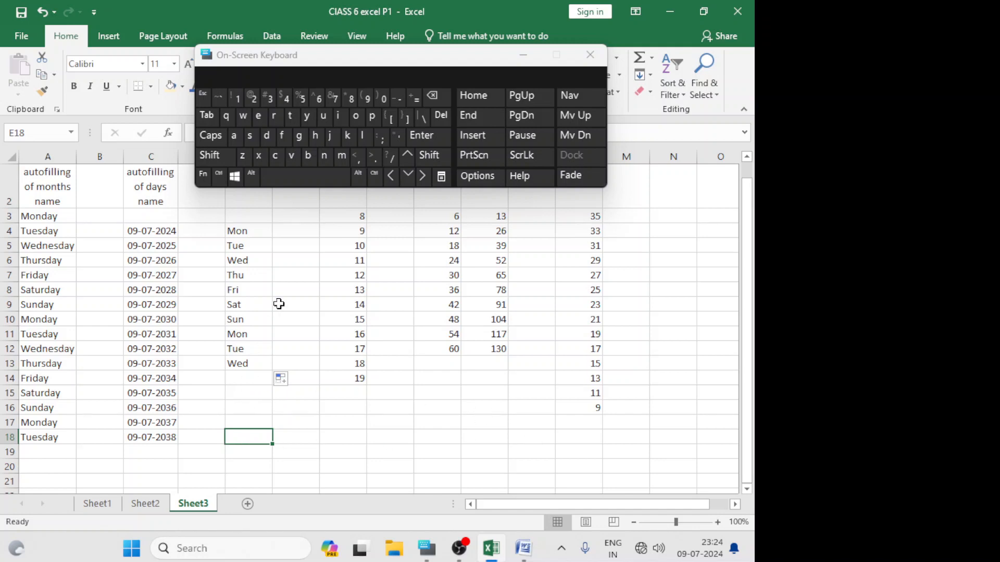
click(211, 156)
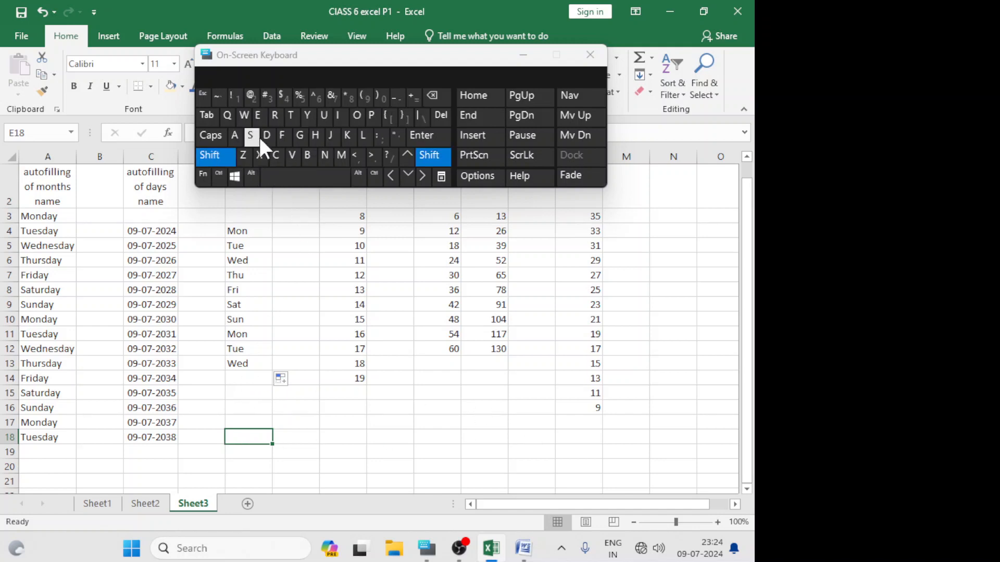
click(282, 136)
click(274, 117)
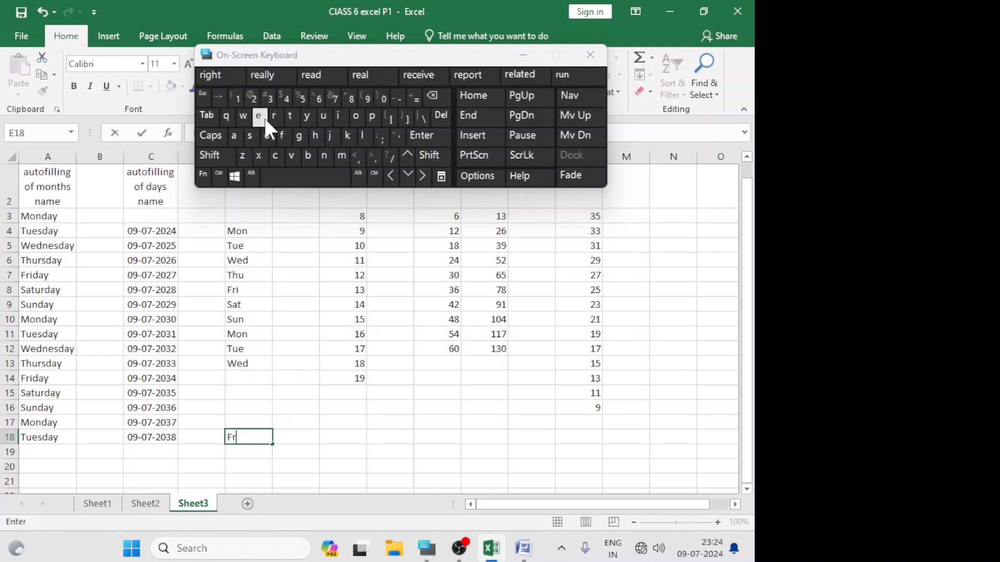
click(338, 118)
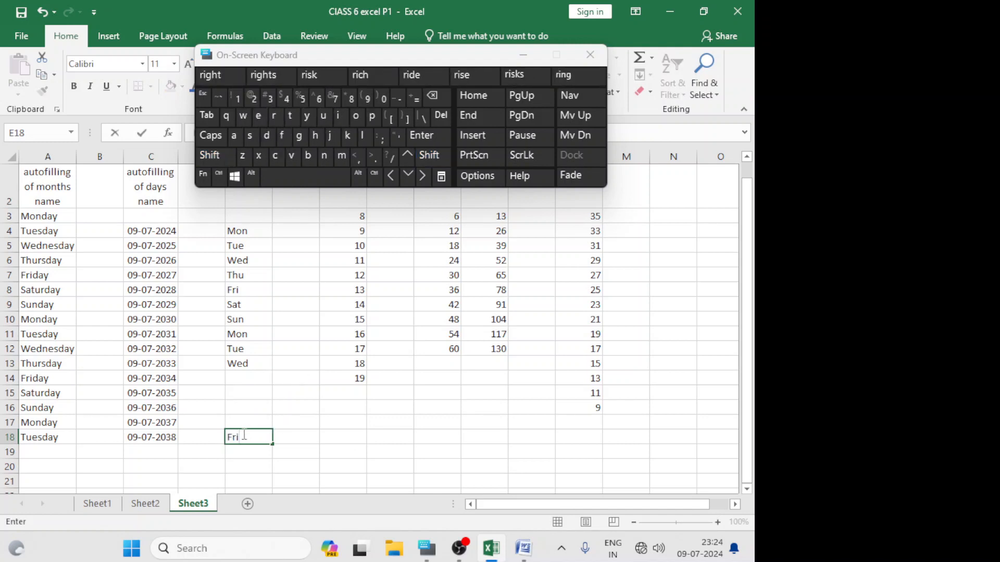
click(291, 452)
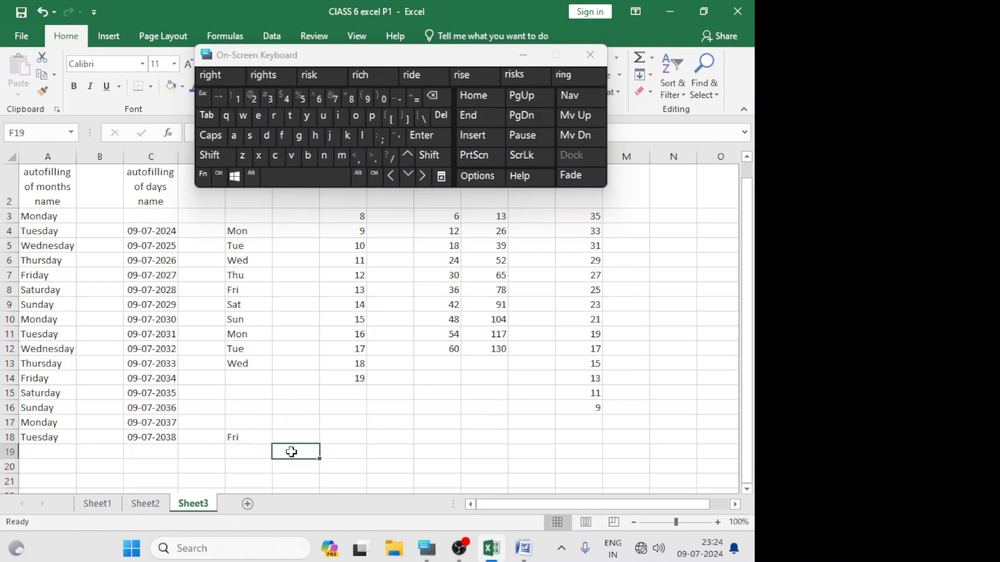
Autofill the abbreviated day names horizontally from E18 to J18 and deselect the range
click(234, 438)
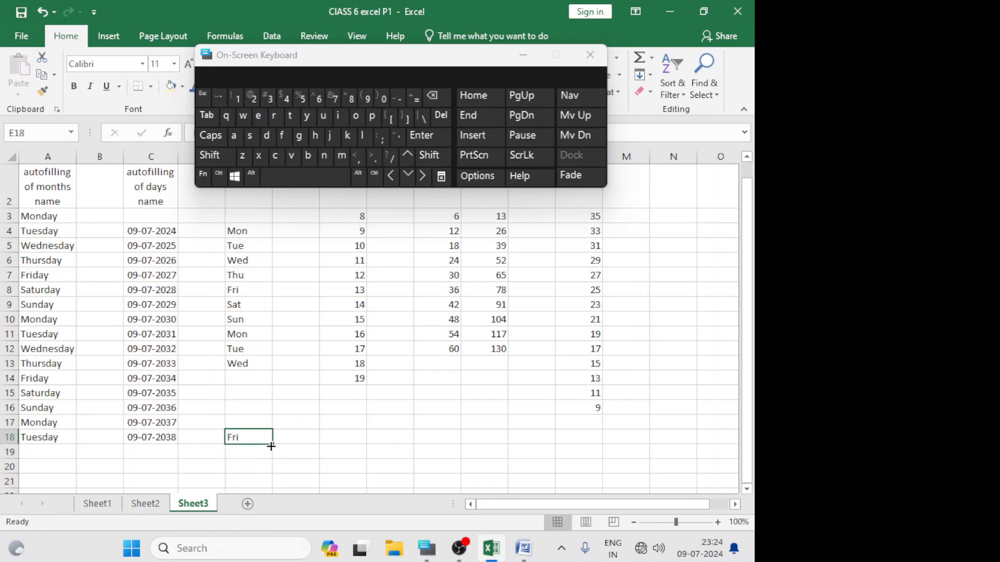
drag(271, 446, 518, 451)
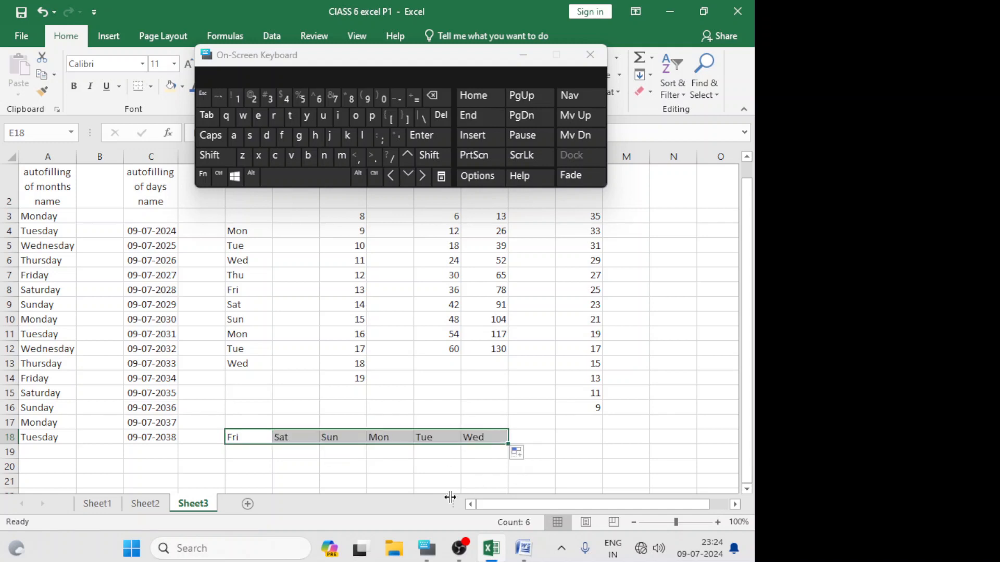
click(312, 463)
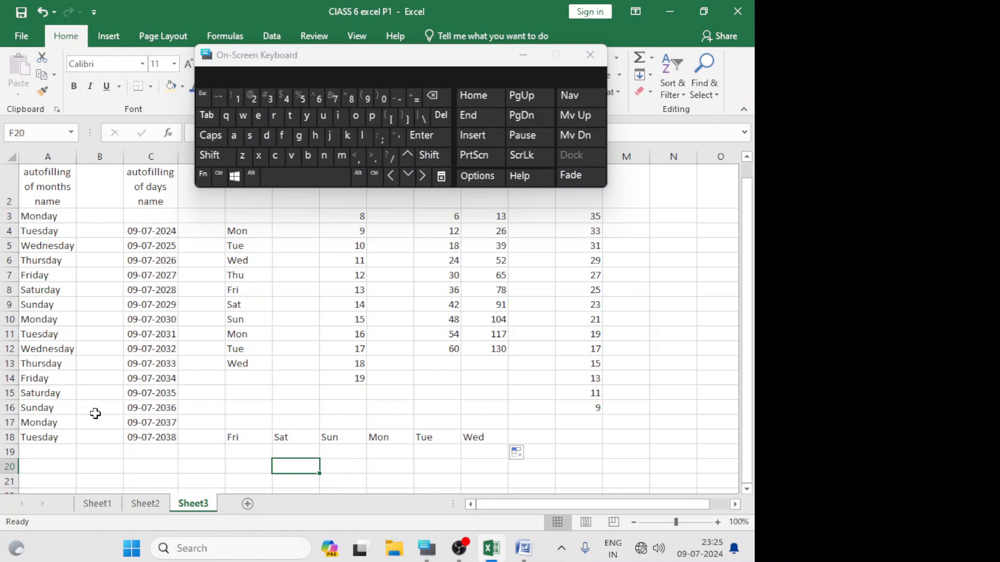
Enter the month name March in cell N5
mouse_move(488, 556)
drag(646, 505, 703, 512)
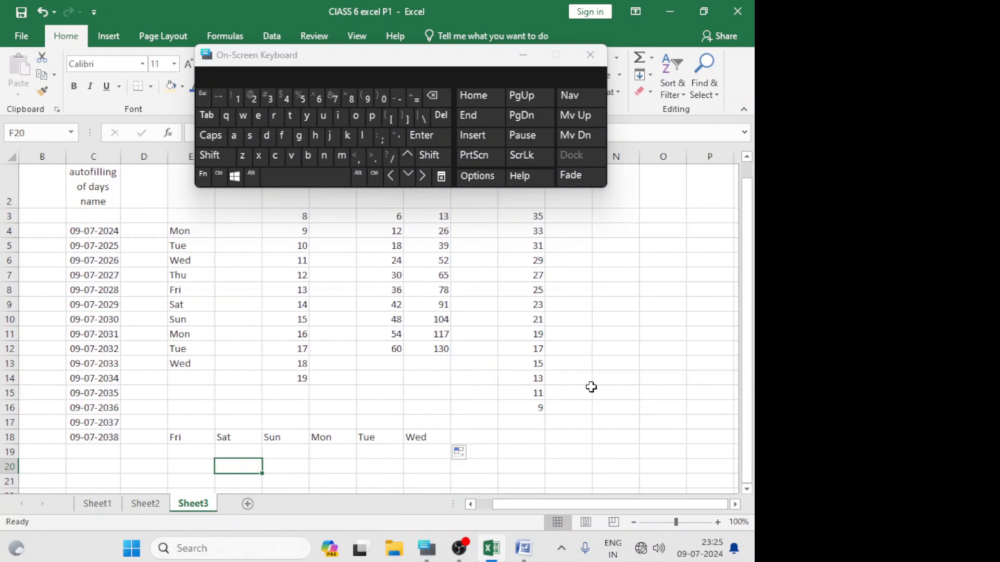
click(614, 275)
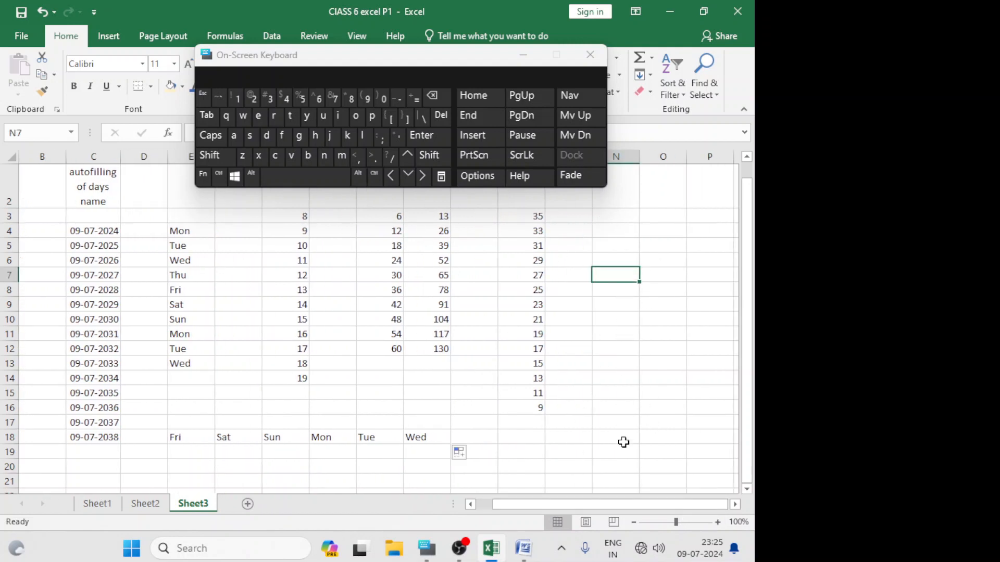
click(611, 245)
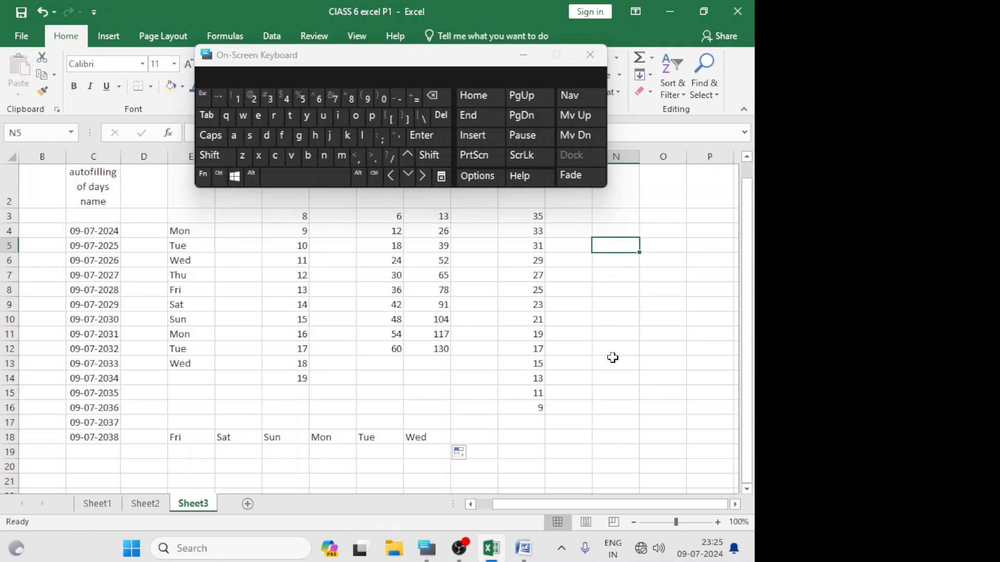
click(211, 156)
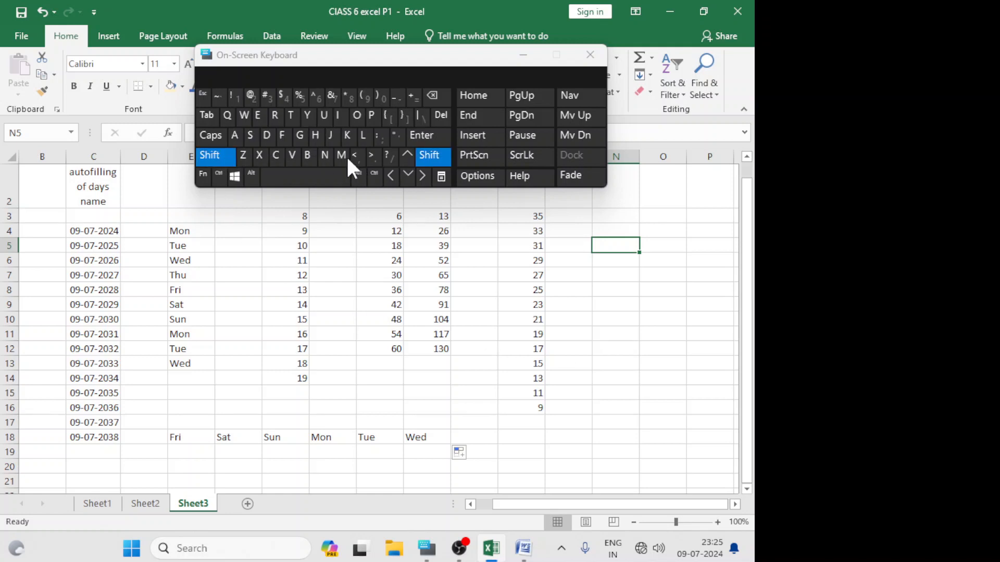
click(341, 155)
click(234, 136)
click(274, 116)
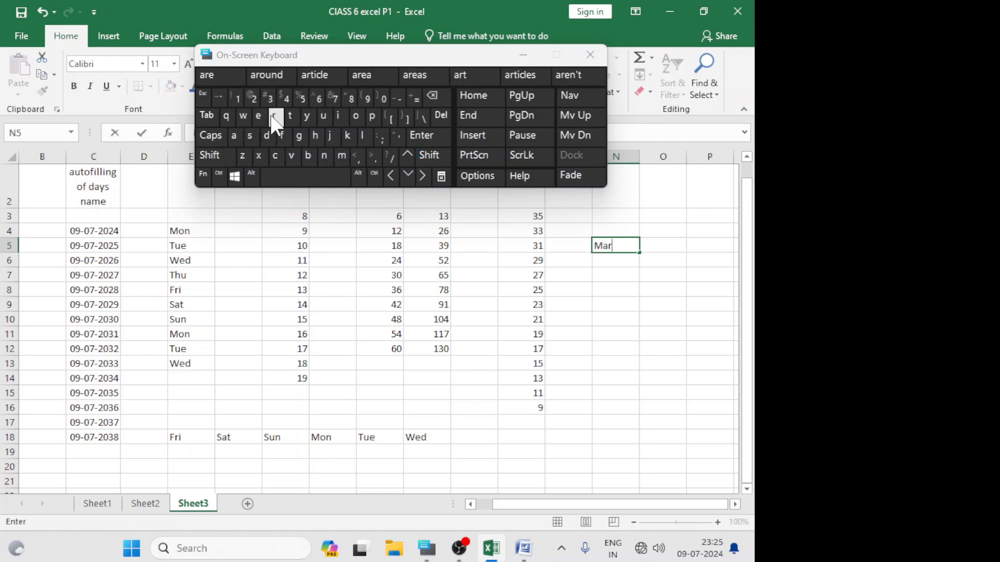
click(276, 156)
click(316, 137)
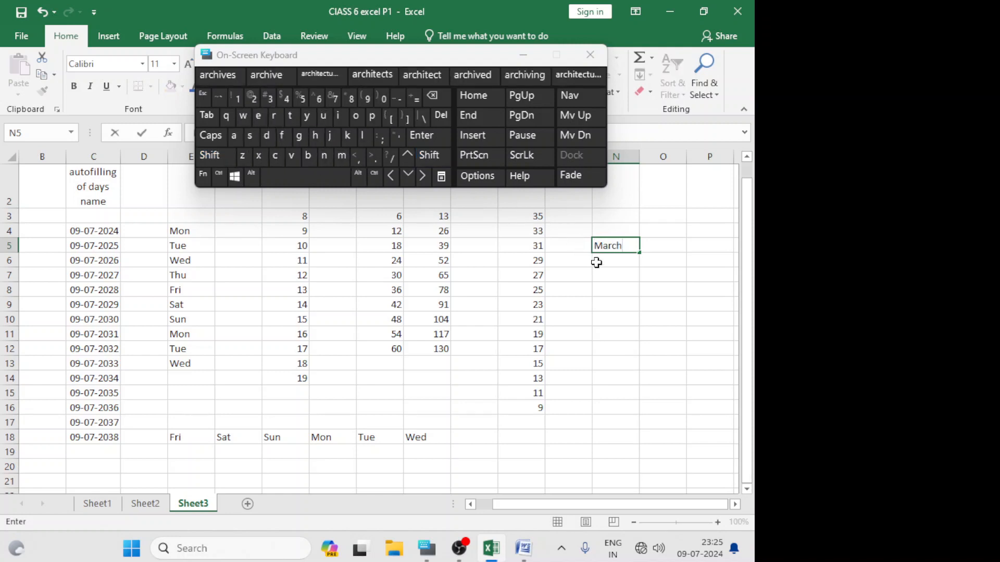
Autofill the month names from N5 down to N18 and deselect the range
click(609, 245)
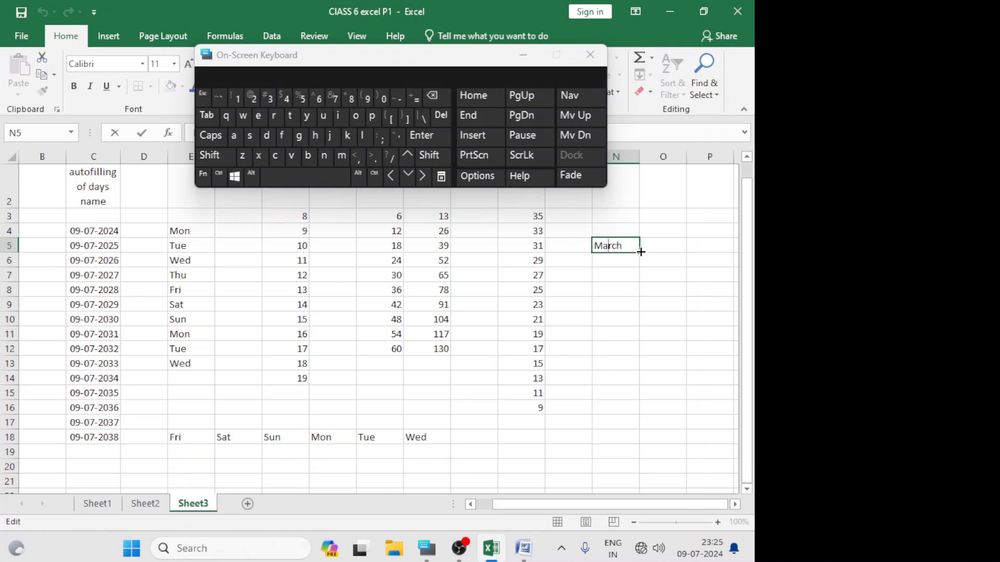
drag(640, 252, 642, 444)
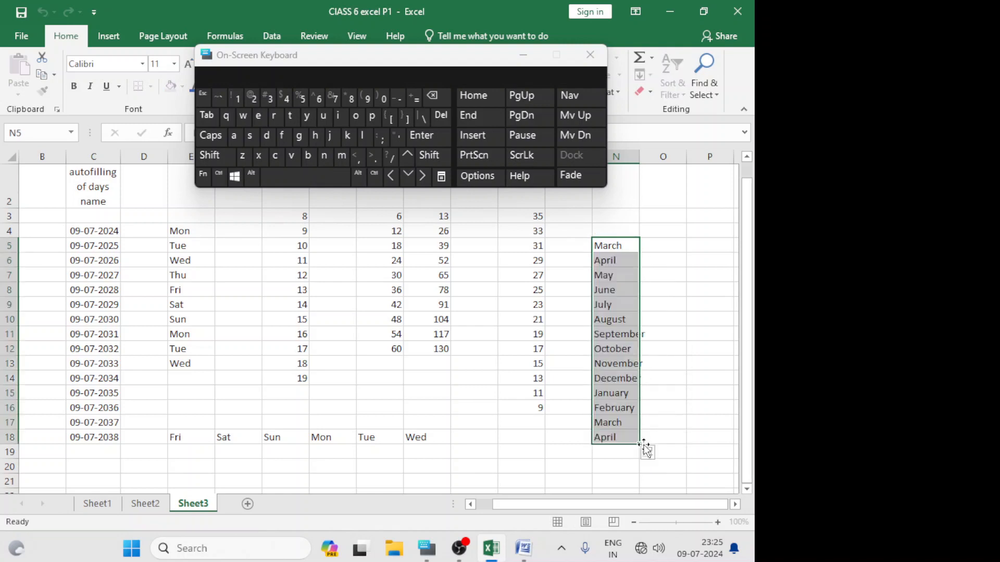
click(571, 467)
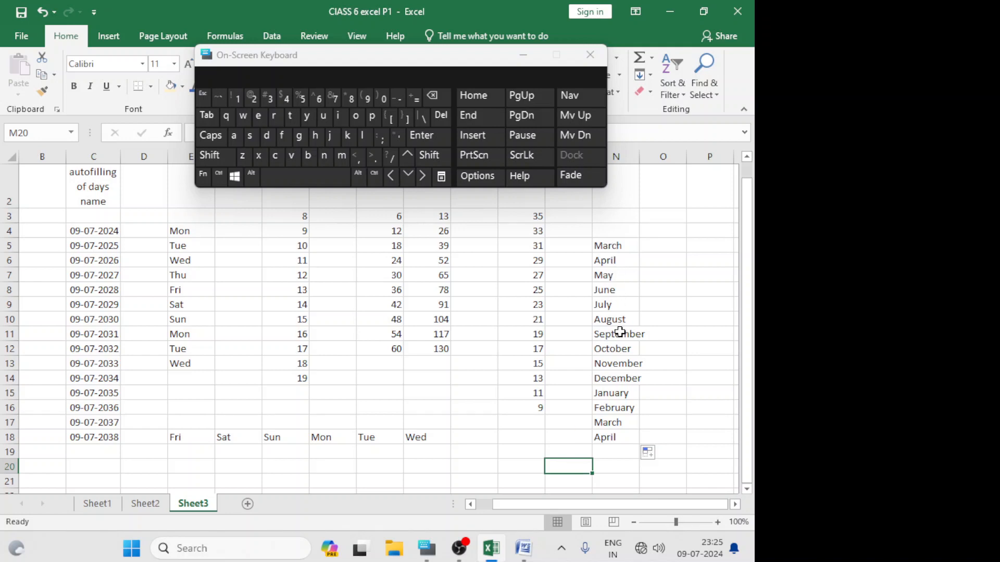
Autofit column N to its month names and enter the abbreviated month name Jan in cell O5
double_click(640, 157)
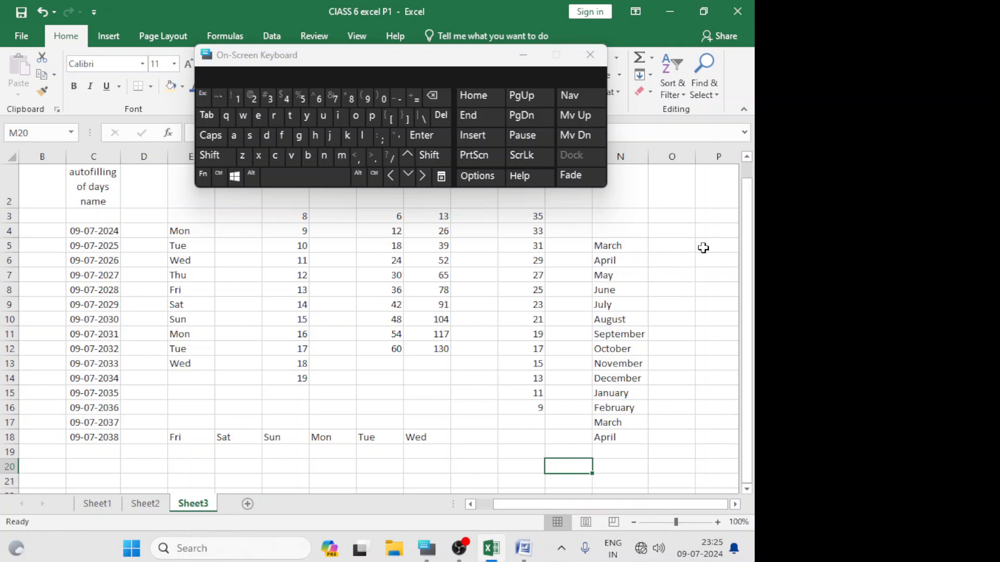
click(675, 247)
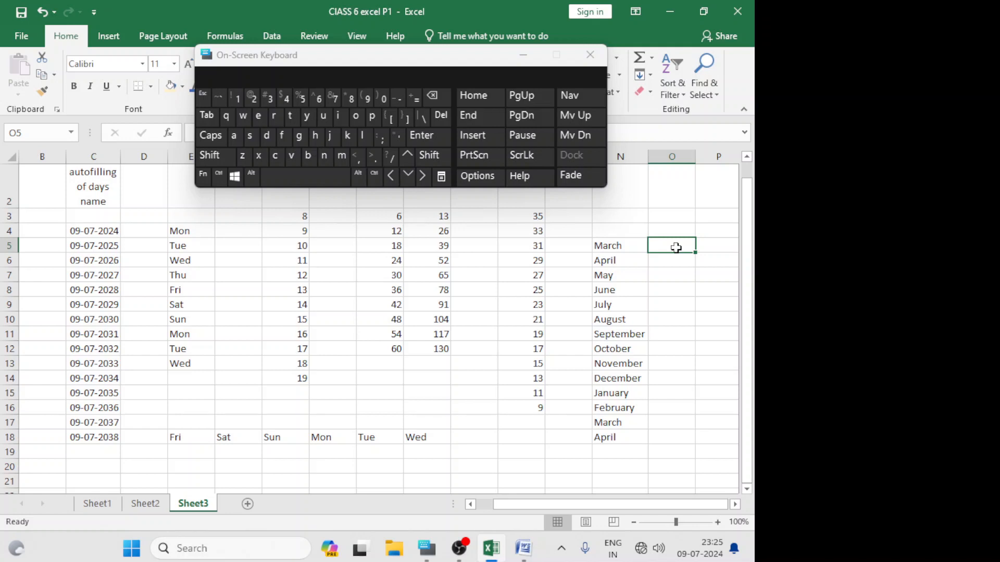
click(228, 159)
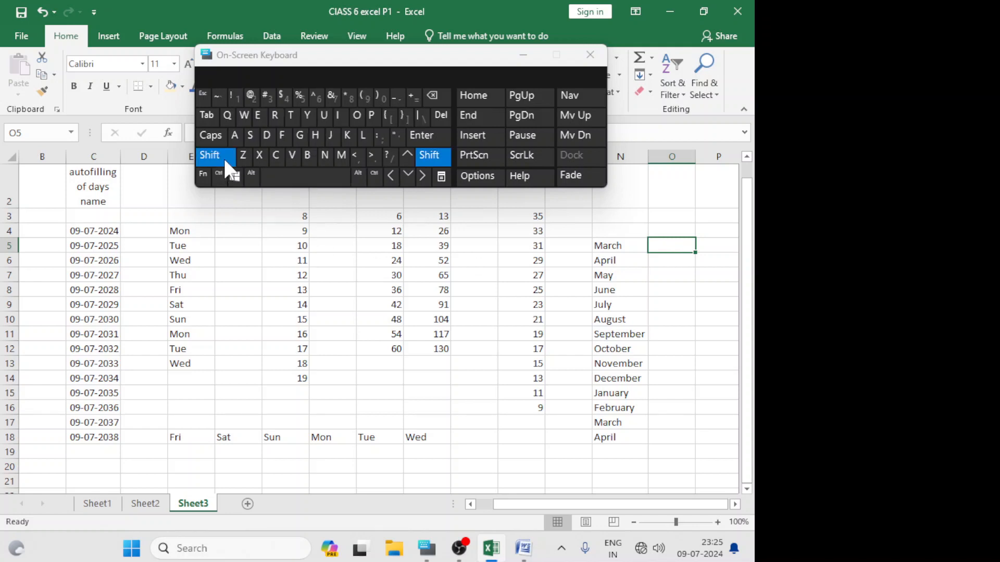
click(334, 139)
click(235, 137)
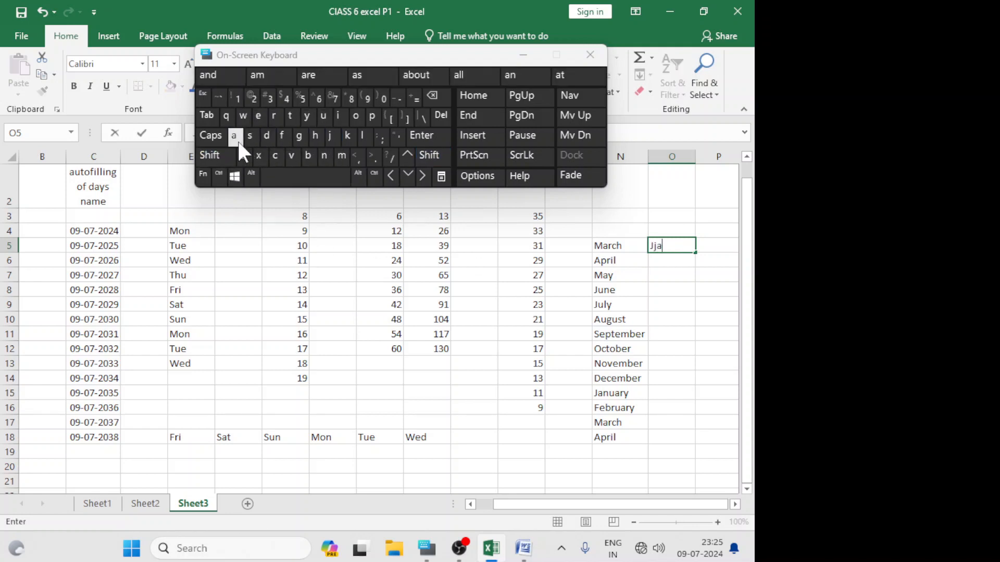
click(331, 163)
click(437, 99)
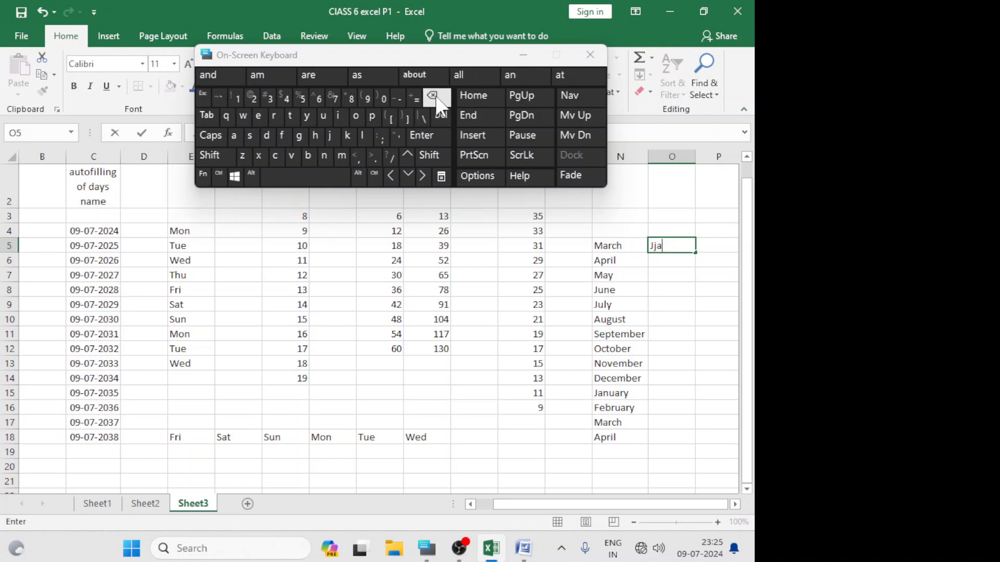
click(436, 99)
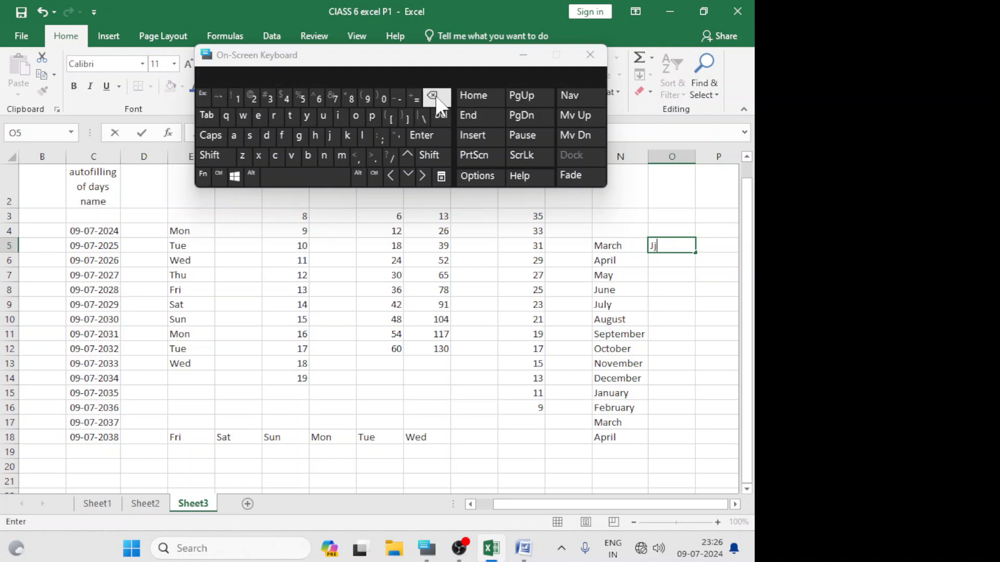
click(235, 137)
click(325, 156)
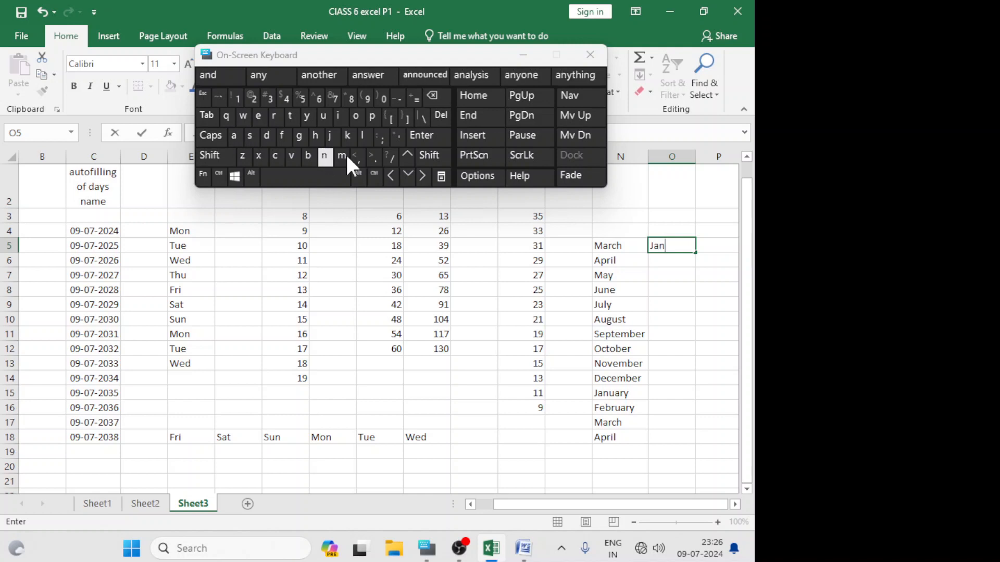
click(659, 266)
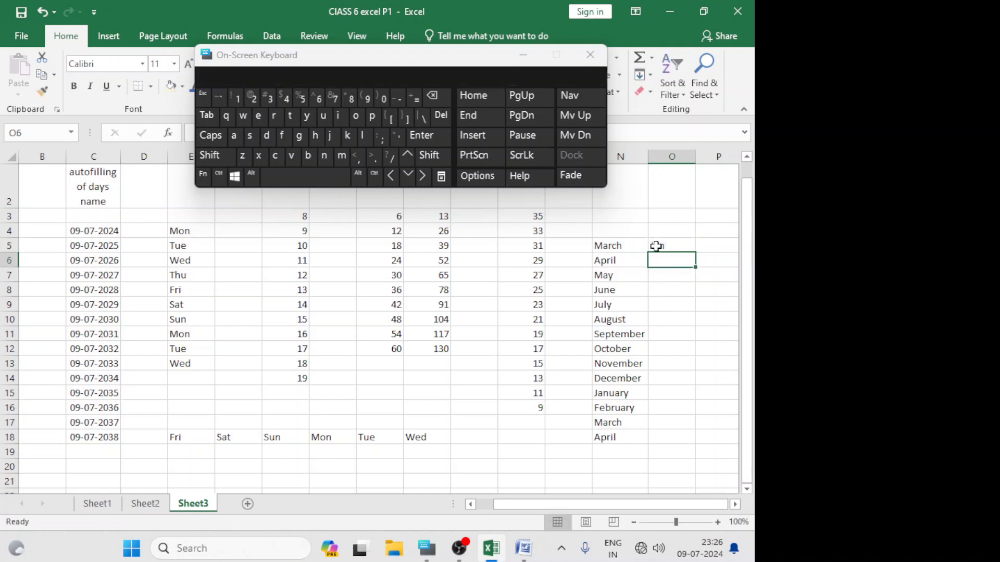
Autofill the abbreviated month names from O5 down to O18 and deselect the range
click(656, 245)
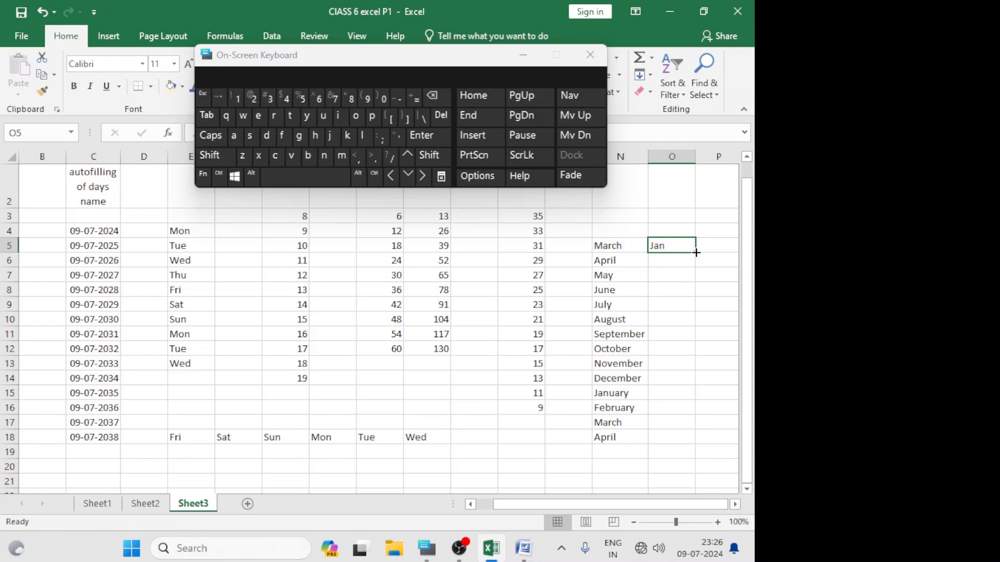
drag(696, 252, 700, 444)
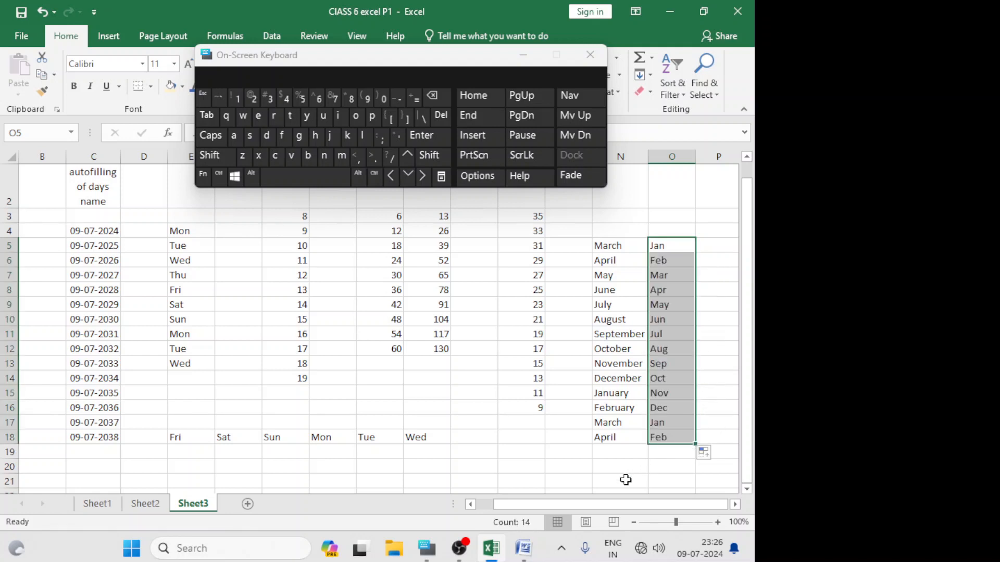
click(625, 480)
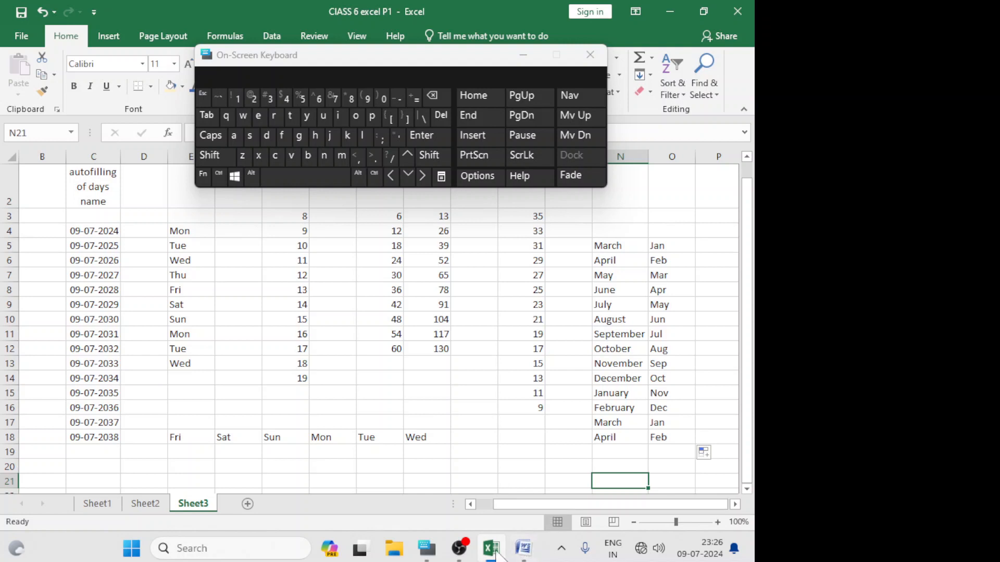
Review the autofill topic list in the Word document, postponing the K7 activation reminder, and switch back to the Excel workbook
click(522, 550)
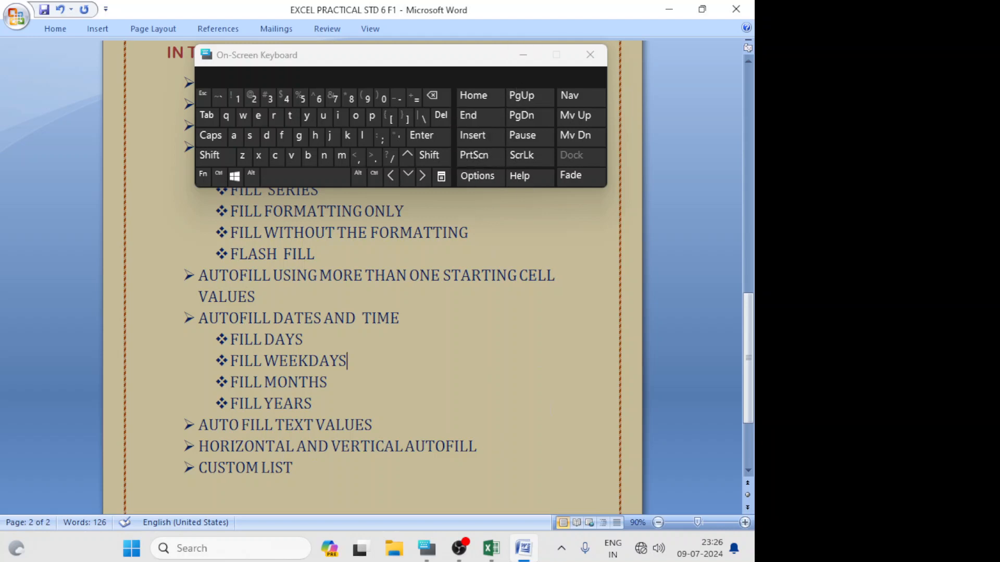
click(490, 550)
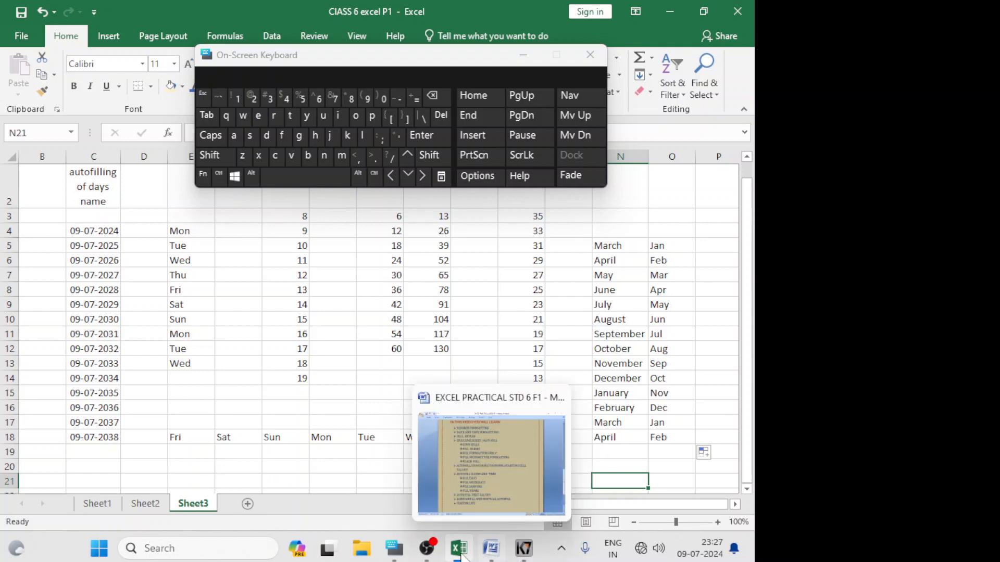
click(490, 549)
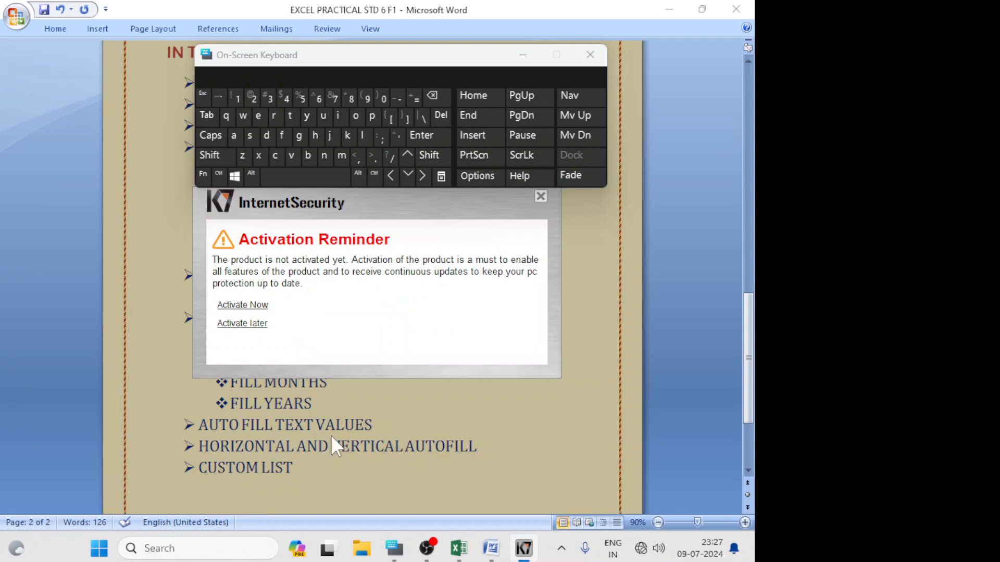
click(250, 324)
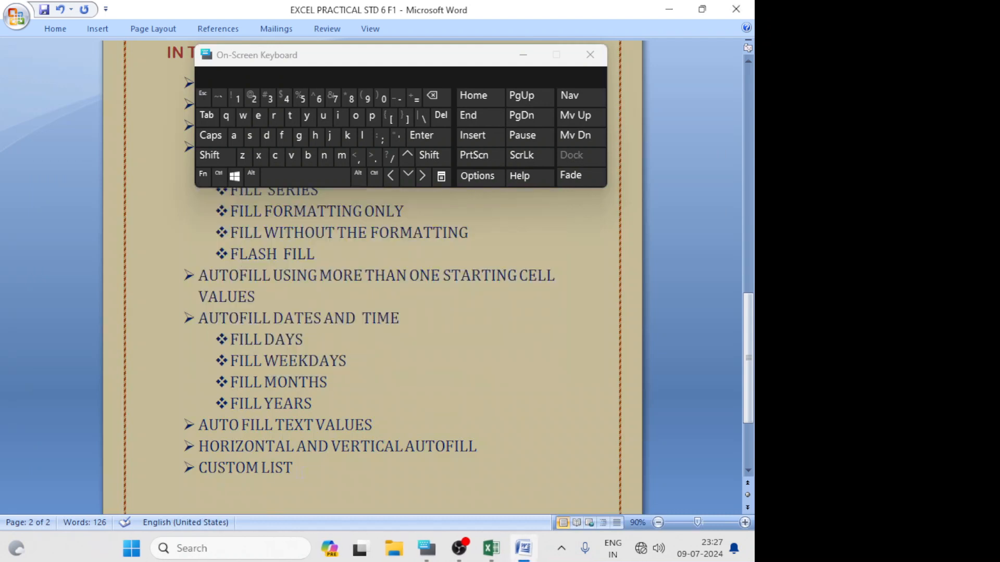
mouse_move(525, 557)
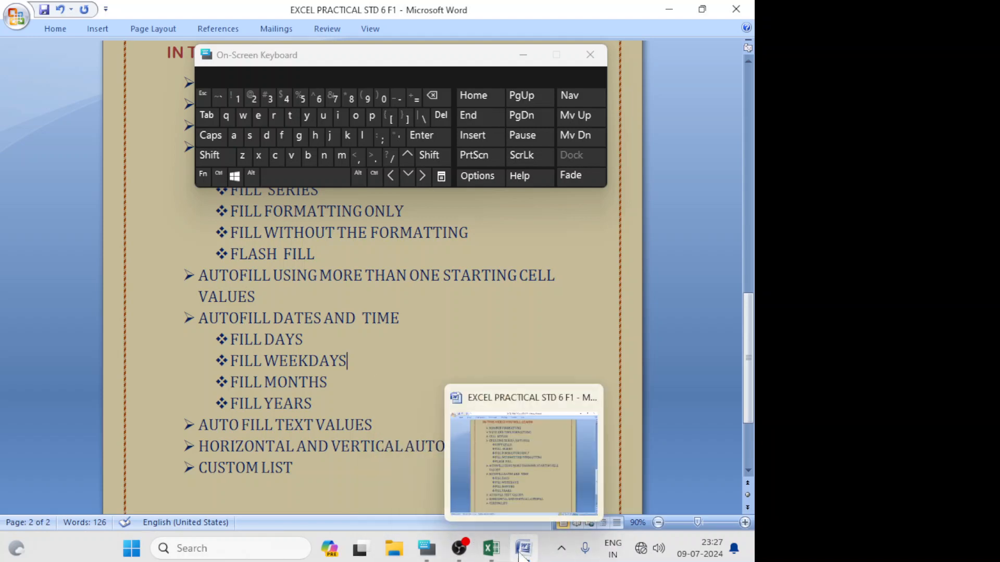
click(492, 555)
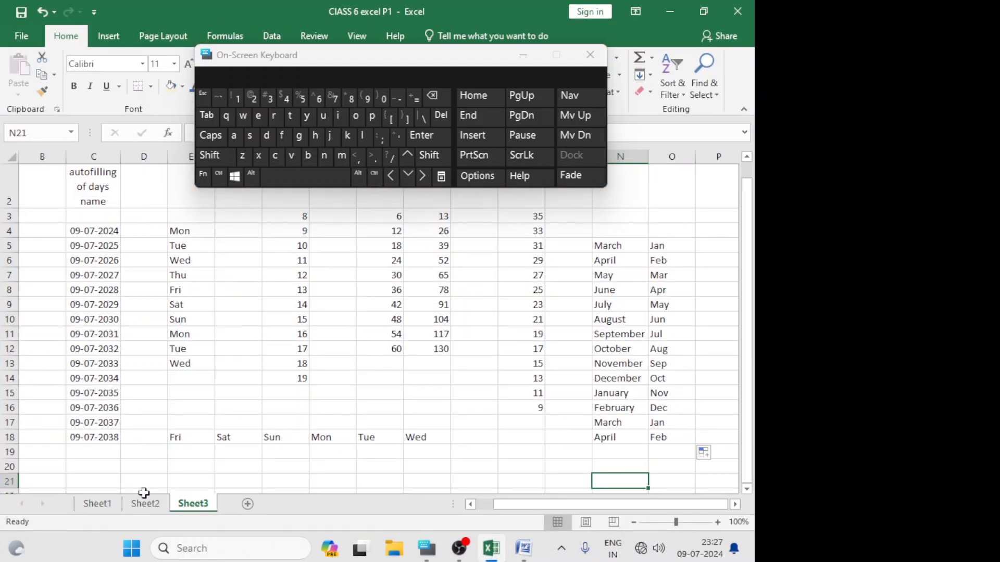
Enter the flower name lily in cell B21, in the empty area below the existing data
click(747, 489)
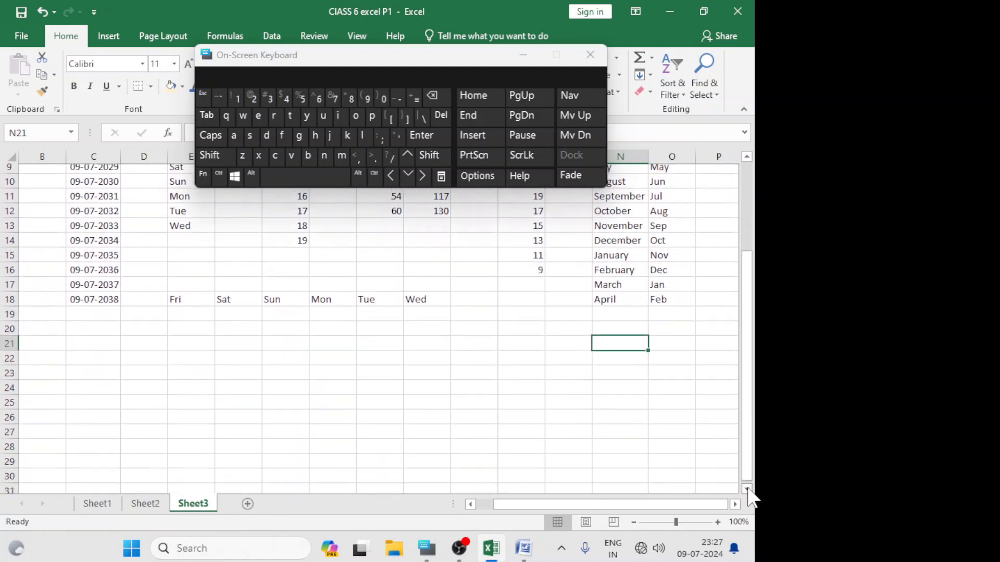
click(748, 489)
click(748, 488)
click(748, 489)
click(747, 489)
click(747, 489)
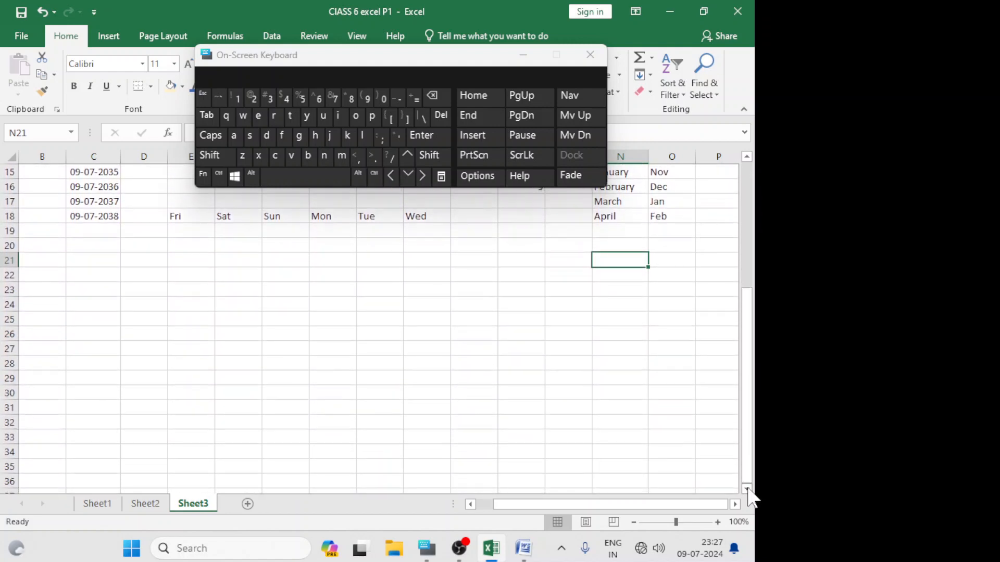
click(748, 489)
click(748, 489)
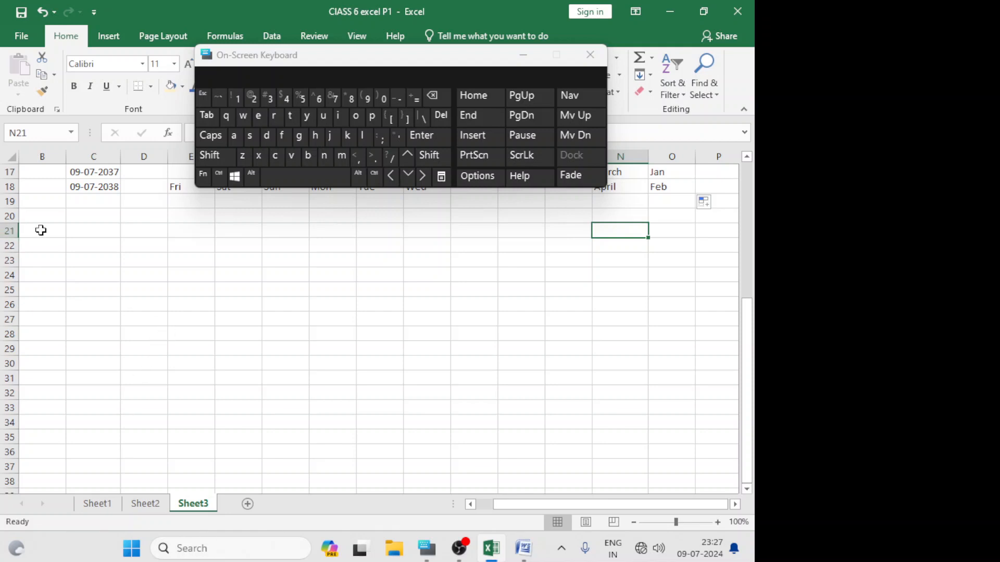
click(45, 230)
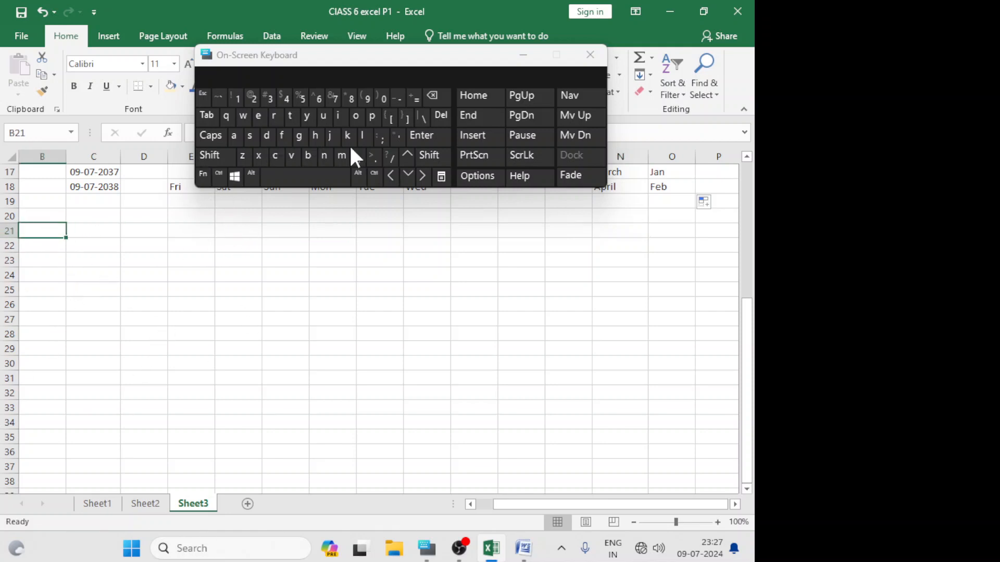
click(365, 135)
click(338, 116)
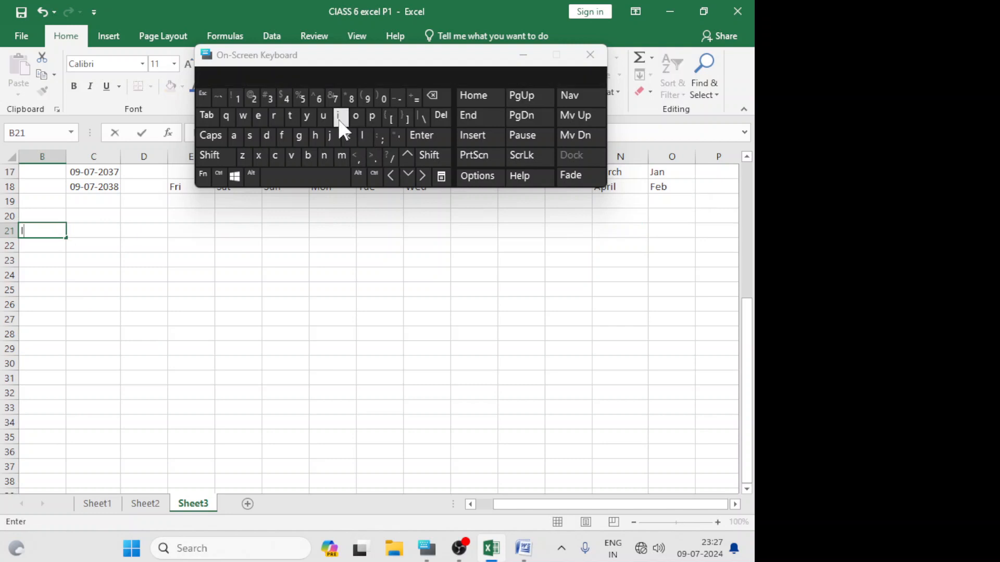
click(364, 137)
click(313, 112)
click(424, 141)
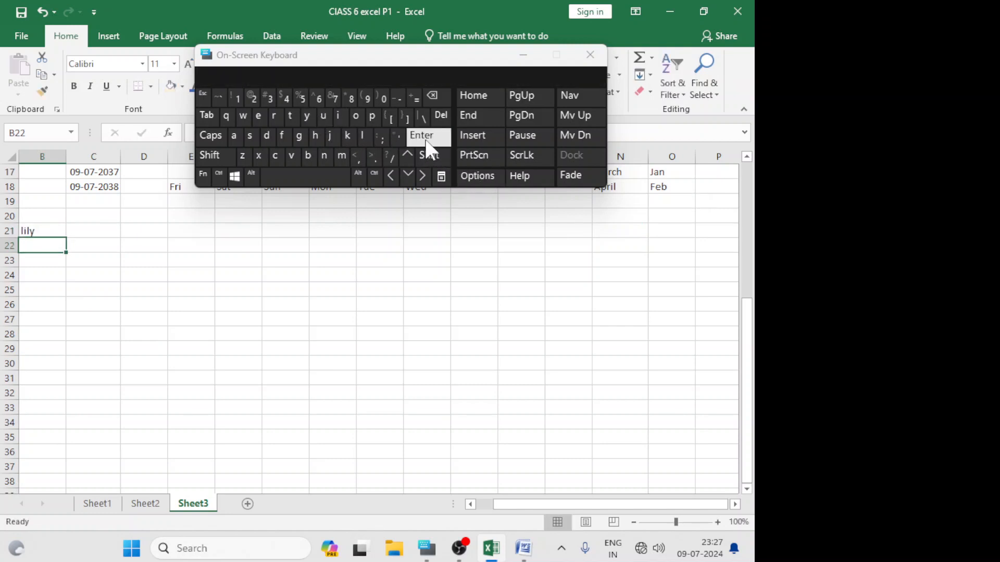
Enter the flower name lotus in cell B22
click(361, 137)
click(356, 117)
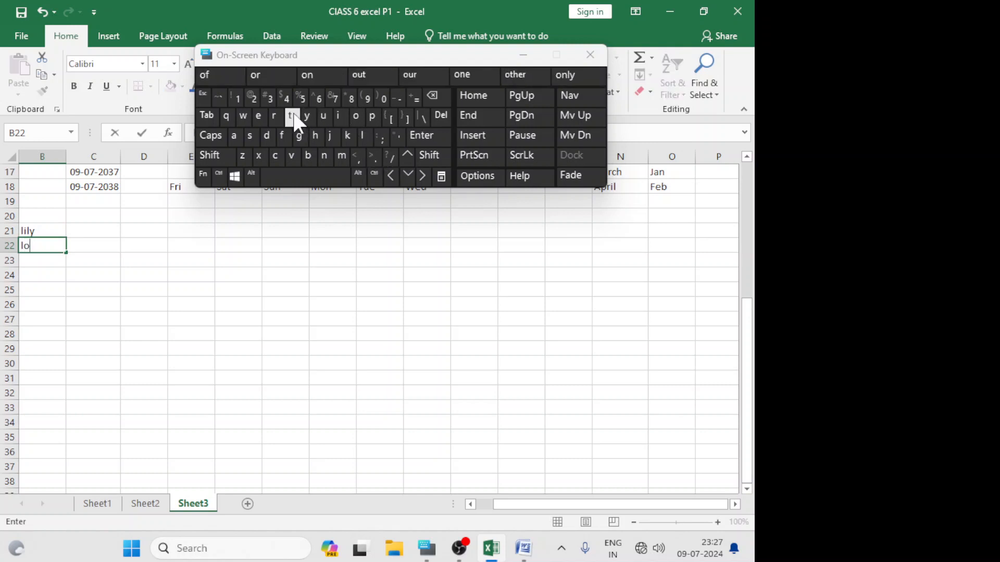
click(292, 117)
click(323, 116)
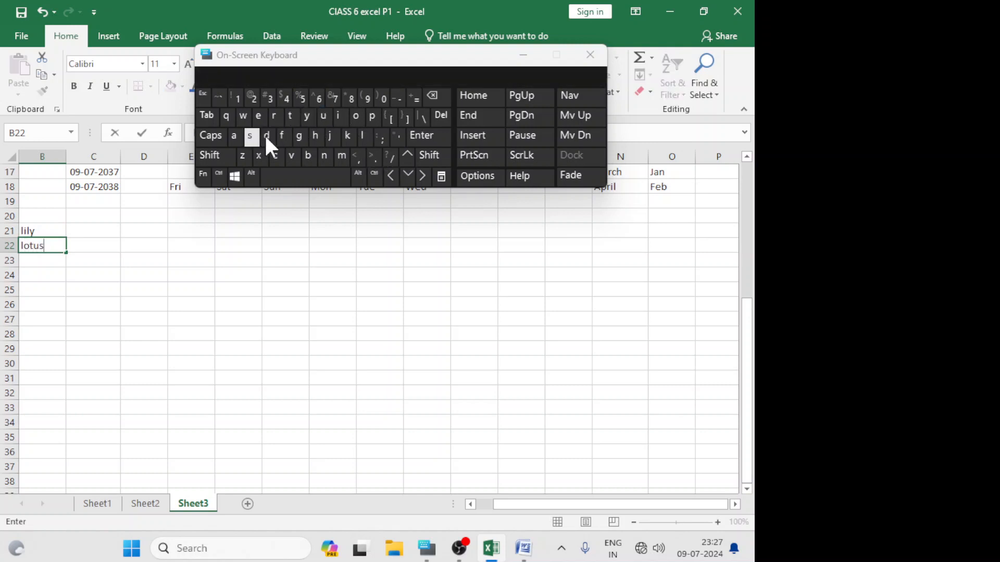
click(423, 135)
Enter the flower name rose in cell B23
click(423, 135)
click(274, 116)
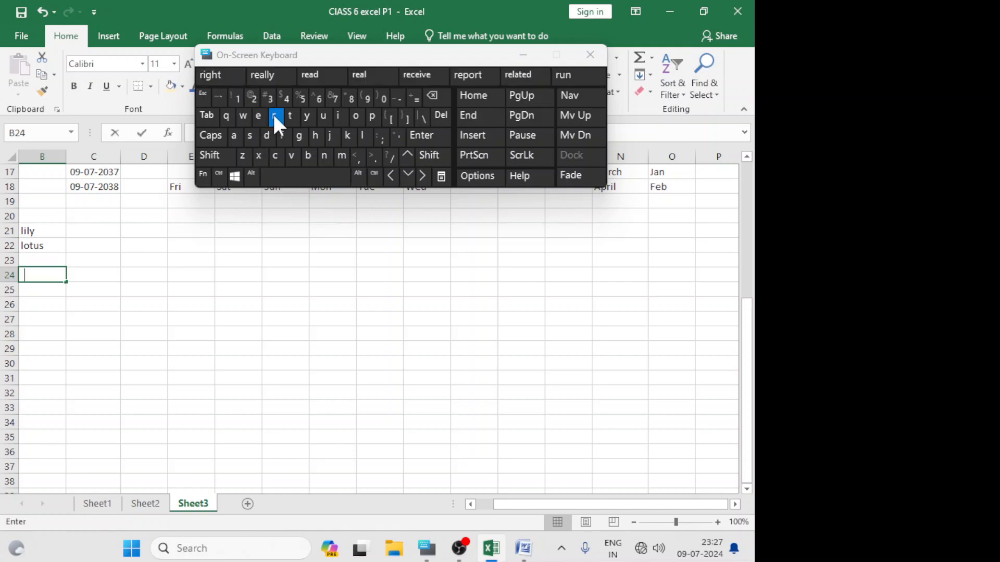
click(55, 255)
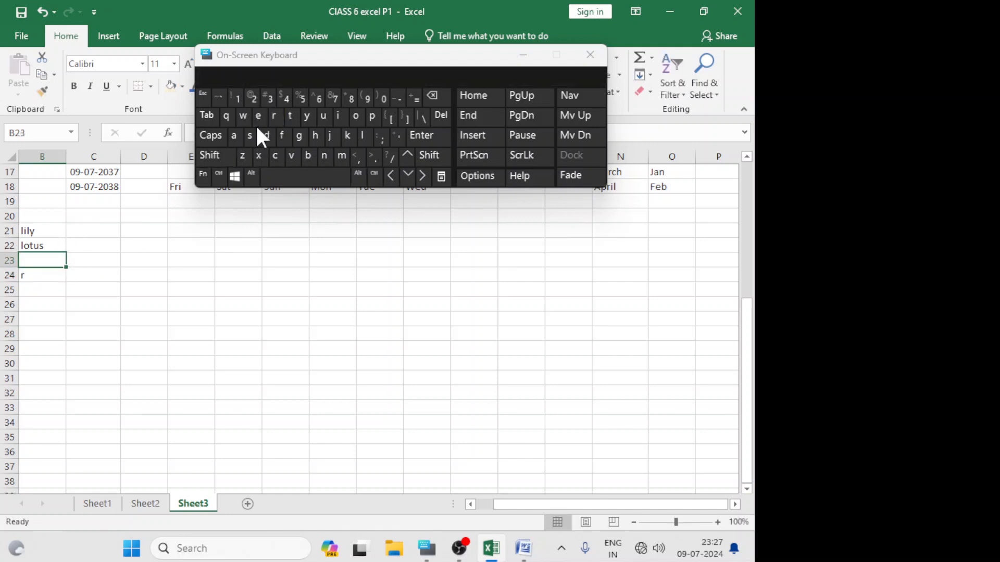
click(273, 116)
click(356, 115)
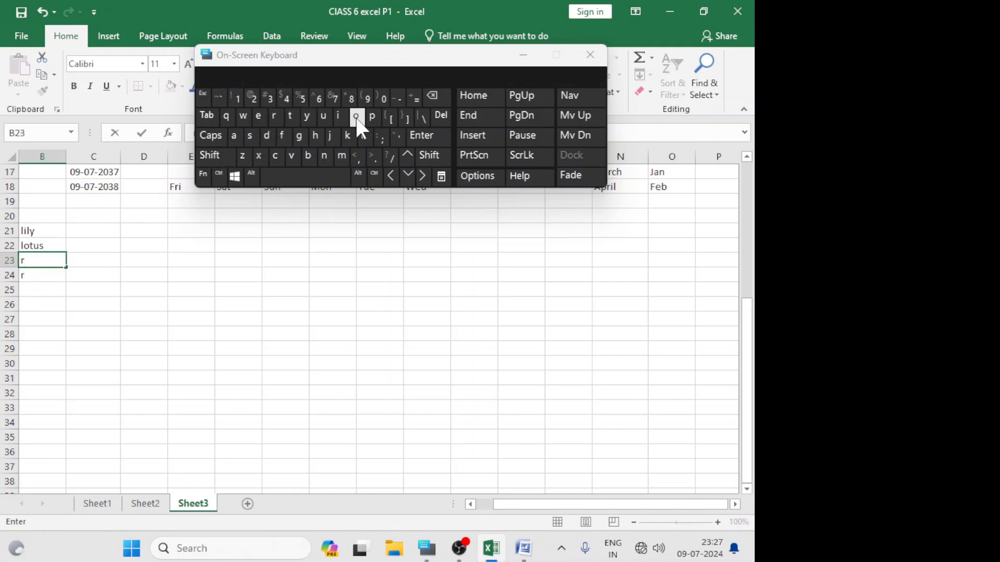
click(250, 136)
click(258, 115)
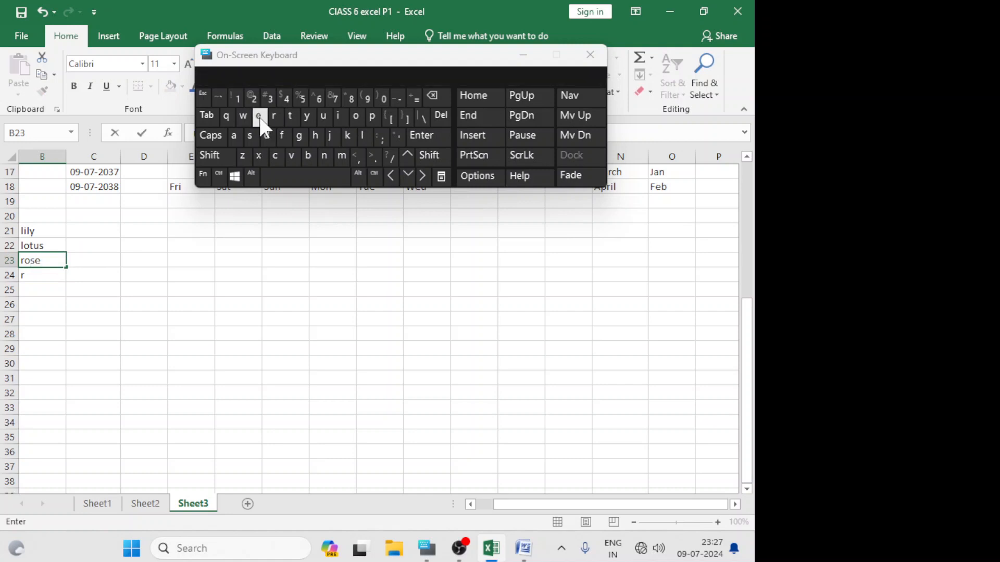
Replace the stray entry in cell B24 with the flower name sunflower
click(55, 274)
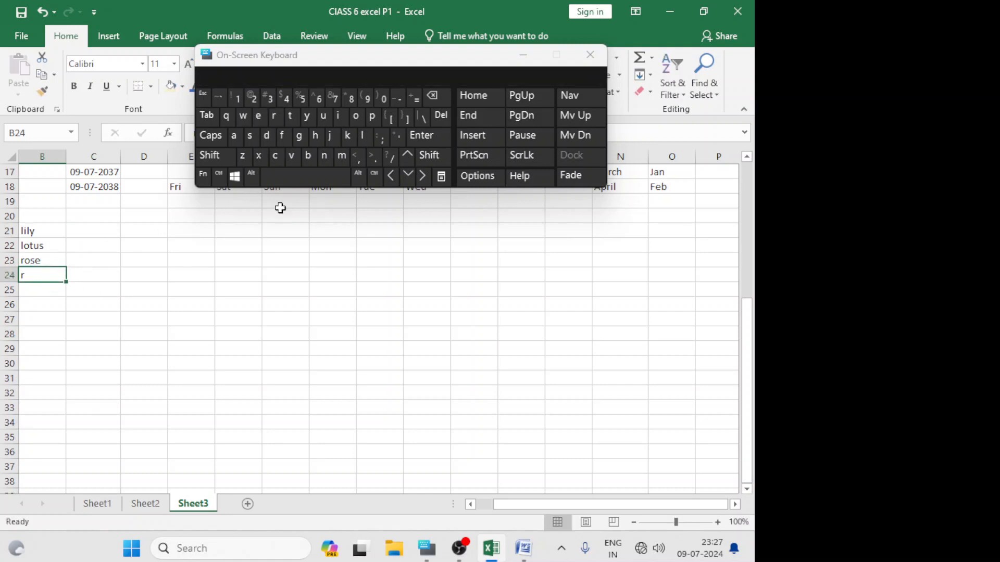
click(251, 137)
click(323, 116)
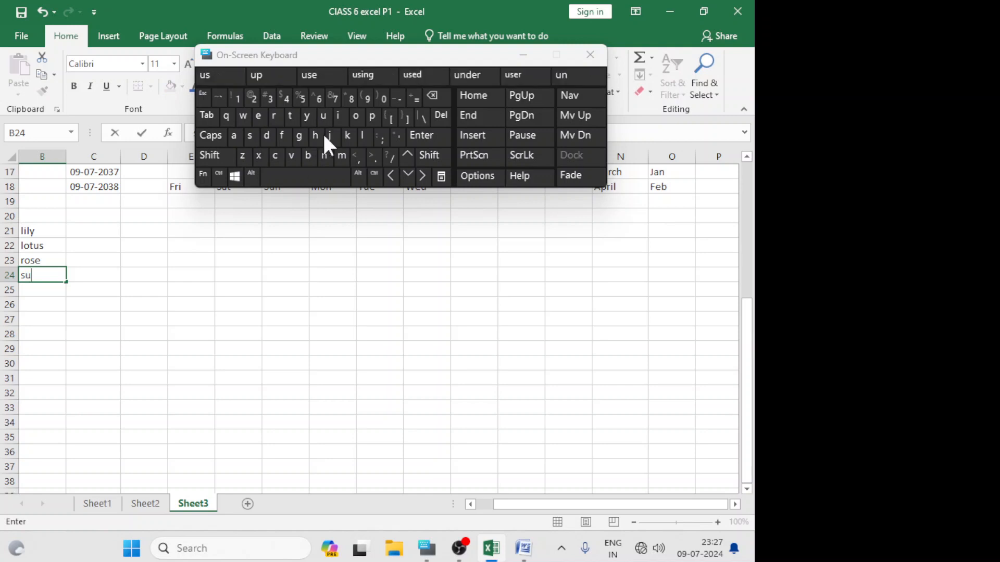
click(325, 155)
click(283, 135)
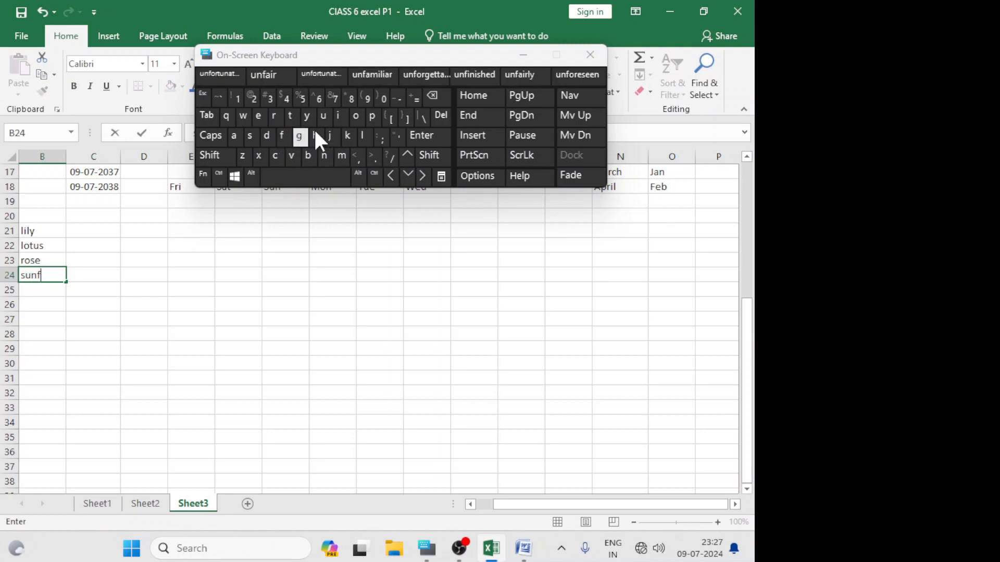
click(365, 137)
click(355, 117)
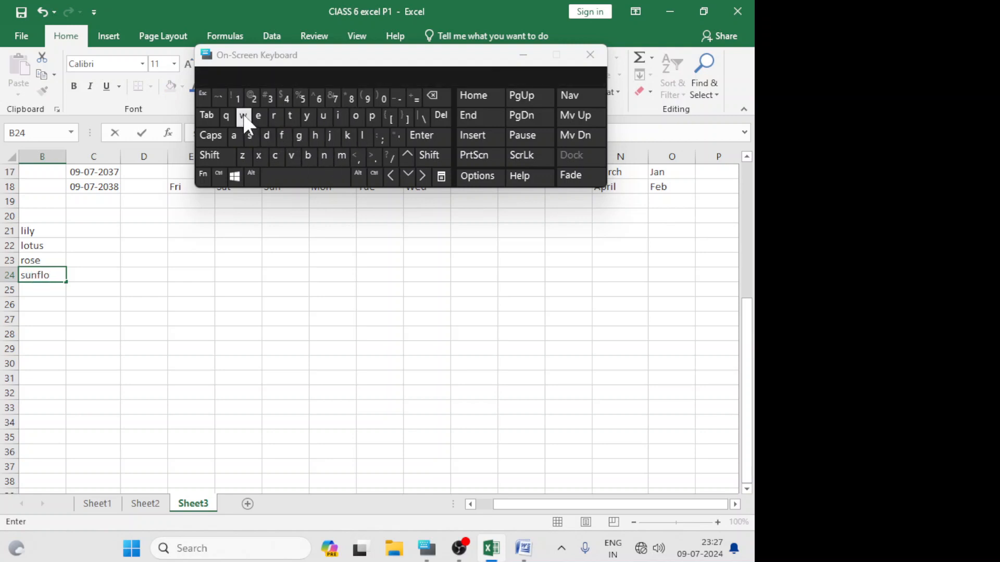
click(259, 116)
click(274, 116)
click(422, 135)
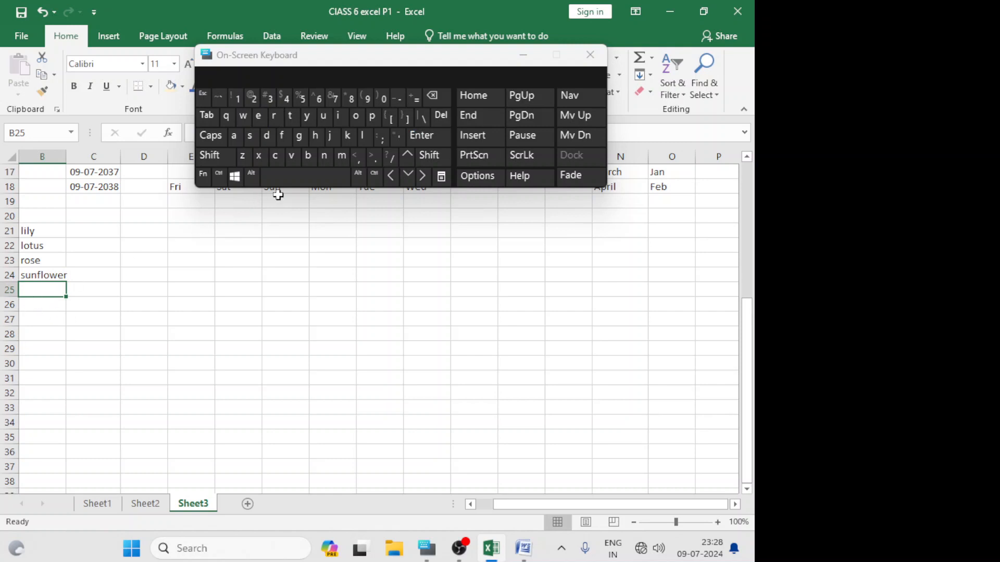
Enter the flower name marigold in cell B25, below sunflower
click(342, 155)
click(234, 135)
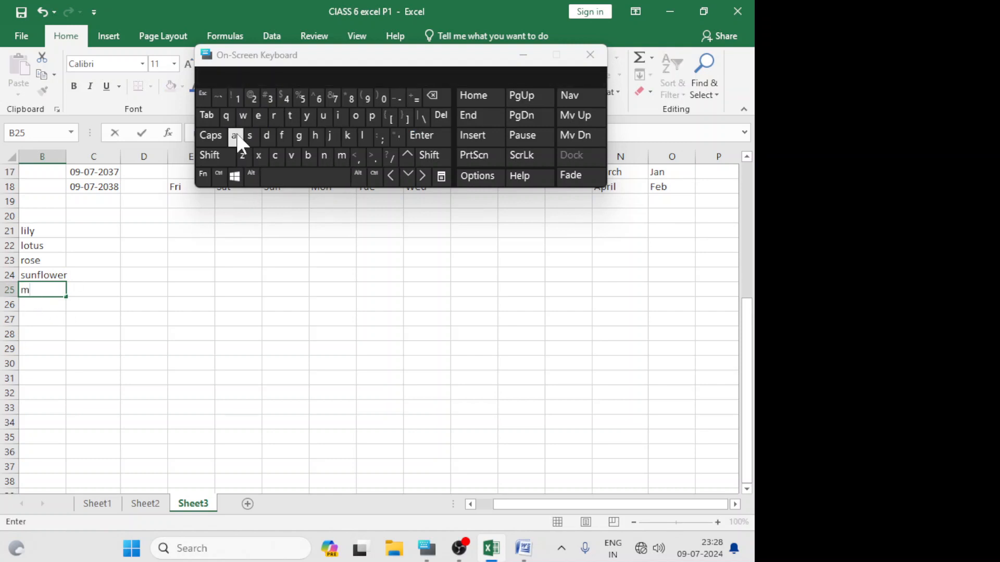
click(274, 116)
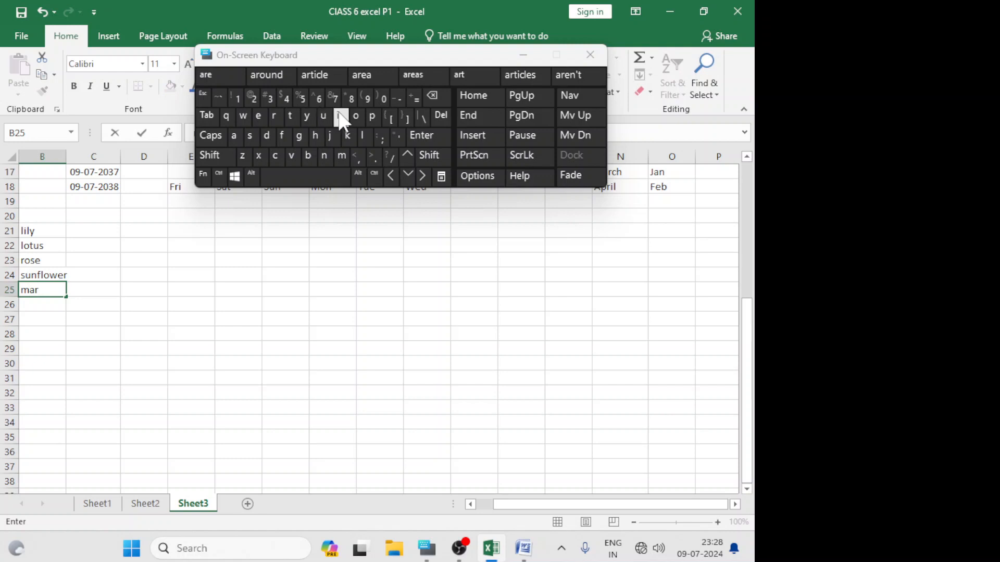
click(338, 115)
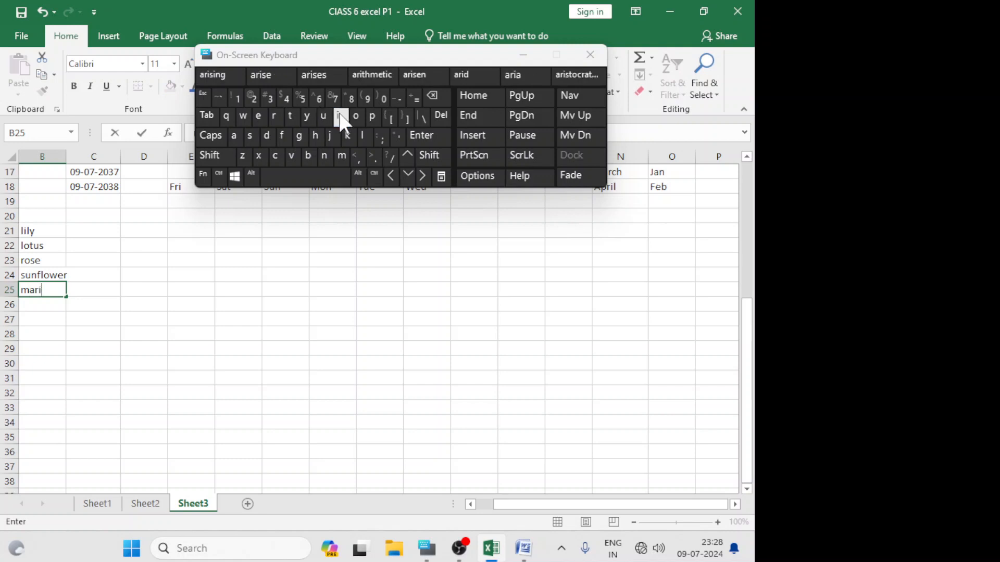
click(300, 137)
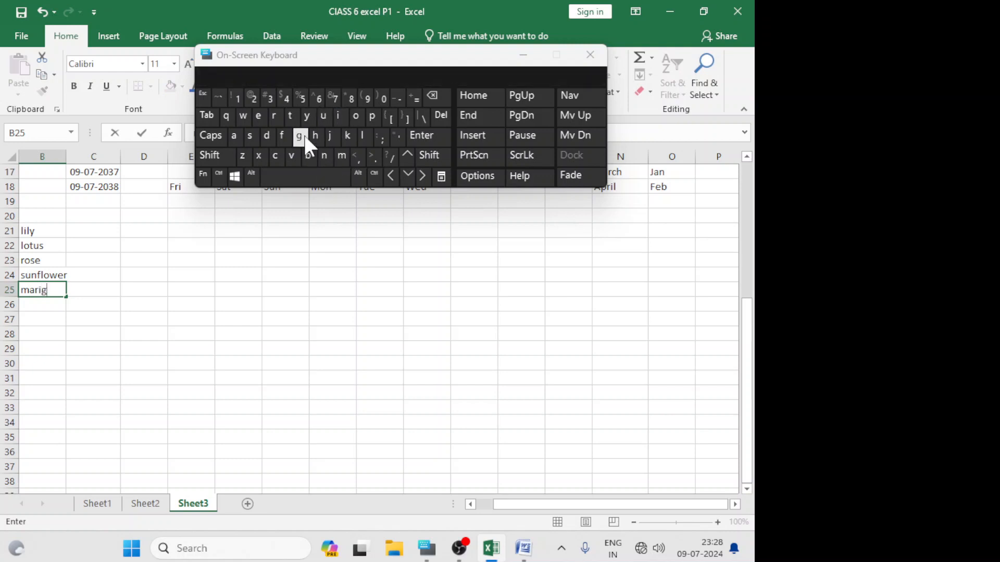
click(355, 115)
click(363, 136)
click(43, 306)
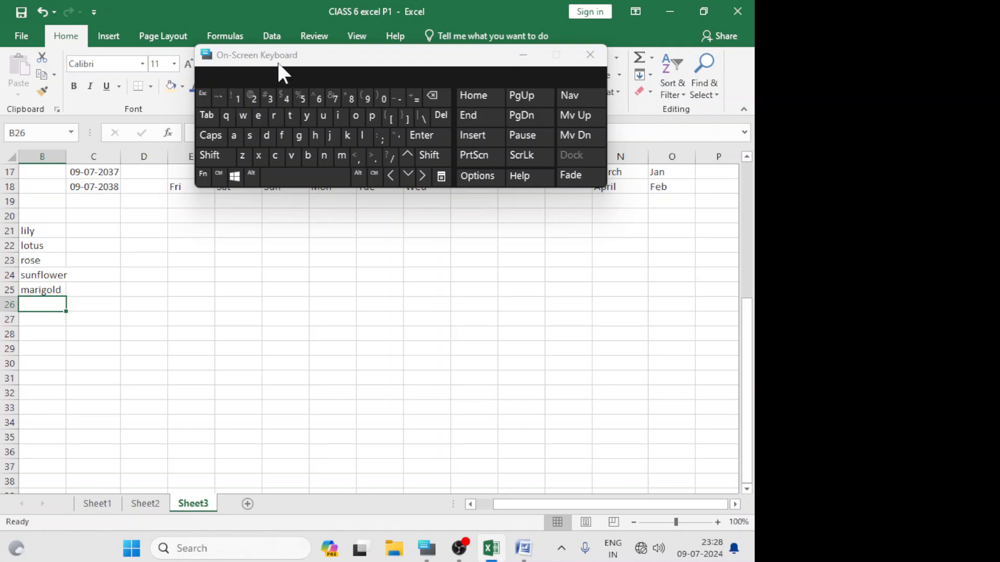
Minimize the on-screen keyboard and select the flower names in B21:B25, cancelling any replacement of existing cell data
drag(279, 64, 393, 225)
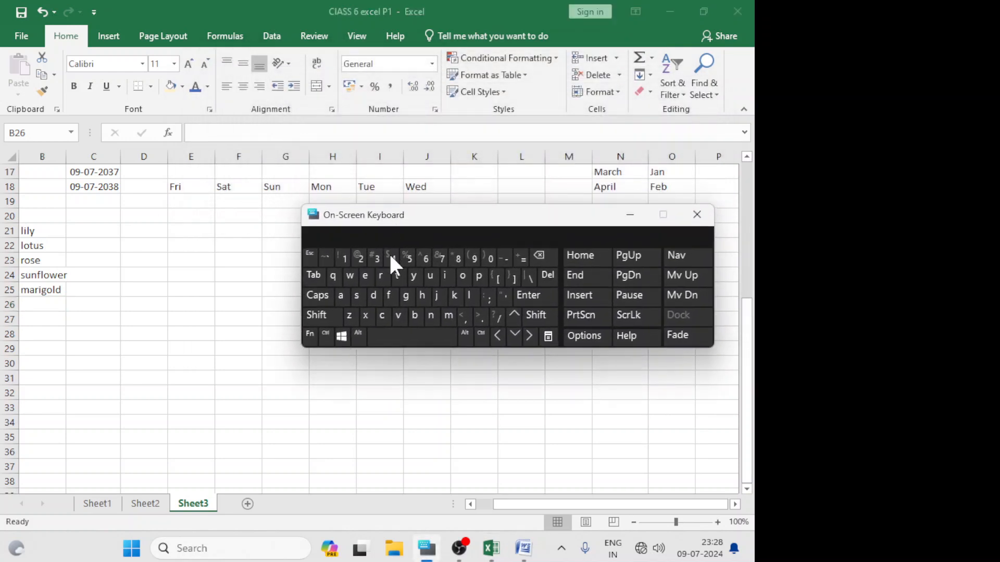
click(43, 304)
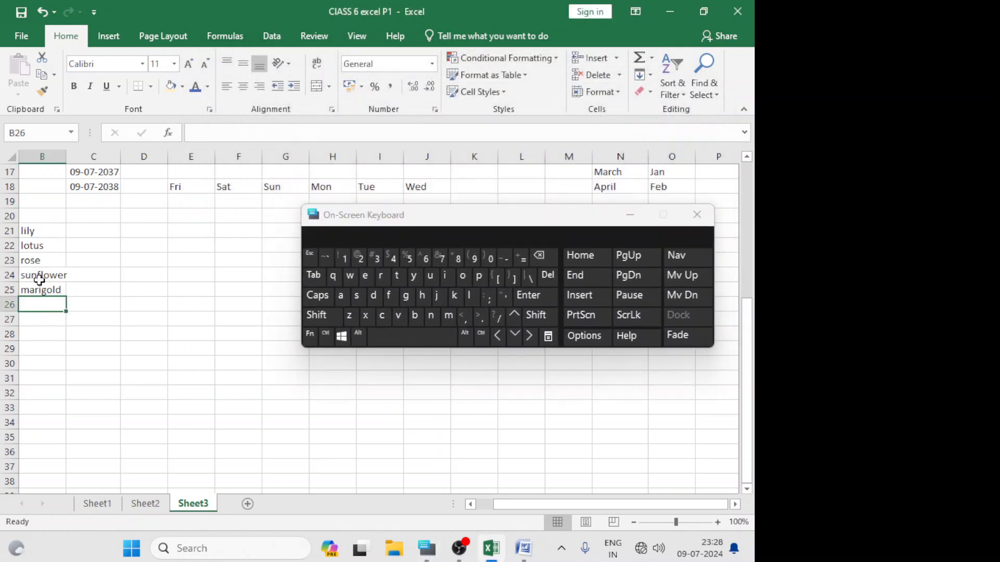
drag(42, 231, 45, 278)
drag(46, 282, 47, 295)
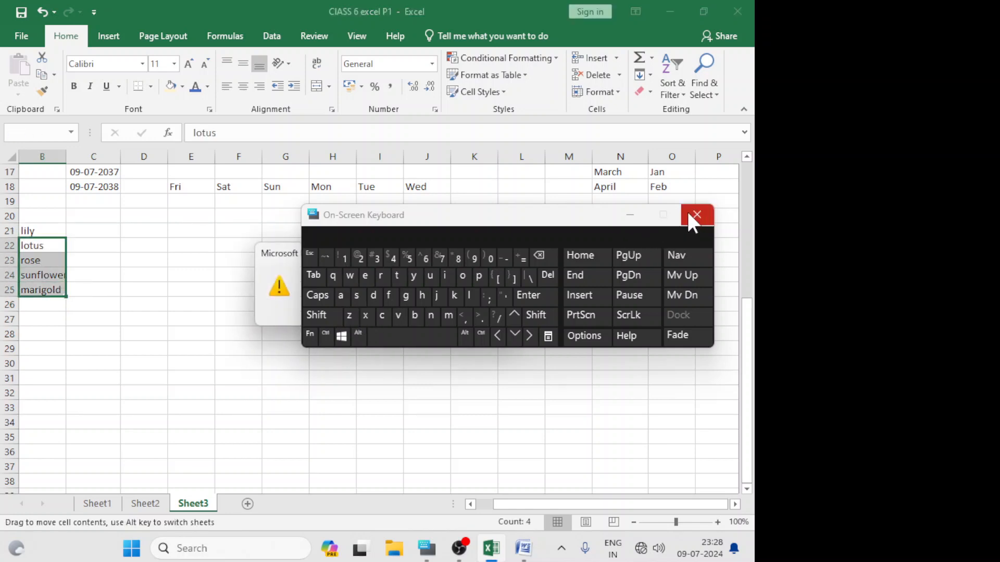
click(631, 216)
click(420, 312)
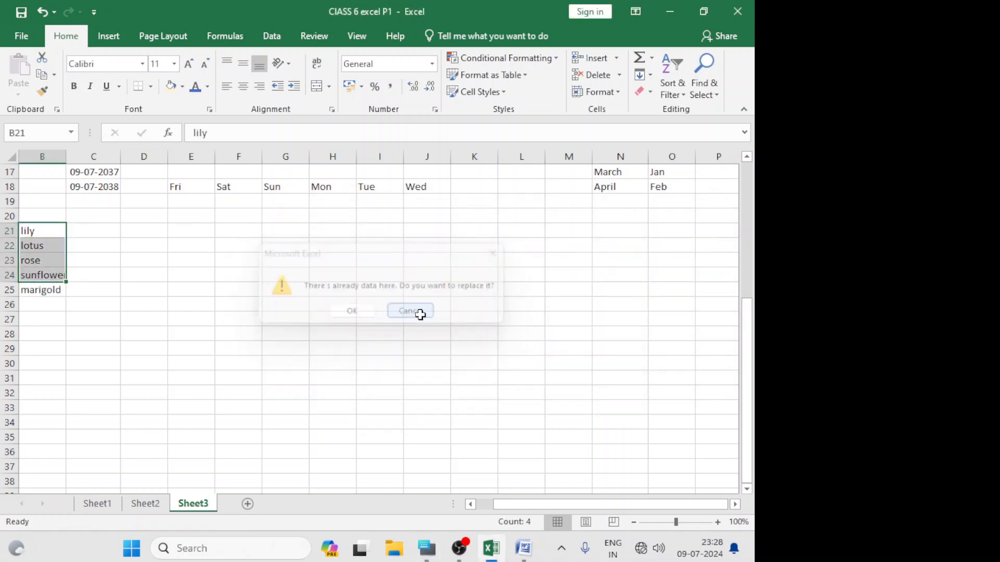
drag(41, 229, 54, 290)
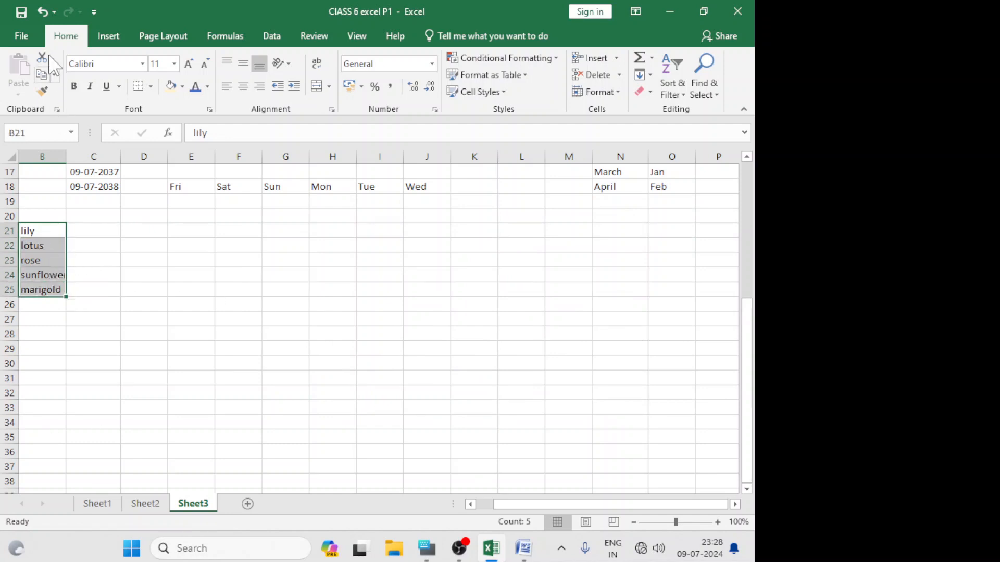
Open Excel Options and look through the Advanced settings for the custom lists option
click(23, 39)
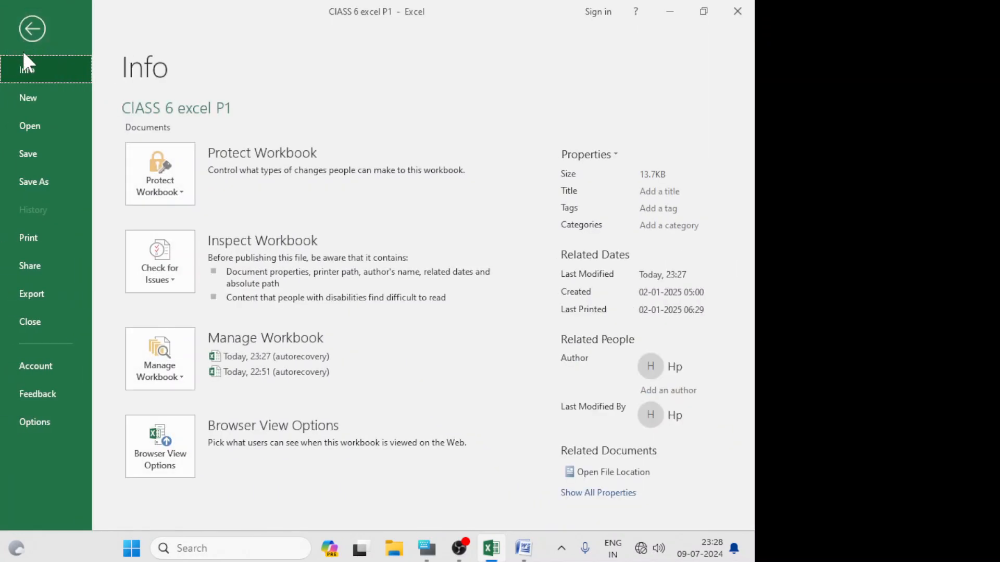
click(38, 427)
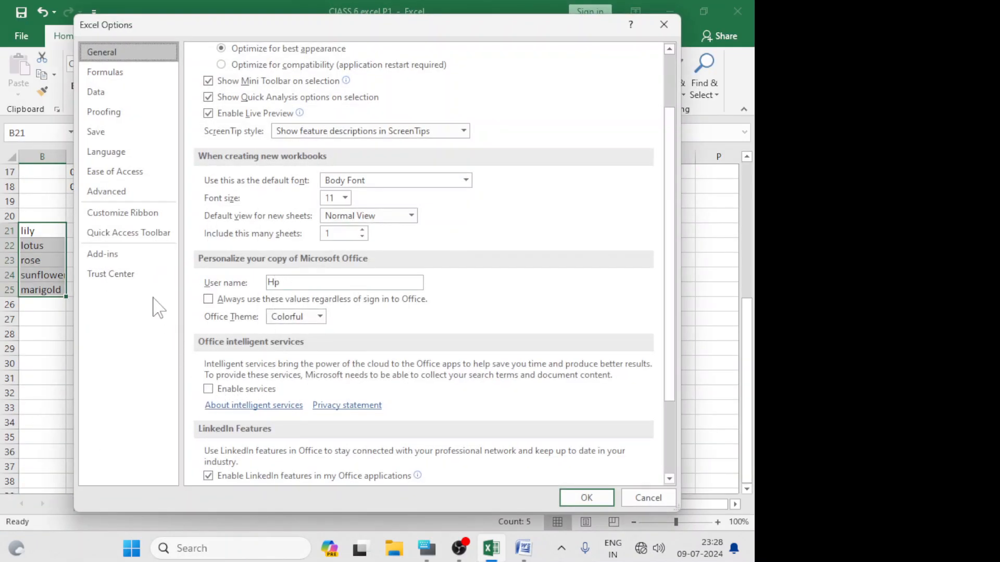
click(130, 197)
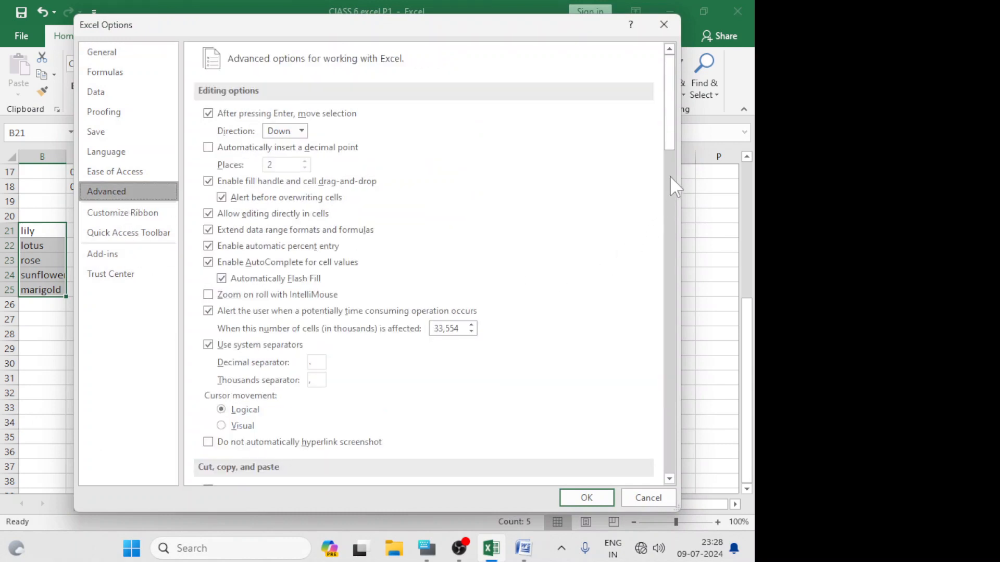
drag(661, 134, 677, 361)
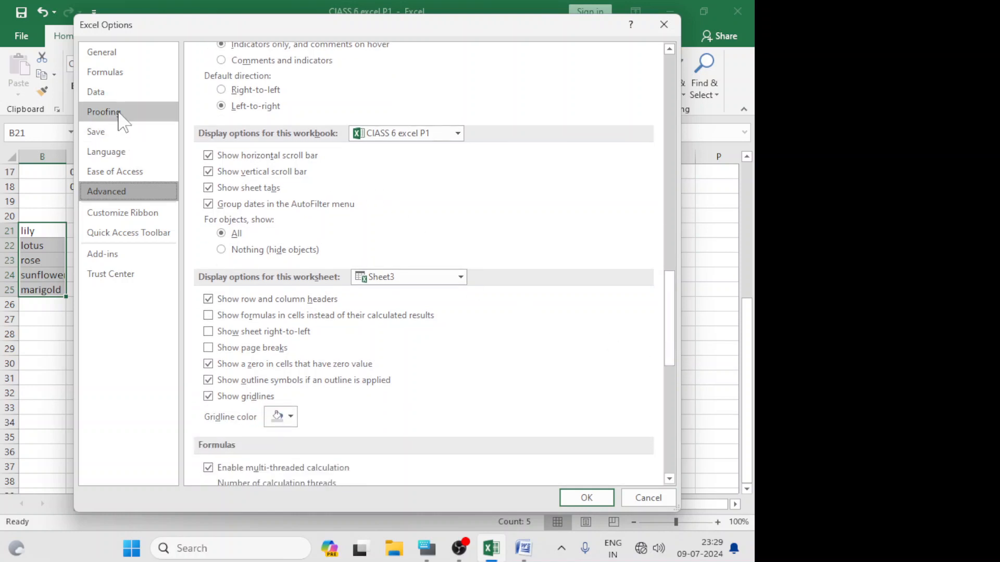
Examine the other Excel Options categories, including Ease of Access, Save, Proofing, Formulas, General, Customize Ribbon, Quick Access Toolbar and Trust Center
click(125, 177)
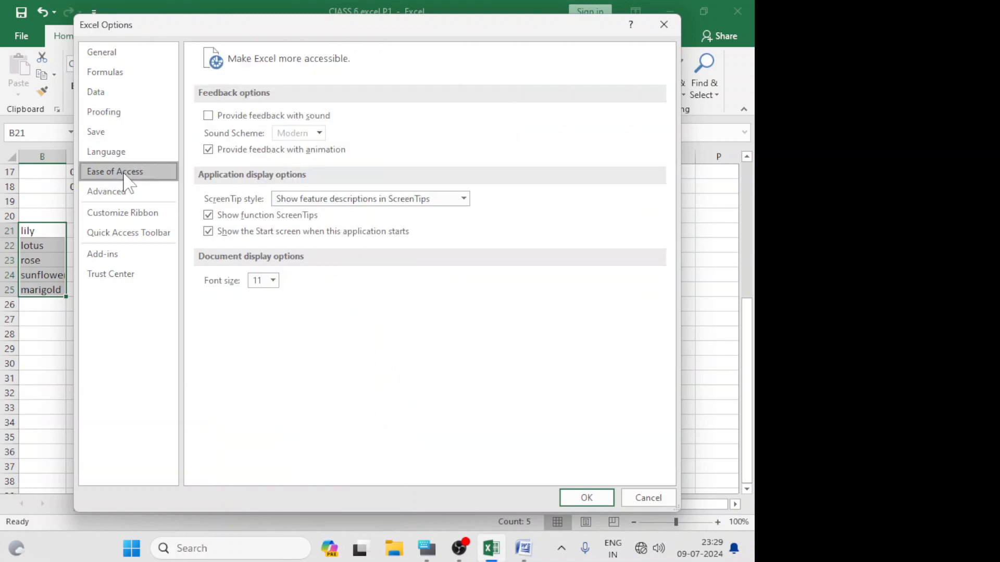
click(117, 134)
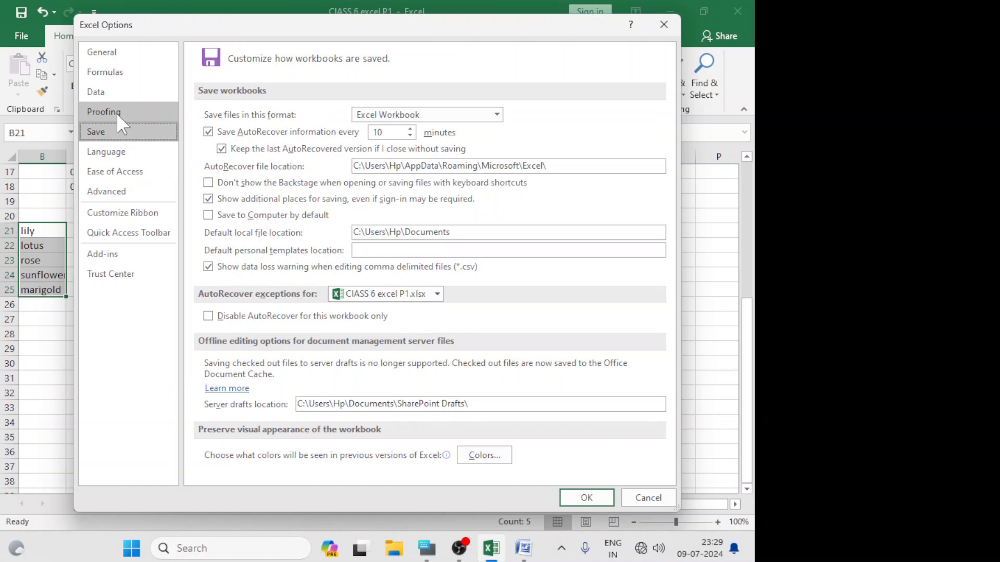
click(117, 114)
click(113, 94)
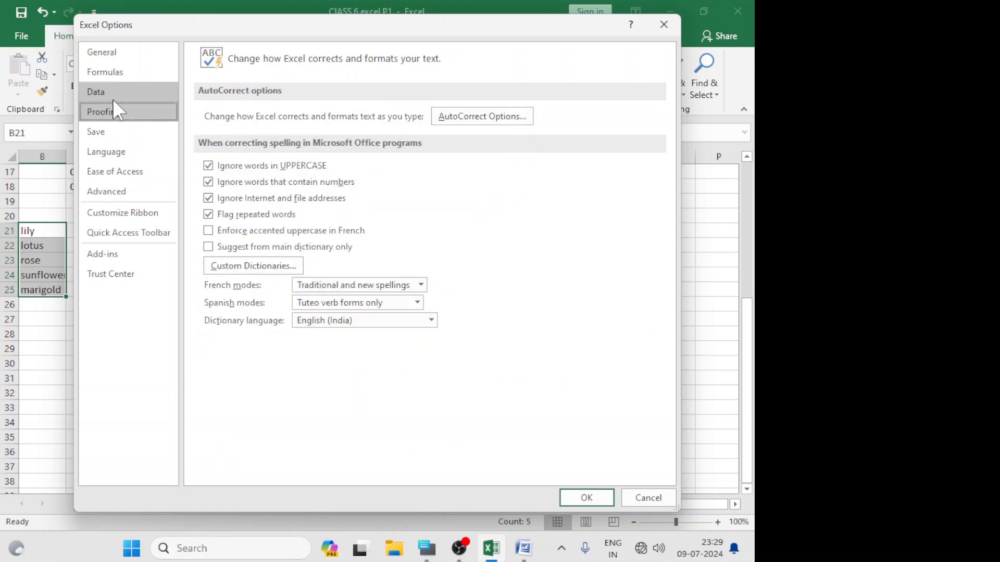
click(112, 77)
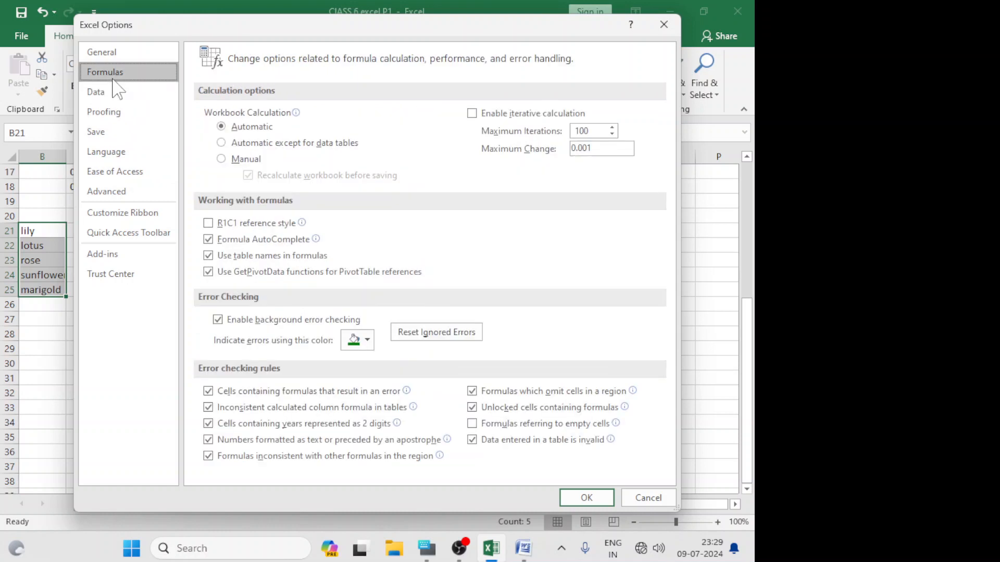
click(111, 56)
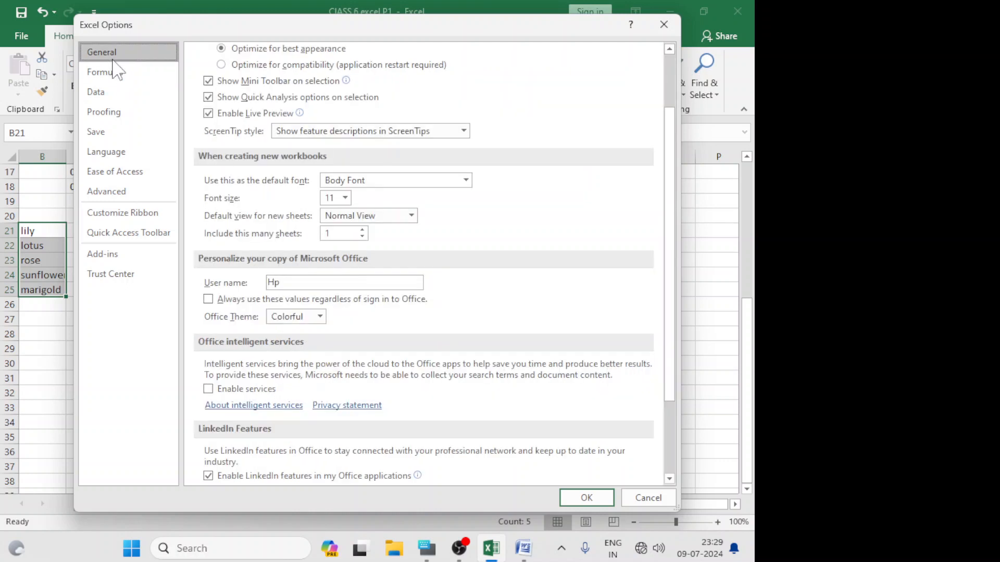
click(121, 214)
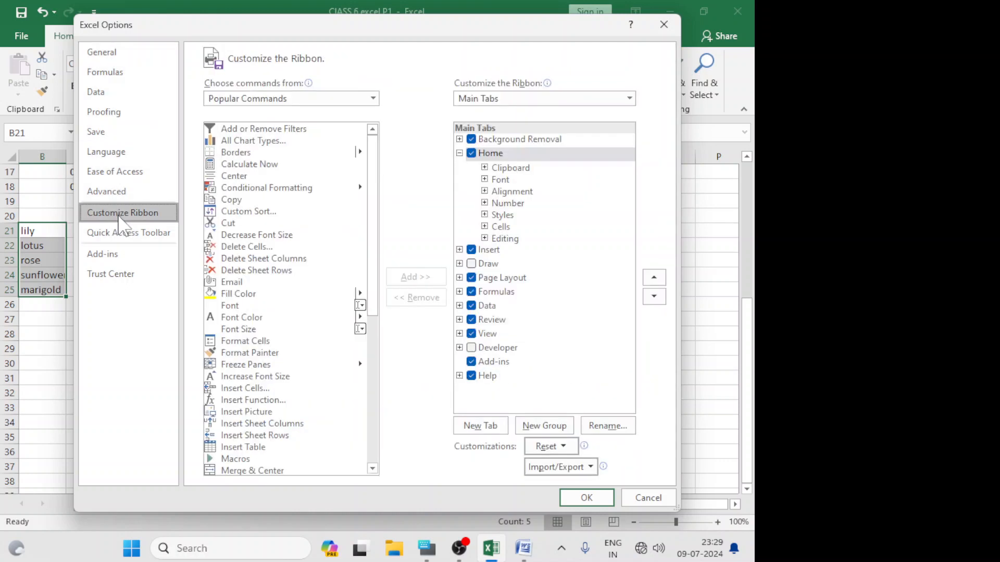
click(123, 236)
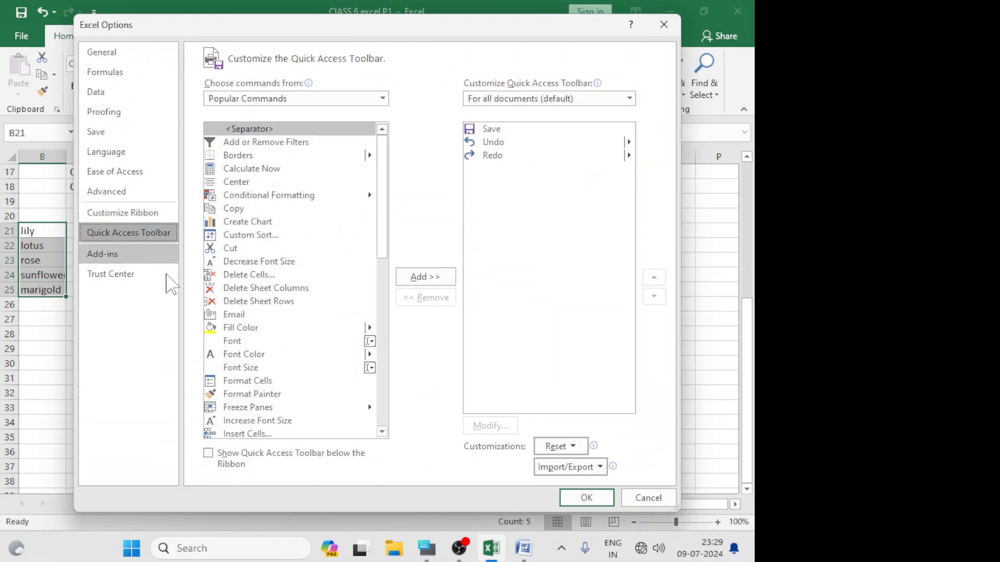
click(136, 276)
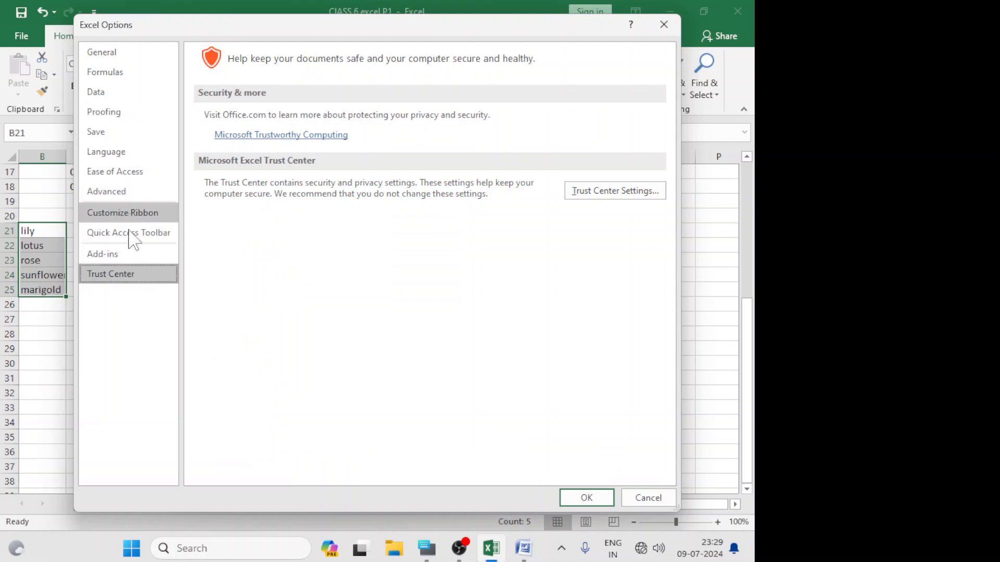
Return to the Advanced options and open the custom lists editor from the General section
click(131, 191)
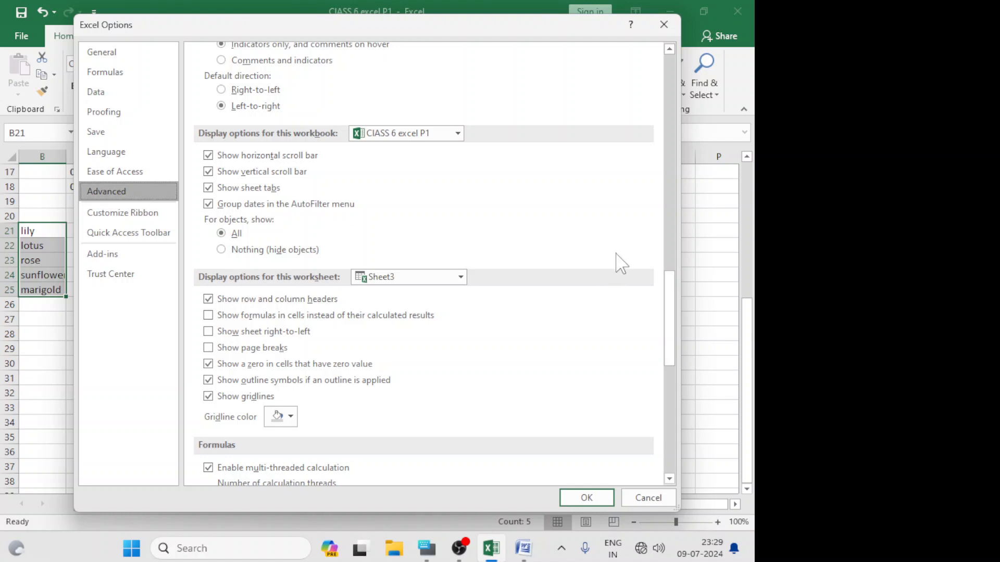
drag(673, 311, 677, 421)
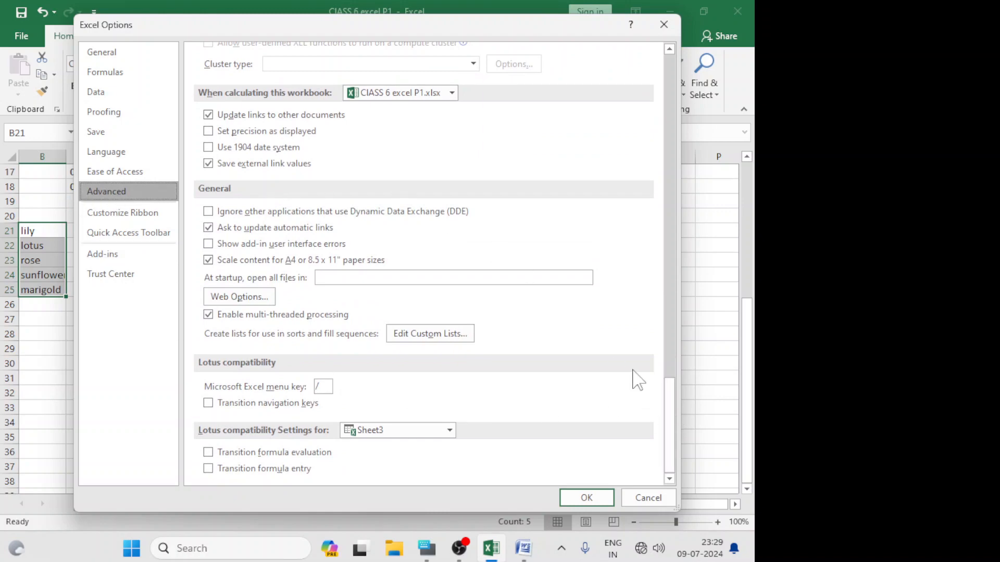
drag(670, 427, 680, 76)
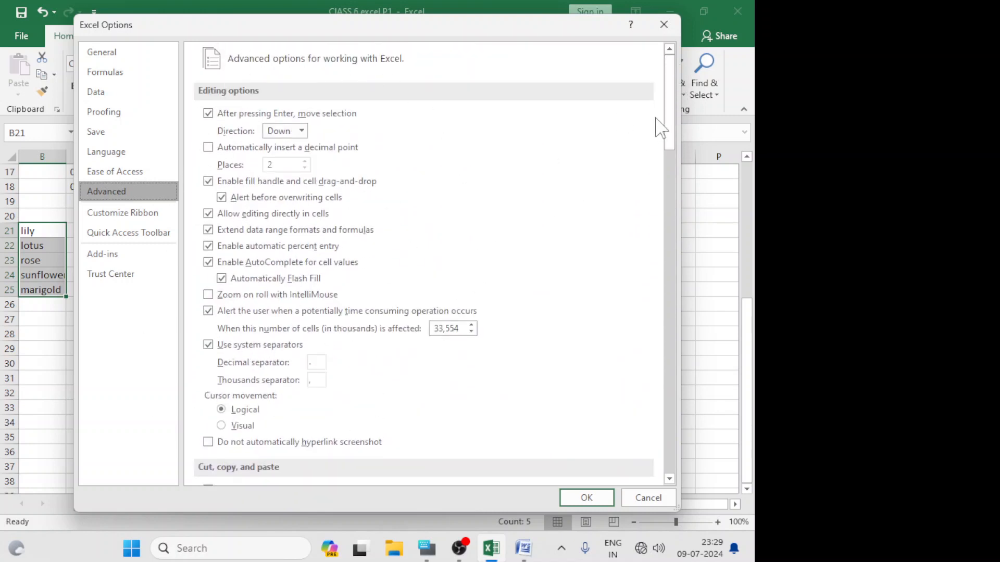
drag(668, 107, 672, 449)
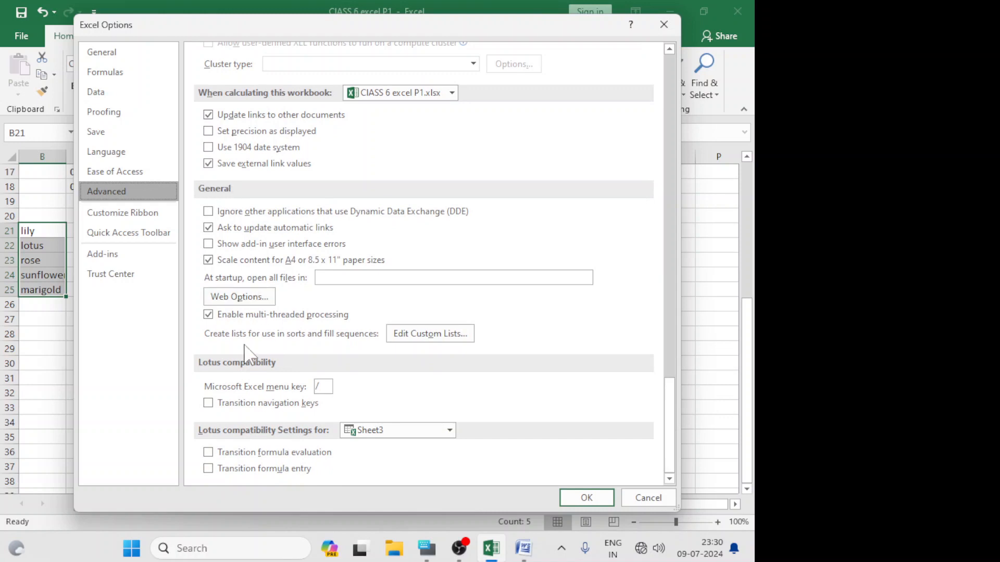
click(430, 335)
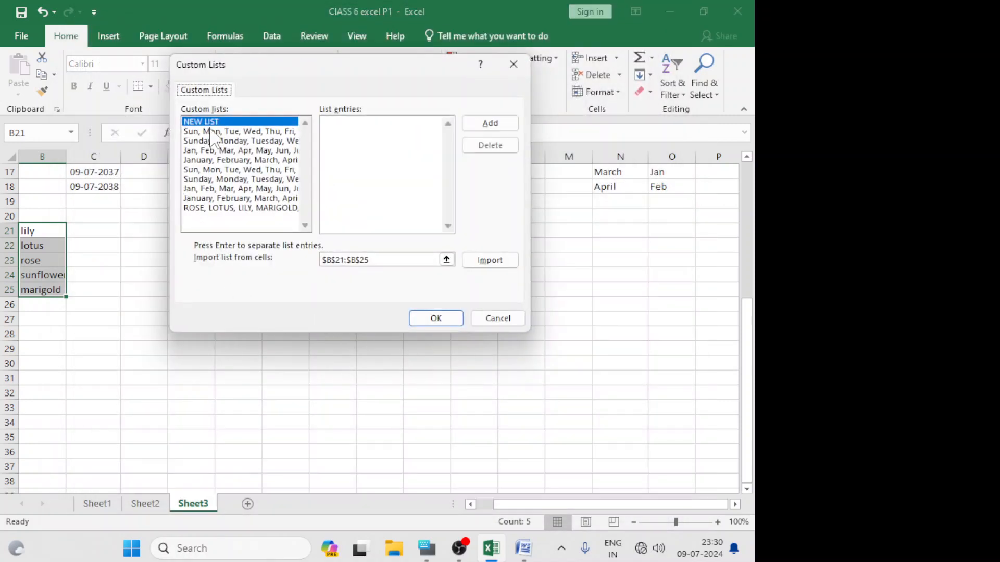
Import the flower names from $B$21:$B$25 as a new custom list
click(490, 128)
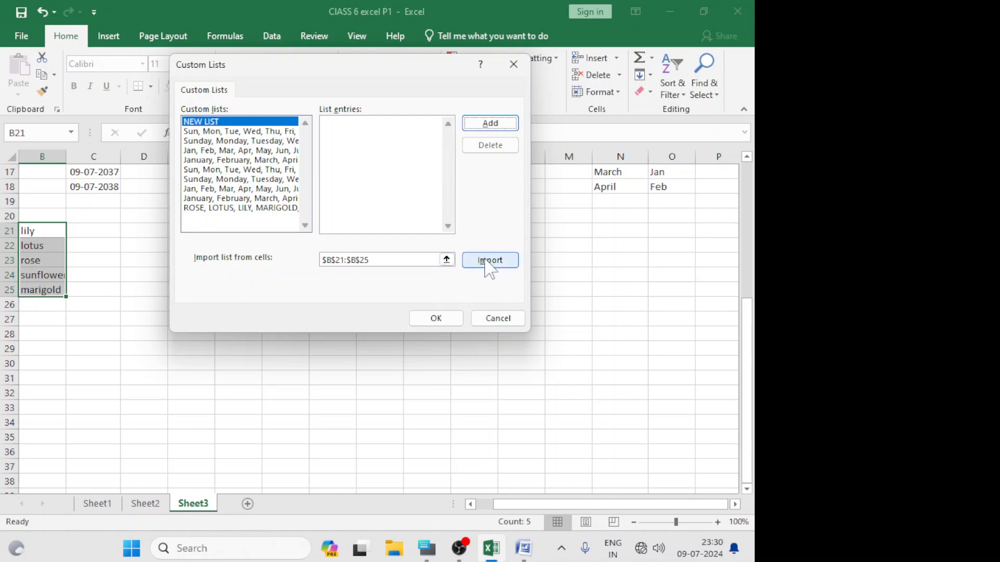
click(341, 133)
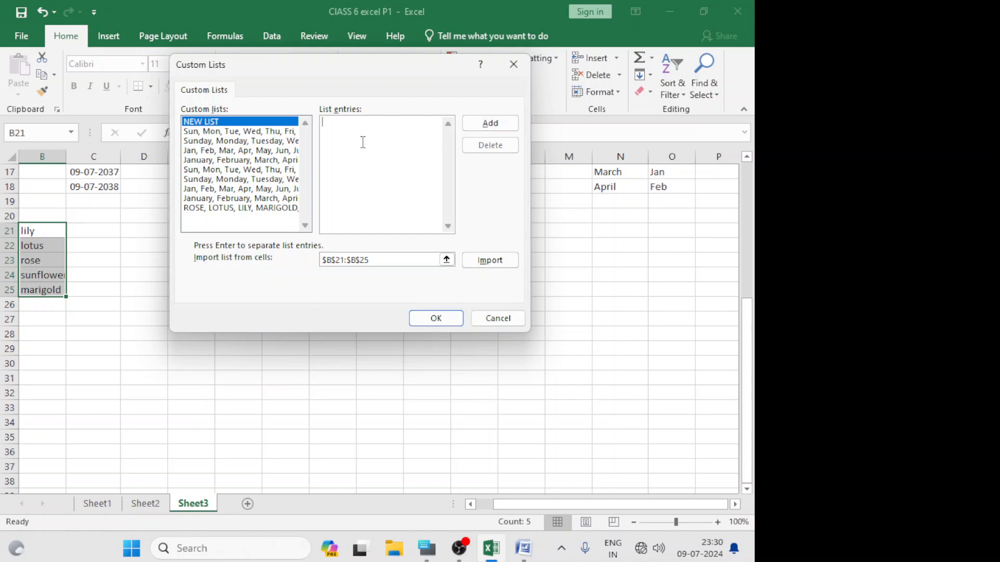
click(483, 263)
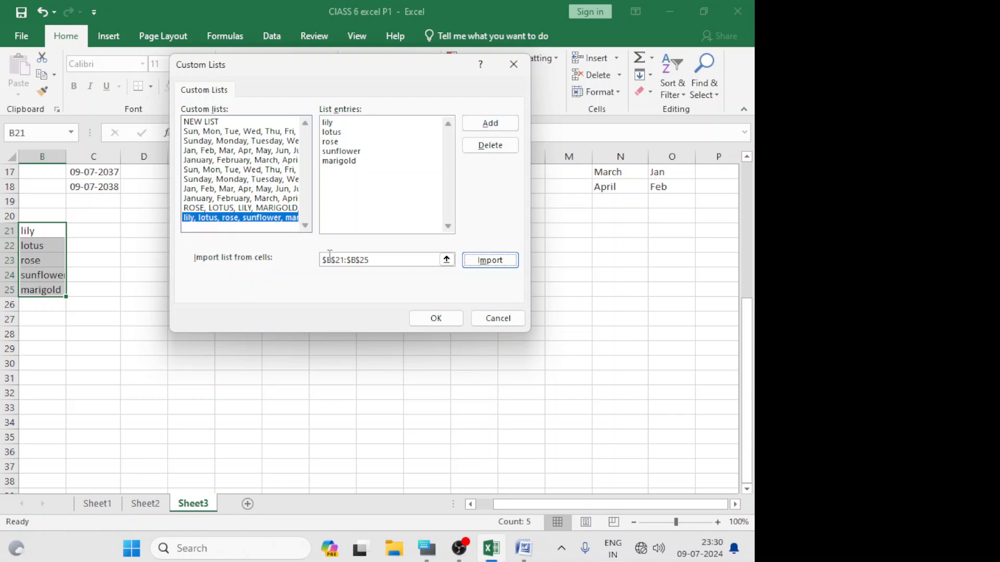
Review the entries of the weekday, month and flower lists in the custom lists editor, and close the editor
click(200, 132)
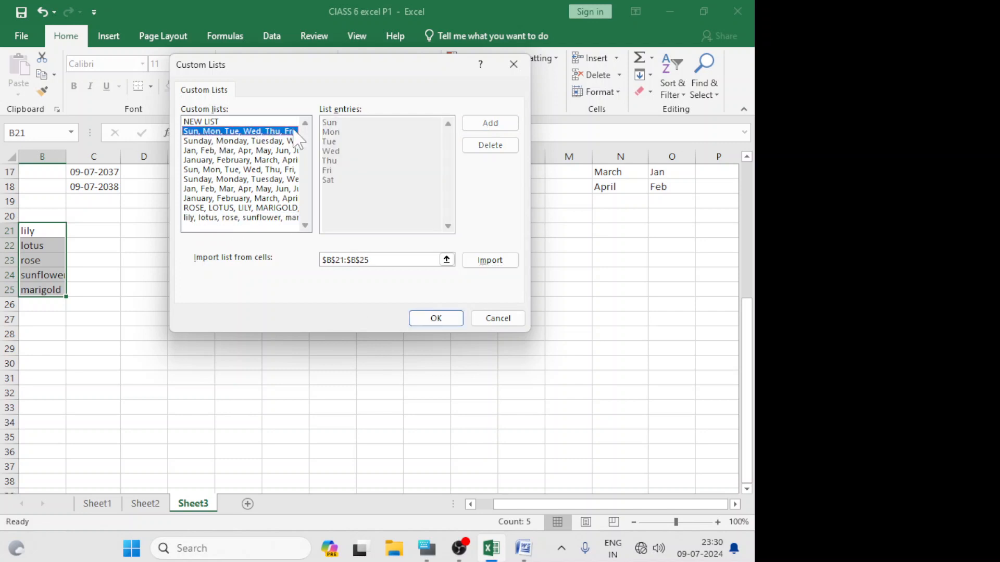
click(208, 141)
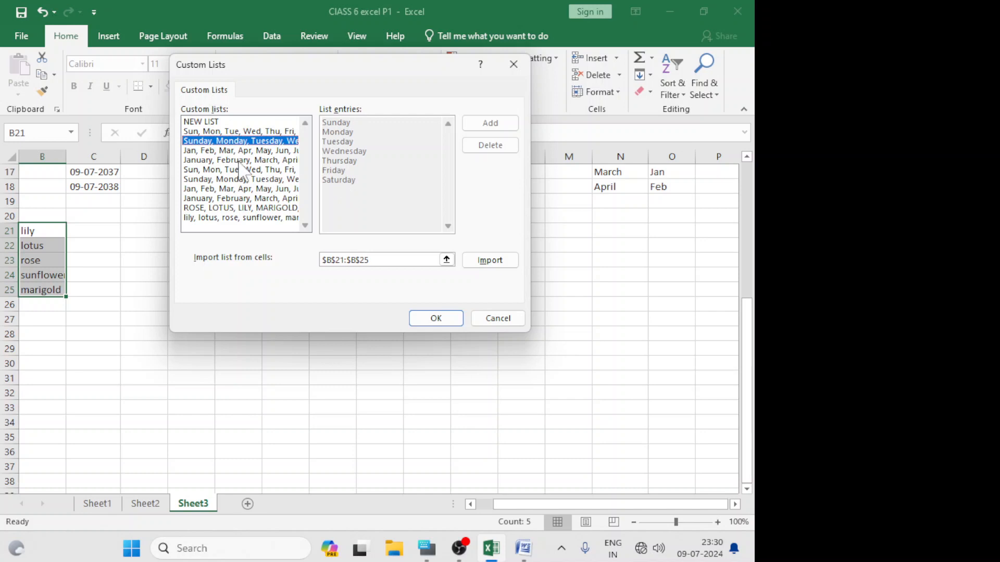
click(215, 151)
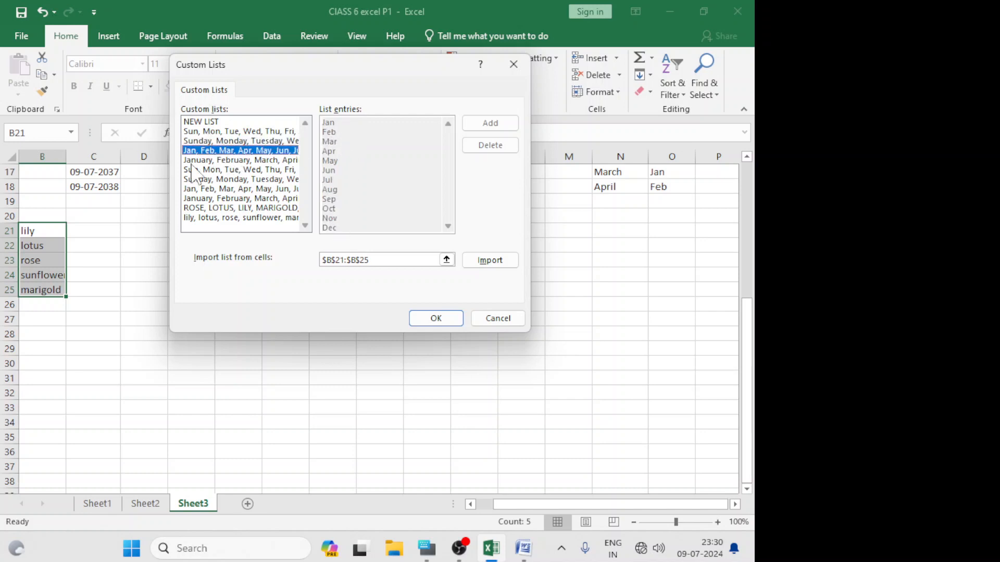
click(191, 161)
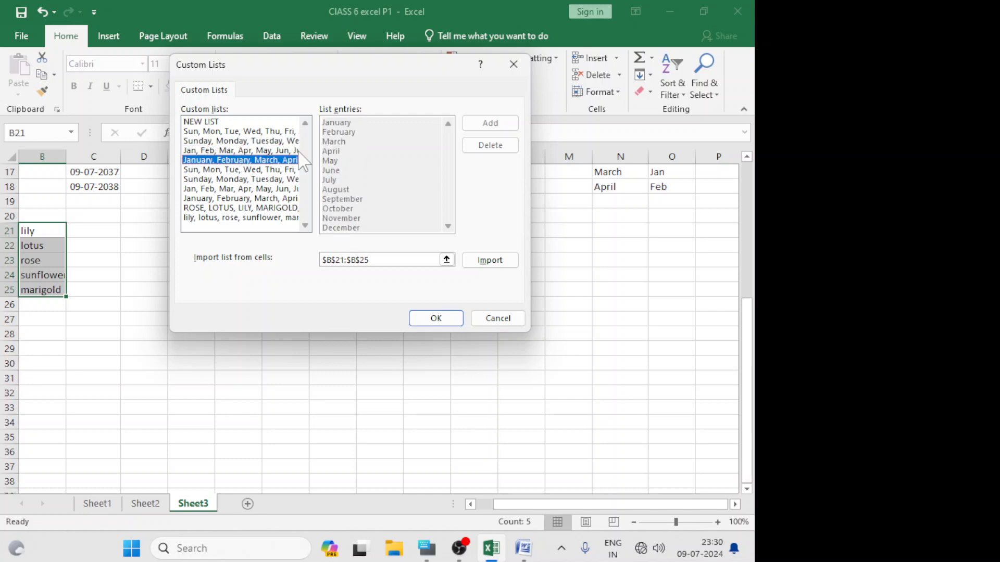
click(195, 171)
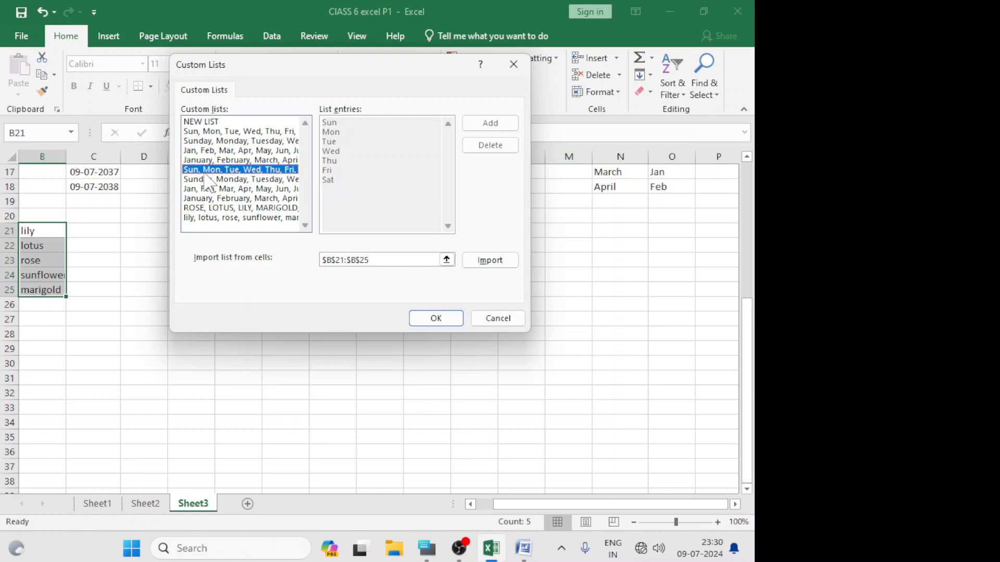
click(273, 179)
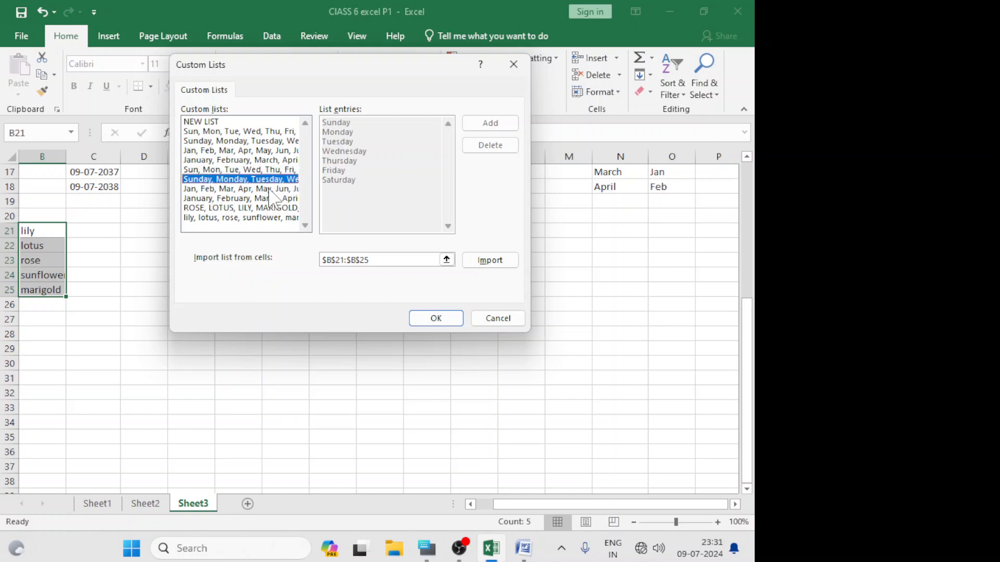
click(270, 189)
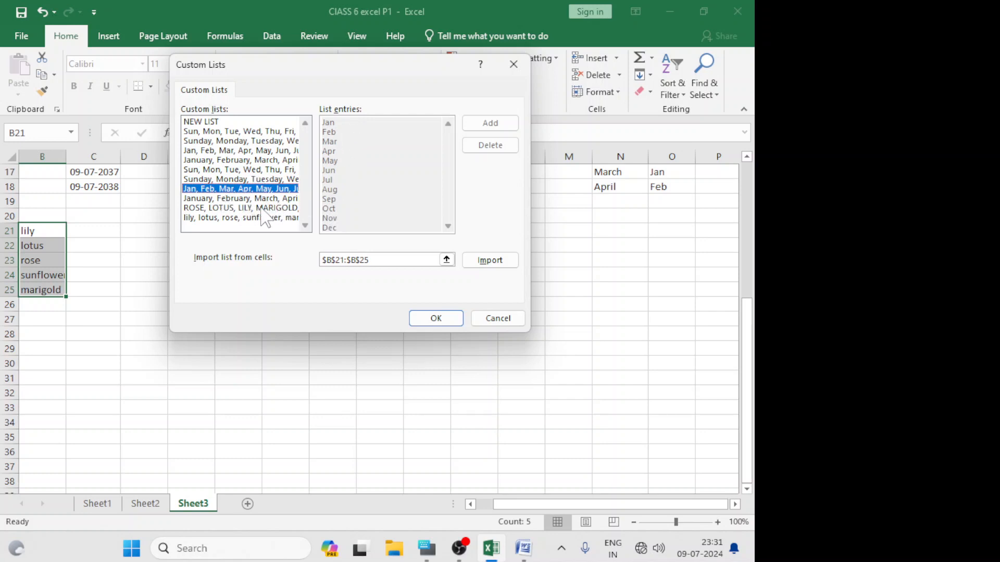
click(263, 200)
double_click(264, 218)
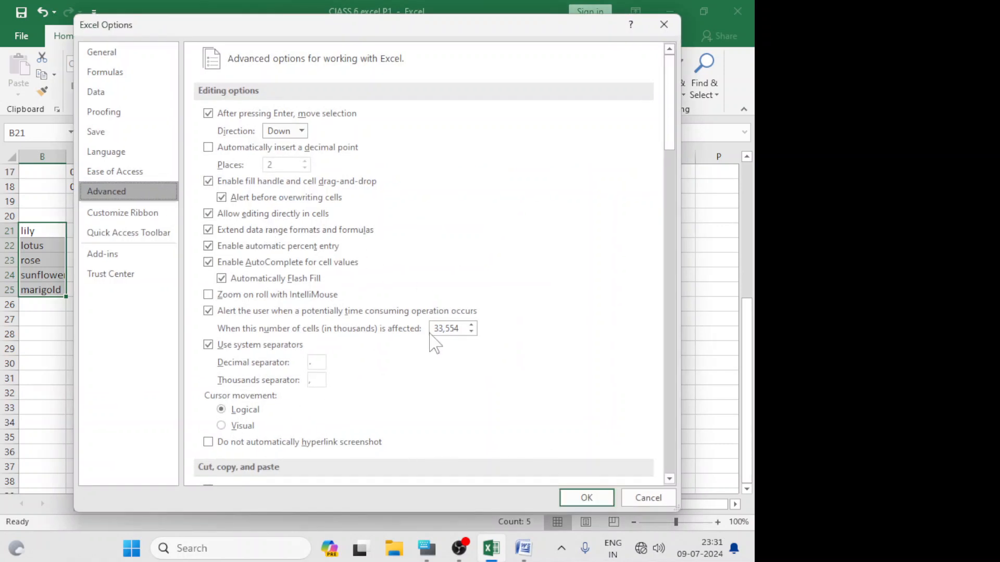
Look through the Advanced options down to the custom lists setting and cancel out of Excel Options
scroll(527, 304, down, 15)
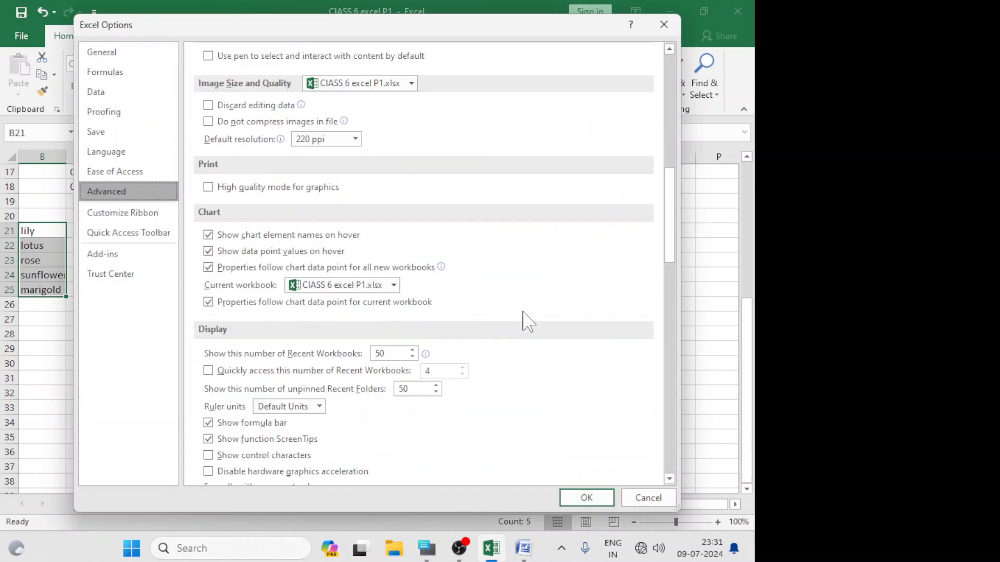
scroll(523, 309, down, 15)
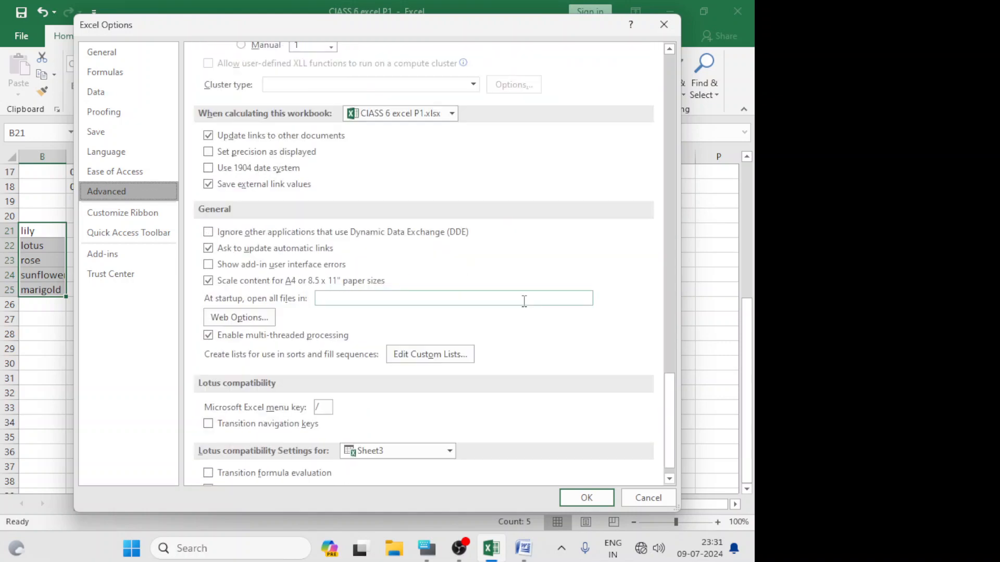
scroll(524, 301, down, 1)
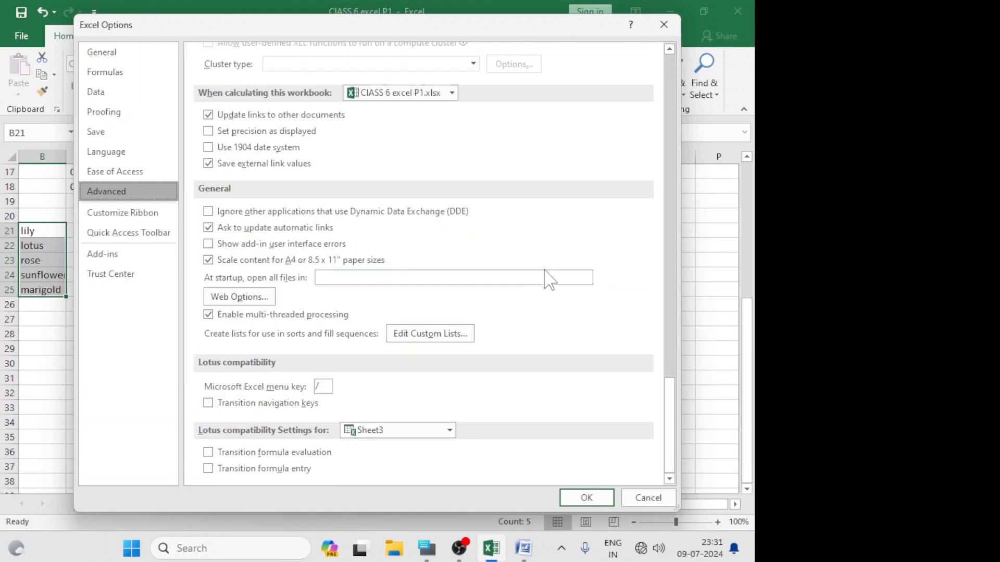
click(655, 498)
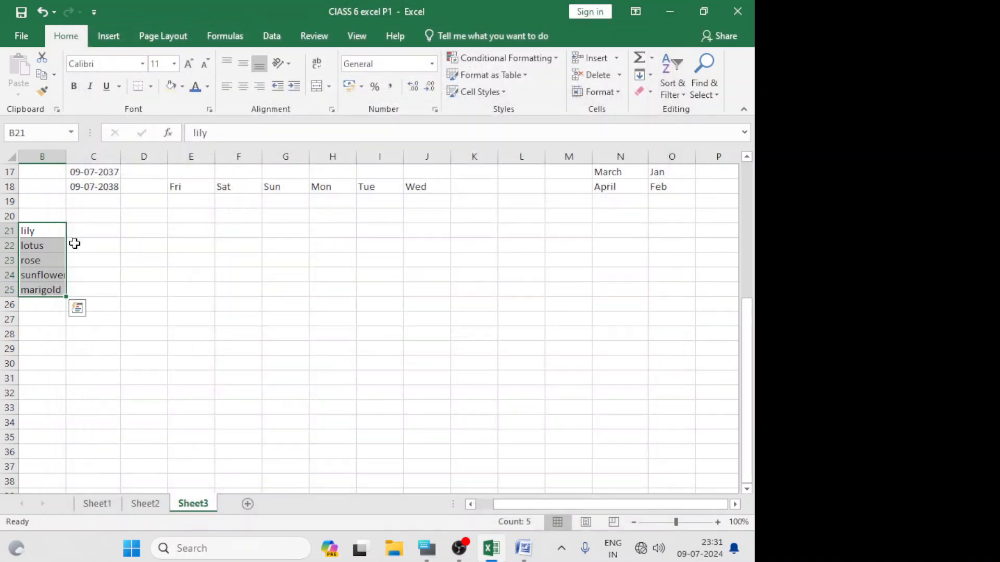
Reopen the custom lists editor from the Advanced options to check the saved lists, and confirm both dialogs
click(21, 36)
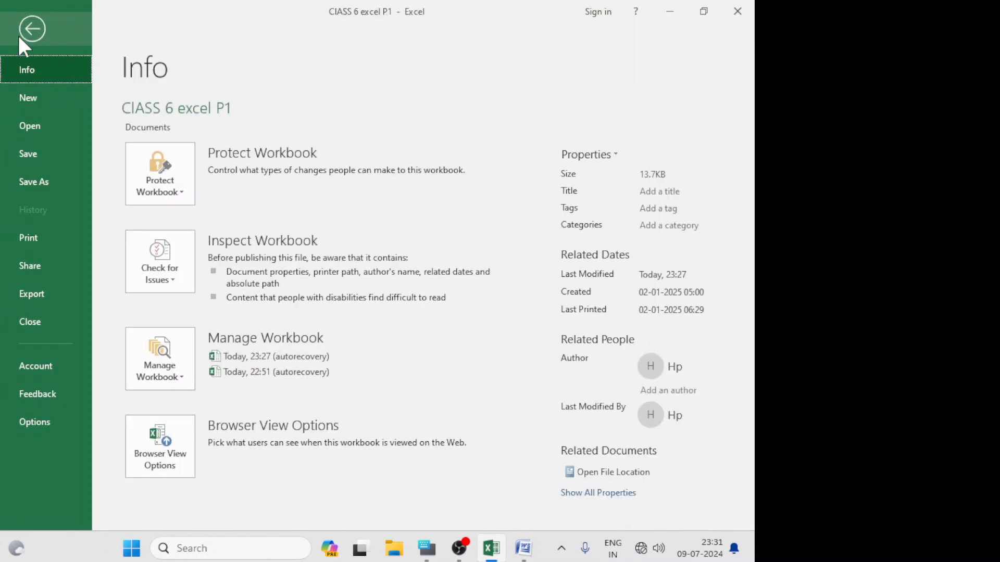
click(46, 420)
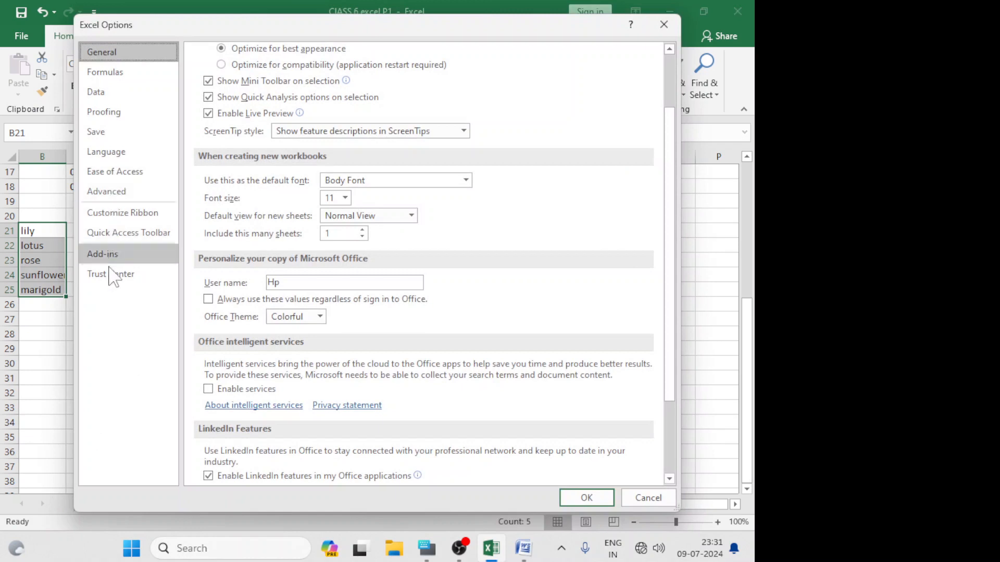
click(111, 193)
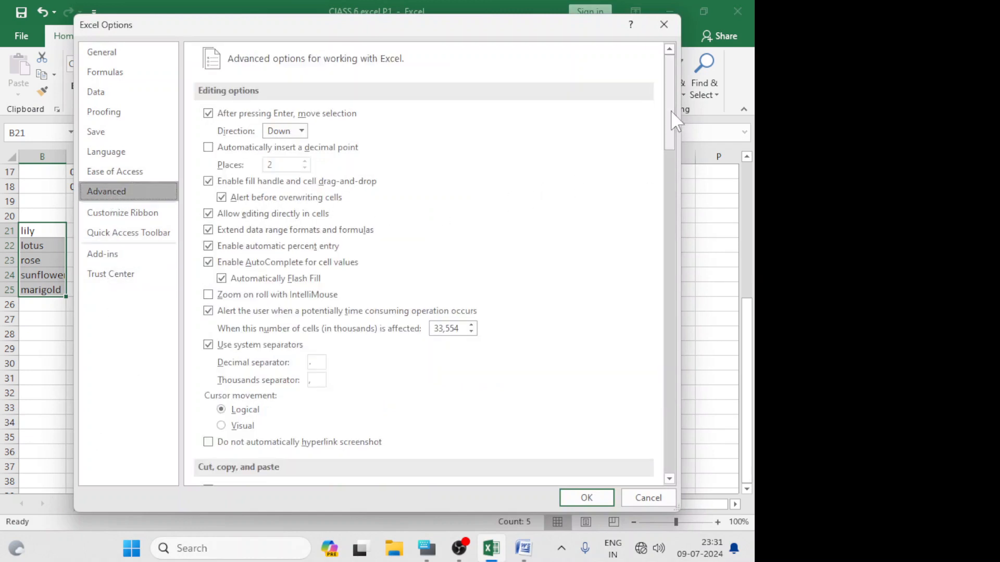
drag(671, 112, 670, 440)
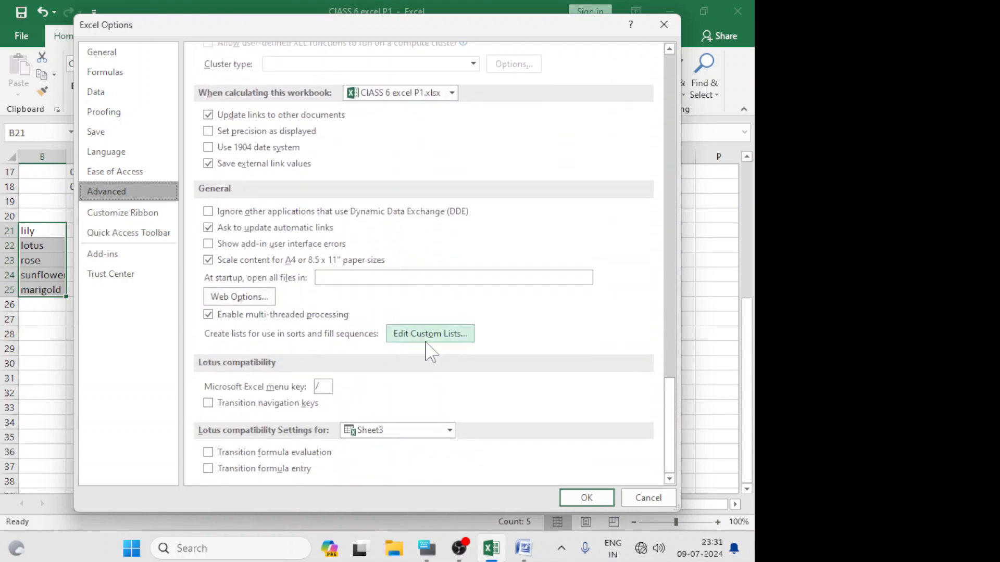
click(453, 337)
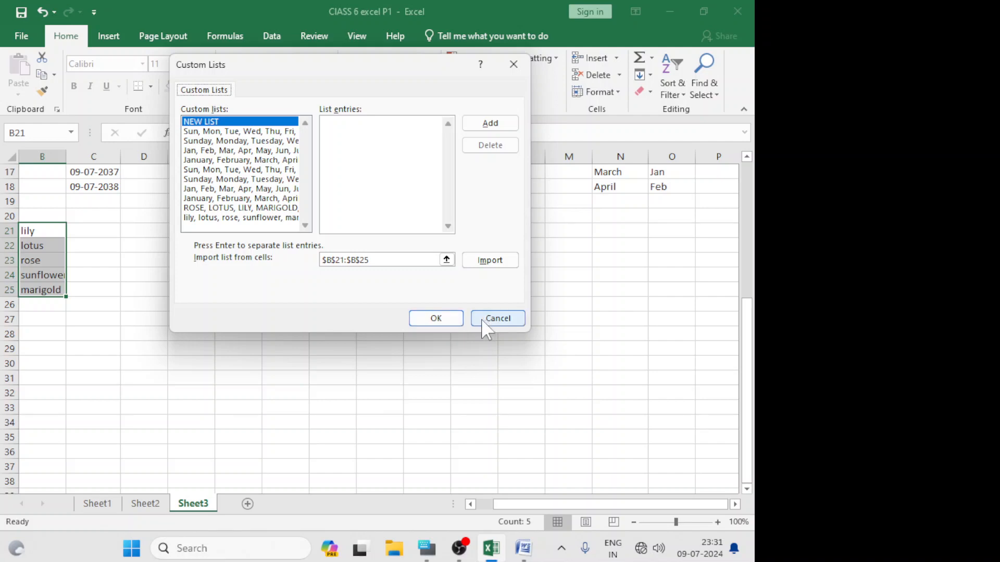
click(444, 319)
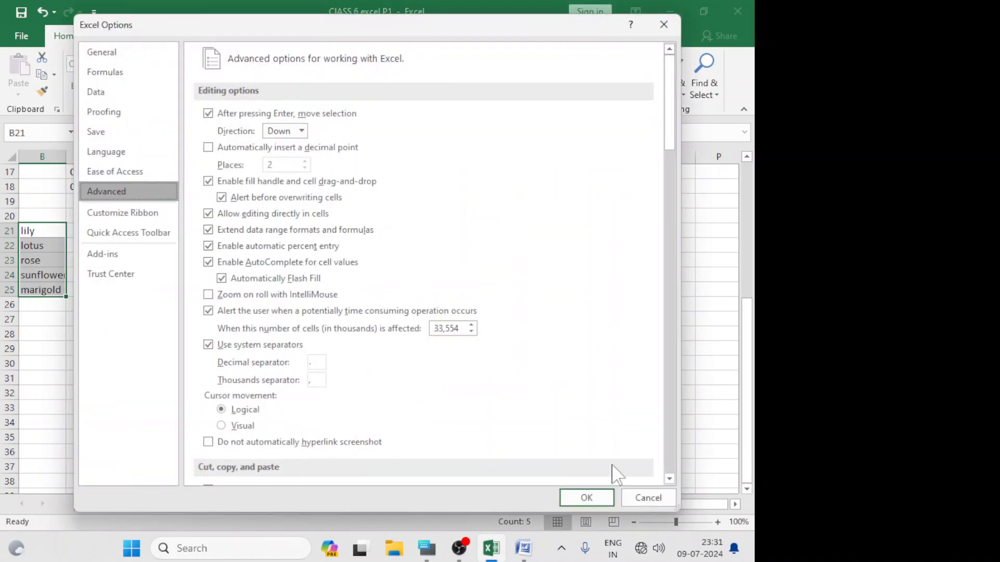
click(601, 498)
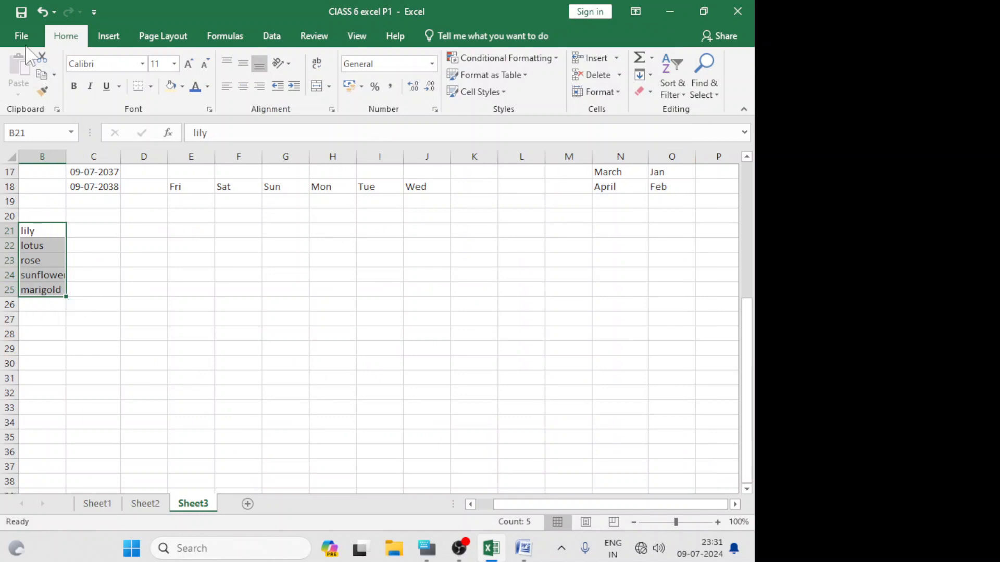
Clear the contents of the flower names in cells B21:B25
right_click(59, 290)
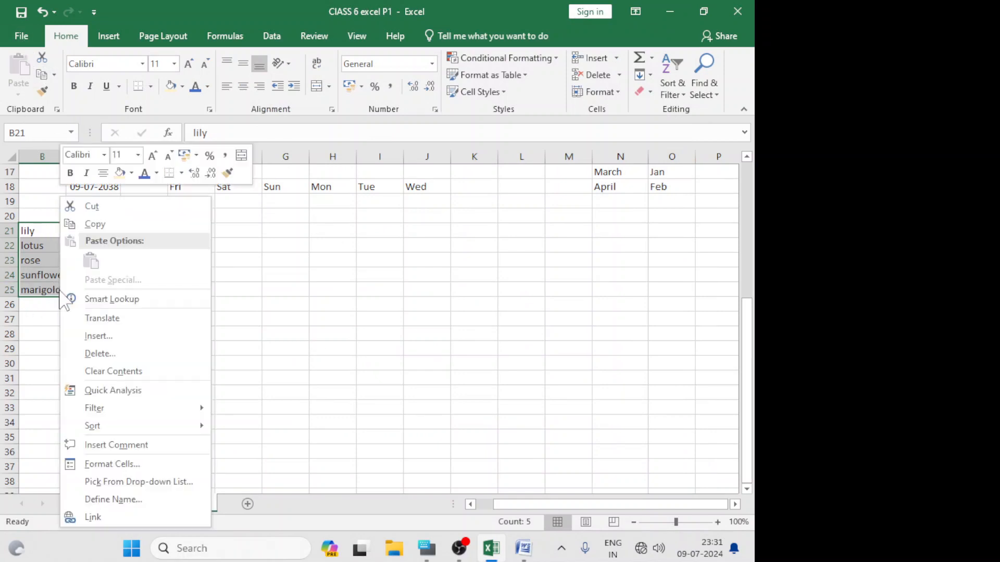
click(108, 372)
click(126, 325)
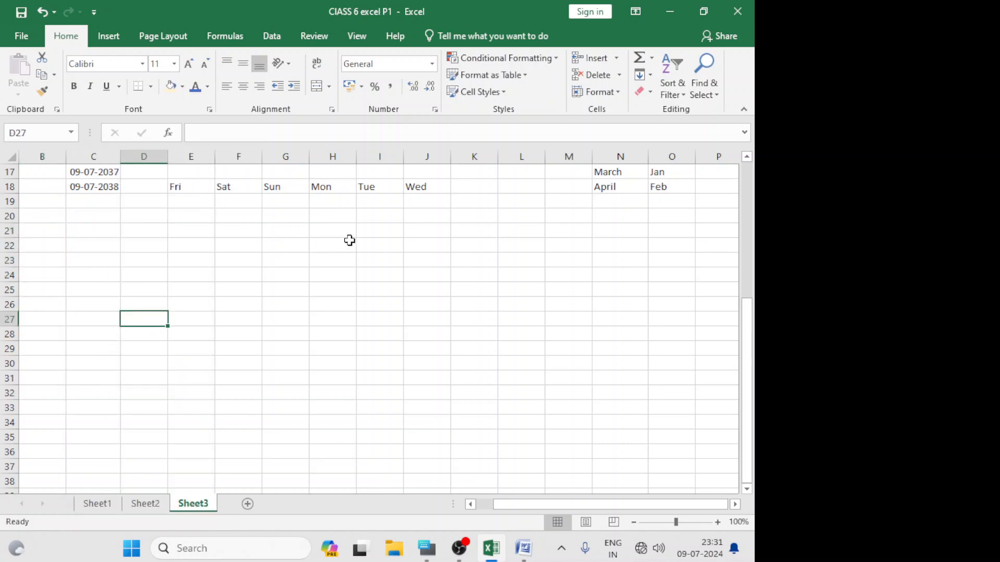
Enter "rose" in cell D21 with the on-screen keyboard and minimize the keyboard
click(137, 231)
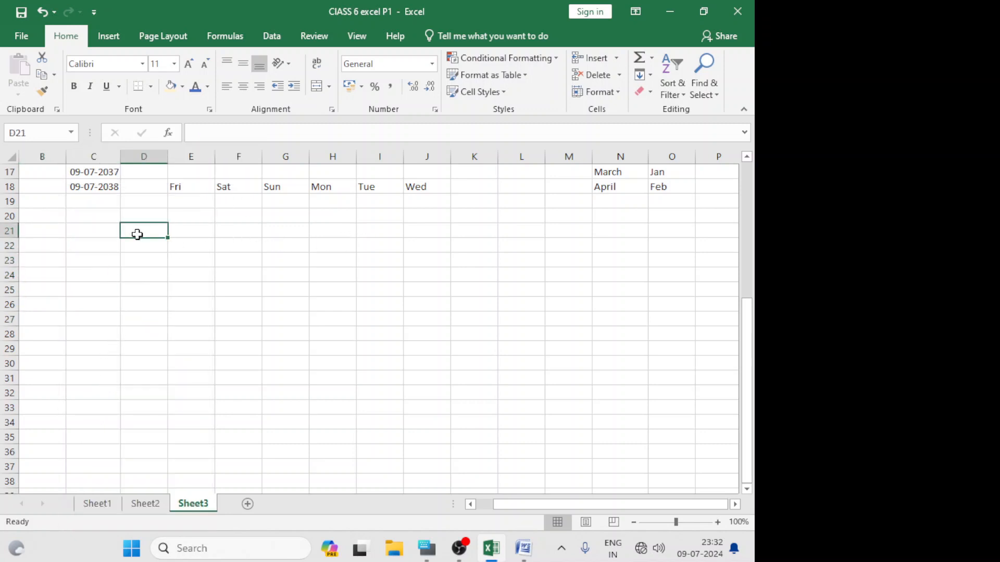
click(432, 554)
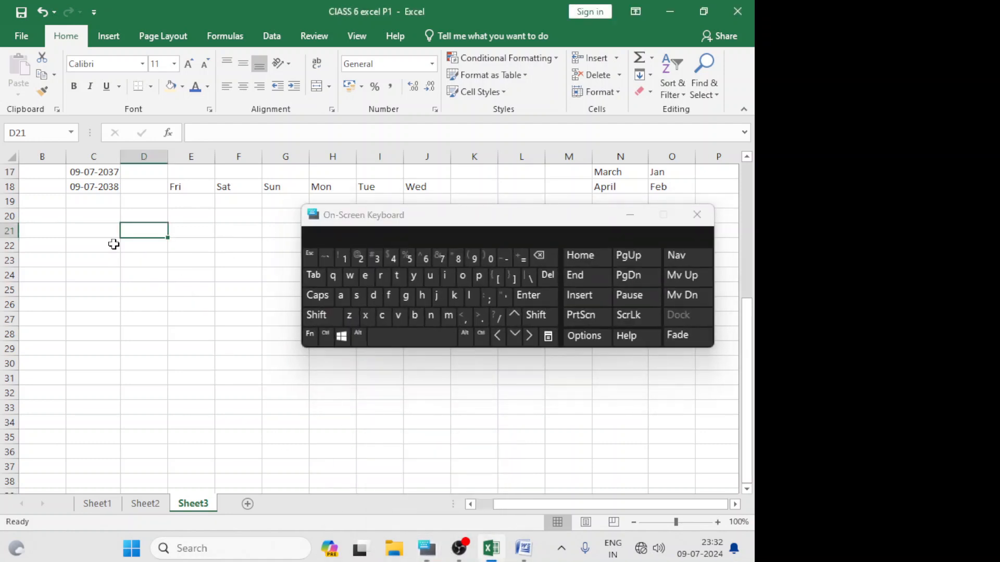
click(381, 276)
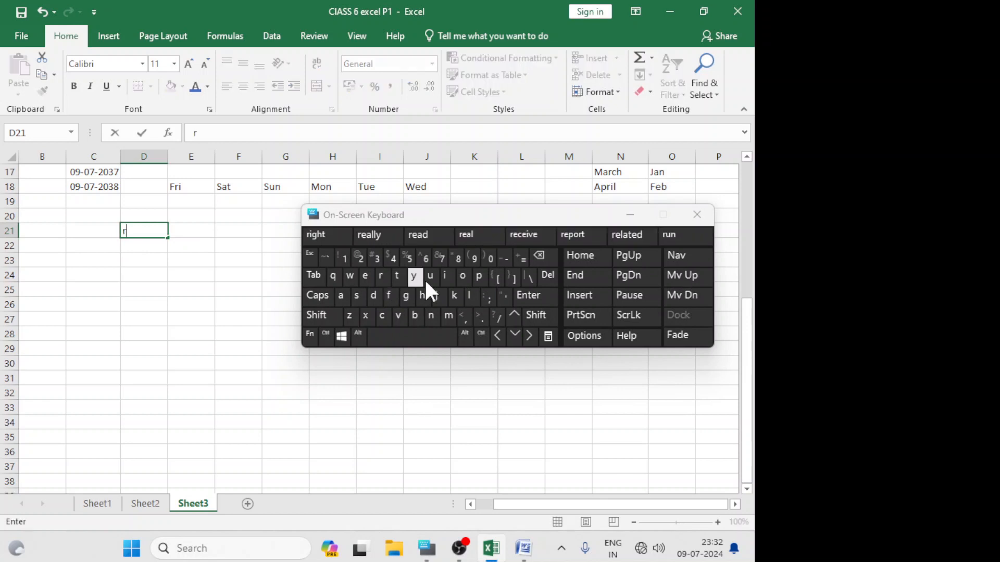
click(463, 276)
click(356, 295)
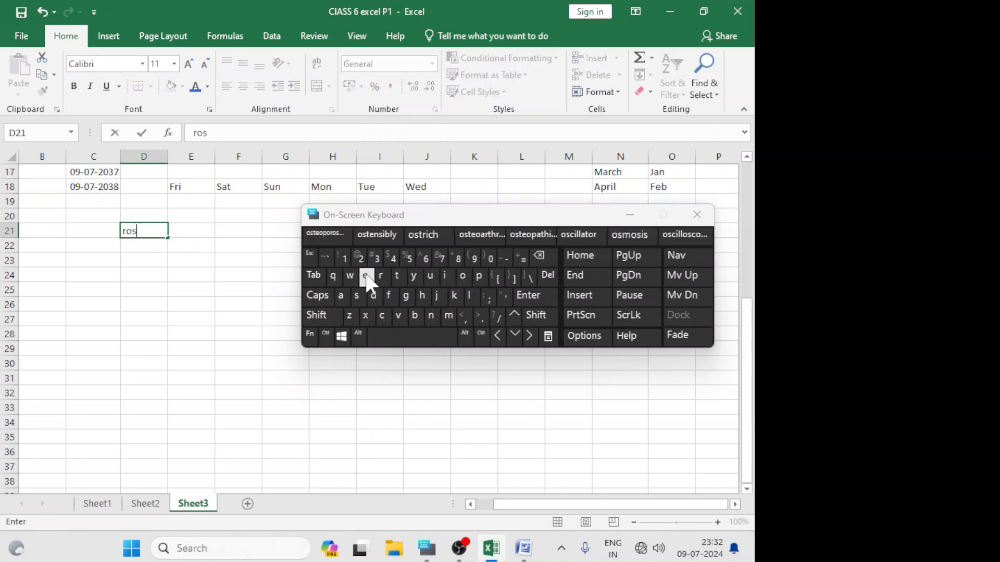
click(365, 276)
click(526, 302)
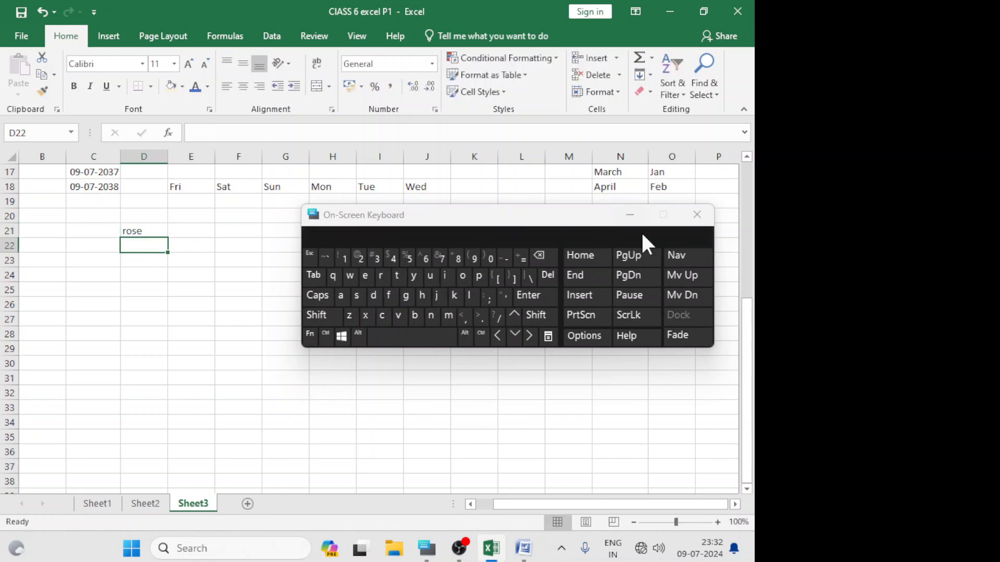
click(630, 215)
click(164, 305)
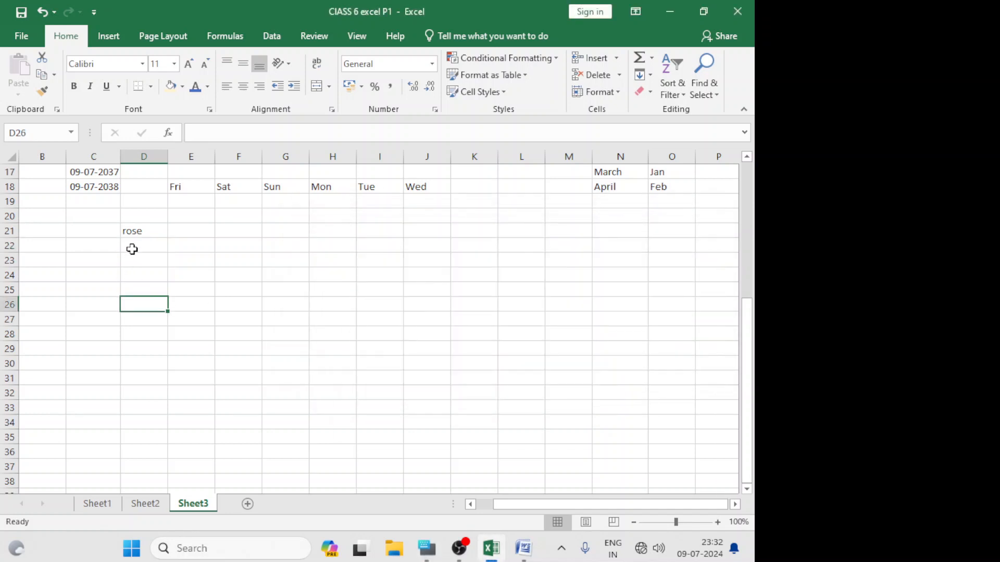
Autofill the custom flower list from "rose" in D21 down to D25, and widen column D slightly to fit the names
click(135, 231)
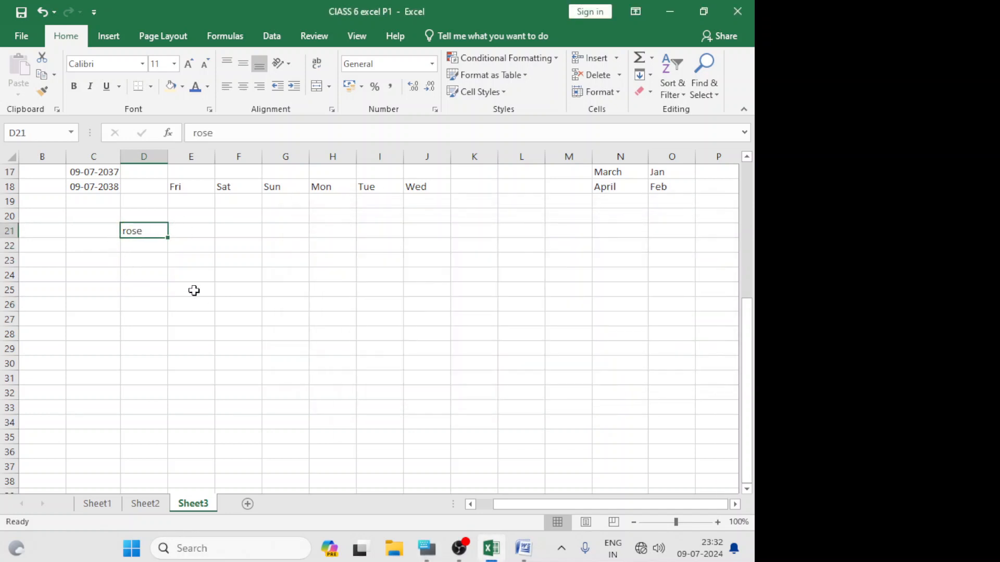
drag(168, 237, 166, 320)
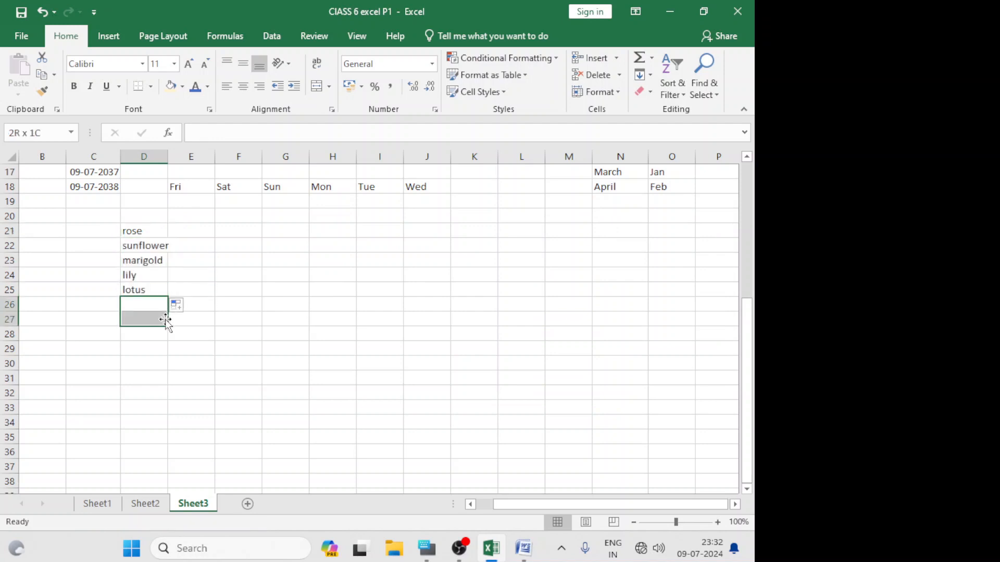
click(190, 287)
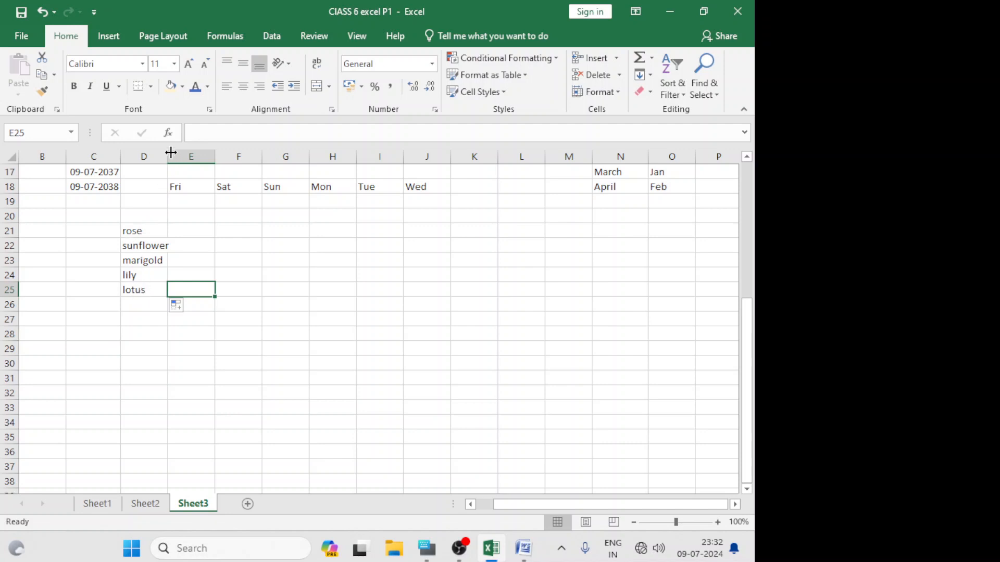
drag(171, 152, 175, 153)
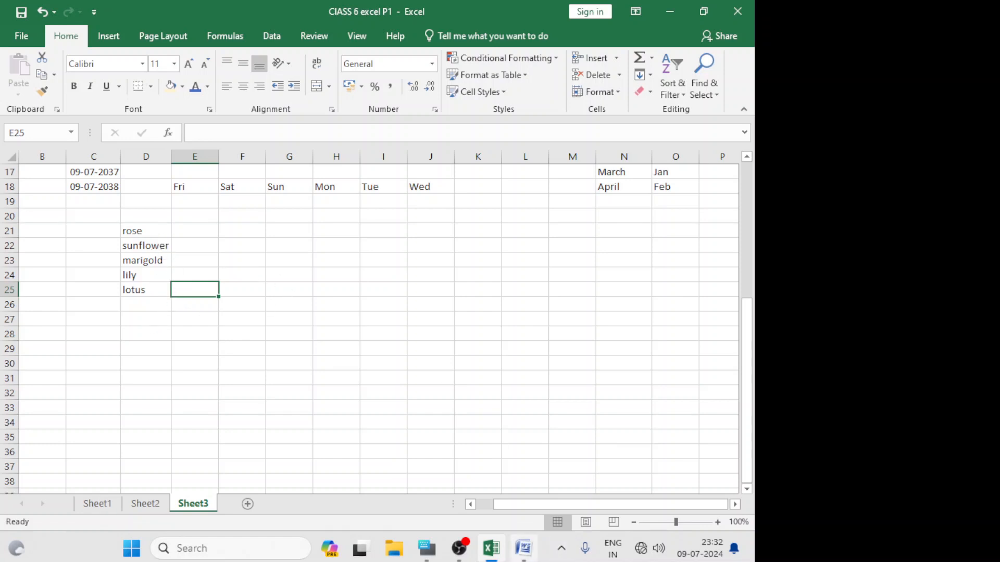
Switch to the Word document to review the lesson's topic list, and return to the Excel workbook
click(523, 548)
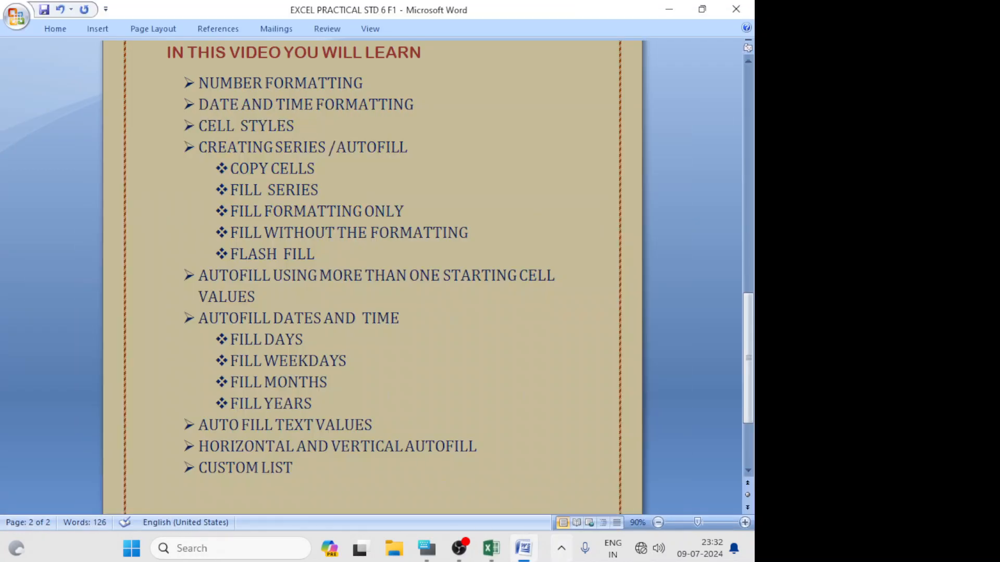
mouse_move(491, 548)
mouse_move(513, 516)
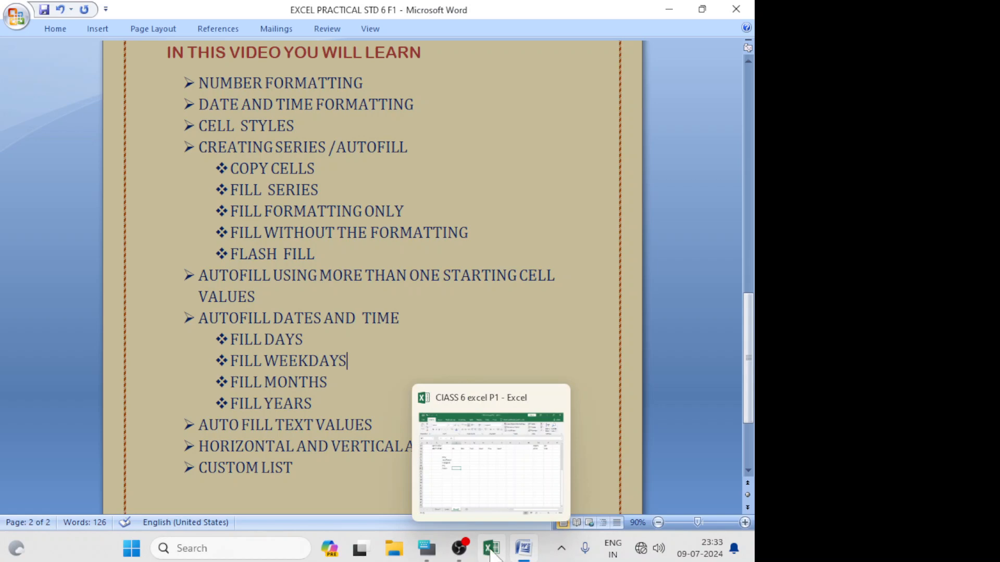
click(490, 549)
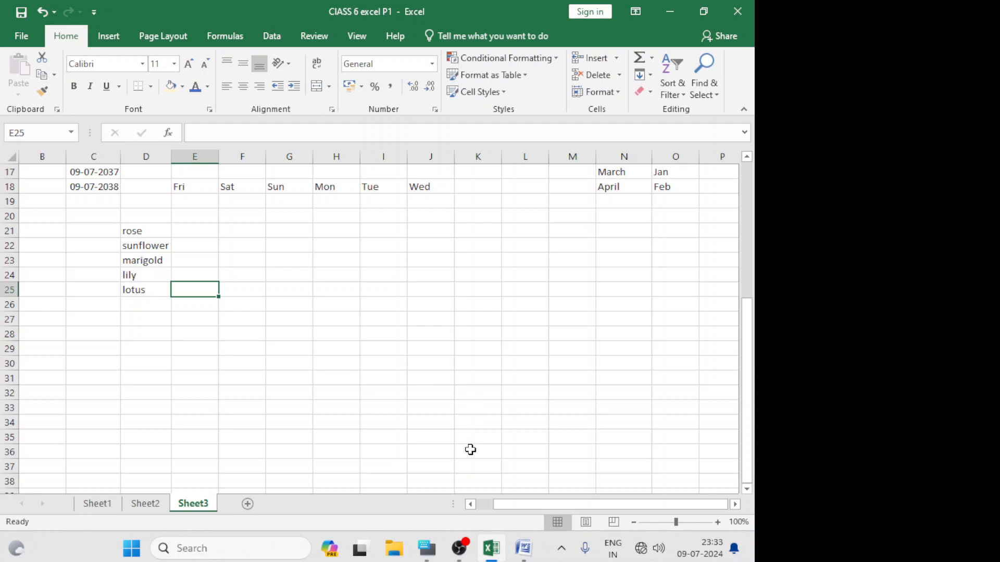
click(459, 556)
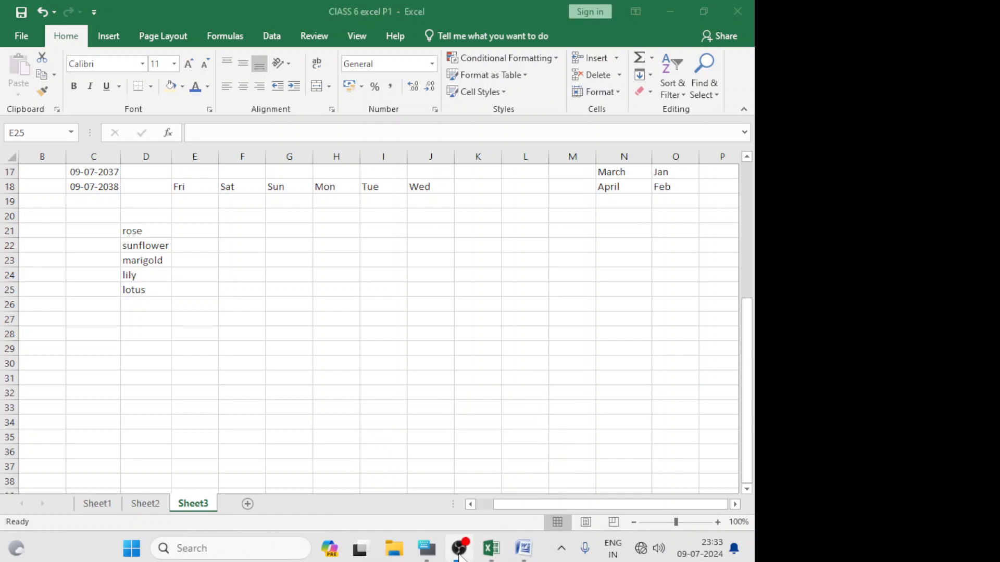